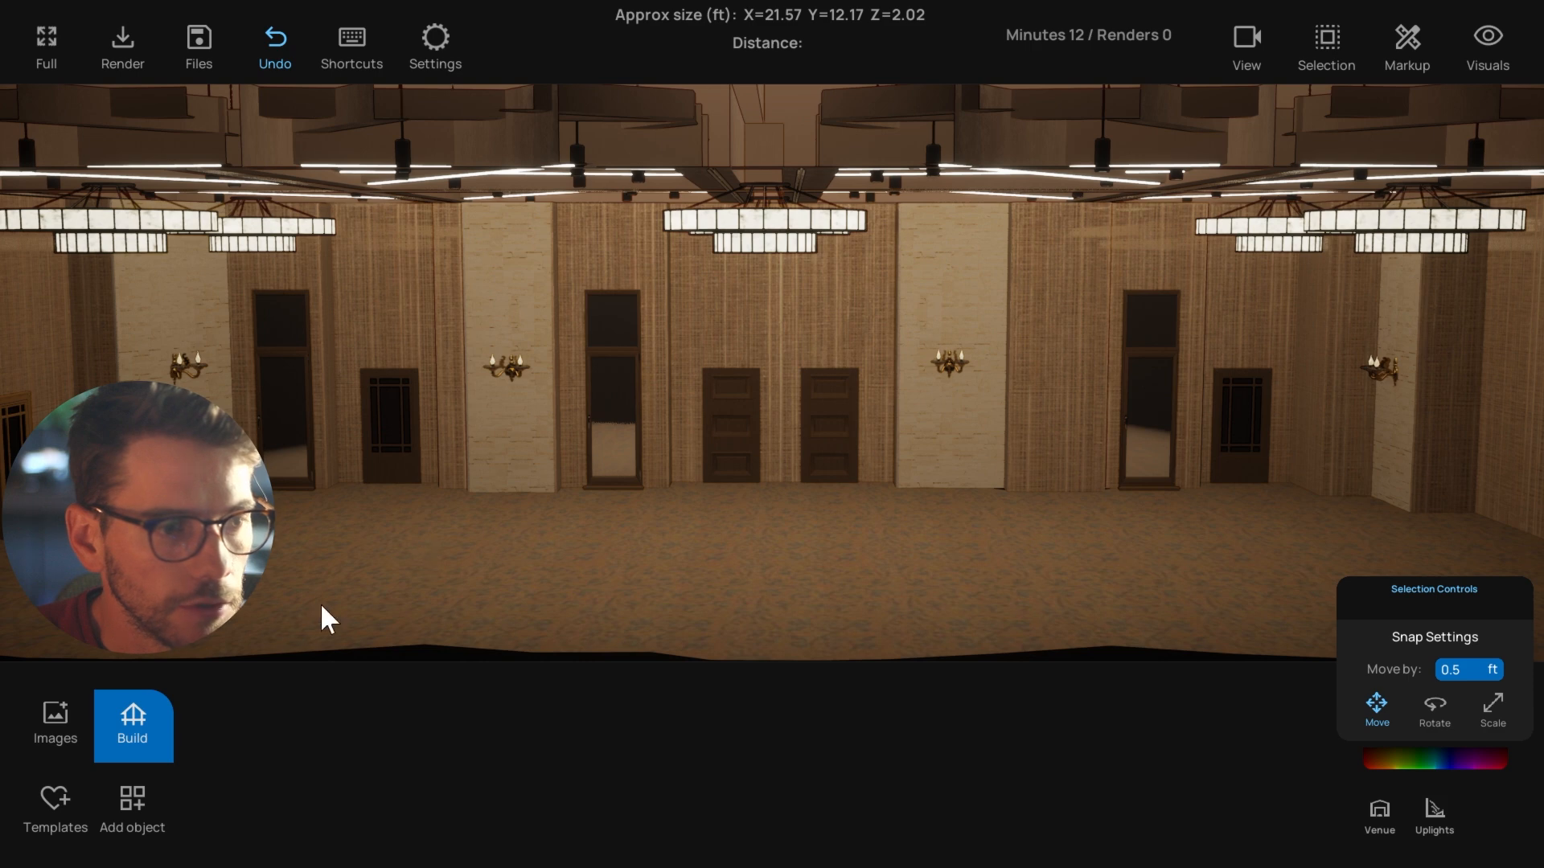
Examine the finished custom ballroom's walls, doors, chandeliers and ceiling from several camera angles.
scroll(401, 549, "up", 4)
right_click_drag(407, 549, 382, 541)
right_click_drag(495, 566, 499, 502)
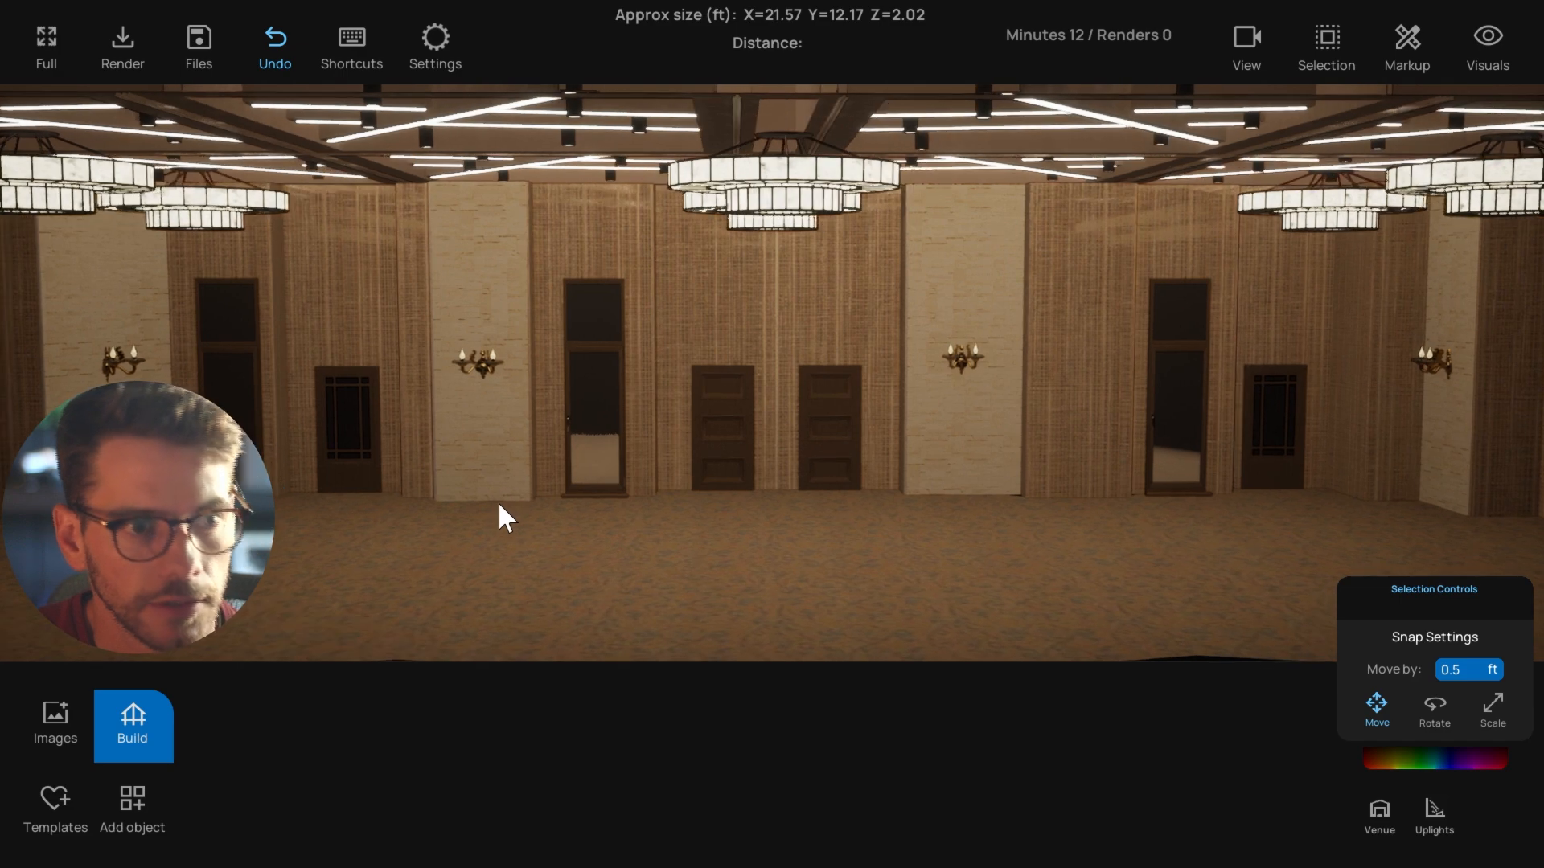
right_click_drag(894, 527, 925, 537)
right_click_drag(464, 280, 515, 391)
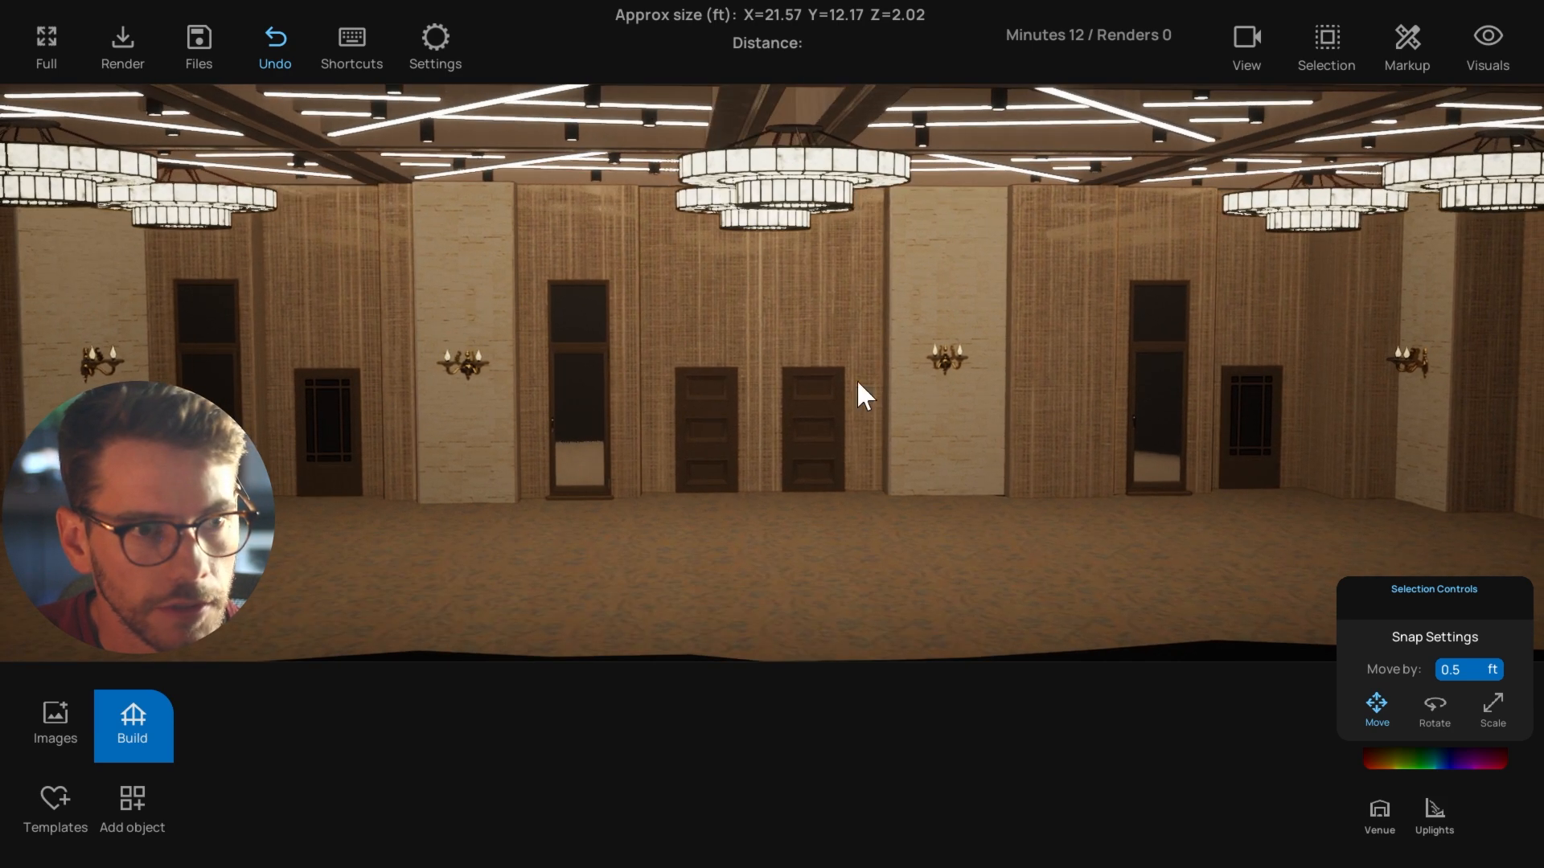
right_click_drag(585, 461, 539, 481)
right_click_drag(713, 467, 659, 470)
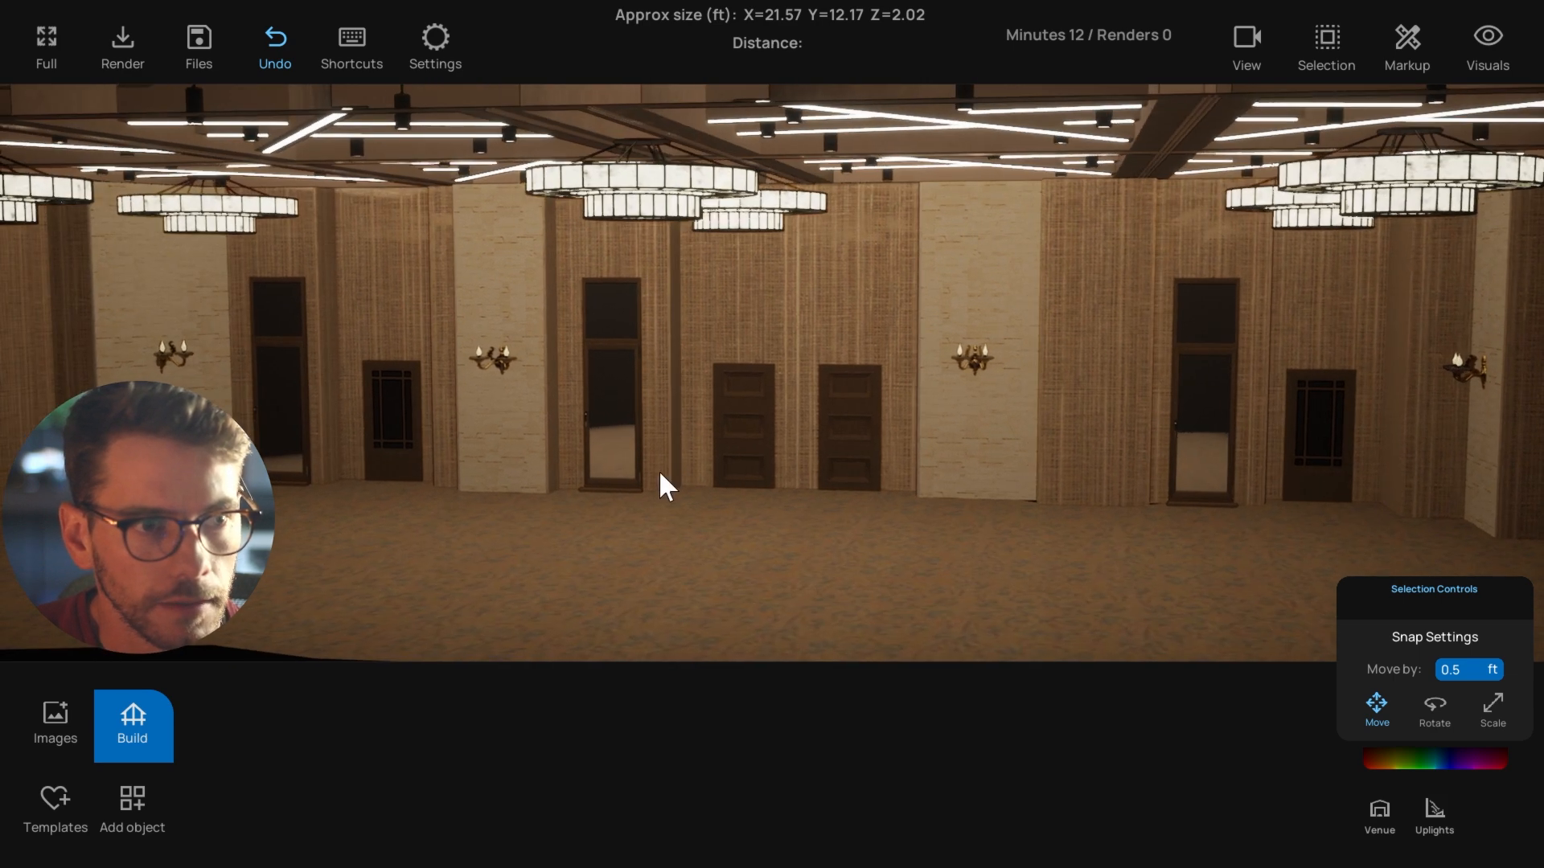
right_click_drag(506, 430, 532, 449)
right_click_drag(343, 551, 383, 592)
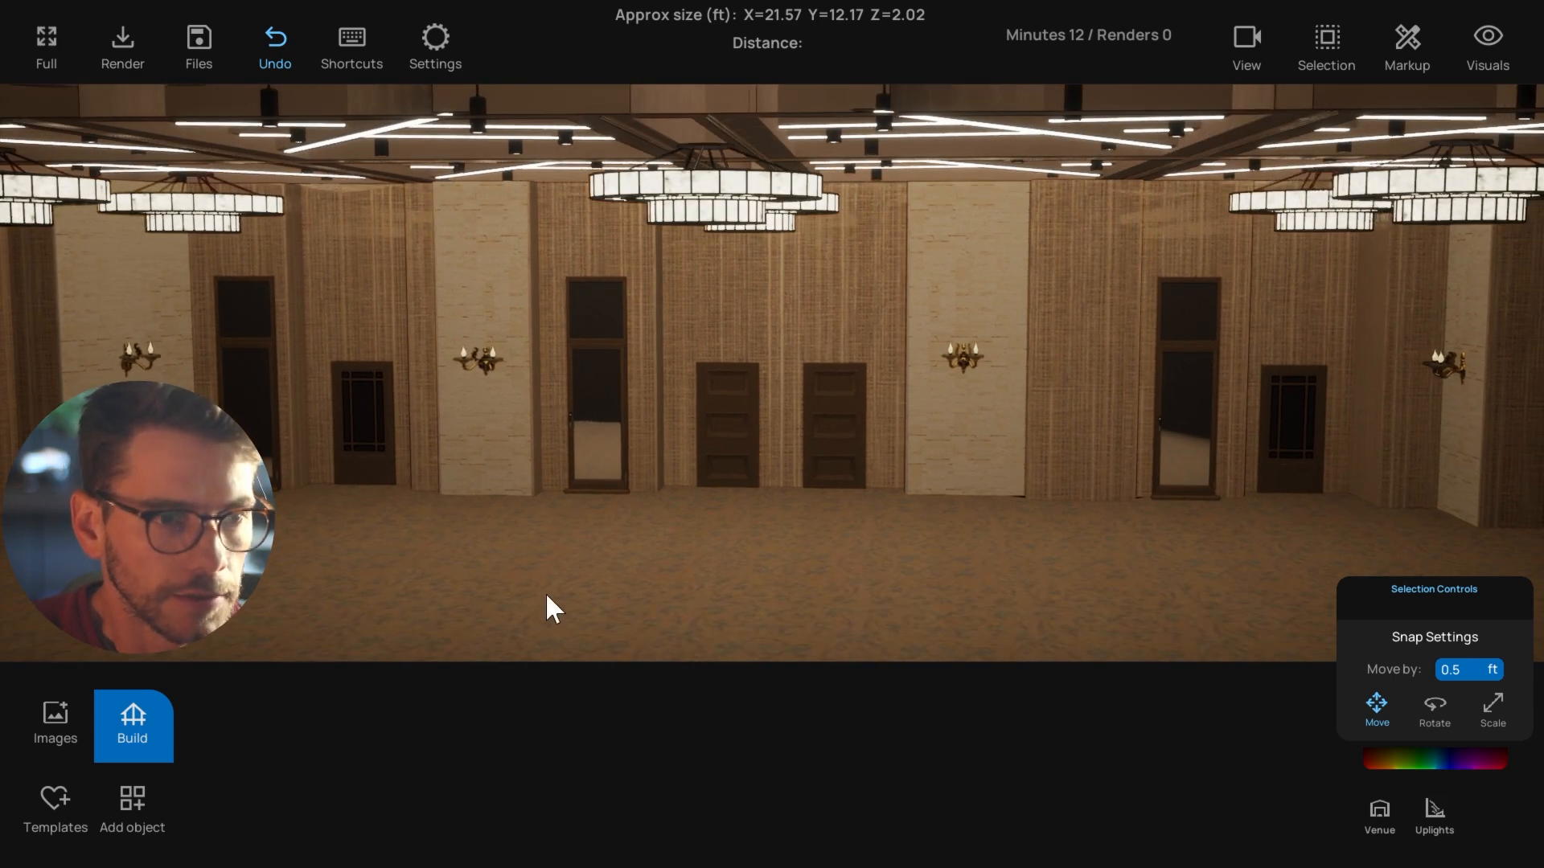
right_click_drag(478, 592, 494, 595)
right_click_drag(575, 376, 958, 627)
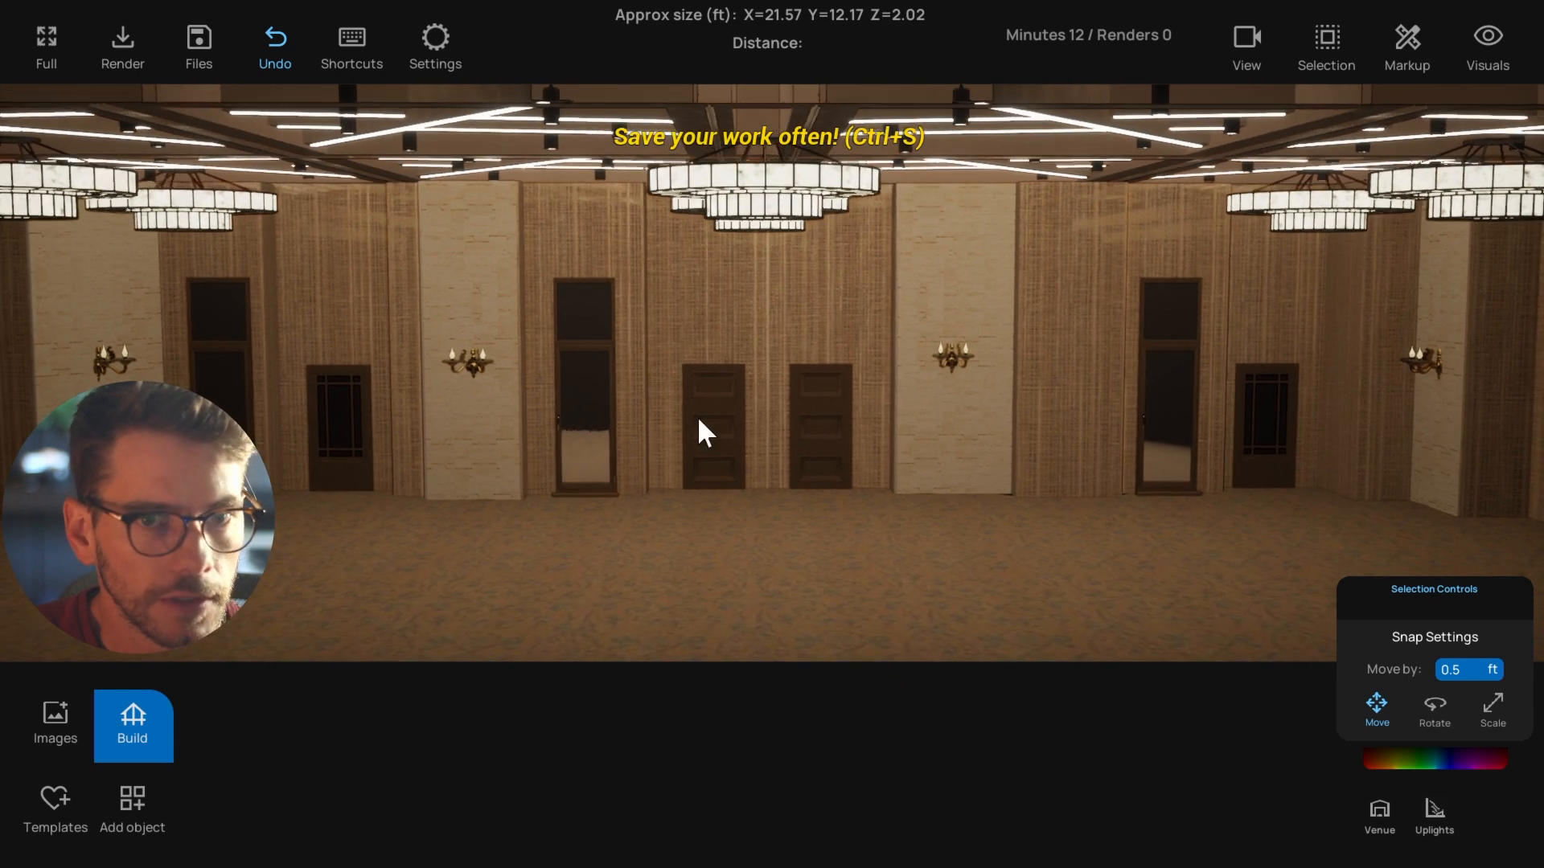
right_click_drag(654, 530, 725, 557)
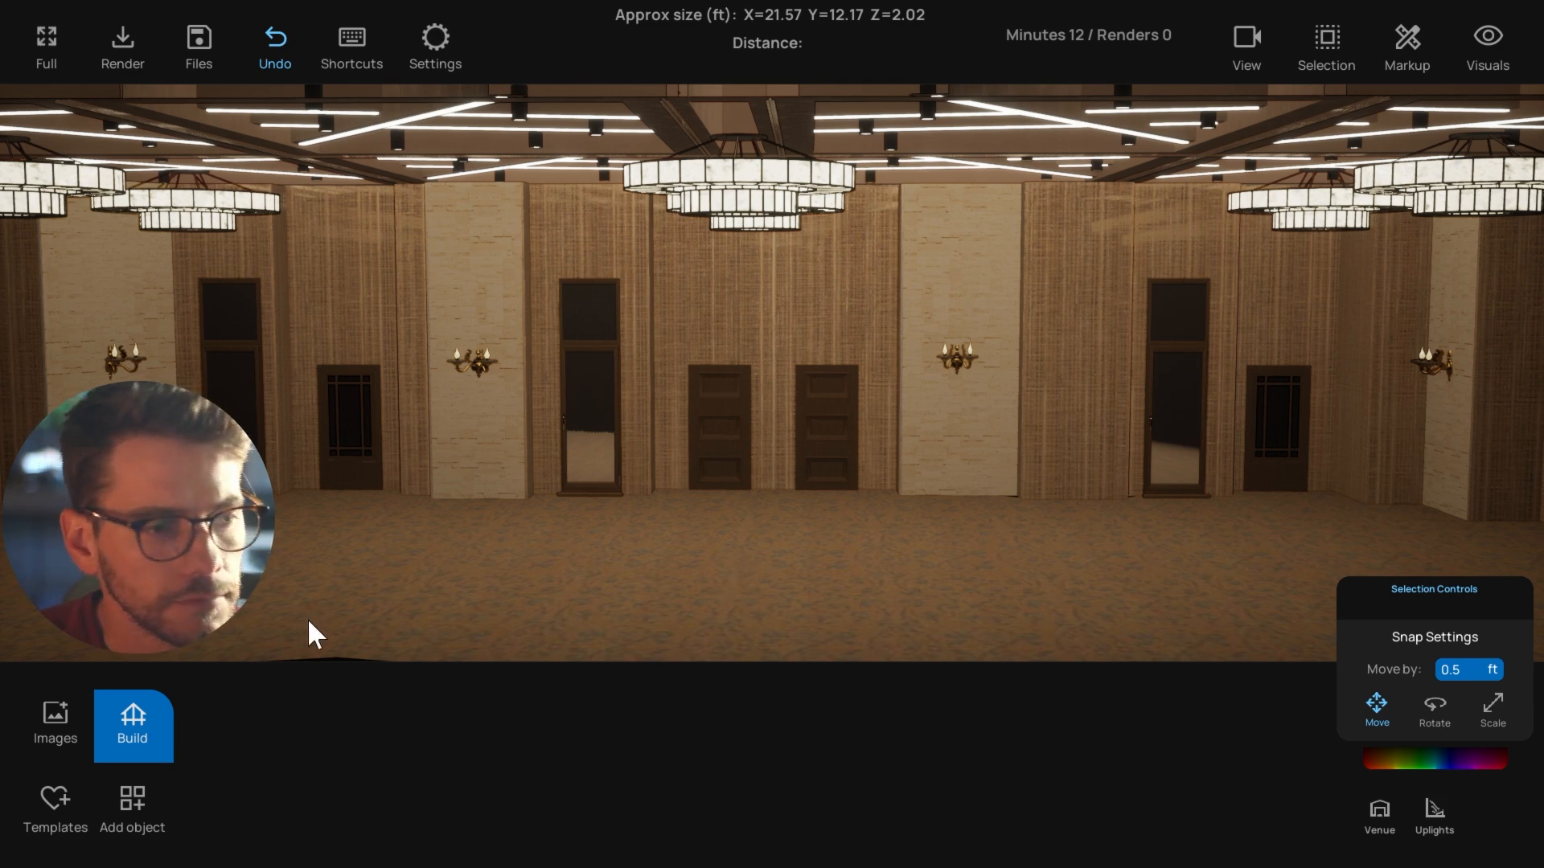
right_click_drag(308, 619, 666, 596)
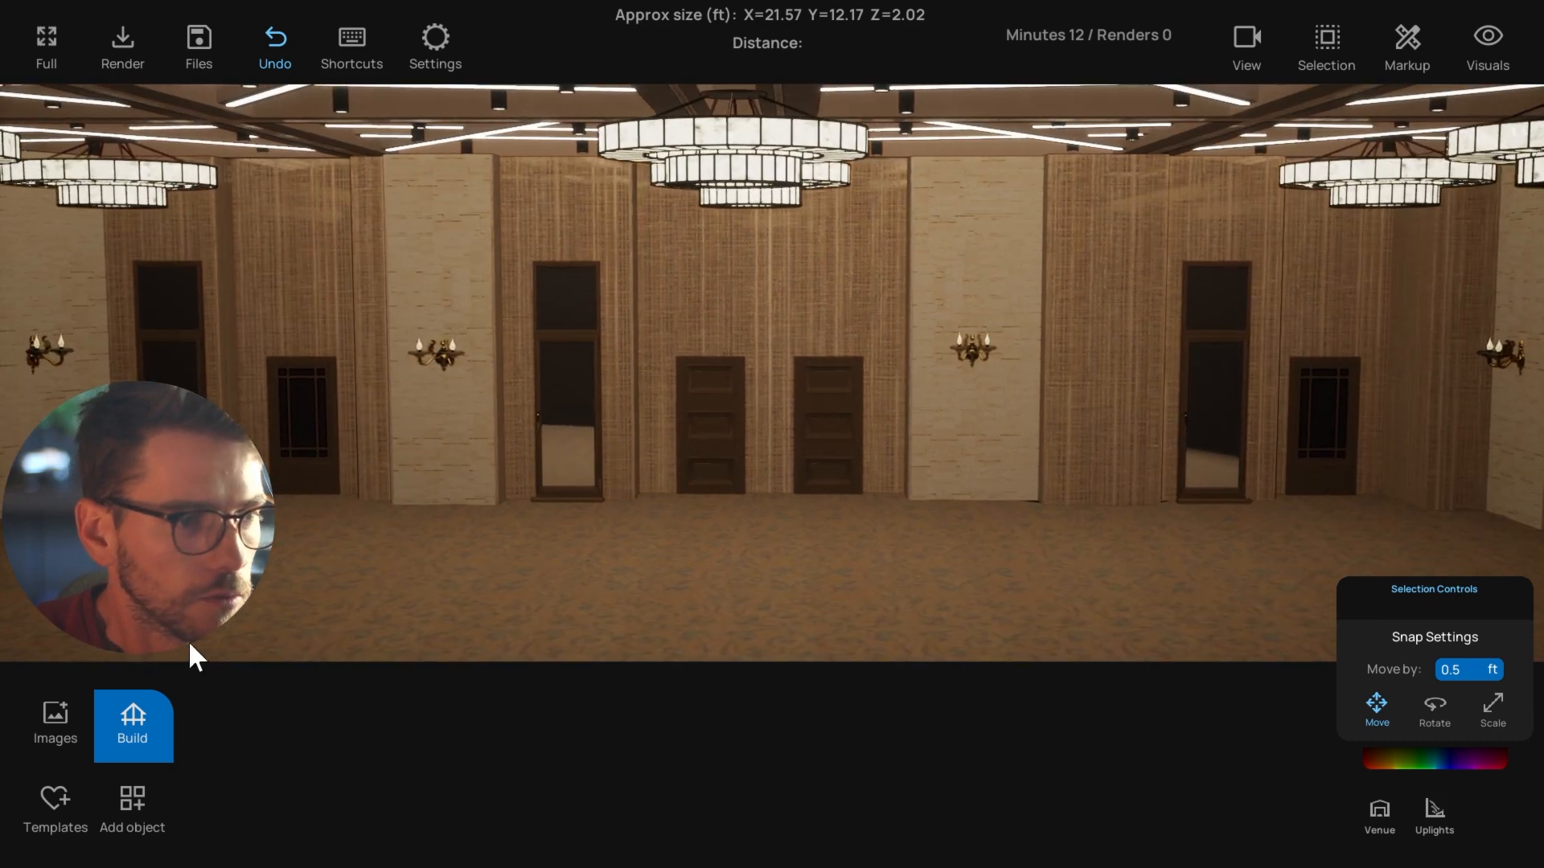
right_click_drag(534, 593, 592, 593)
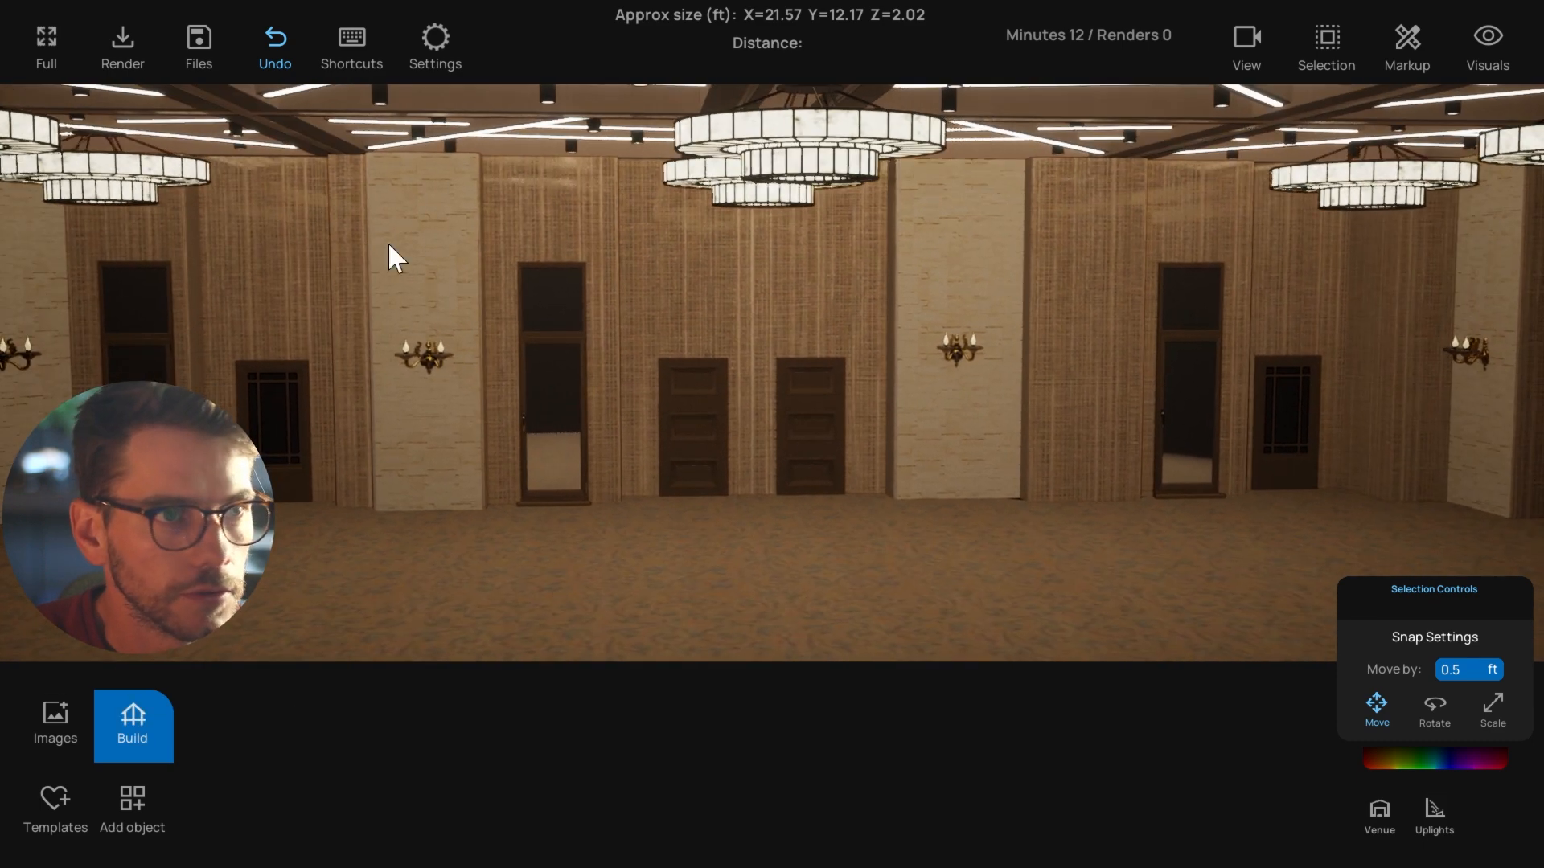
Load the saved project "New Custom Room 2".
left_click(200, 40)
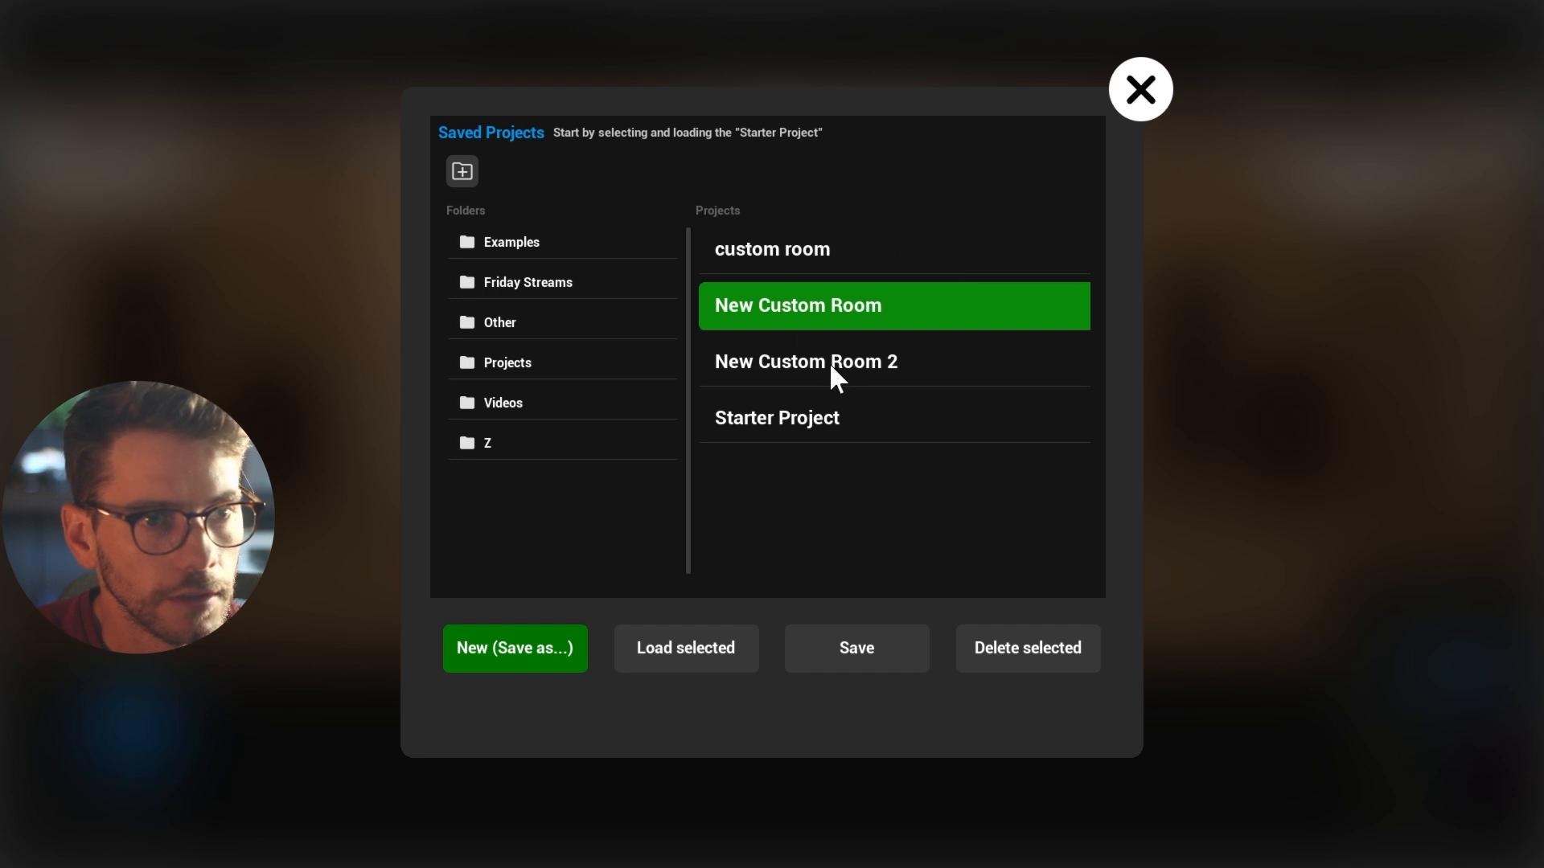
left_click(829, 364)
left_click(691, 649)
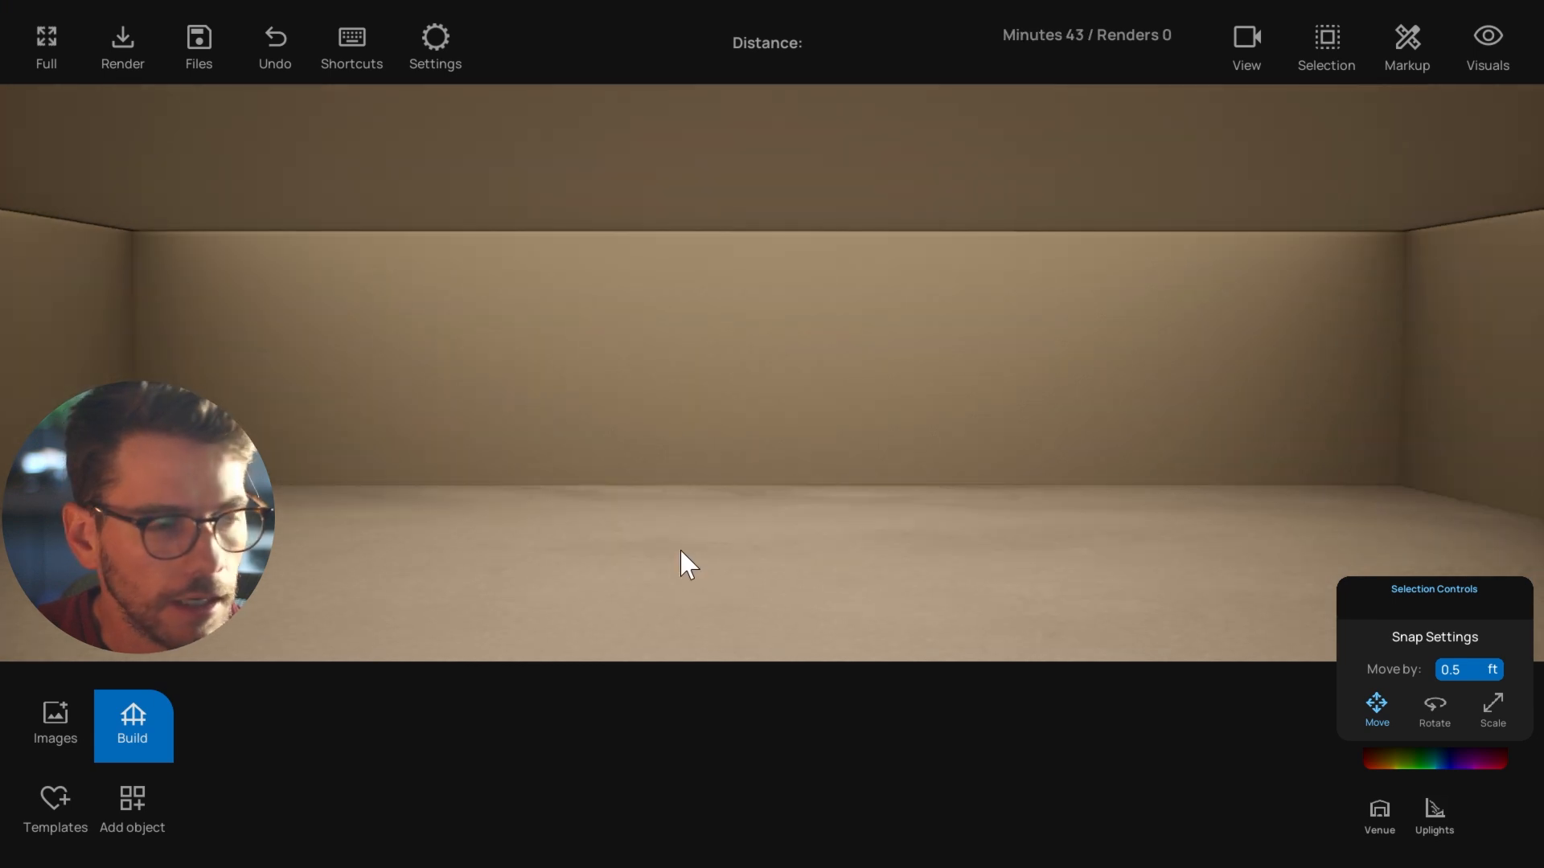
Start a new custom-drawn room and choose to add a floor plan image to draw on top of.
left_click(129, 720)
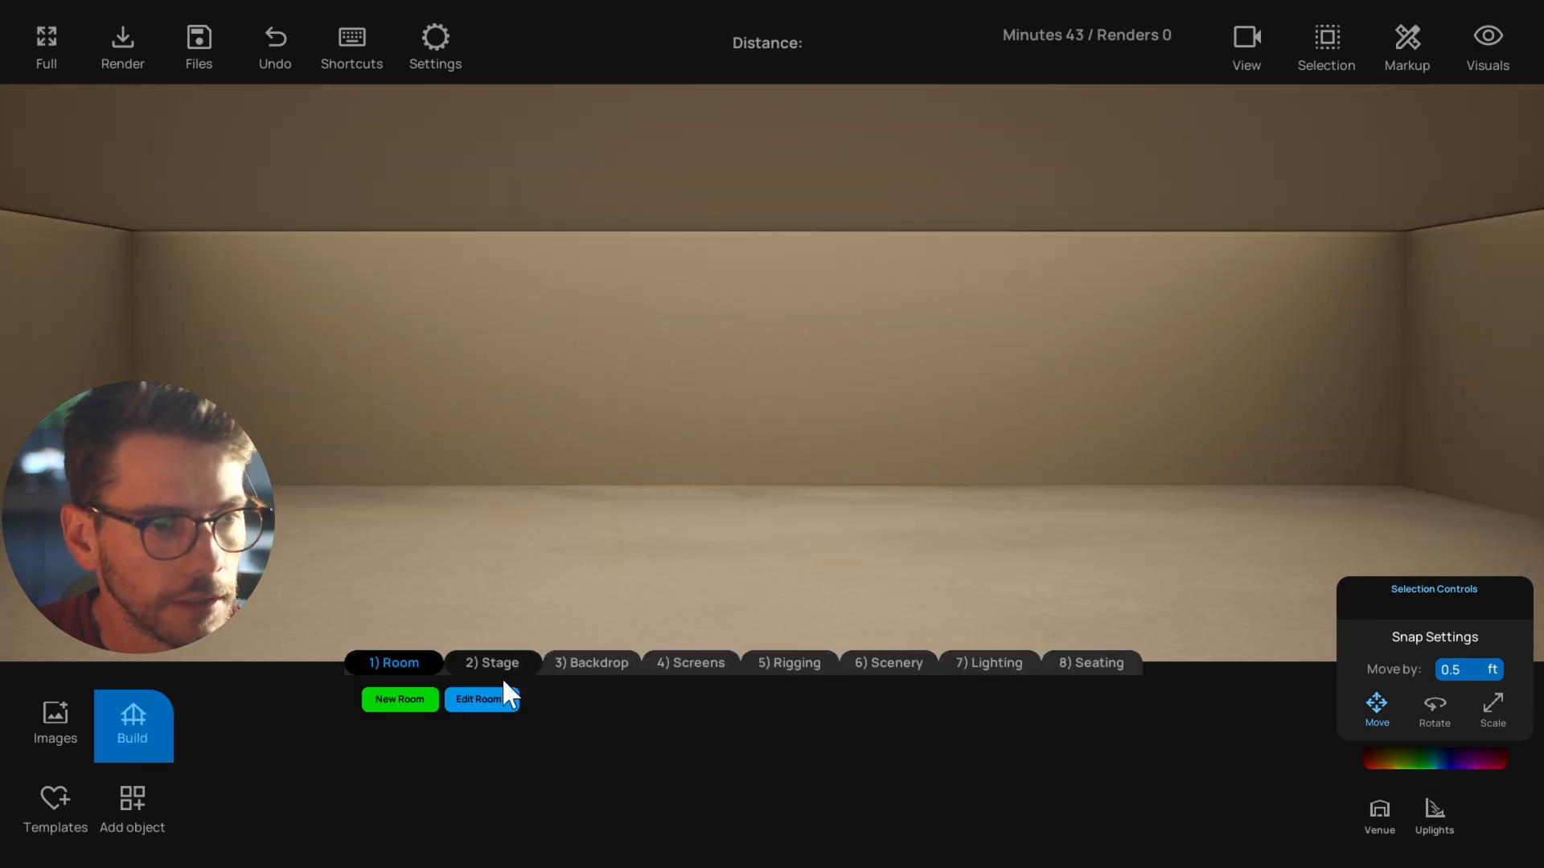
left_click(398, 701)
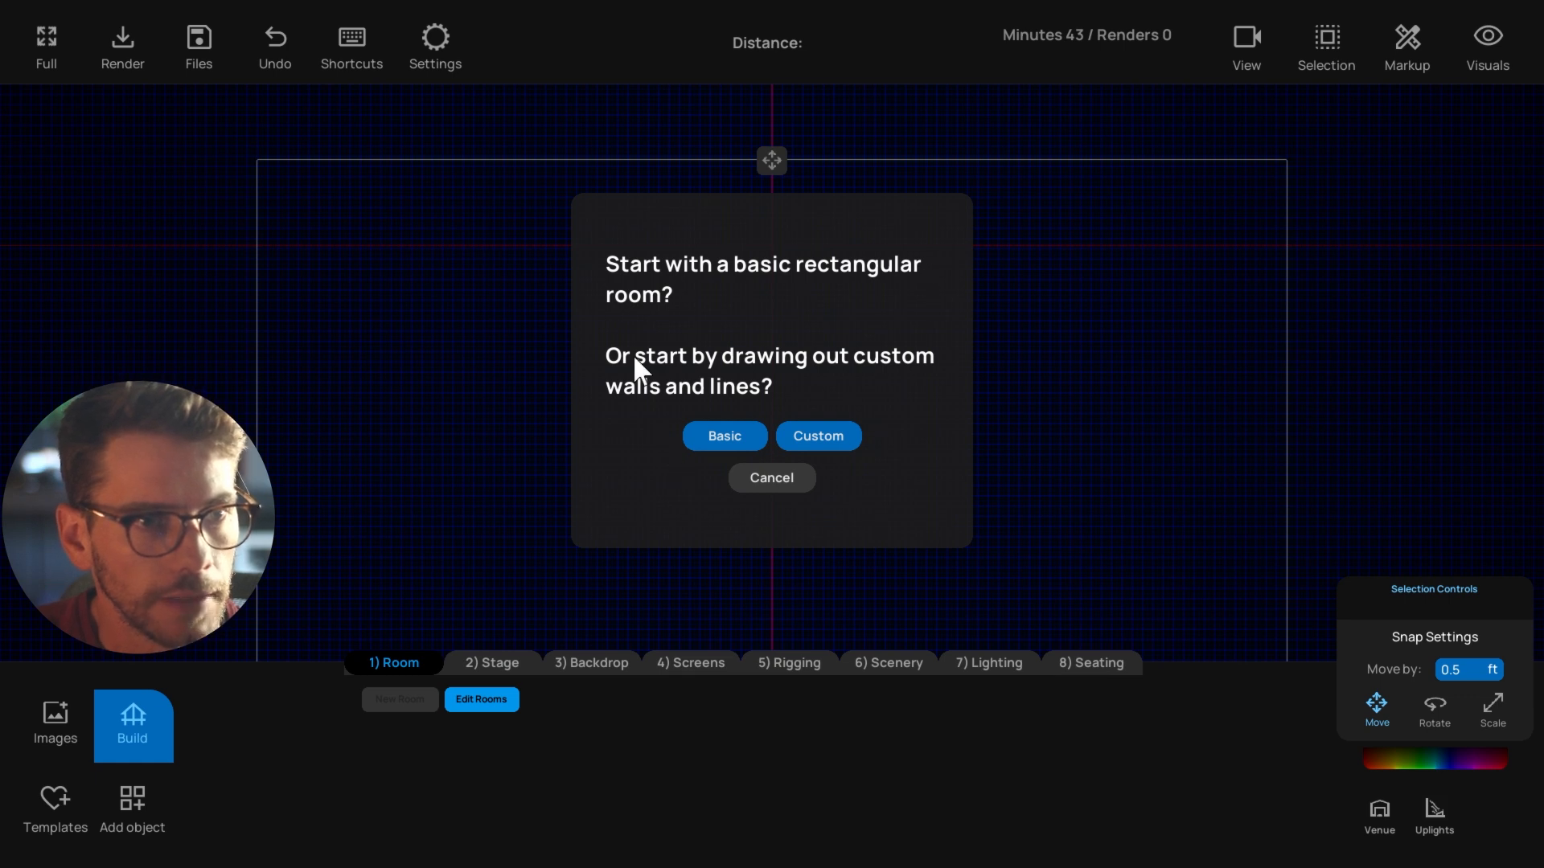
left_click(813, 437)
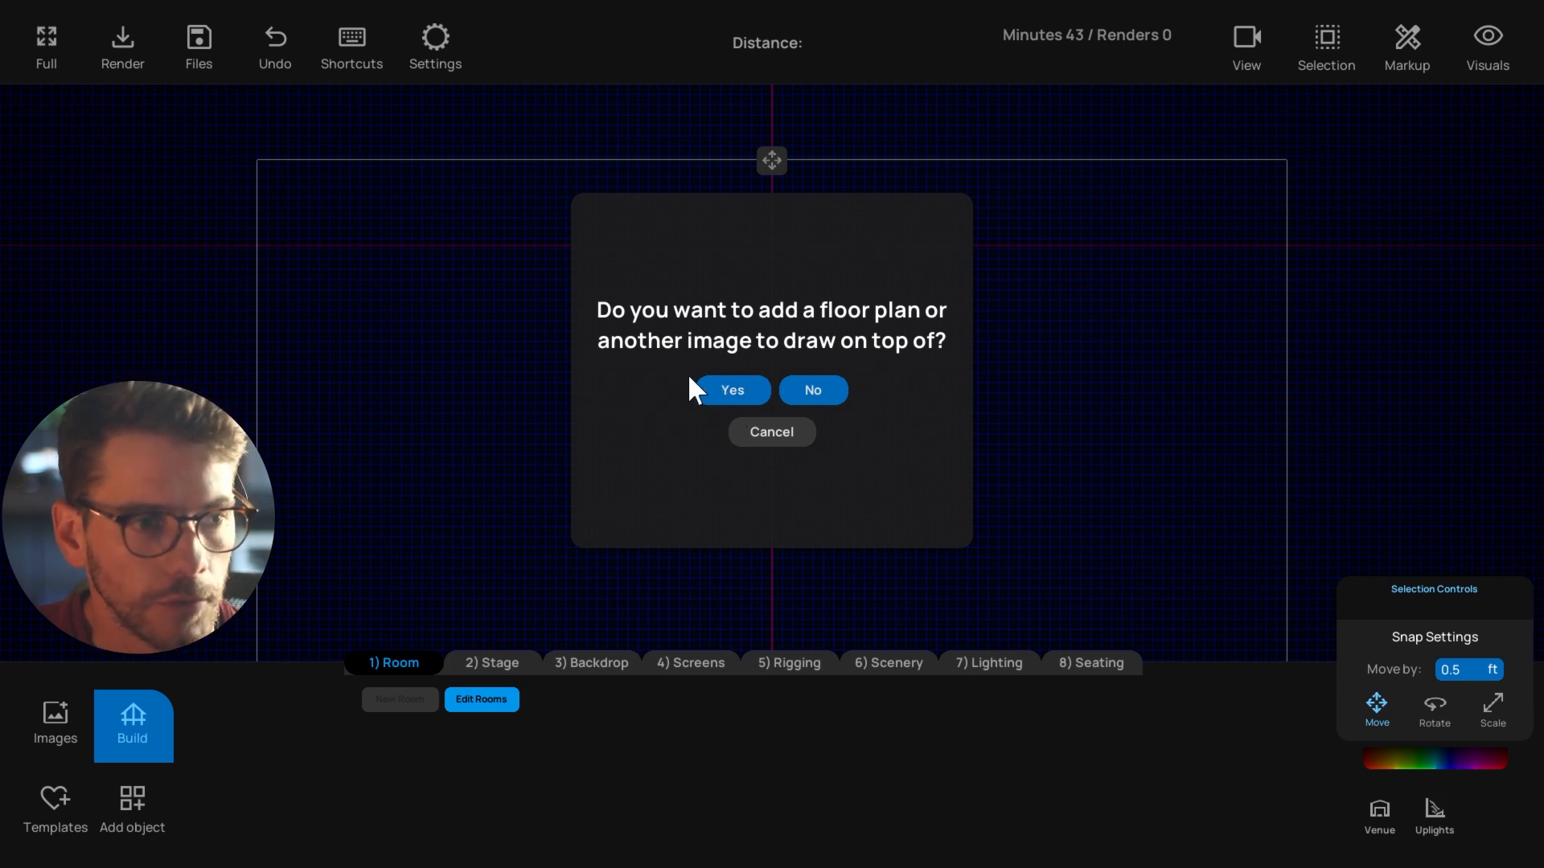
left_click(713, 398)
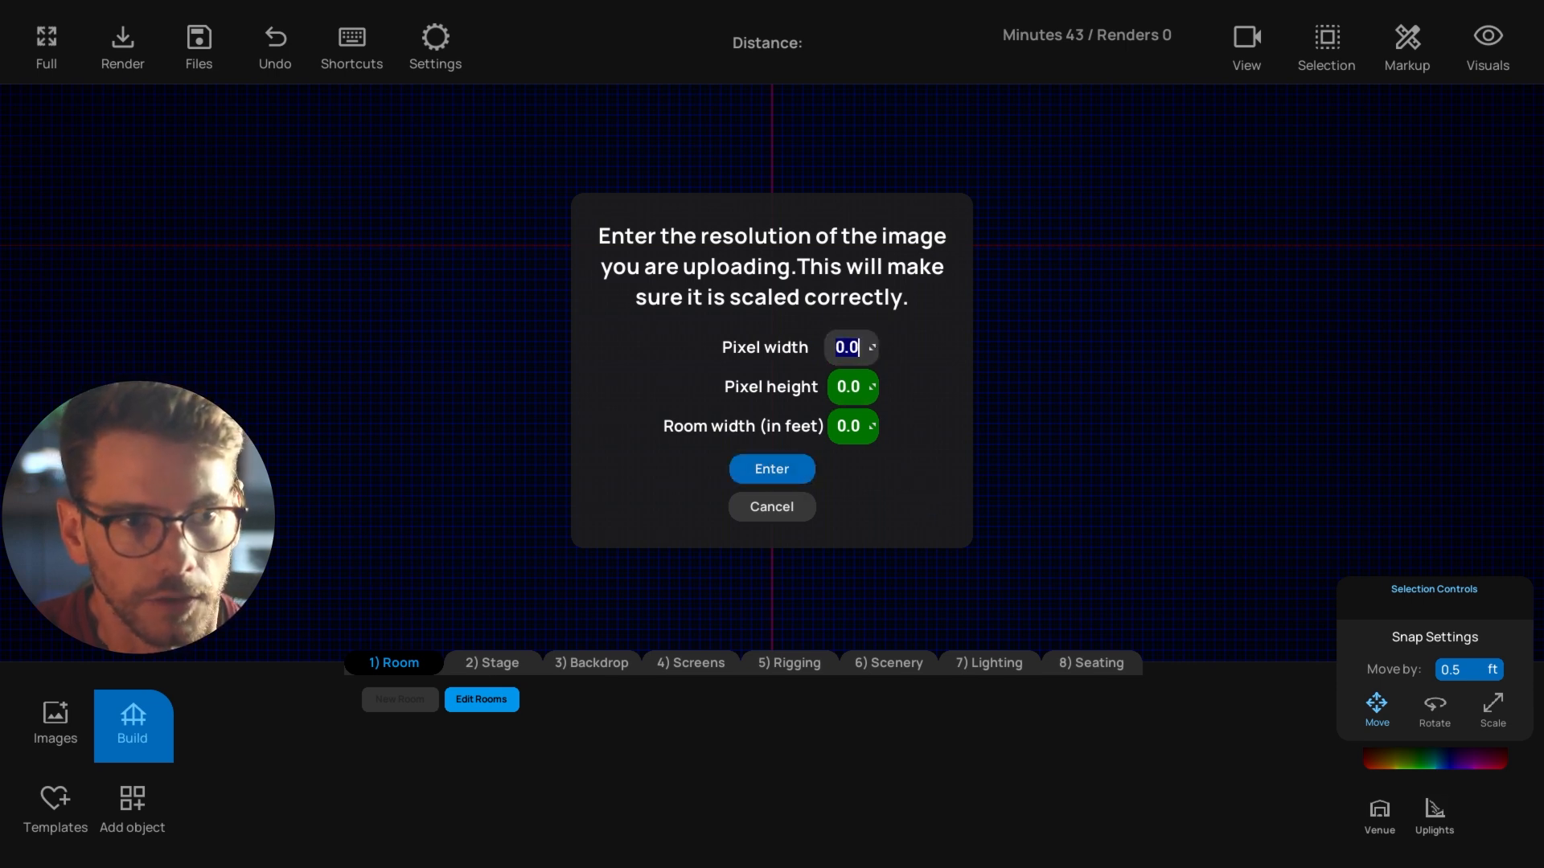
Enter the floor plan image's resolution as 1935 by 1455 pixels with a room width of 192 ft, and accept the values.
left_click(927, 378)
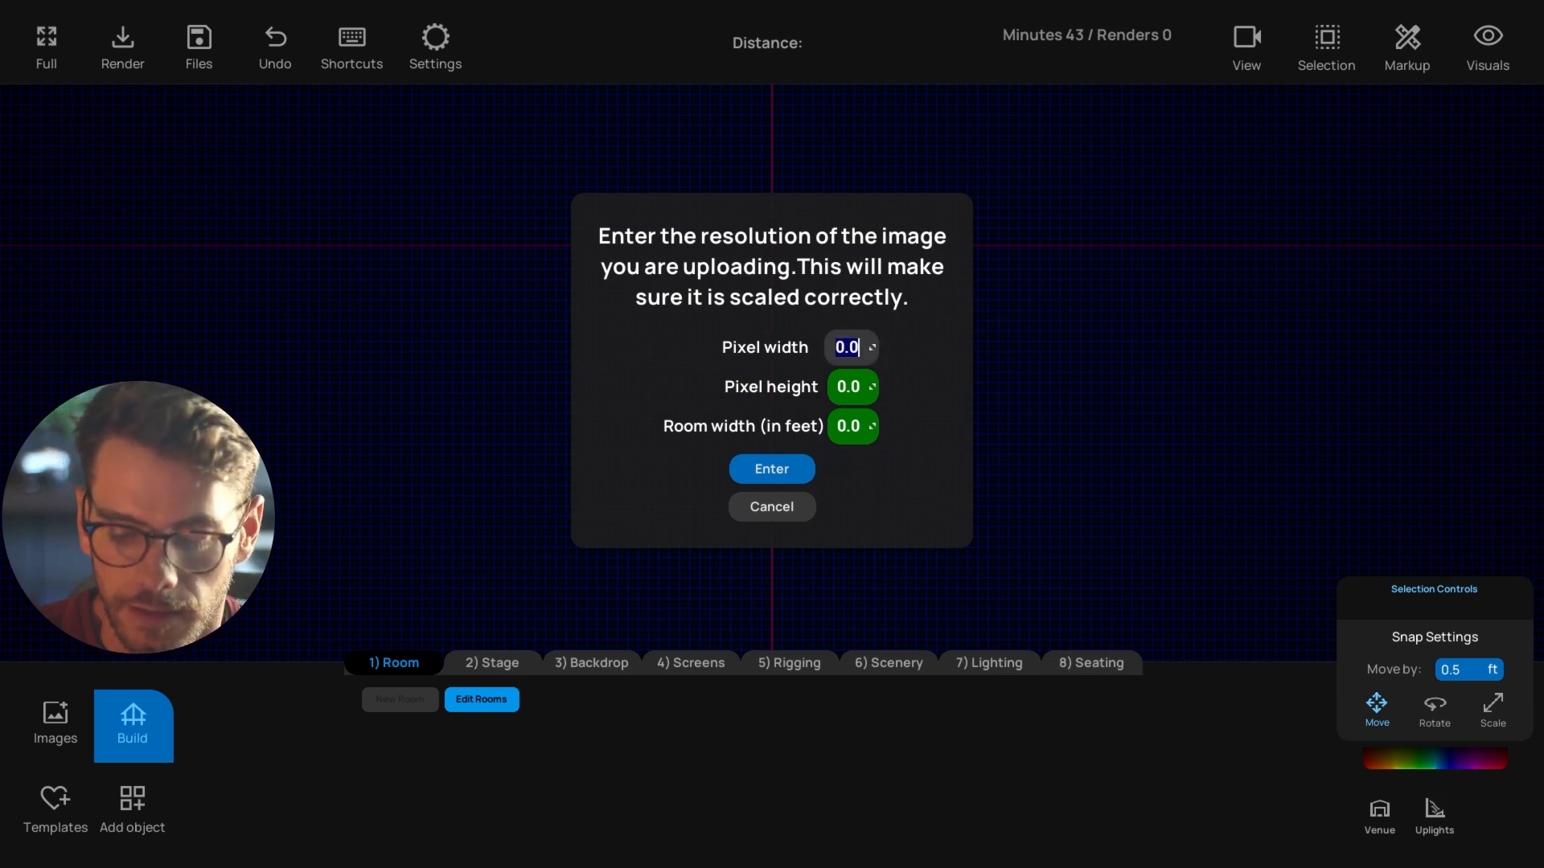
type("1935")
key("Tab")
type("1")
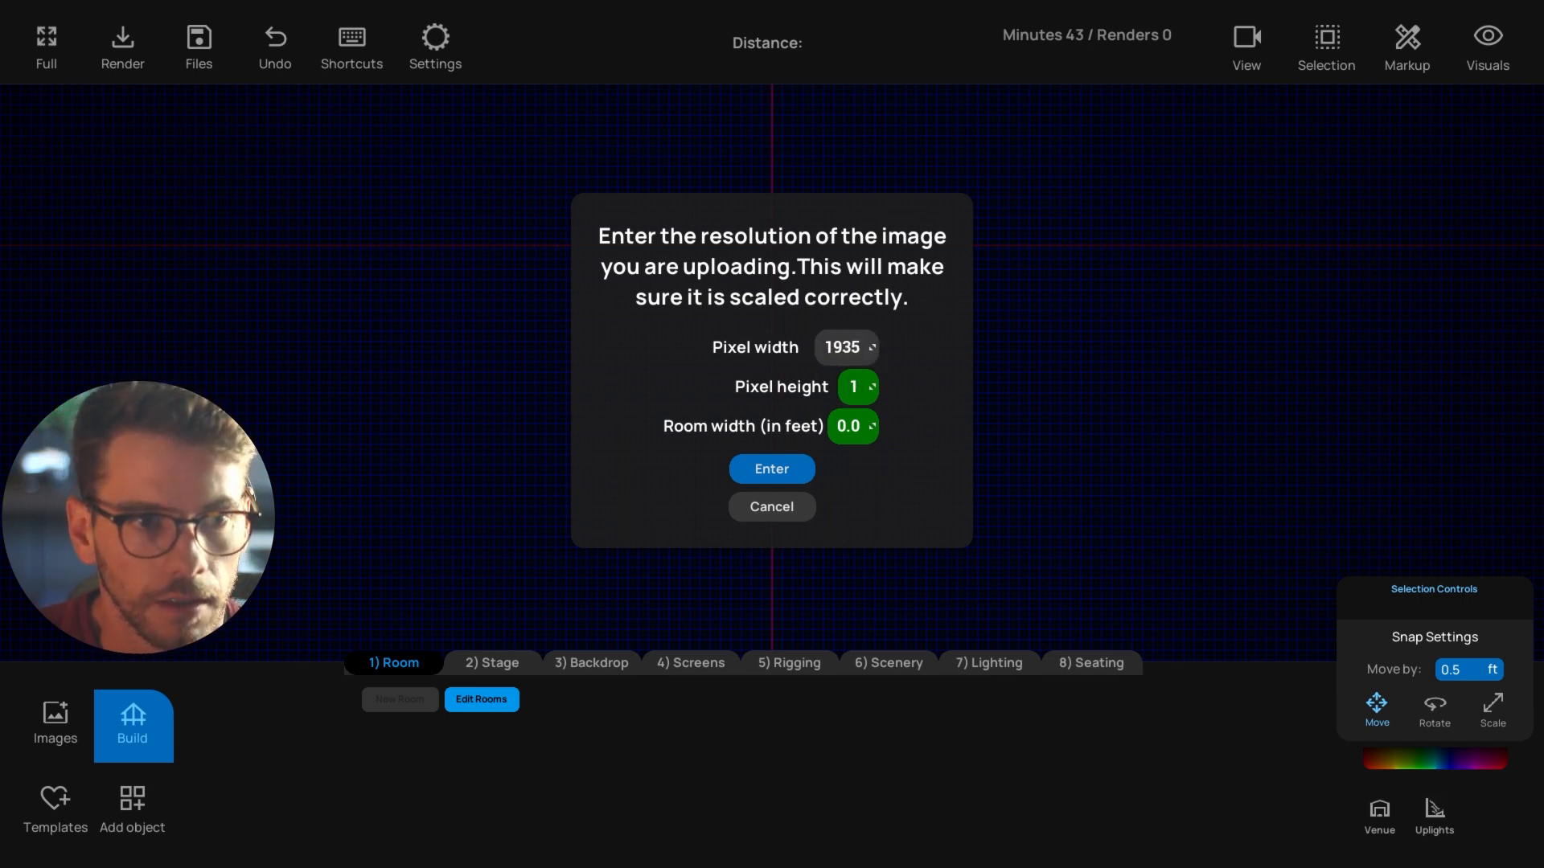
type("455")
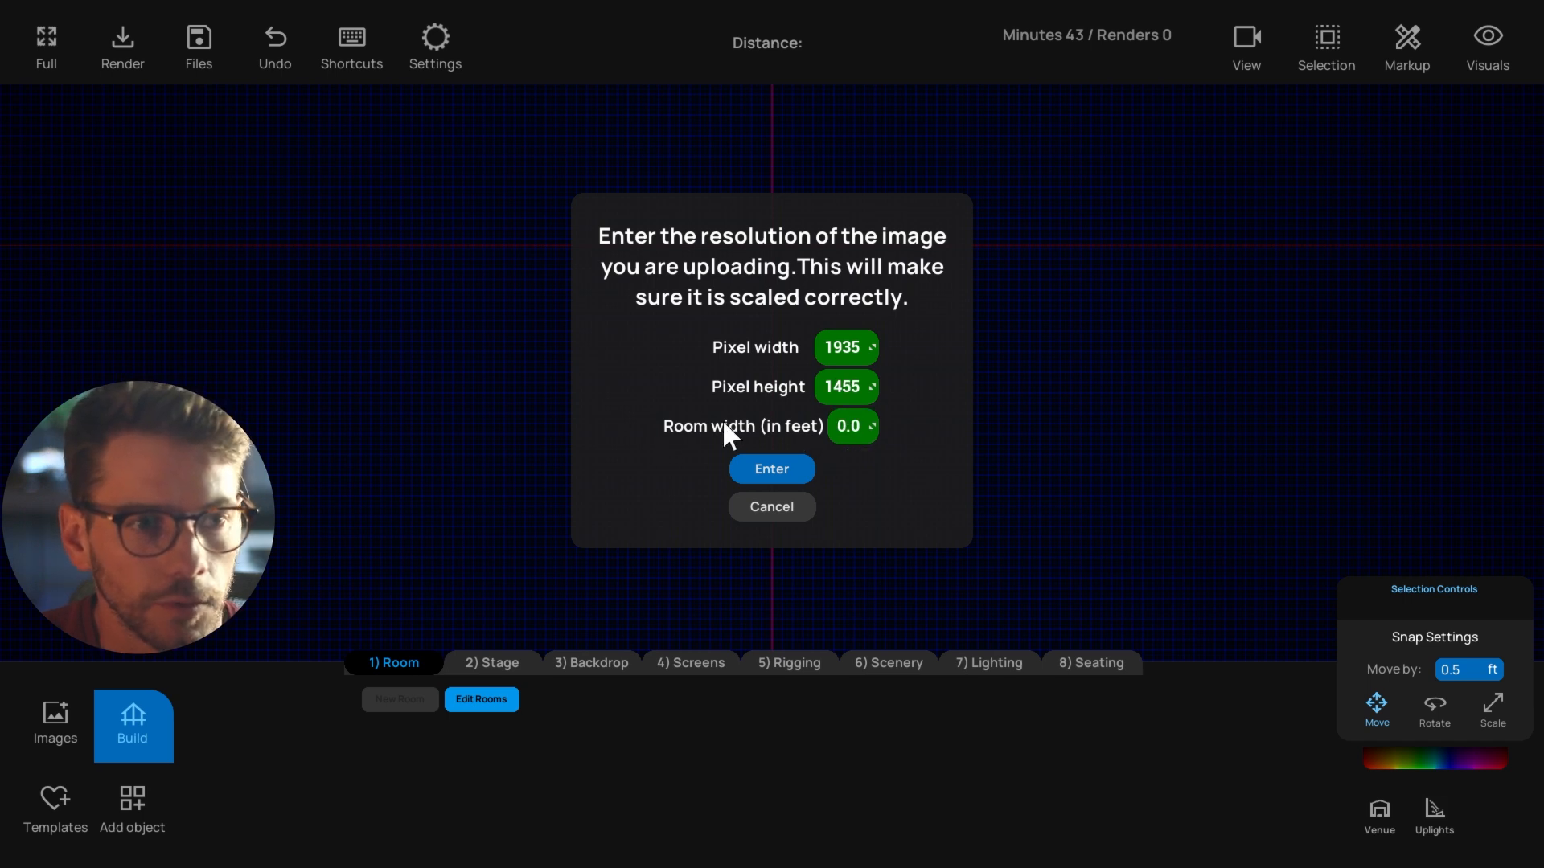
left_click(852, 426)
type("192")
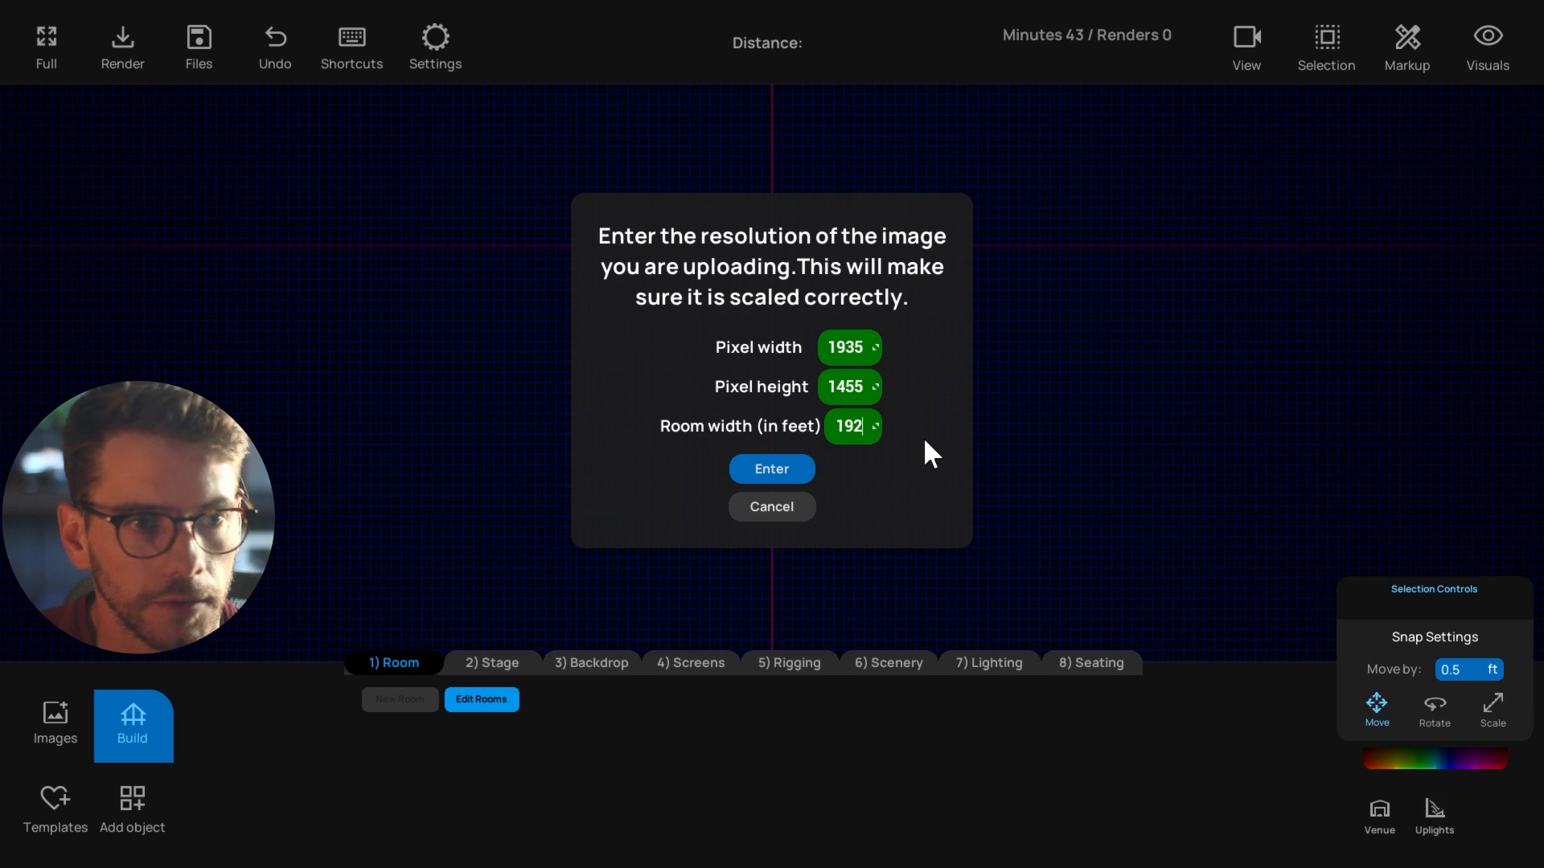
left_click(918, 387)
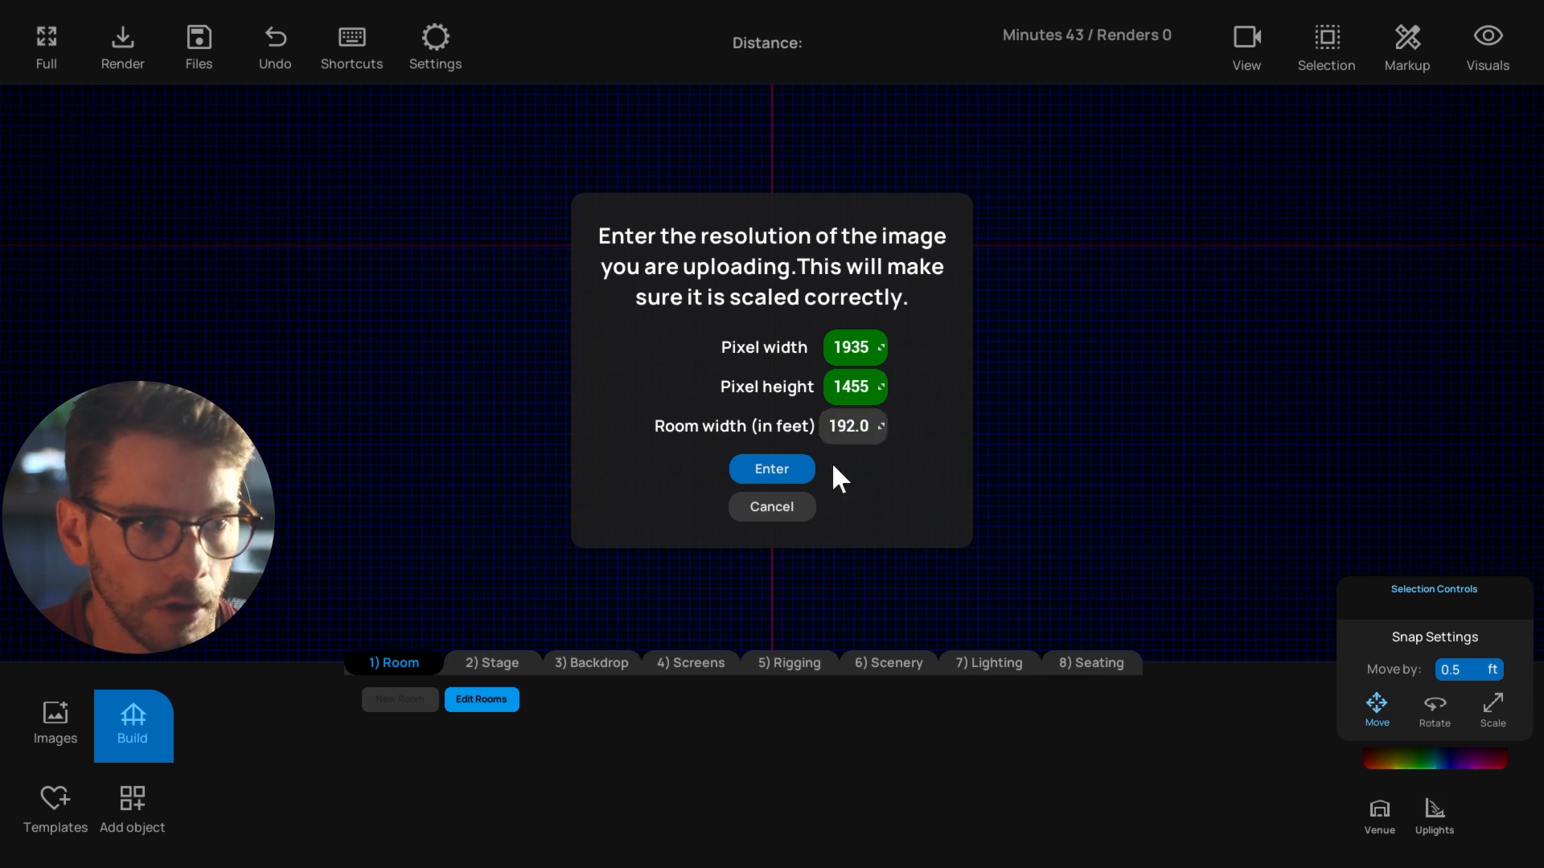
left_click(772, 474)
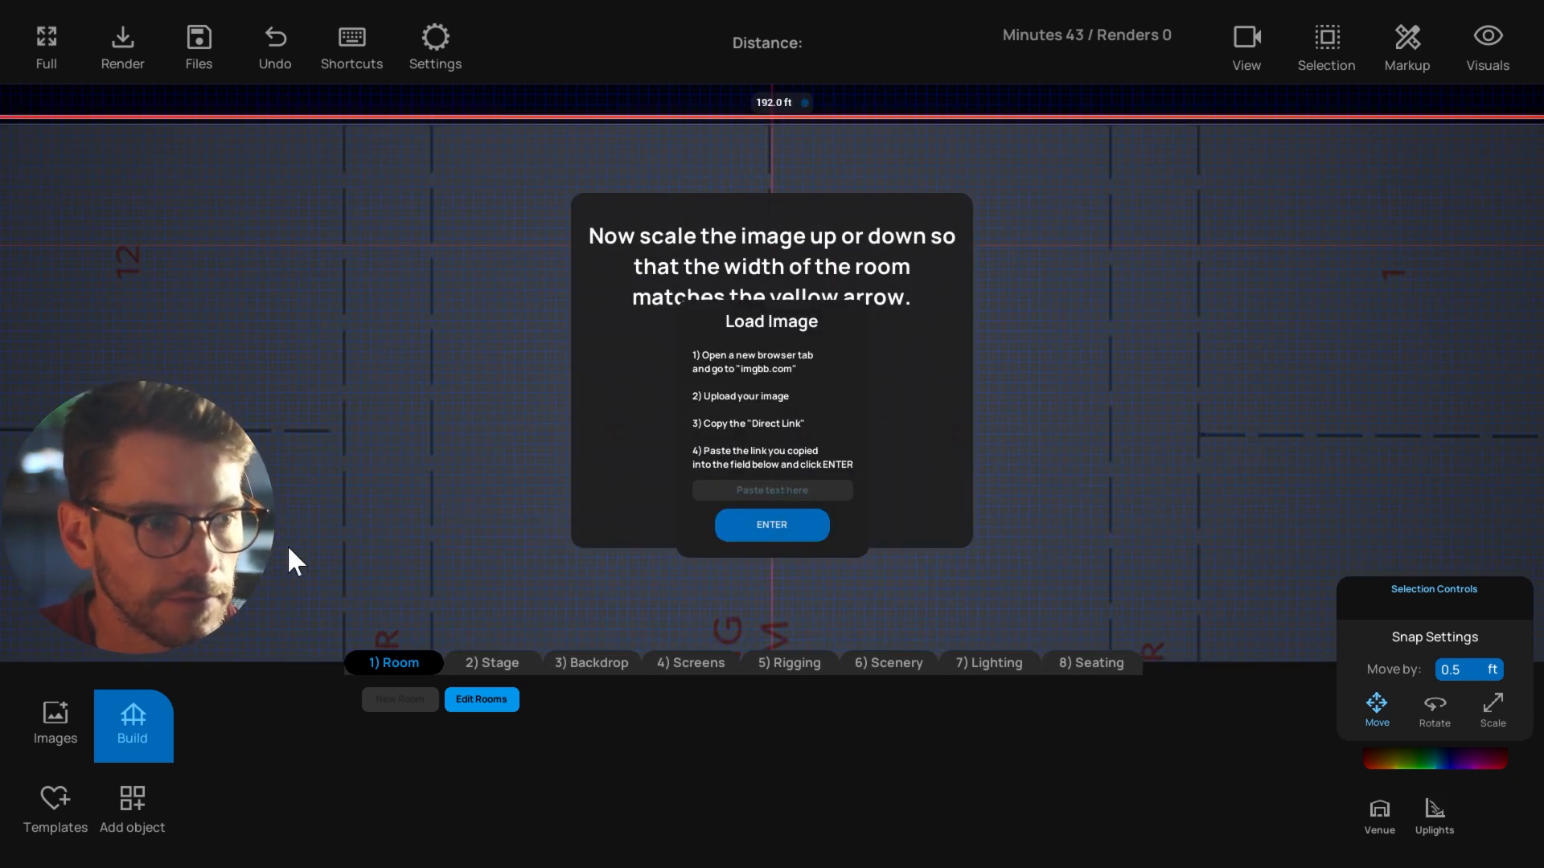
Apply the ballroom floor plan from the image library as the drawing underlay and close the library.
left_click(56, 711)
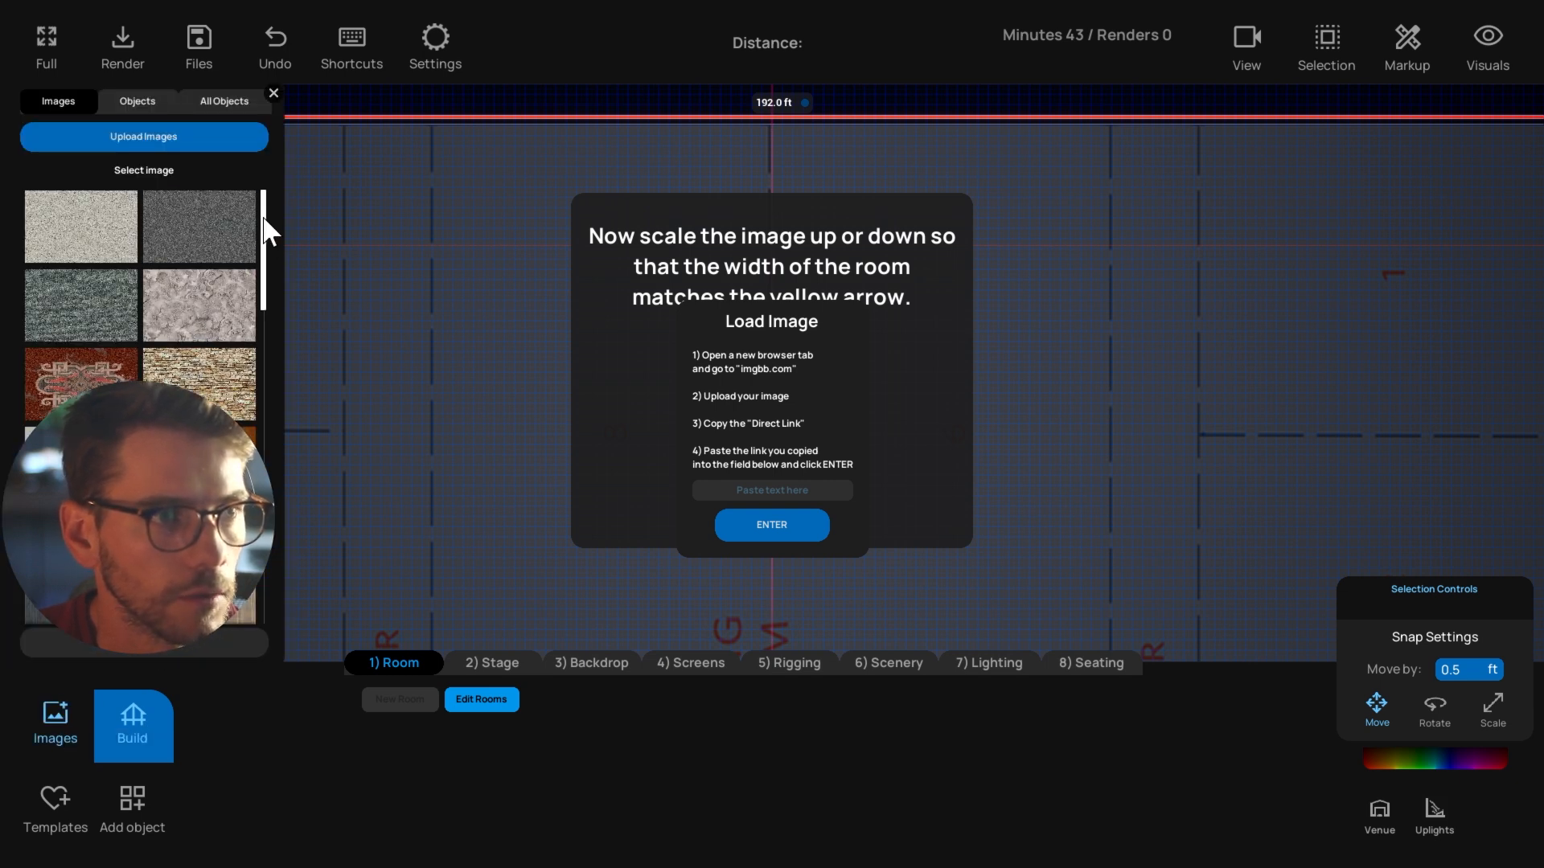
left_click_drag(262, 213, 288, 252)
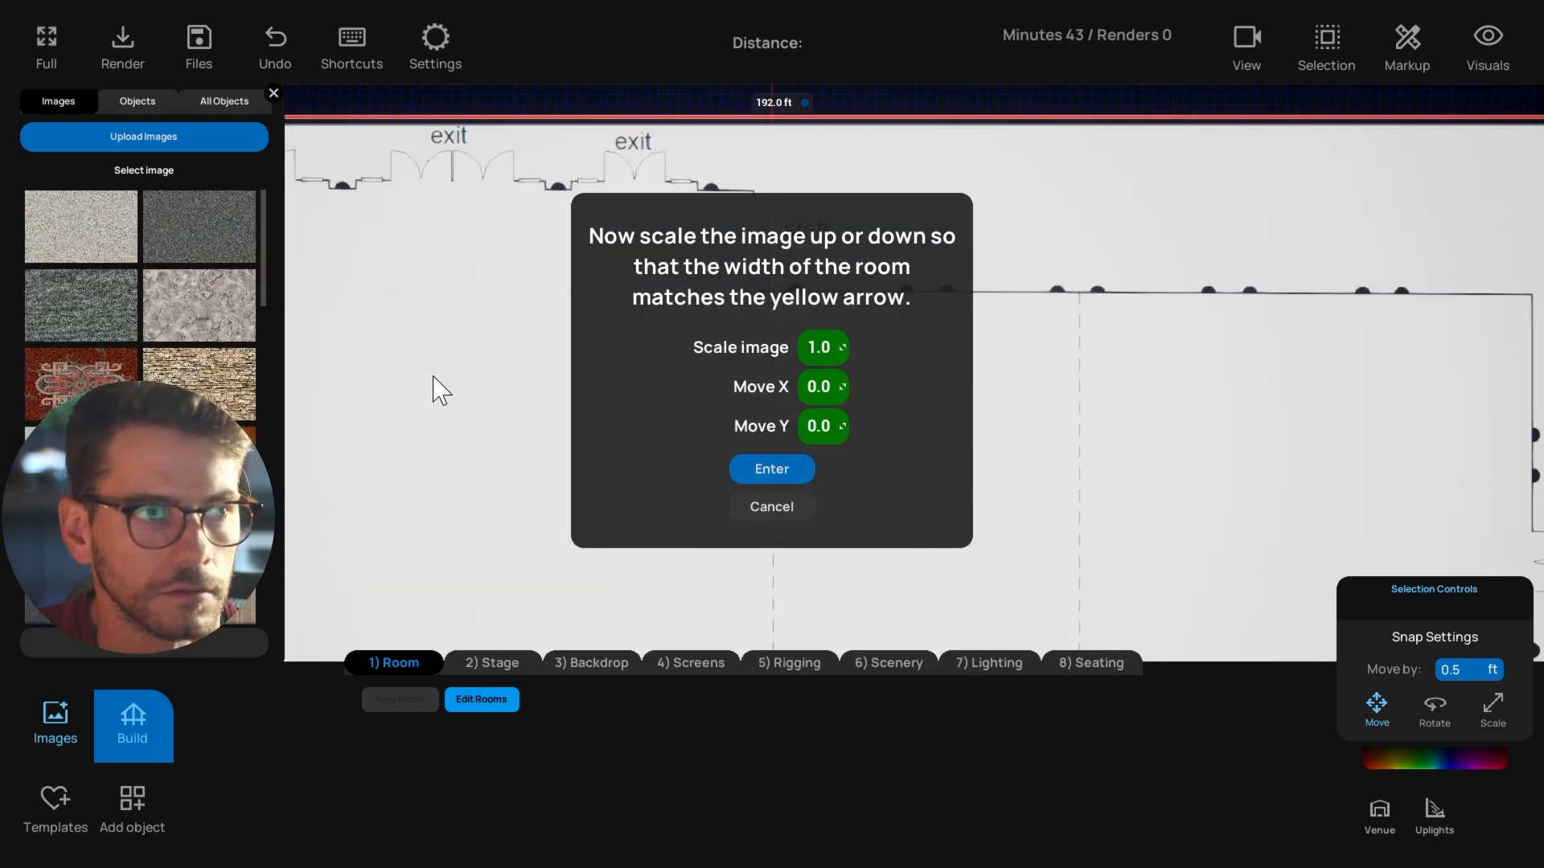
left_click(273, 93)
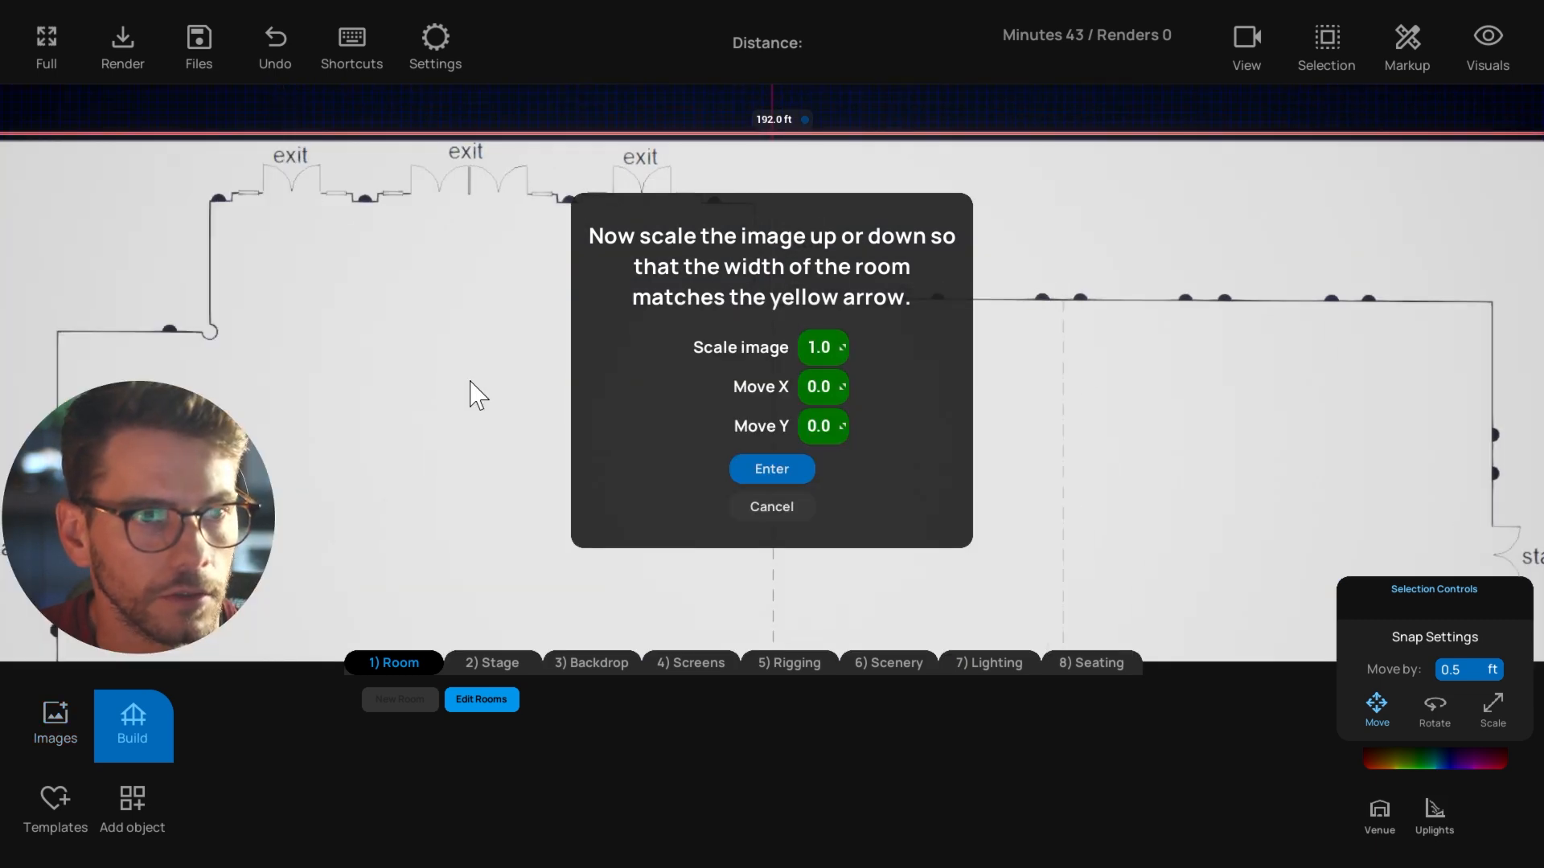
Scale the floor plan image to about 1.304 so the room's width matches the 192 ft arrow.
scroll(522, 407, "down", 4)
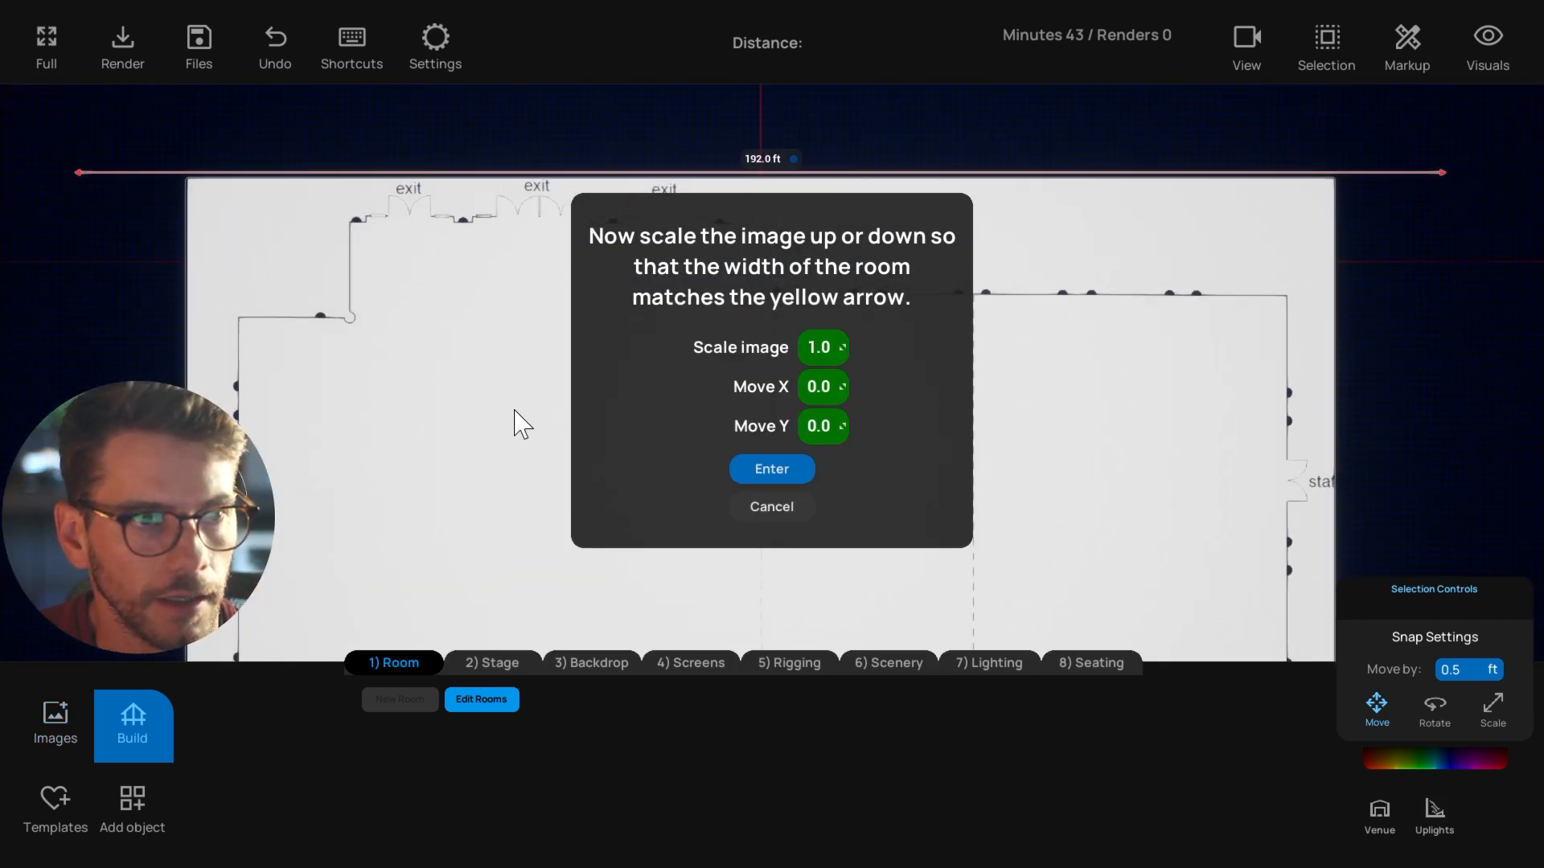
middle_click_drag(515, 410, 511, 308)
scroll(513, 333, "down", 3)
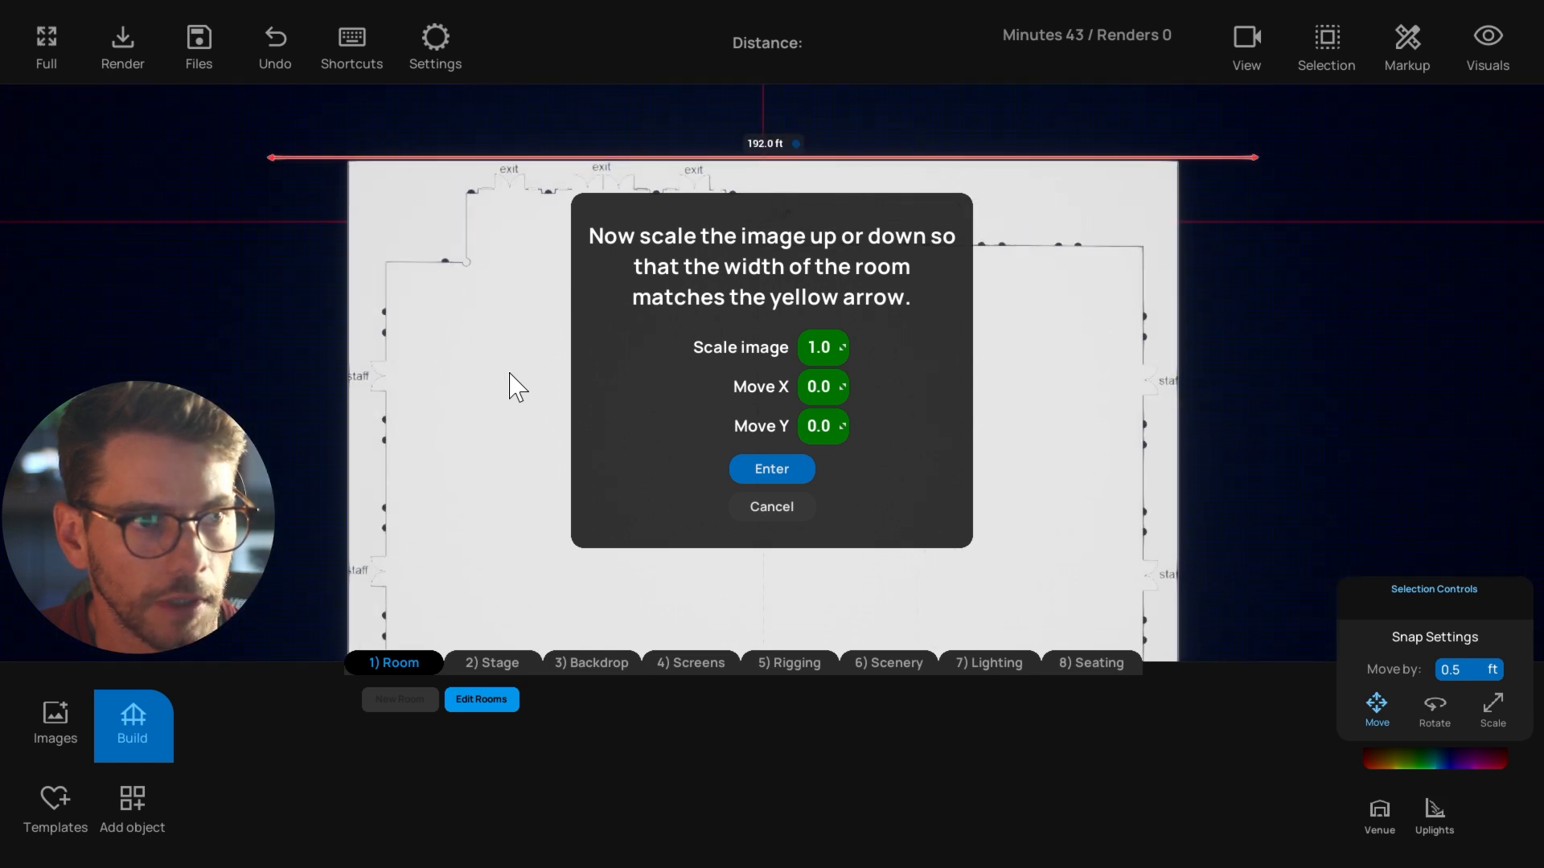
middle_click_drag(509, 369, 506, 327)
middle_click_drag(434, 422, 410, 483)
scroll(410, 483, "up", 2)
scroll(438, 438, "up", 3)
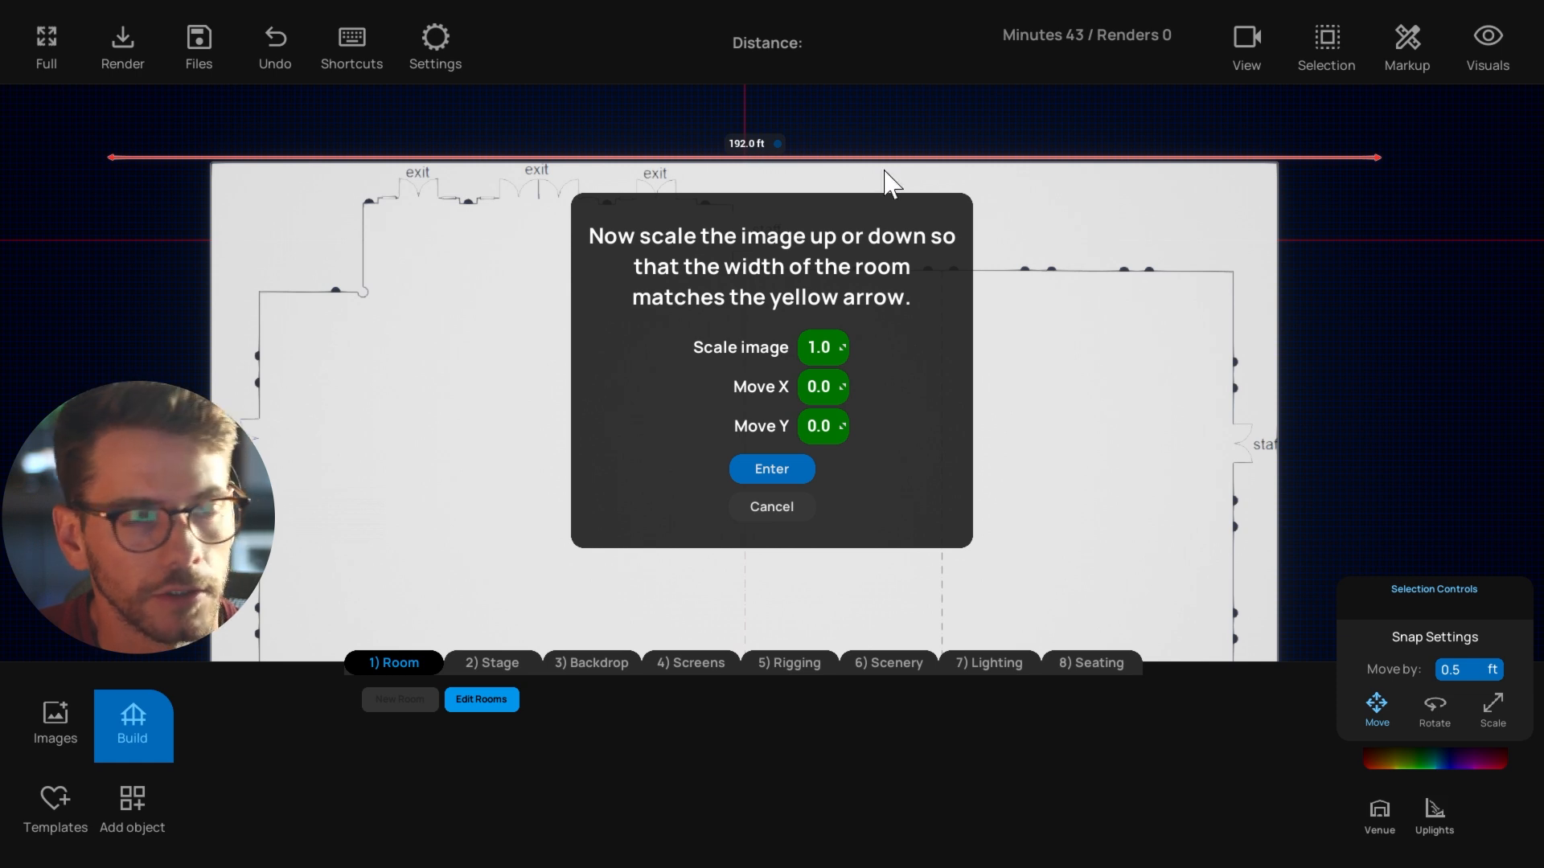
left_click_drag(829, 348, 951, 347)
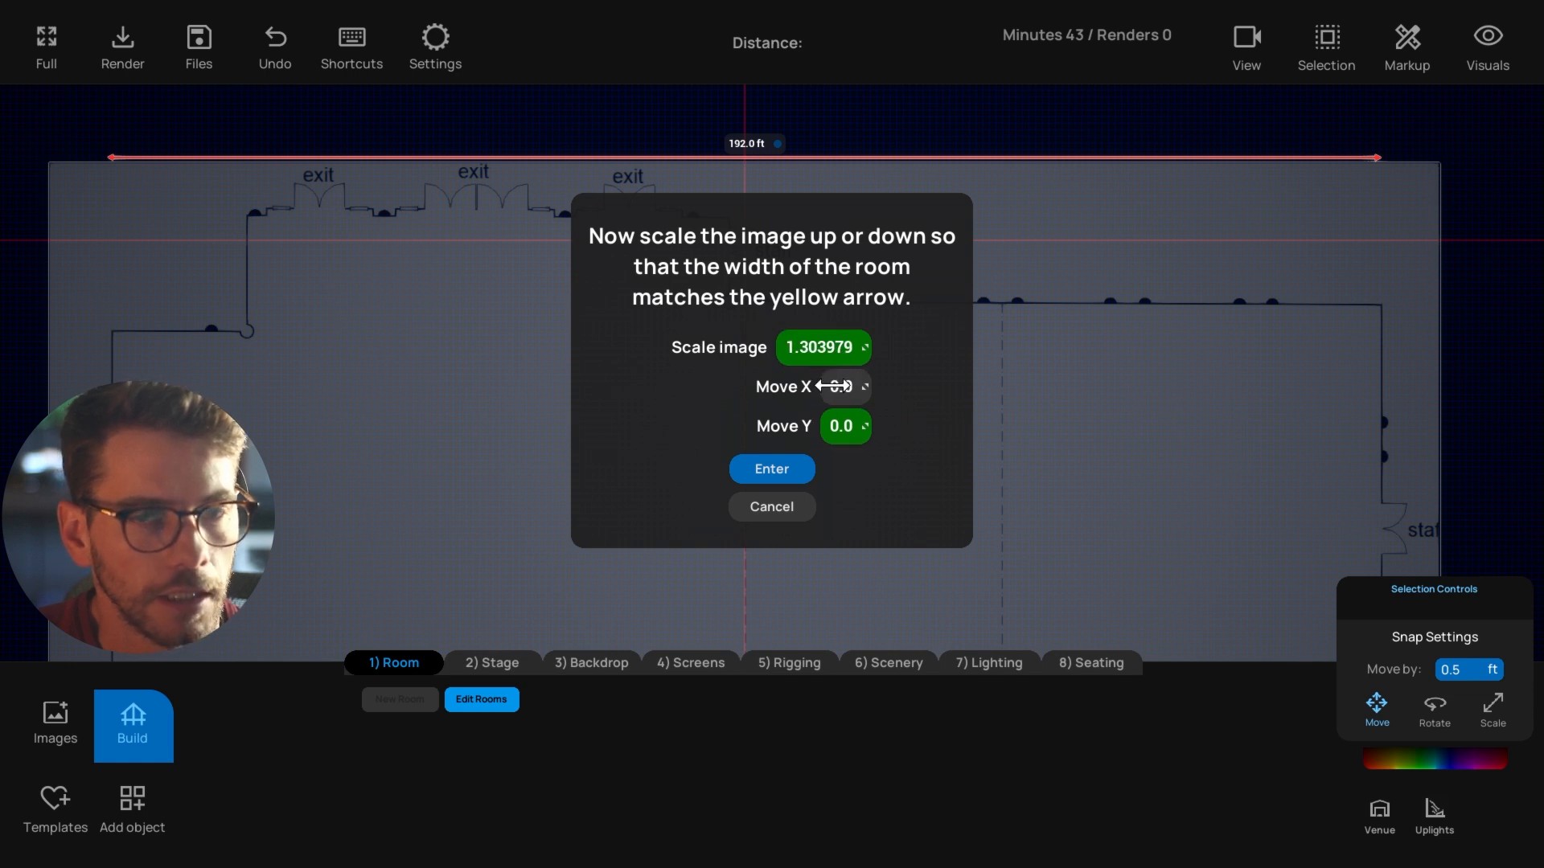
Shift the floor plan by X -1.9 and Y -283.3, fine-tune its scale to 1.303335, and accept the alignment.
left_click_drag(841, 426, 632, 426)
left_click_drag(836, 347, 832, 387)
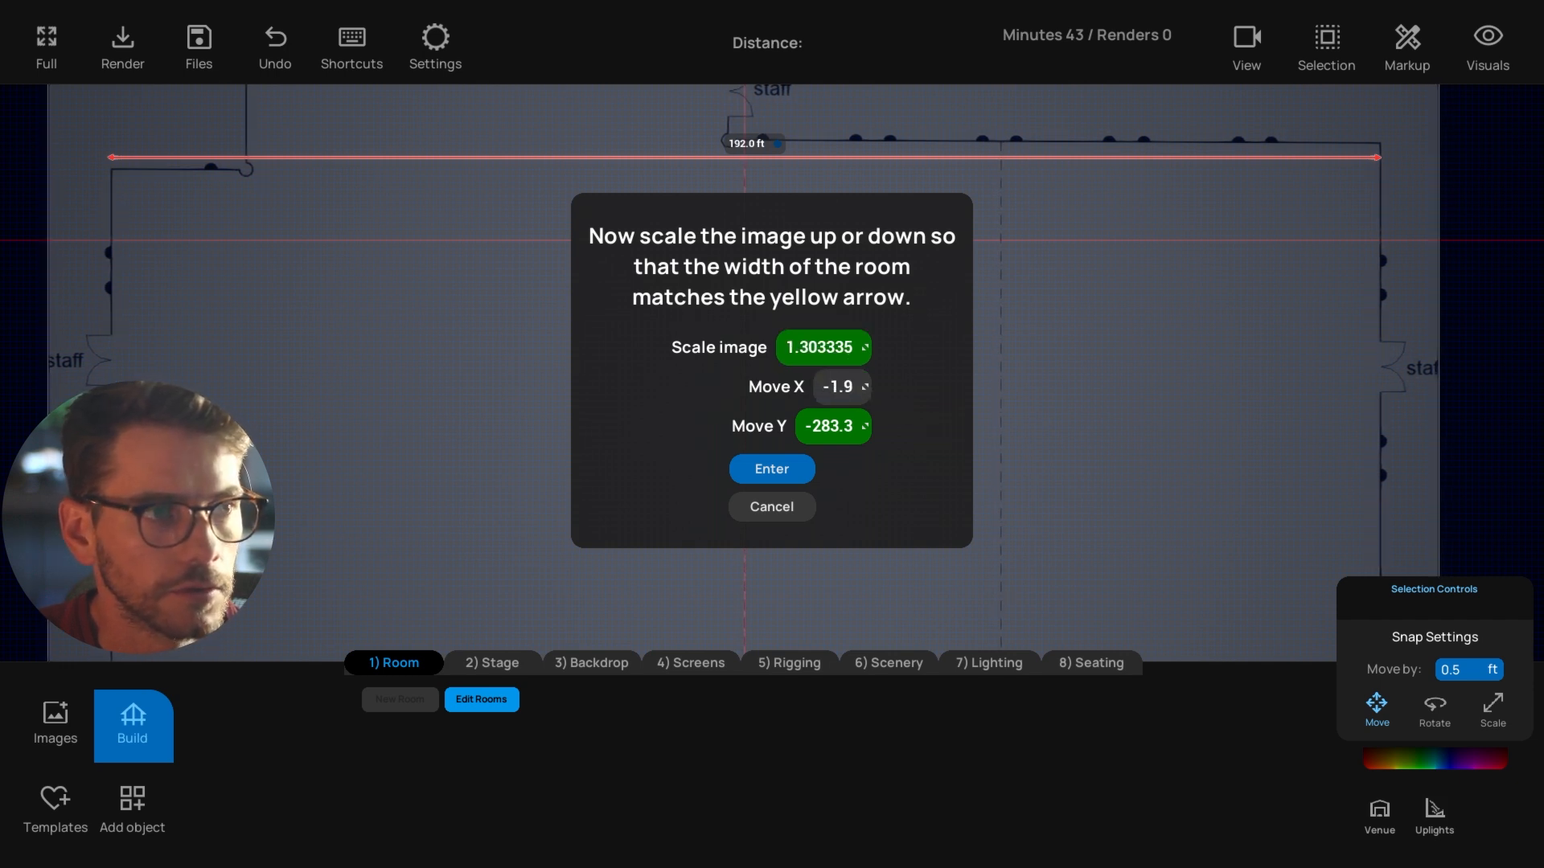
right_click_drag(454, 316, 462, 335)
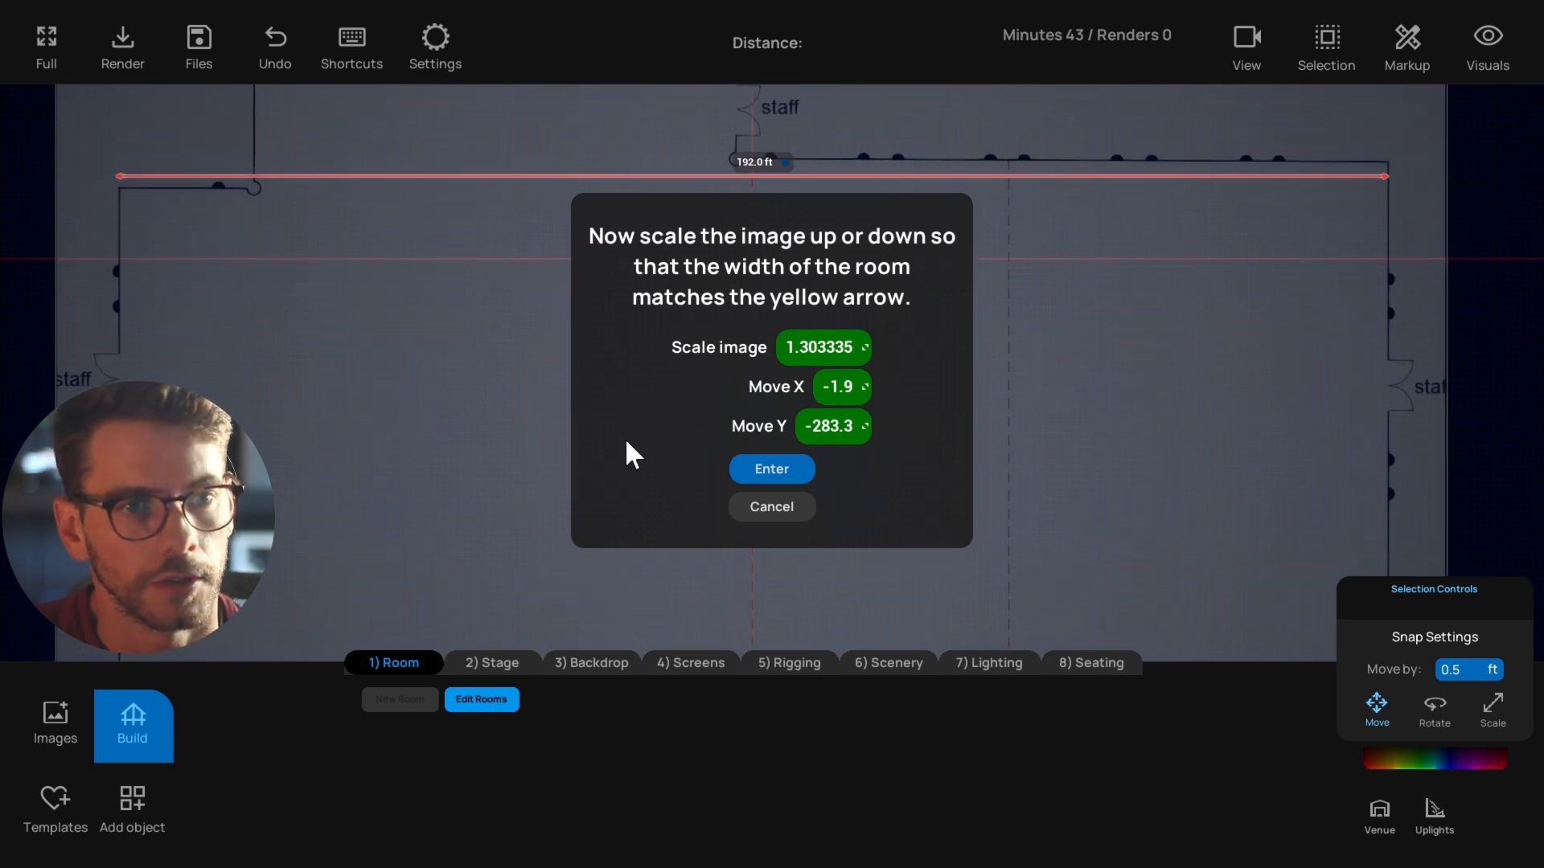
right_click_drag(339, 350, 328, 383)
scroll(335, 373, "down", 1)
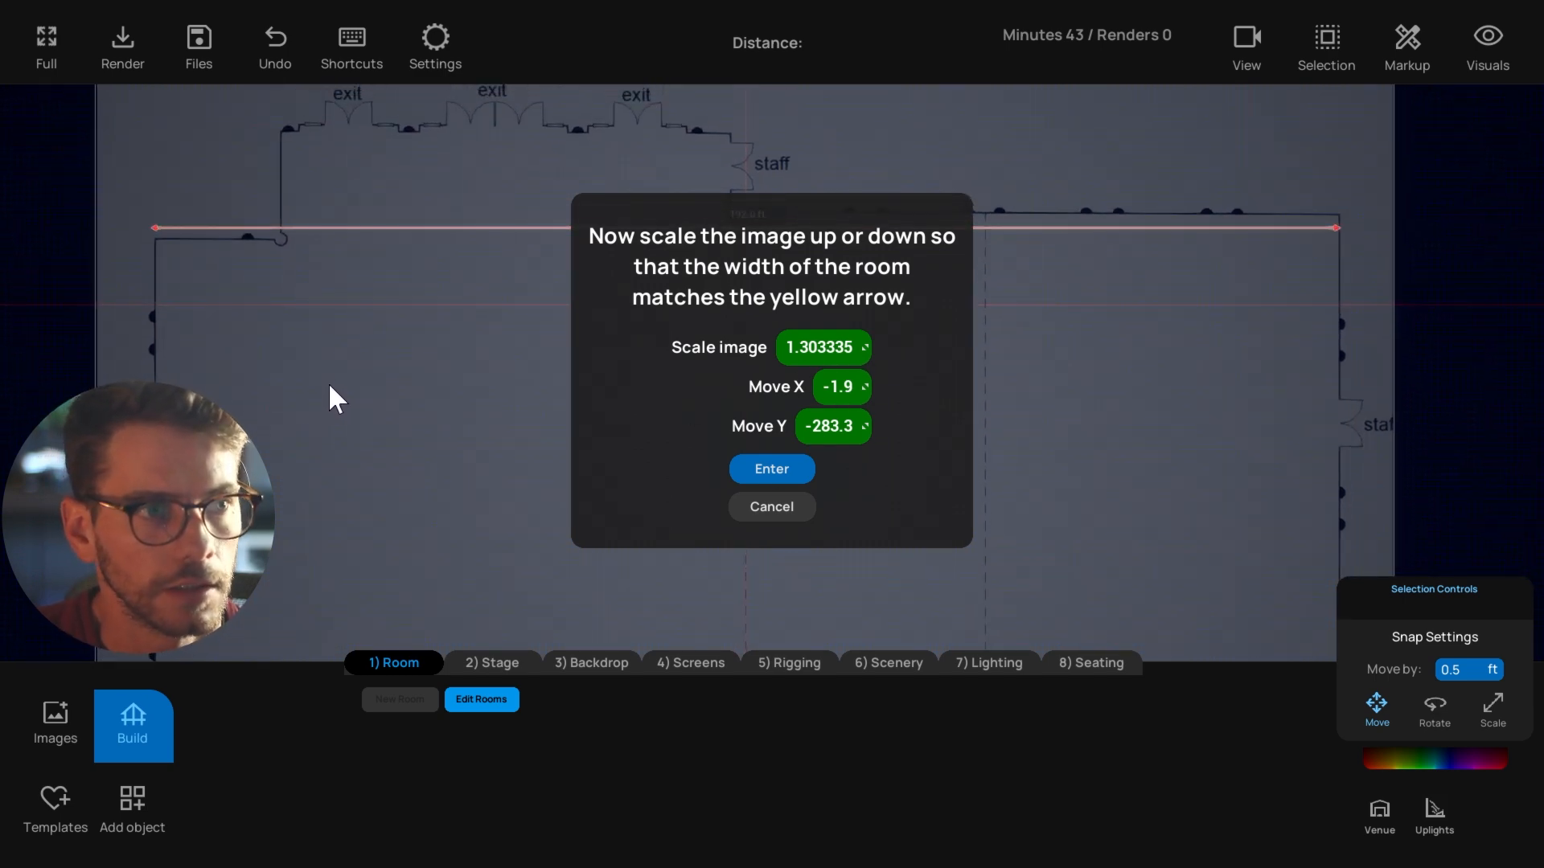
left_click(779, 470)
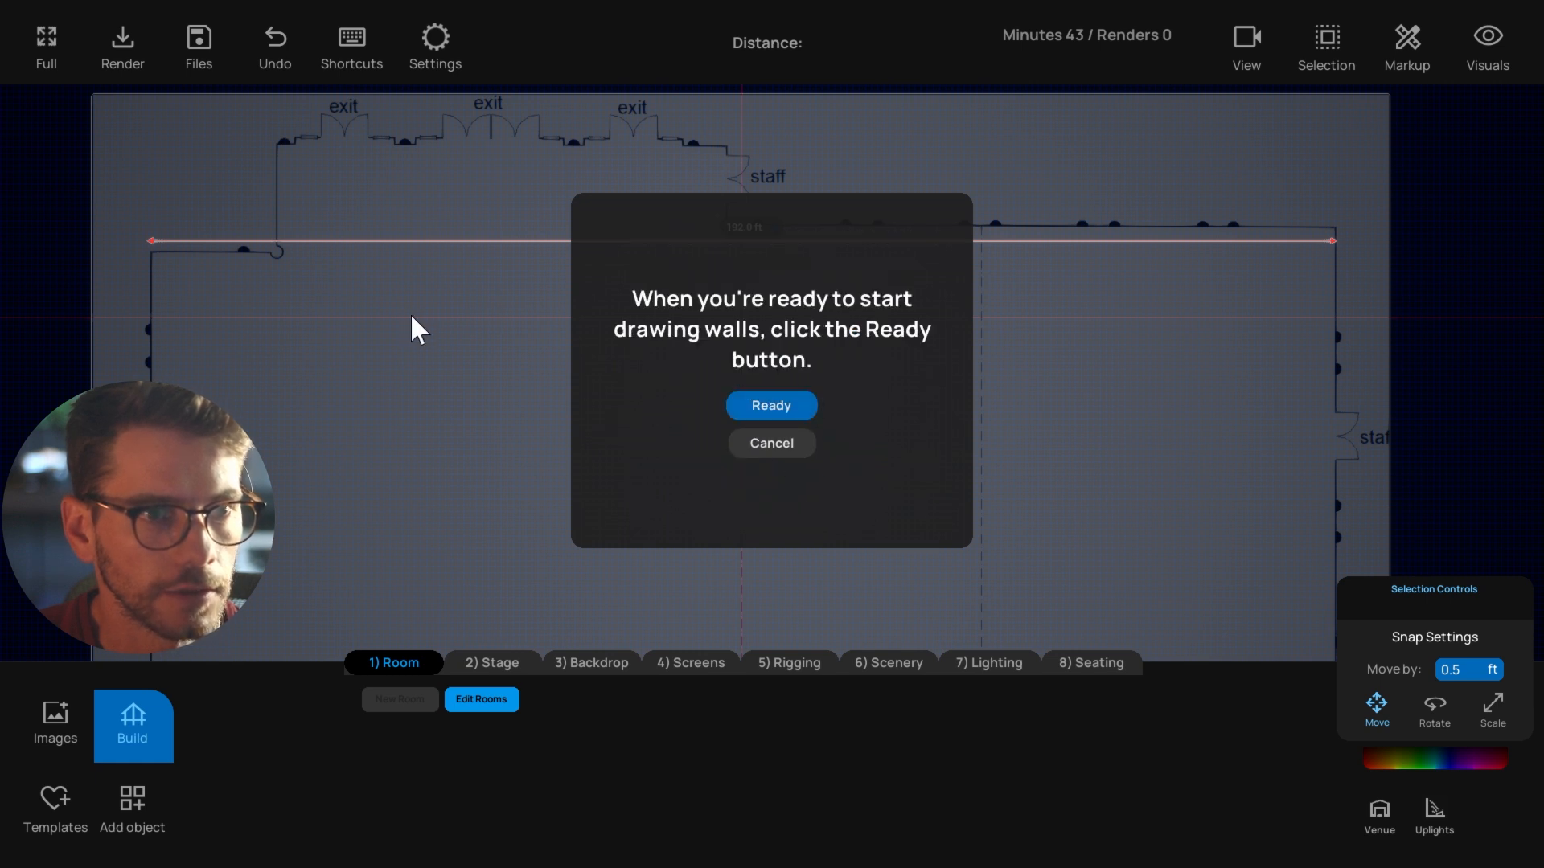
Start drawing walls at the upper edge of the left staff door and trace up the left wall around the first fixture pair.
scroll(411, 316, "down", 1)
right_click_drag(454, 403, 455, 382)
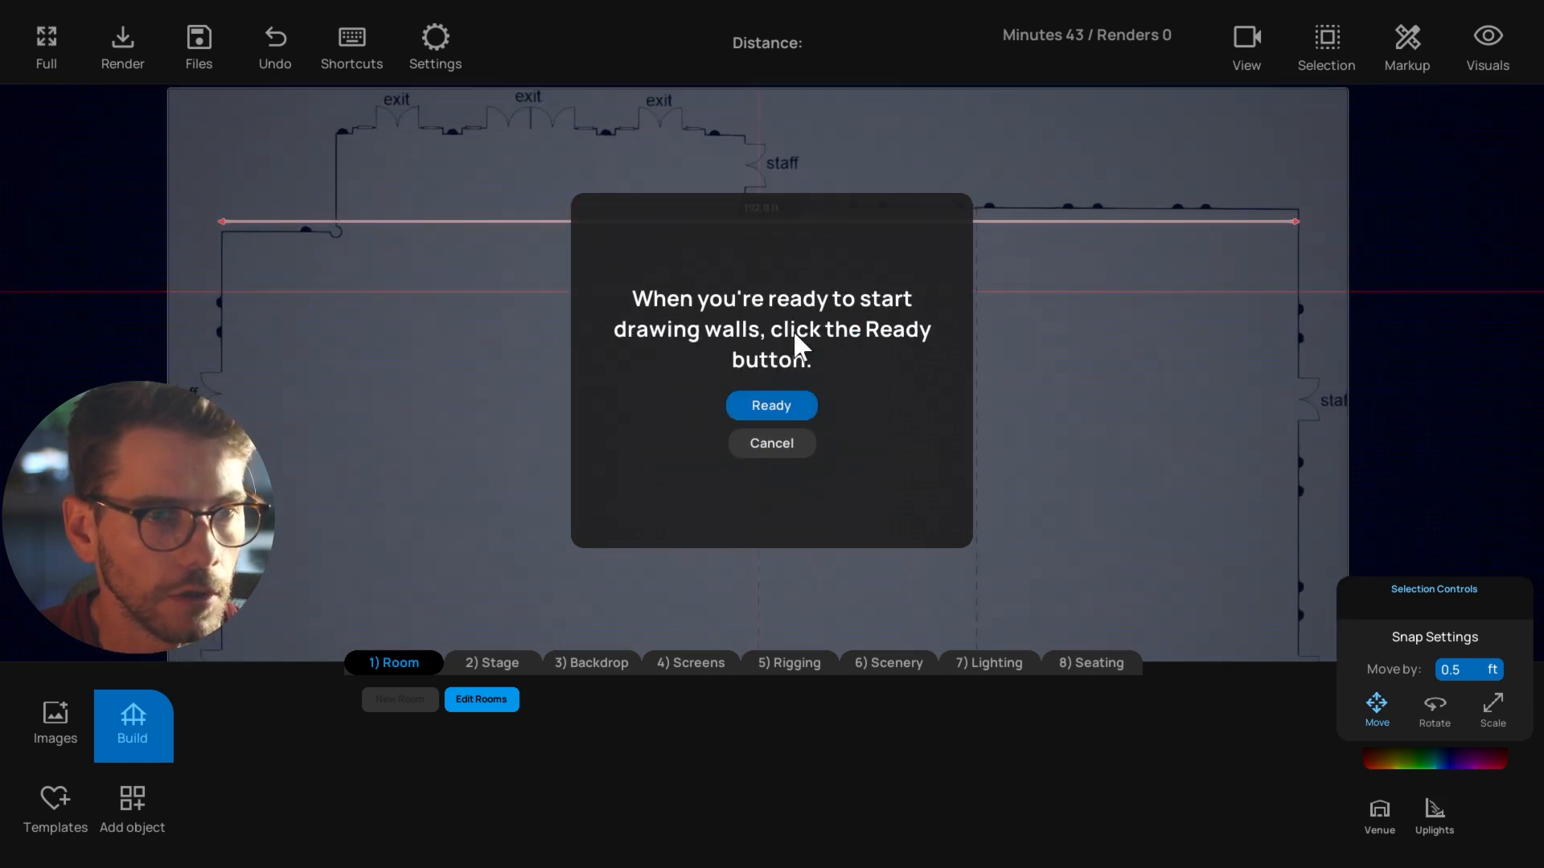
left_click(771, 406)
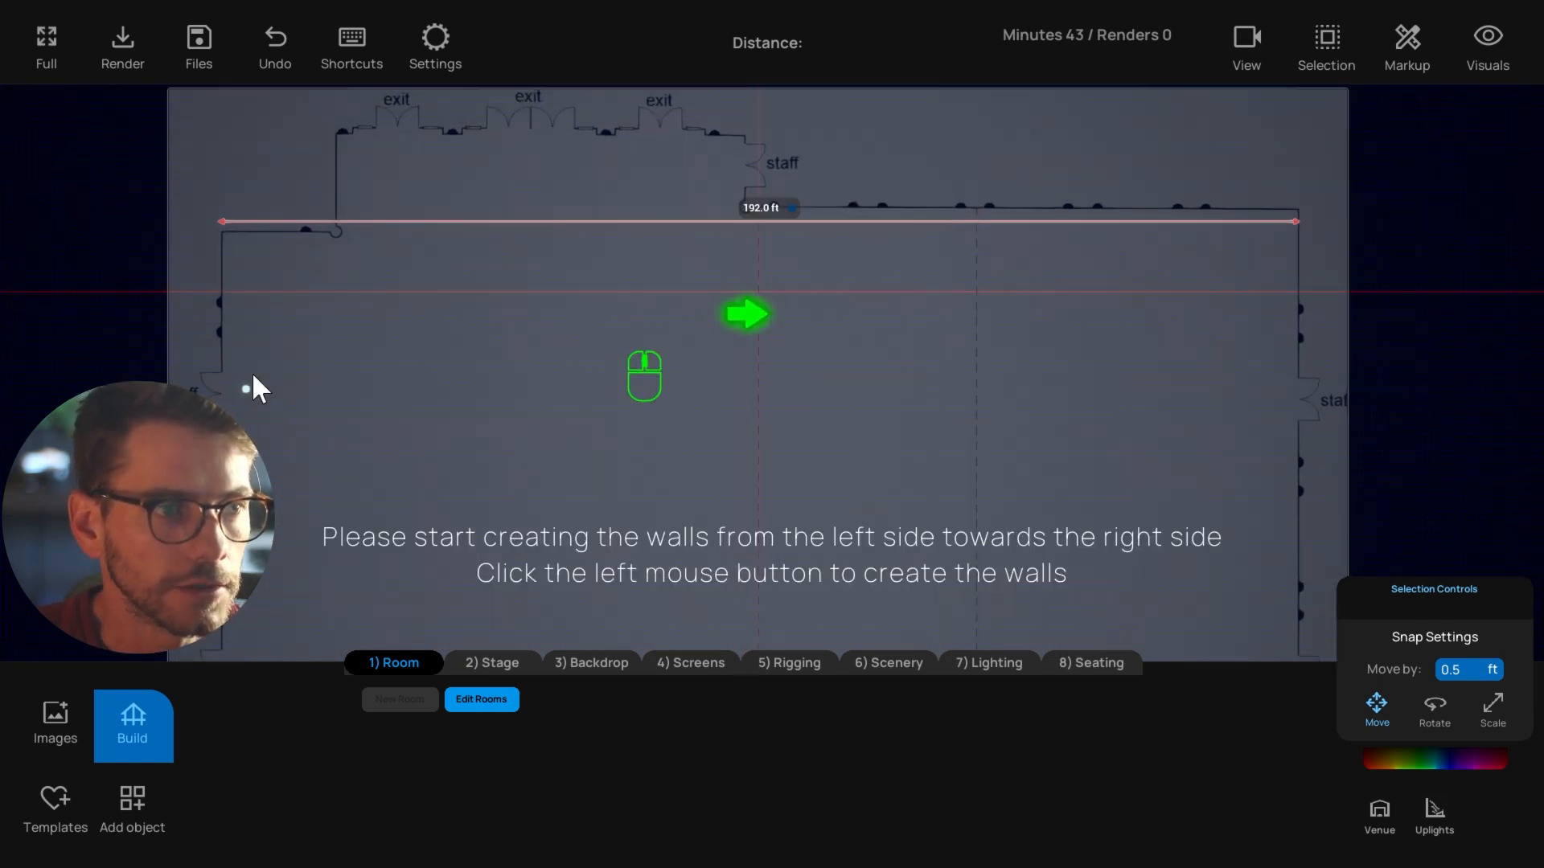
middle_click_drag(249, 378, 265, 386)
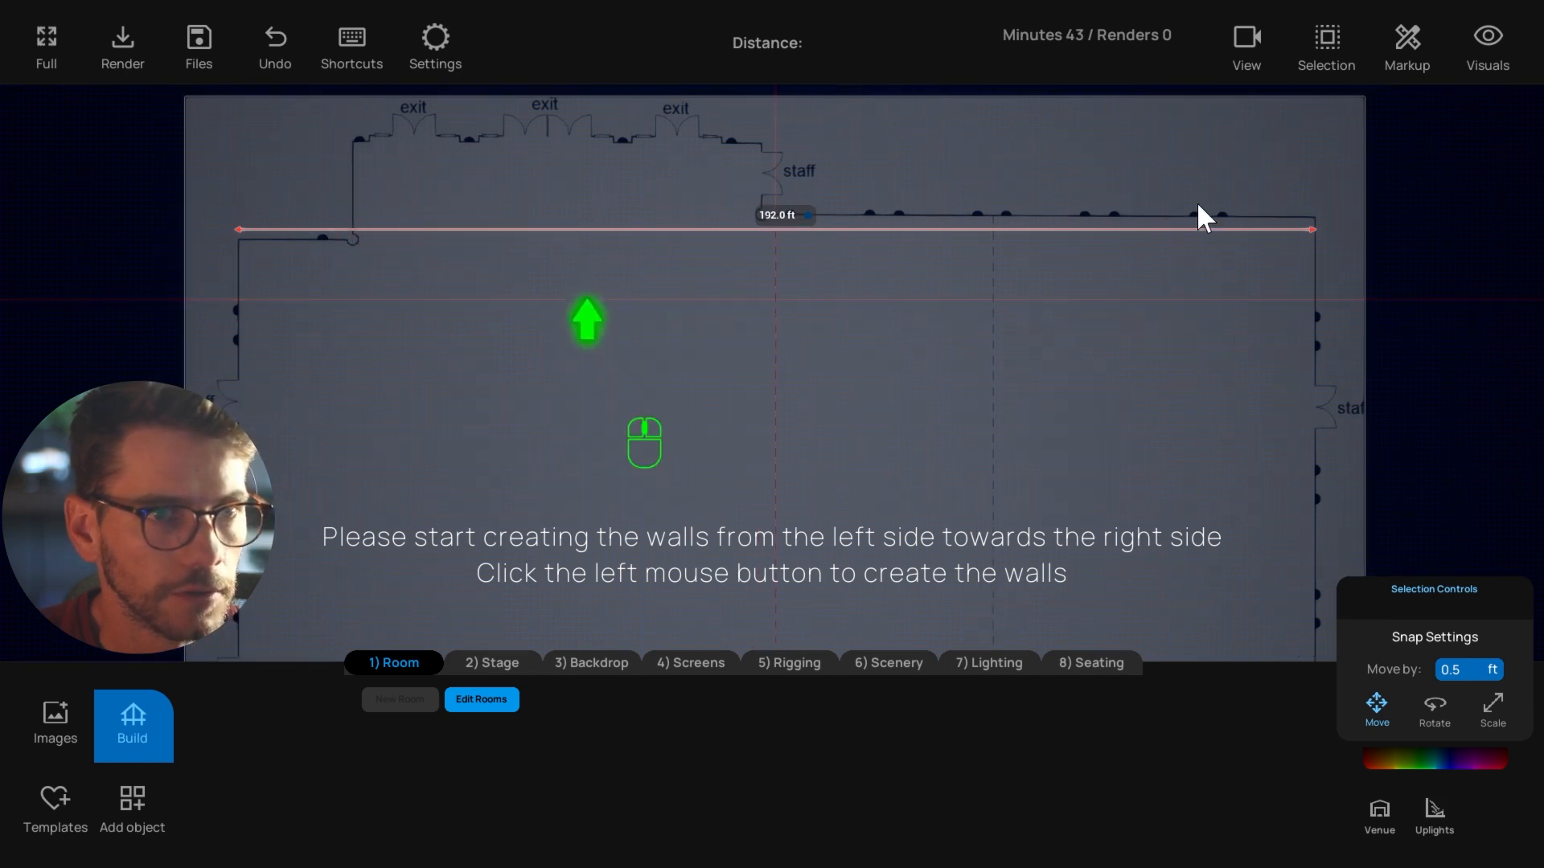
scroll(243, 389, "up", 3)
middle_click_drag(288, 344, 495, 422)
scroll(243, 426, "up", 5)
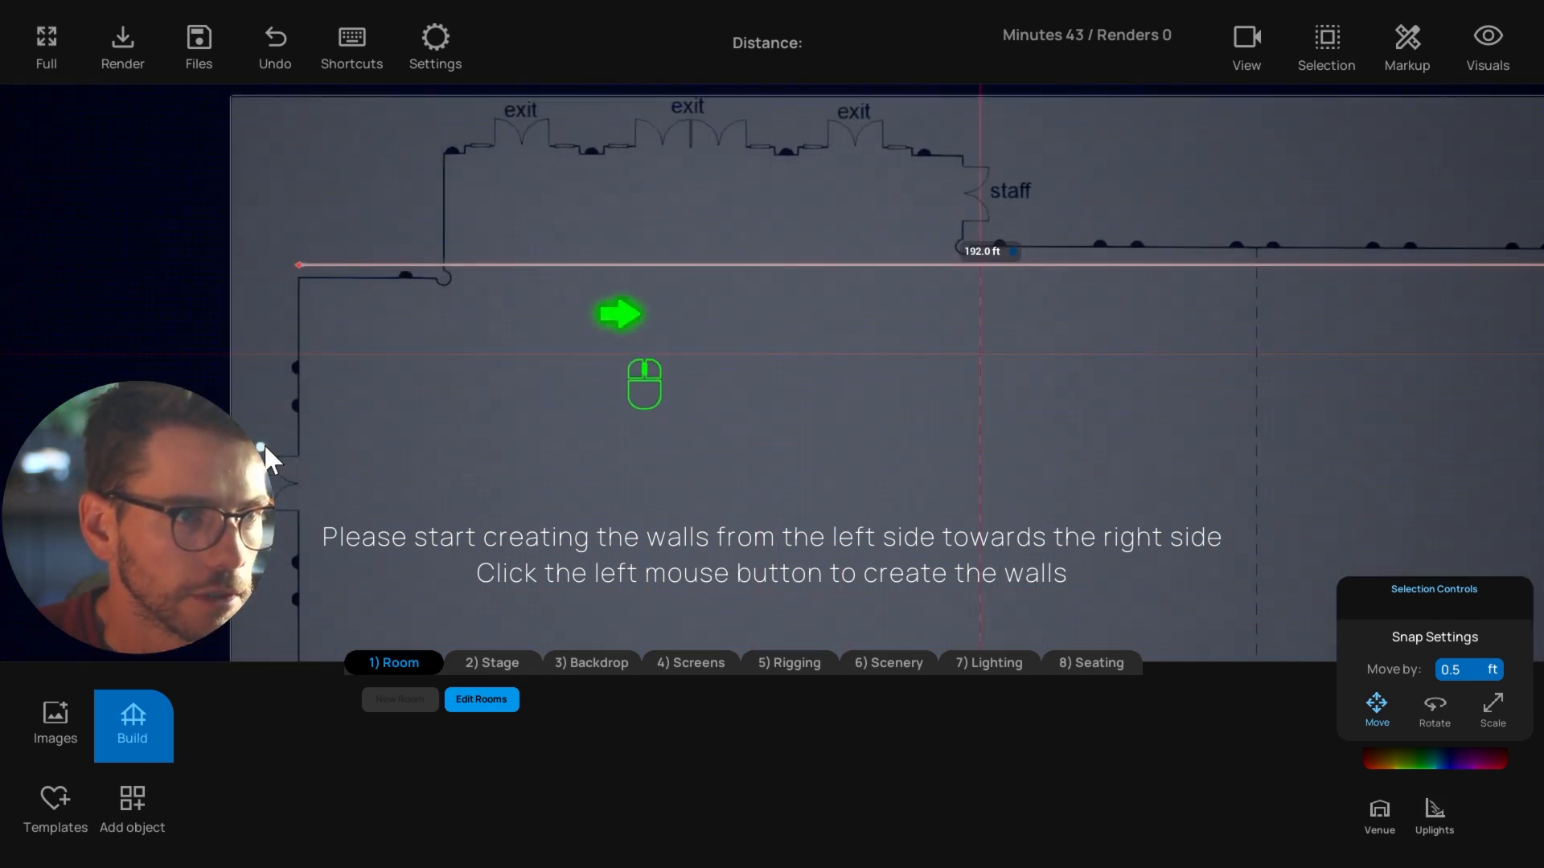
middle_click_drag(243, 426, 307, 442)
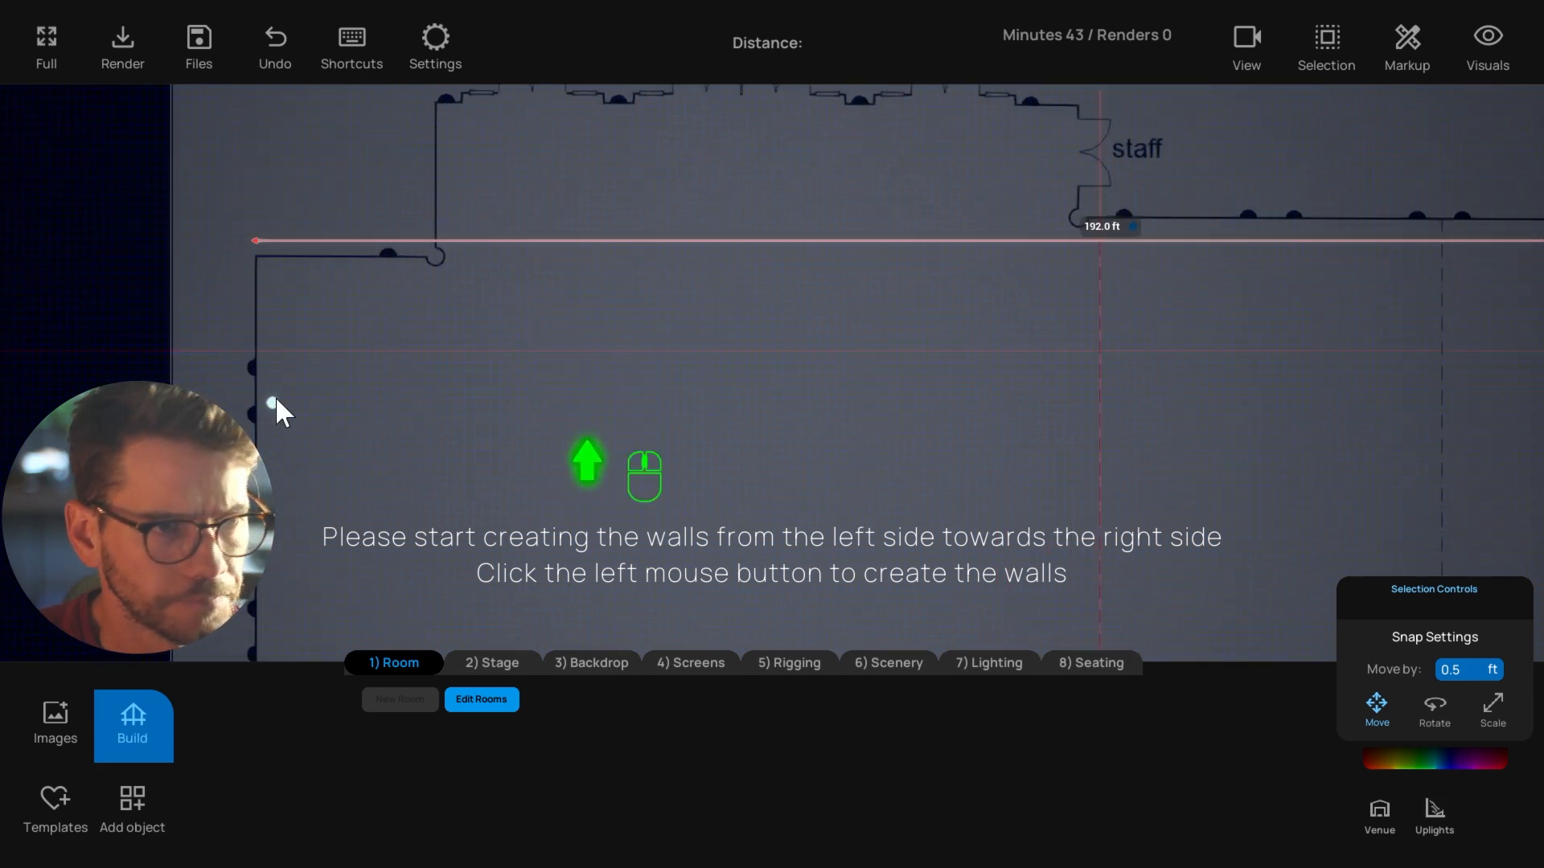
middle_click_drag(280, 356, 339, 399)
scroll(367, 402, "up", 1)
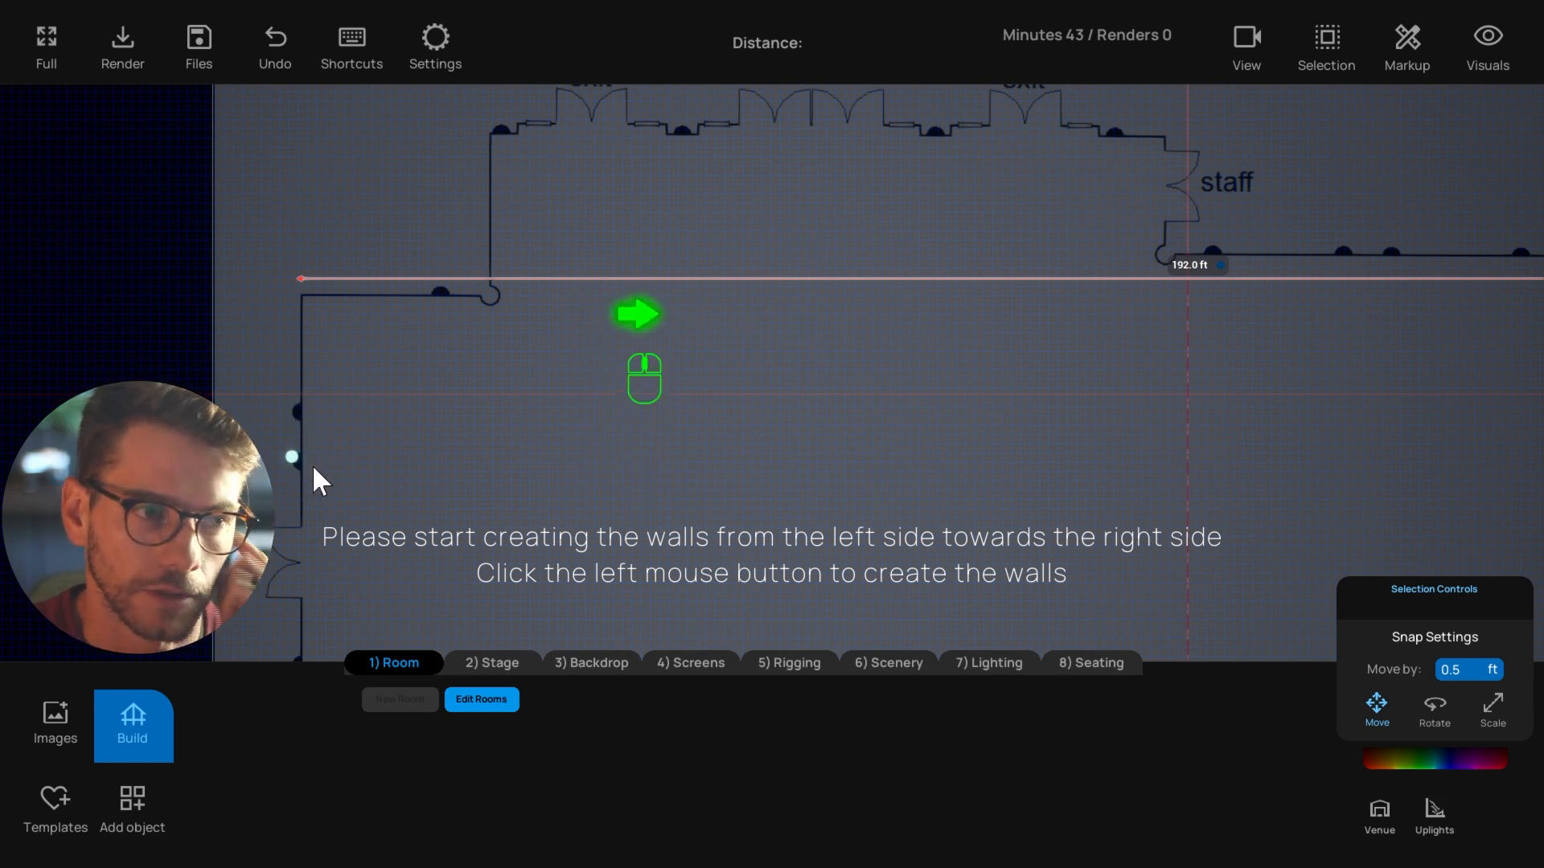
left_click(302, 522)
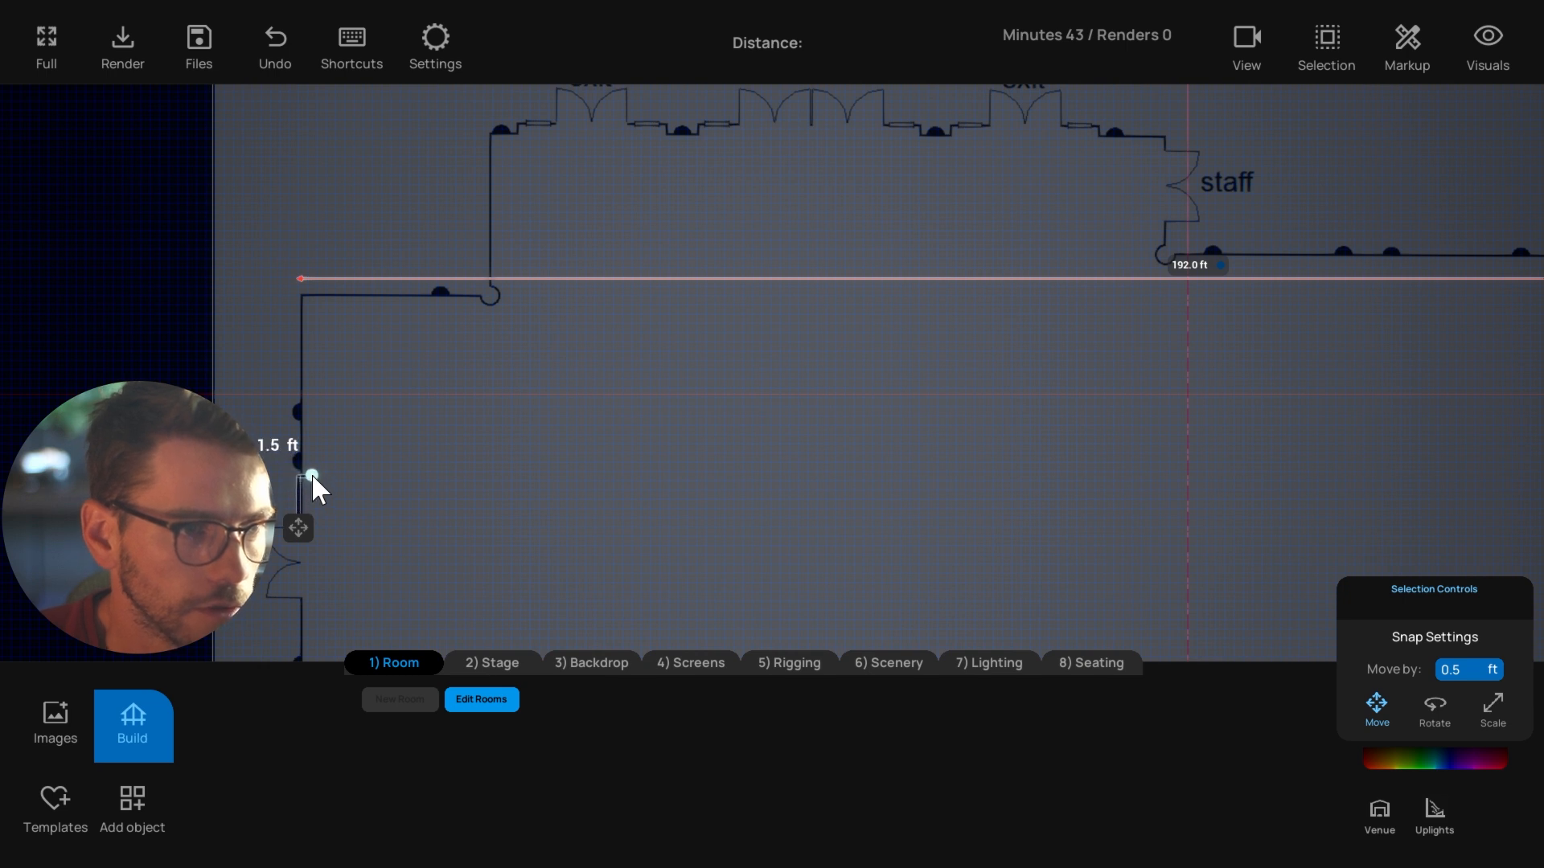
left_click(305, 399)
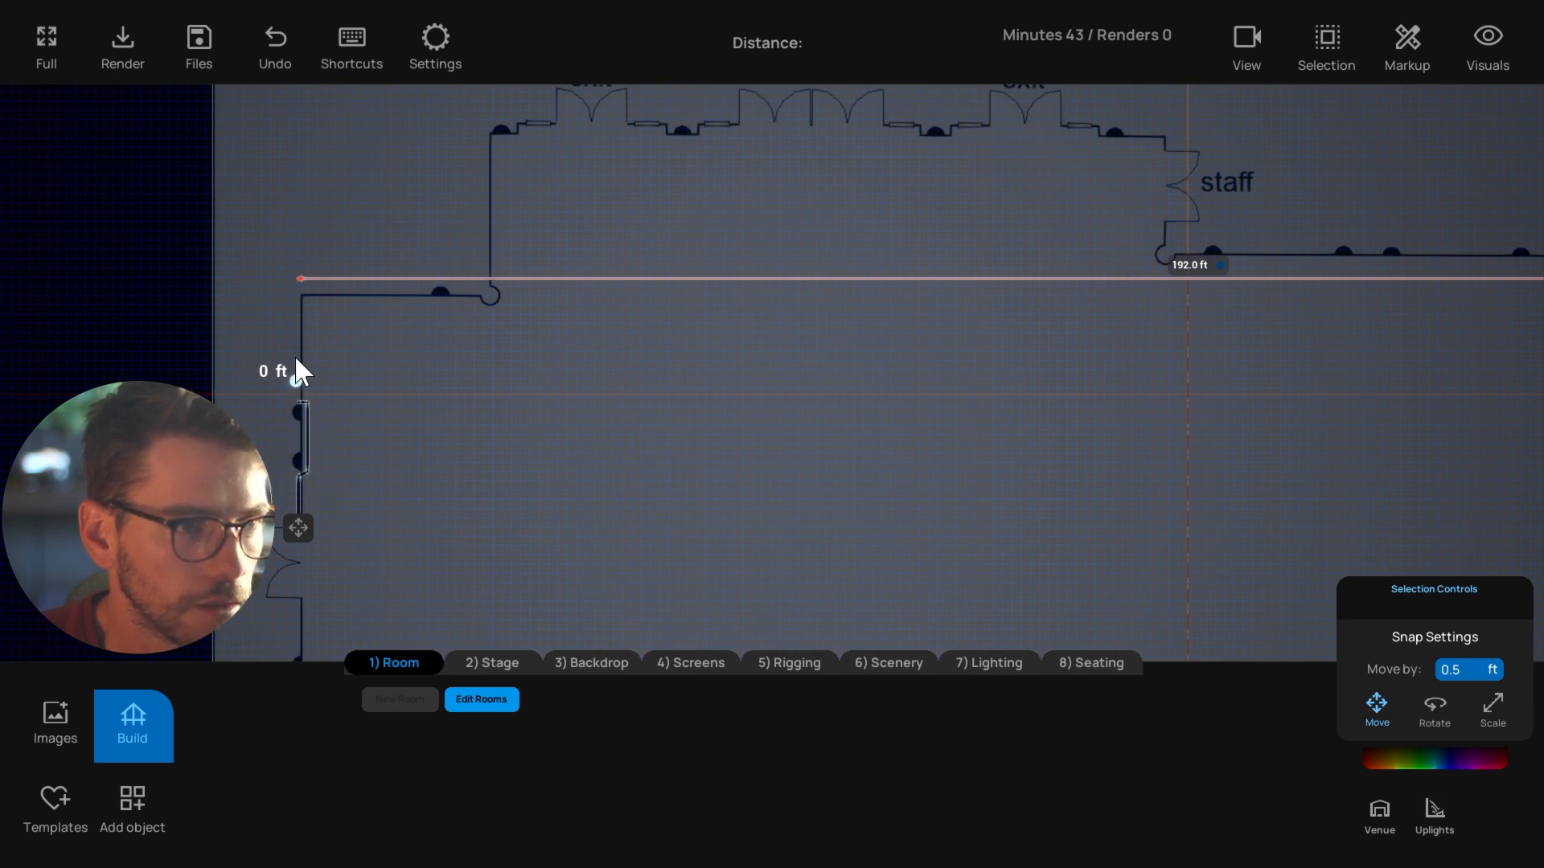
Trace the walls around the upper-left corner and along the short upper wall to the outside of the round column.
left_click(299, 296)
left_click(424, 300)
left_click(455, 296)
left_click(479, 303)
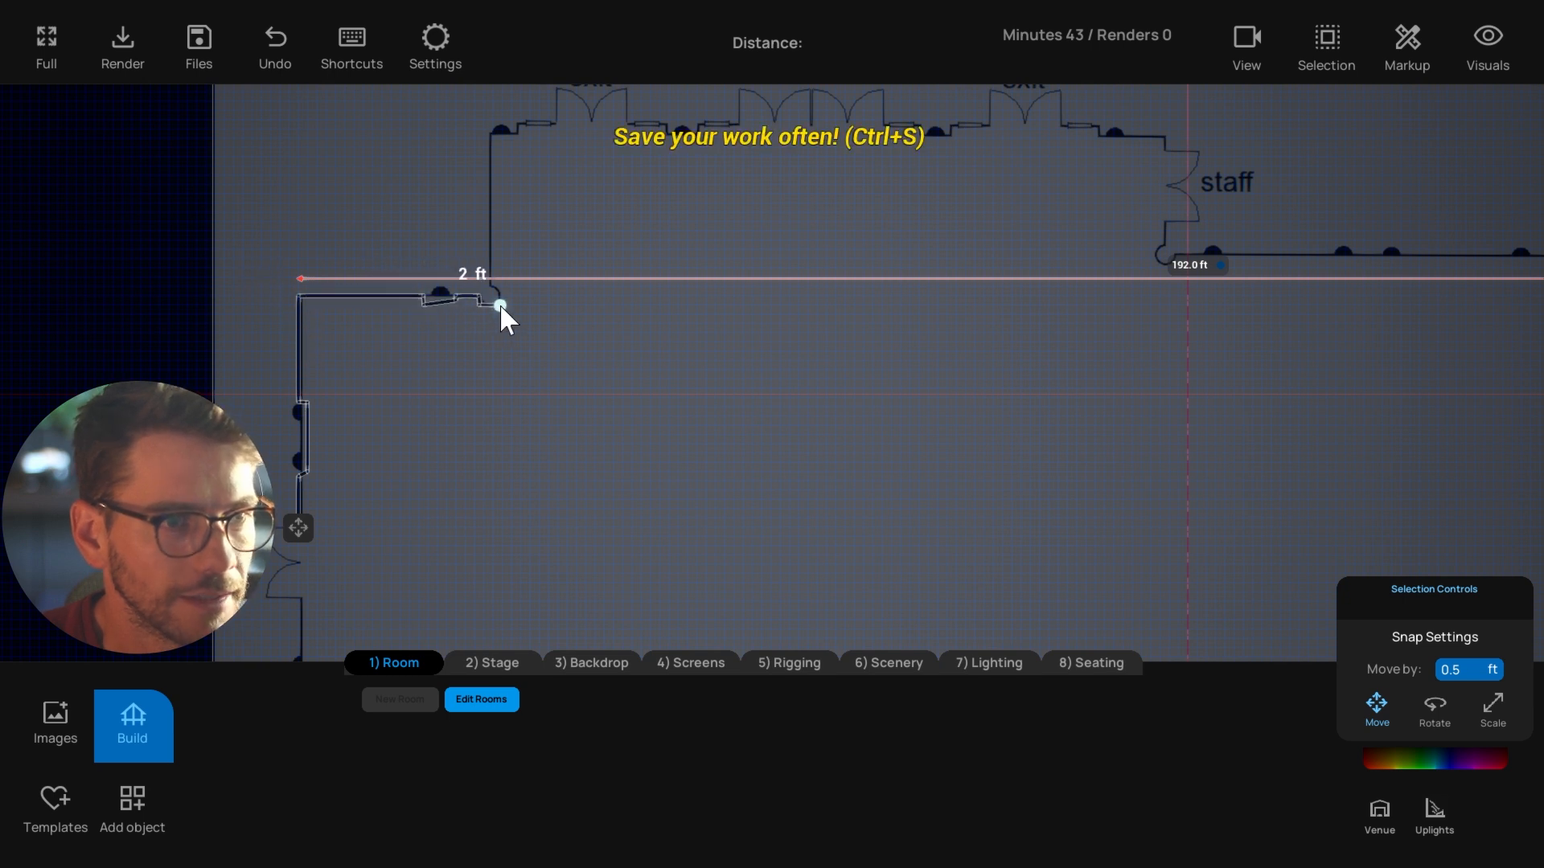
left_click(499, 303)
left_click(499, 280)
left_click(488, 281)
Trace up the left side of the exit alcove and along its upper wall past the first exit and the middle double exit.
left_click(488, 133)
left_click(516, 121)
left_click(664, 137)
left_click(698, 124)
middle_click_drag(698, 123, 668, 185)
left_click(889, 185)
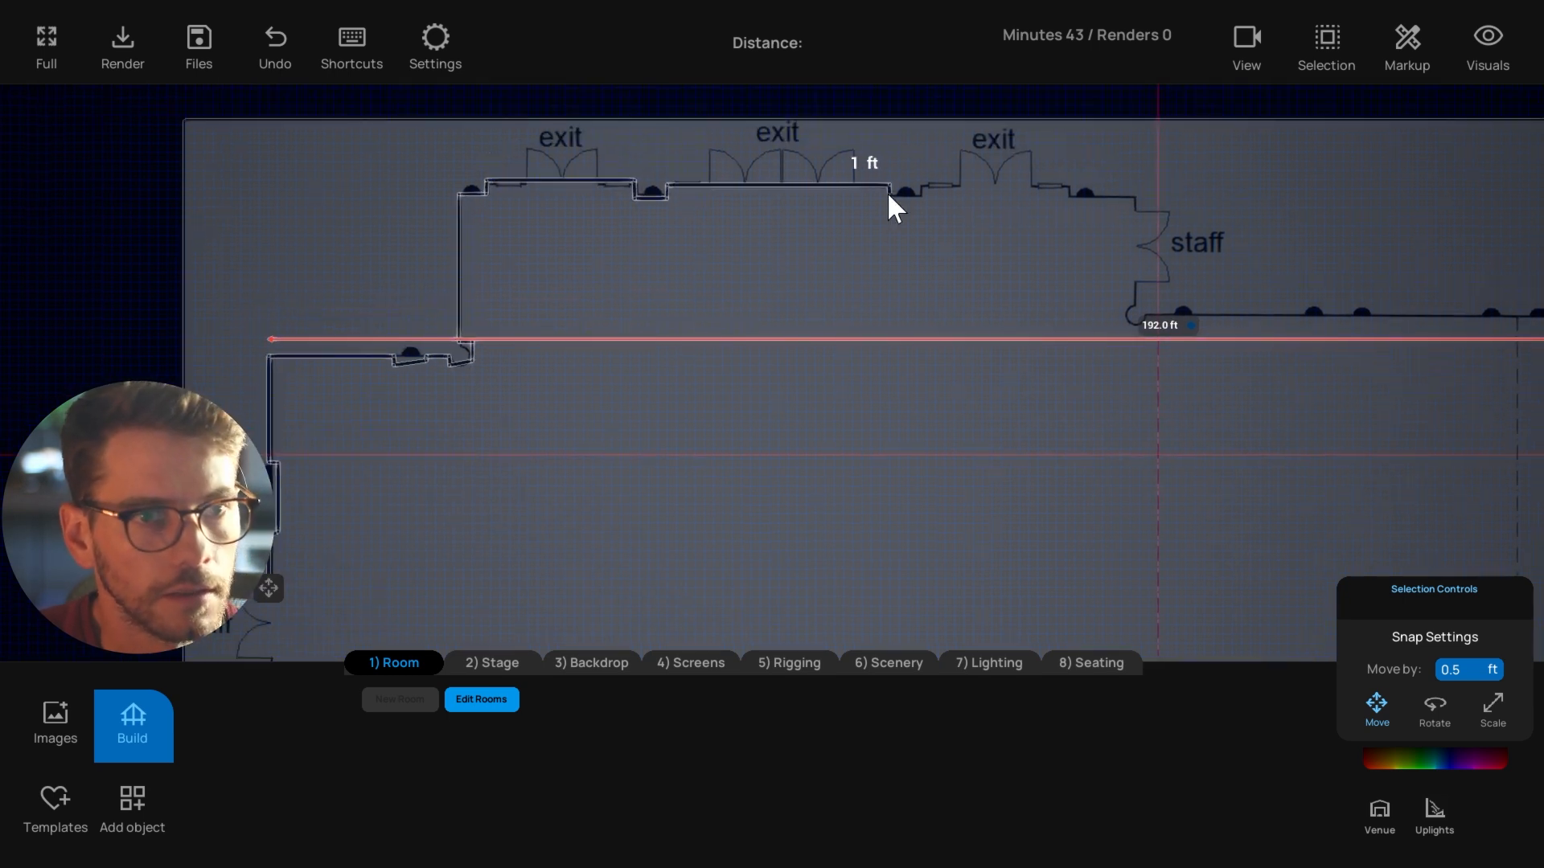
Trace the alcove wall around the next fixture, past the third exit, and down the staff door side to the round column.
left_click(888, 193)
left_click(922, 193)
left_click(922, 185)
left_click(1070, 185)
left_click(1070, 193)
left_click(1143, 314)
left_click(1136, 313)
Wrap the wall around the column below the upper staff door and trace the upper-right wall, stepping around its first fixture groups.
middle_click_drag(1145, 314, 900, 312)
left_click(1136, 324)
left_click(1167, 324)
left_click(1168, 313)
left_click(991, 314)
left_click(1171, 324)
left_click(1250, 325)
left_click(1250, 314)
middle_click_drag(1250, 313, 994, 309)
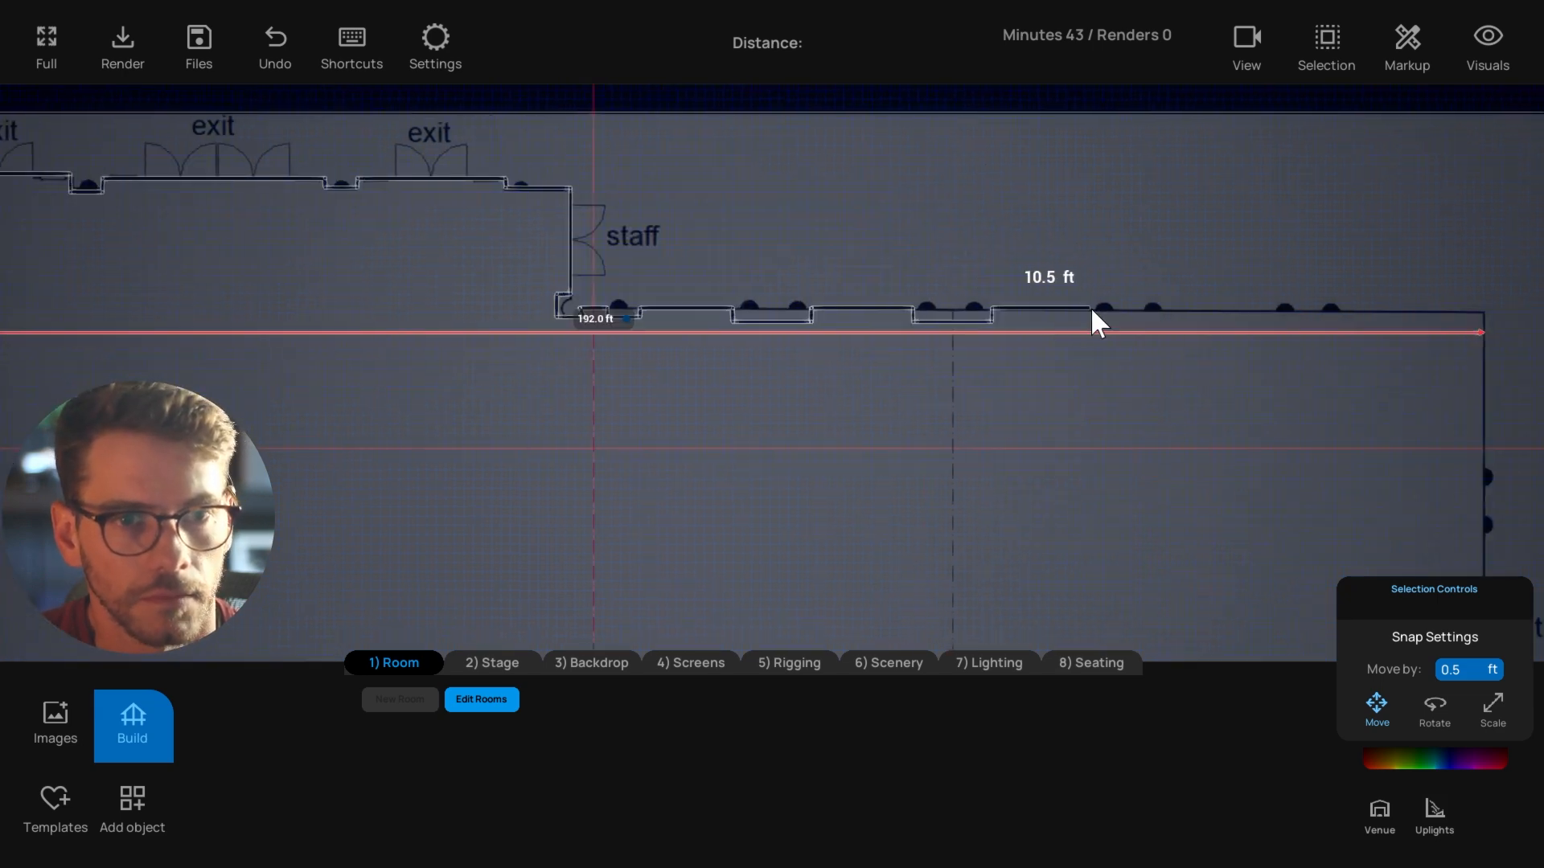
Extend the upper-right wall toward the room's upper-right corner, stepping around the next fixture pair.
left_click(1097, 309)
left_click(1097, 321)
left_click(1168, 321)
left_click(1168, 309)
Trace the right wall around the fixture pair above its upper staff door.
left_click(1318, 310)
left_click(1304, 310)
left_click(1303, 396)
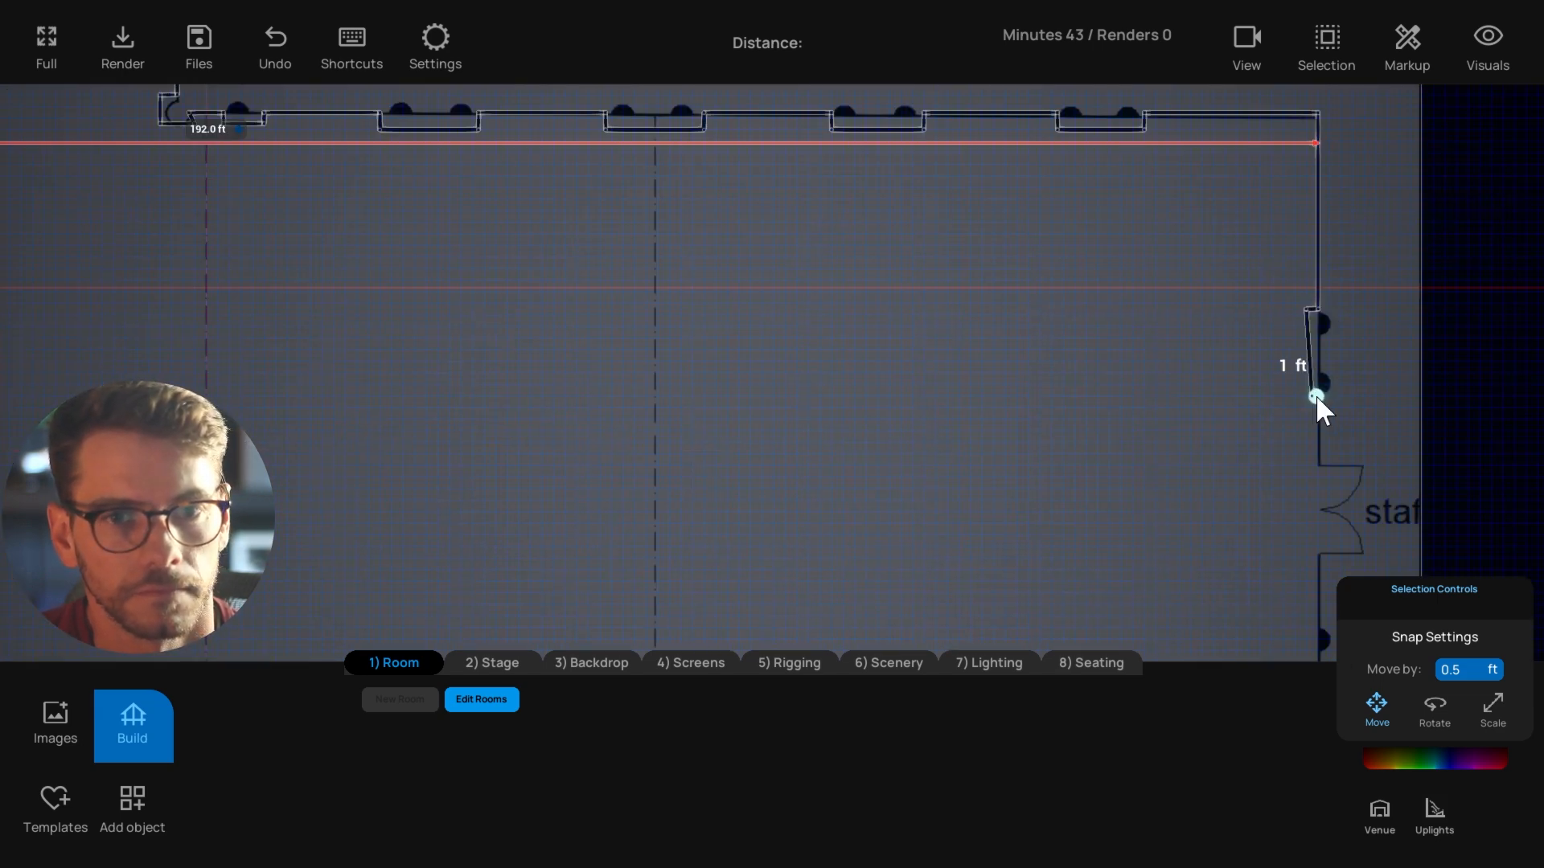
left_click(1320, 396)
Continue down the right wall past both staff doors, stepping around the remaining fixture pairs.
middle_click_drag(1319, 399, 1297, 209)
left_click(1297, 433)
left_click(1281, 433)
left_click(1287, 525)
middle_click_drag(1281, 531, 1288, 286)
left_click(1283, 488)
left_click(1267, 488)
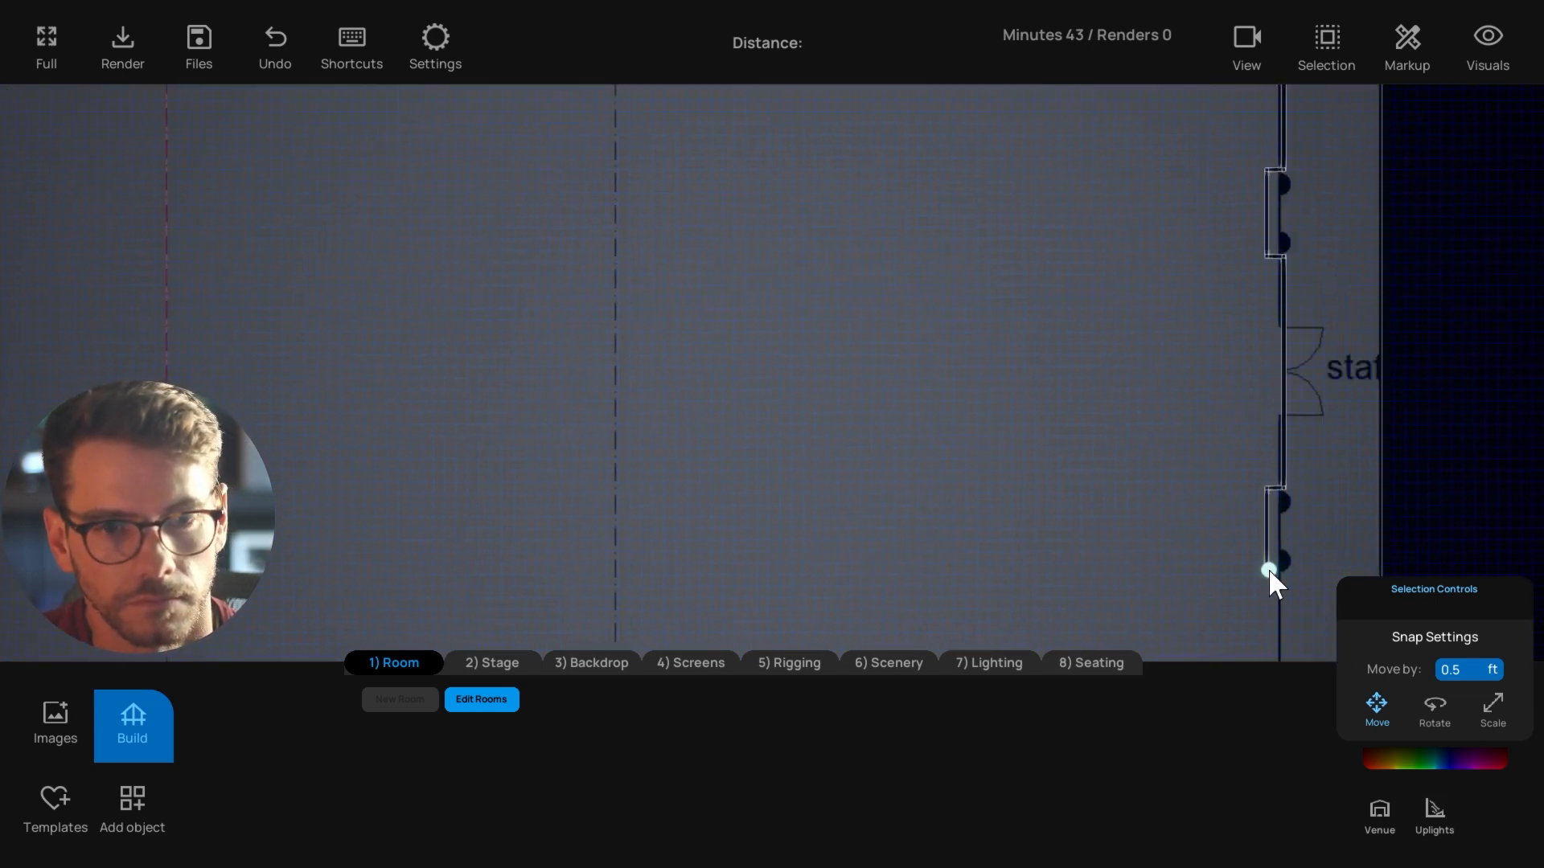
left_click(1266, 569)
left_click(1284, 569)
Trace the walls around the lower-right corner and along the lower wall to the step beside the right double-door recess.
middle_click_drag(1283, 570, 1301, 285)
left_click(1302, 550)
left_click(1120, 550)
left_click(1041, 533)
left_click(1041, 573)
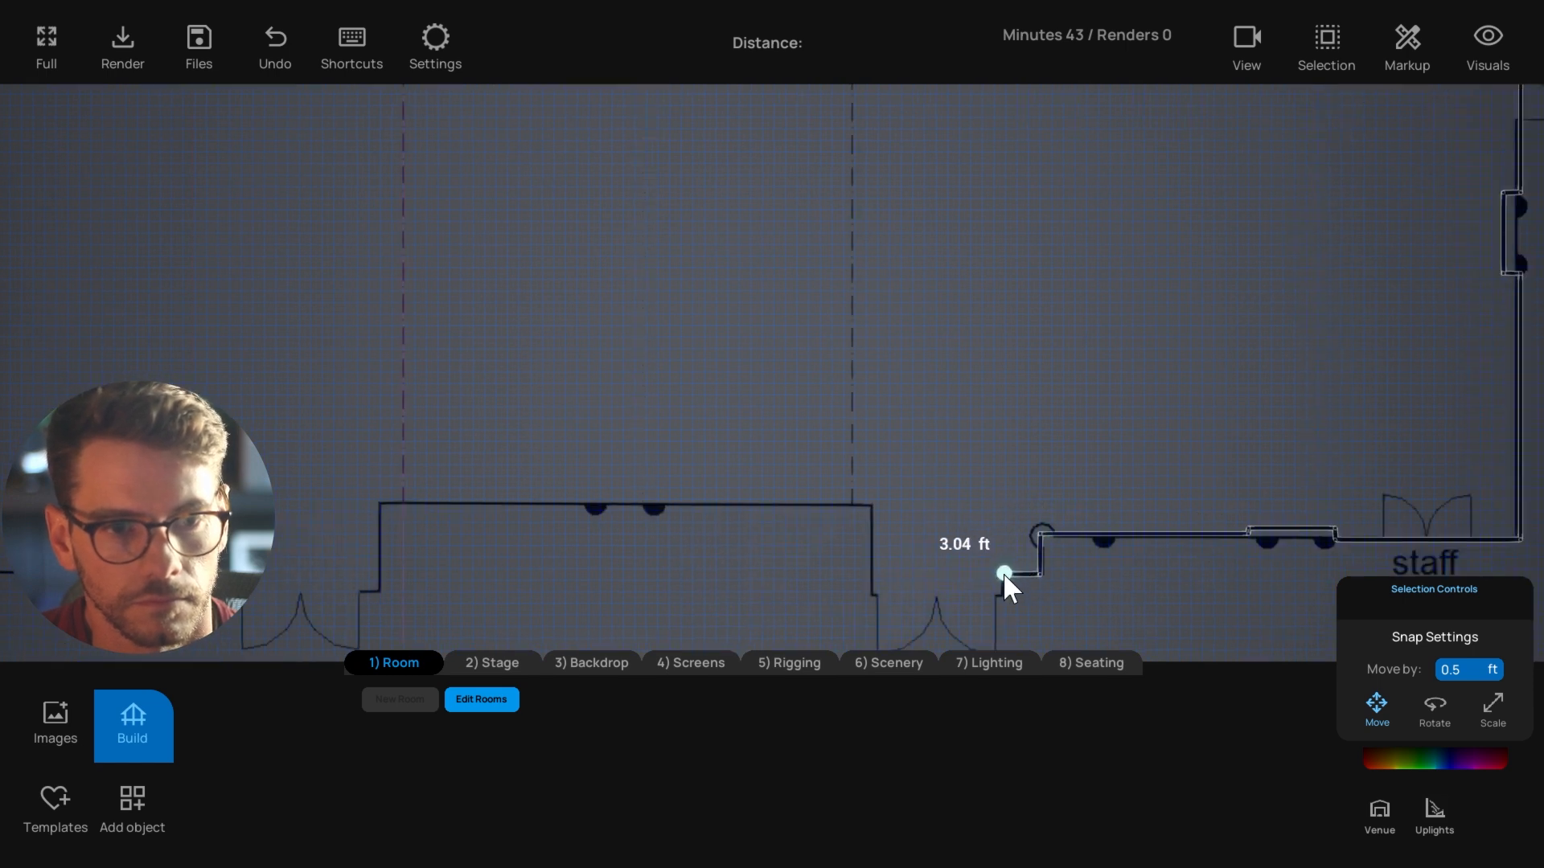
left_click(1005, 573)
left_click(1005, 596)
Trace the right double-door recess, the projecting center wall, and the left double-door recess along the lower side.
middle_click_drag(1005, 596, 1021, 520)
left_click(888, 520)
left_click(887, 428)
middle_click_drag(887, 428, 1016, 419)
left_click(364, 508)
middle_click_drag(364, 509, 467, 490)
left_click(467, 472)
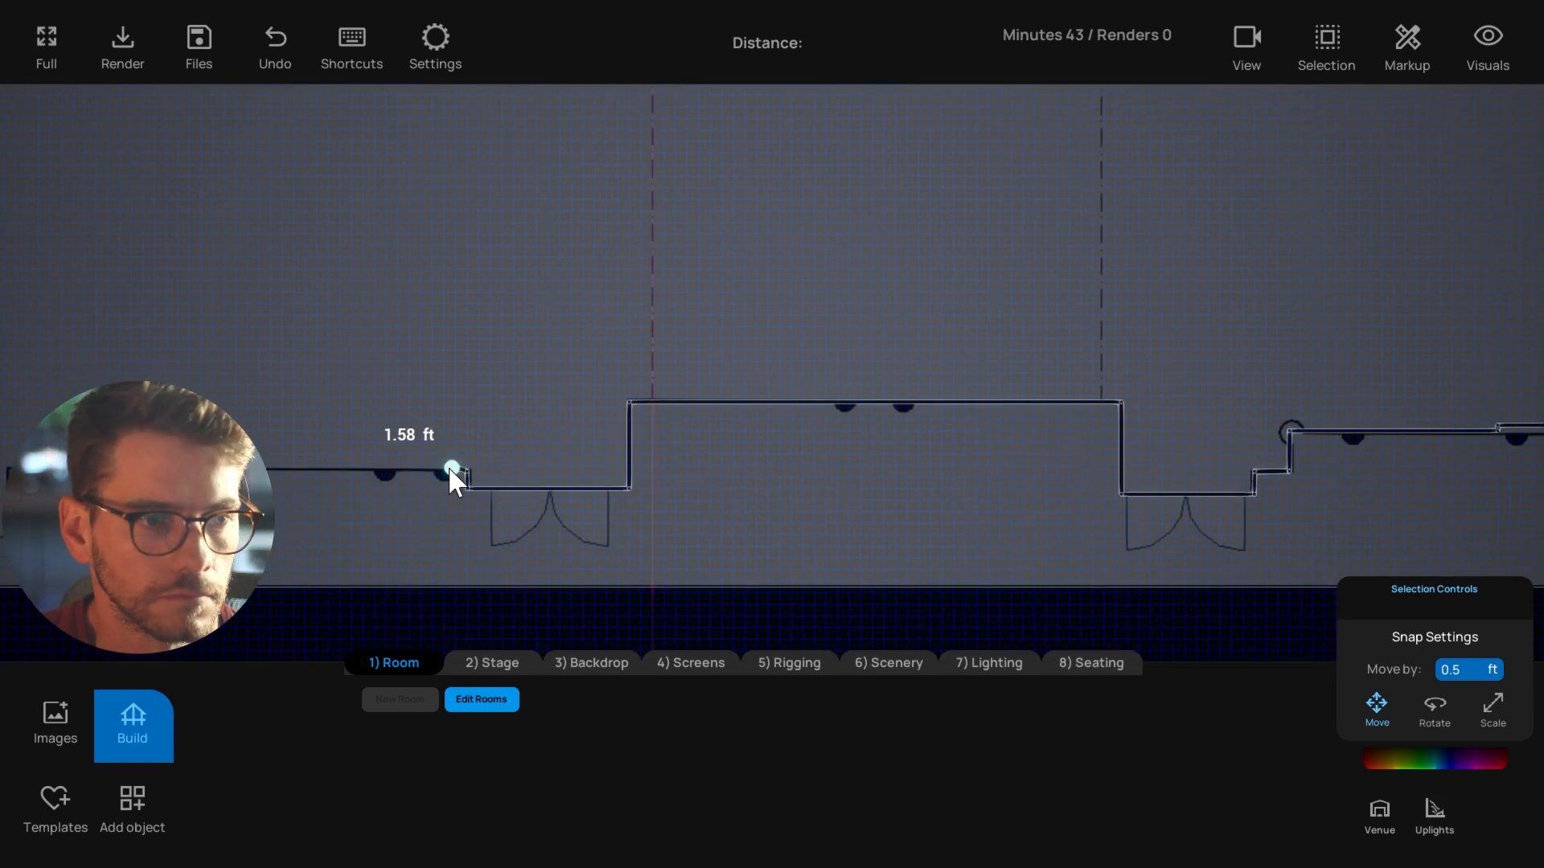
Step the lower wall around the fixture pair just left of the left double-door recess.
left_click(455, 472)
left_click(454, 460)
left_click(367, 460)
left_click(367, 472)
Trace the lower wall around the single-door recess near the VIP room and up to the VIP room's upper corner.
middle_click_drag(367, 472, 718, 465)
left_click(594, 479)
left_click(528, 480)
left_click(527, 460)
left_click(505, 460)
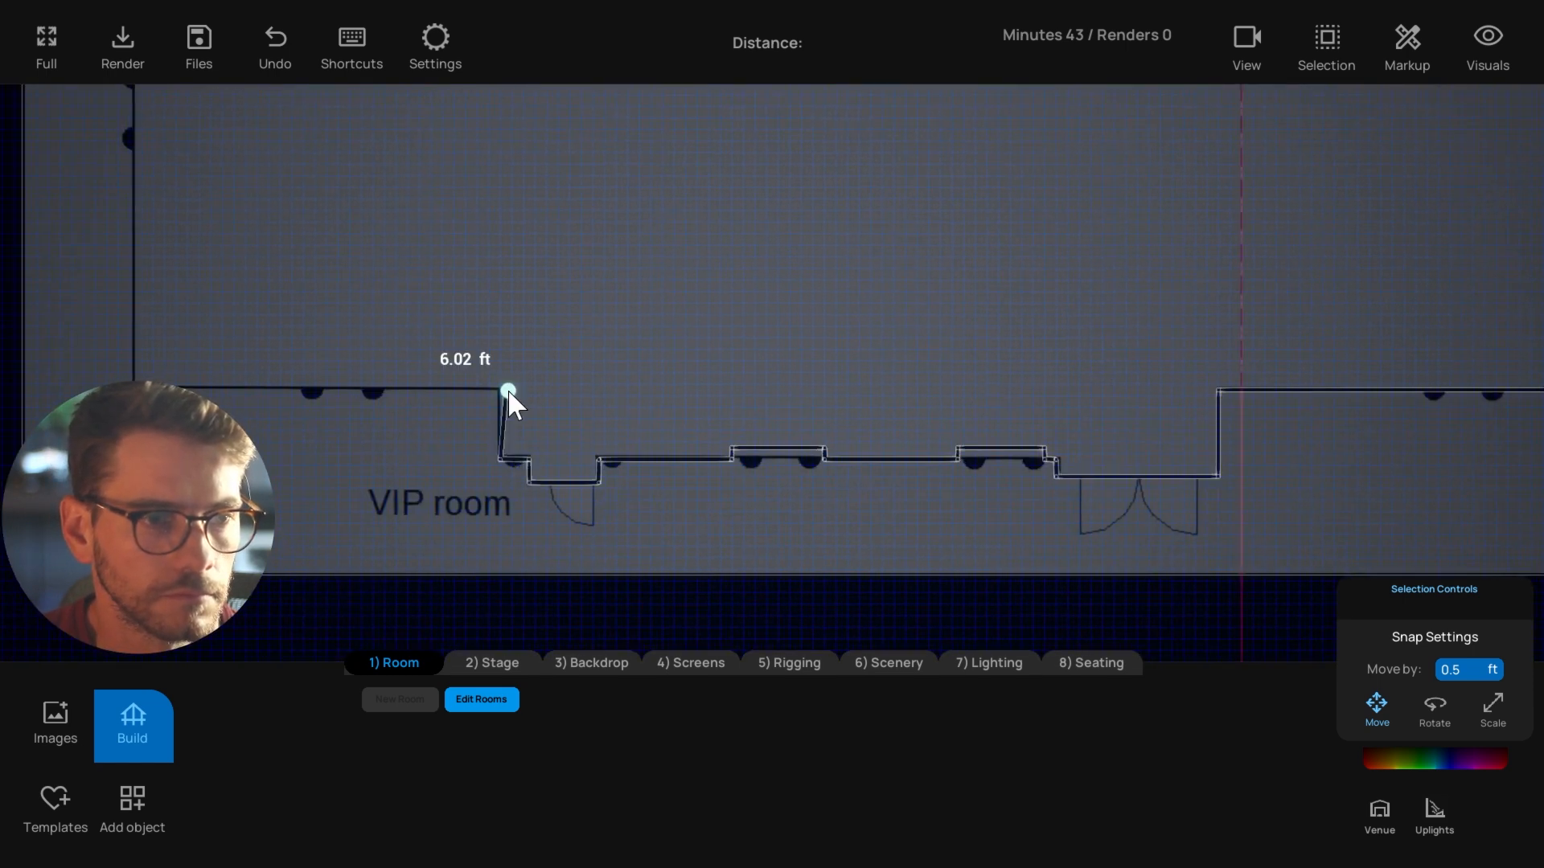
left_click(506, 392)
Trace the wall above the VIP room and continue up the left wall, stepping around the fixture pairs.
middle_click_drag(506, 392, 687, 400)
left_click(565, 399)
left_click(565, 387)
left_click(328, 311)
left_click(340, 312)
left_click(340, 219)
left_click(328, 220)
Trace the rest of the left wall, close the outline at its starting point by the upper staff door, and stop drawing.
middle_click_drag(328, 220, 330, 495)
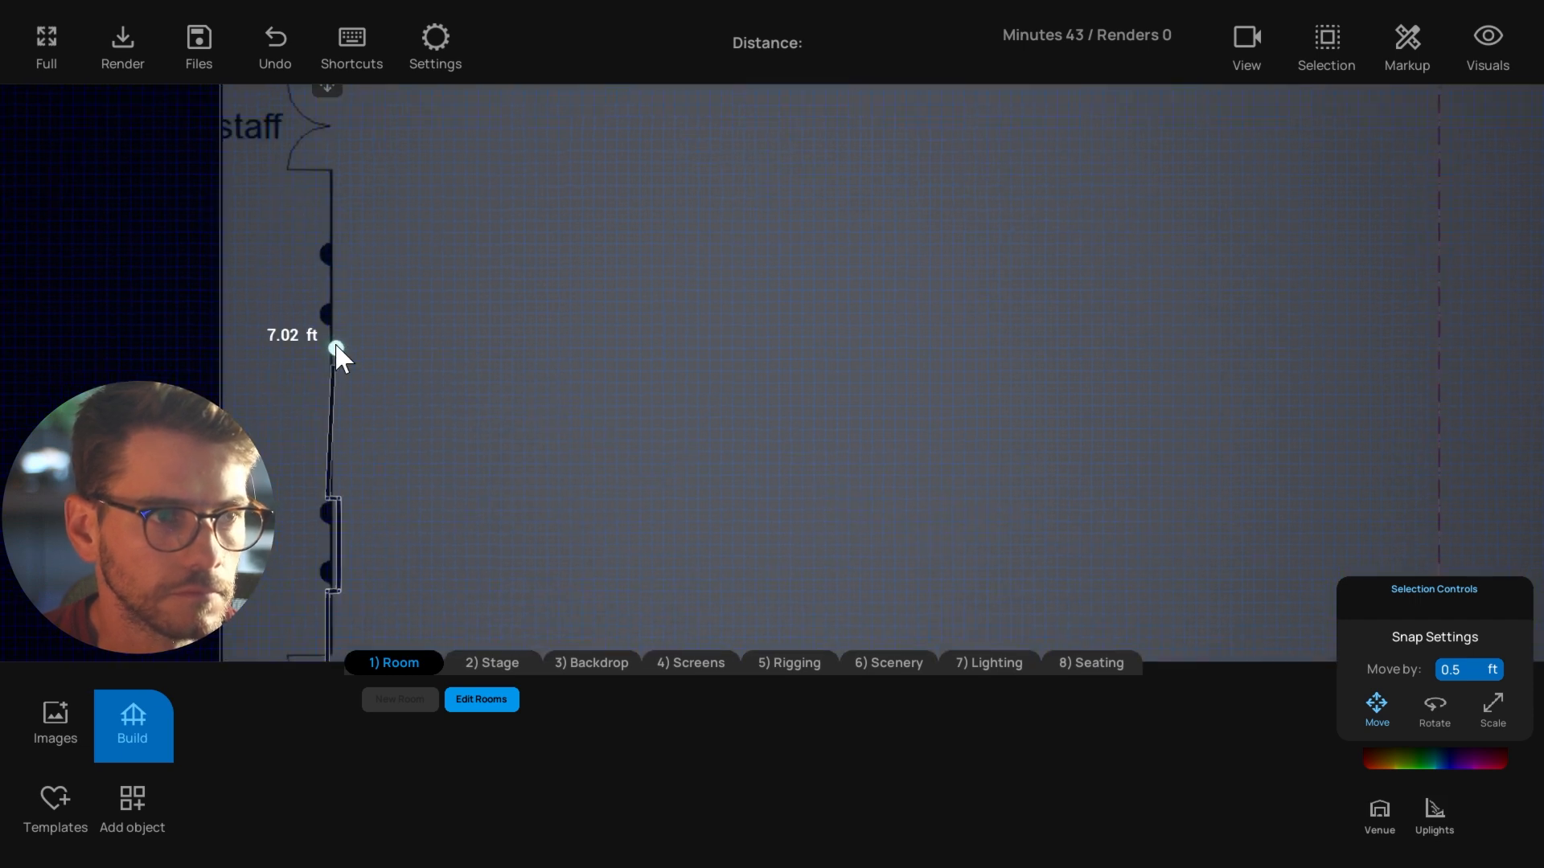
left_click(329, 328)
left_click(340, 328)
left_click(339, 240)
middle_click_drag(330, 268, 320, 372)
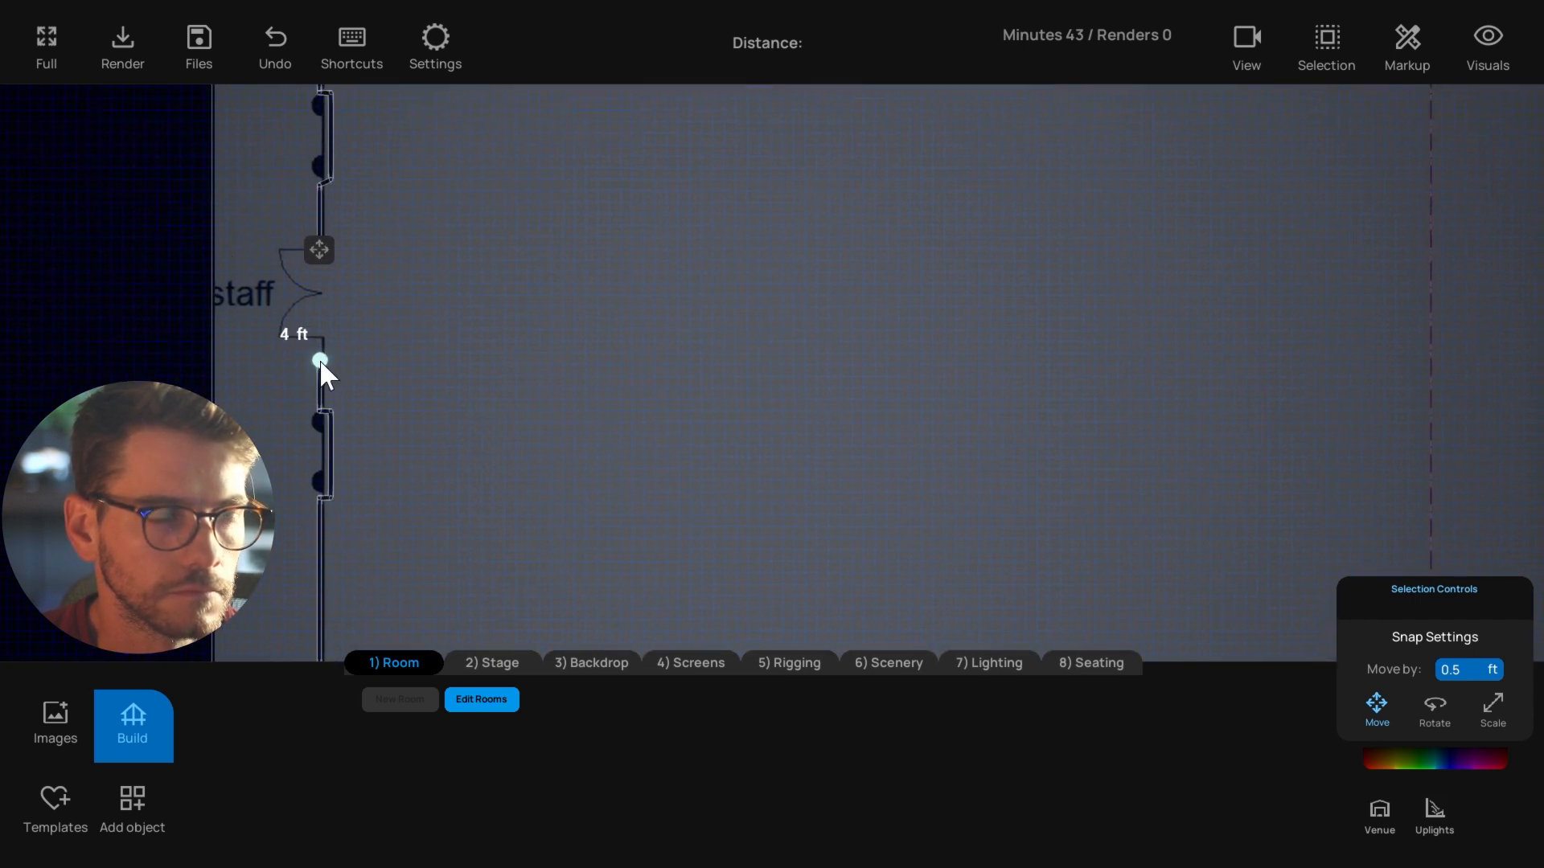
left_click(320, 245)
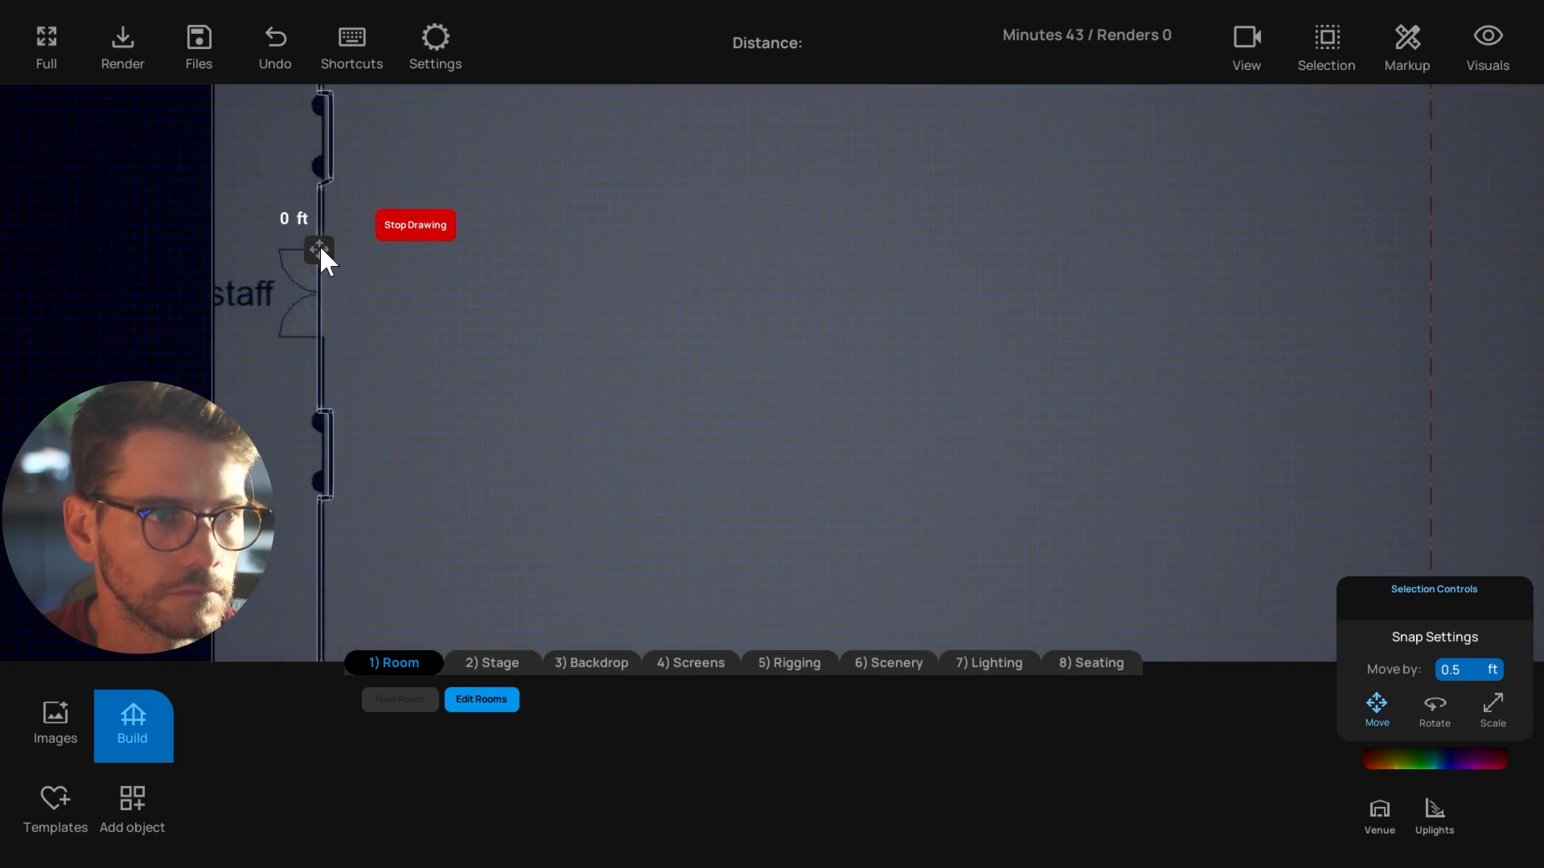
left_click(397, 233)
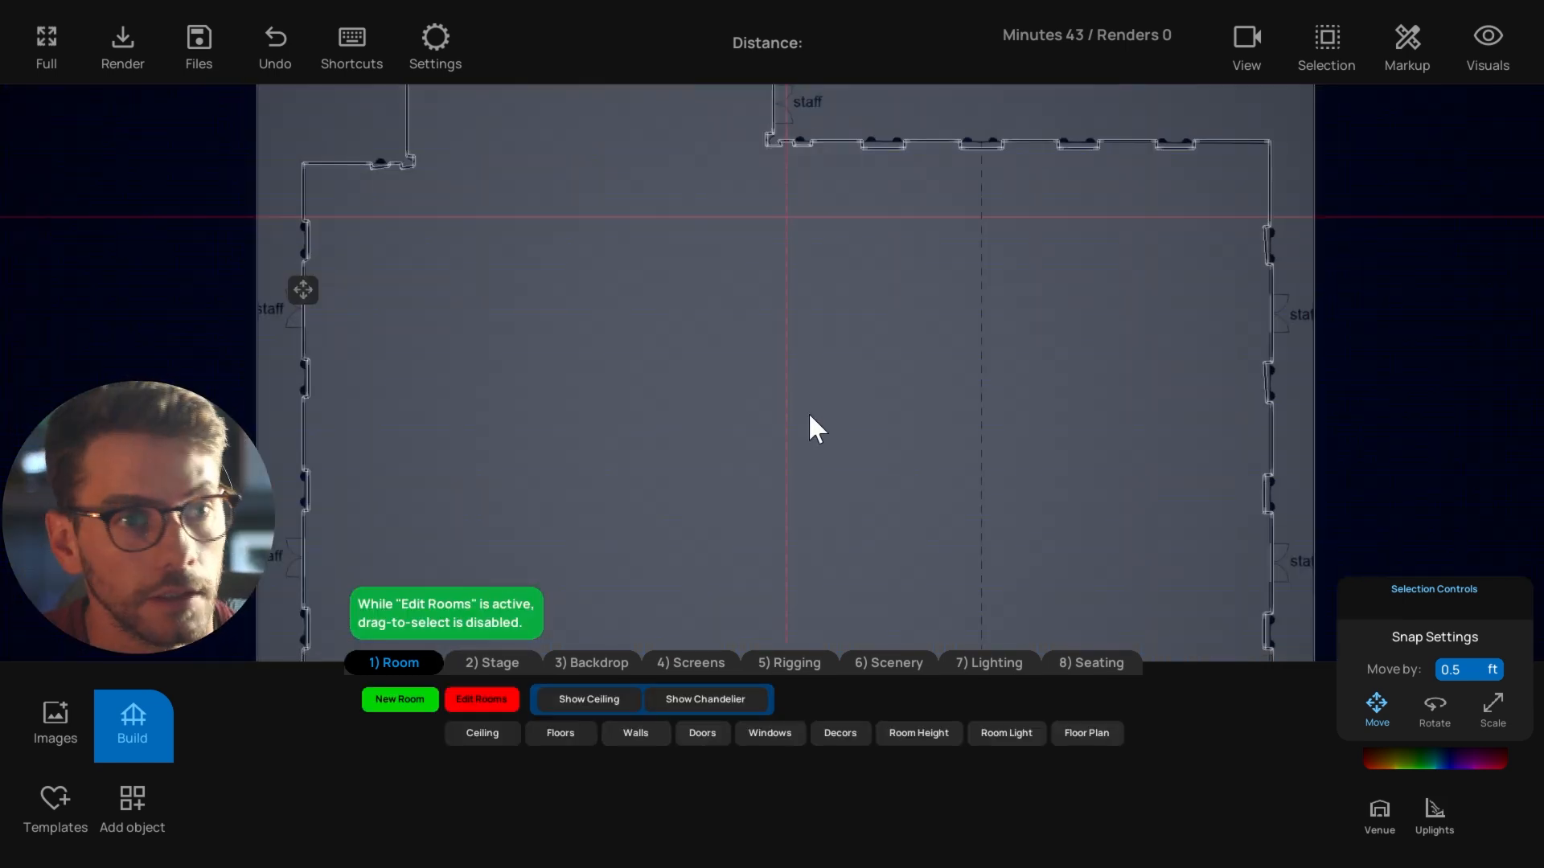
Examine the traced wall outline against the floor plan around the exits, staff doors, and wall fixtures.
scroll(643, 398, "down", 2)
middle_click_drag(606, 395, 618, 365)
middle_click_drag(520, 175, 519, 236)
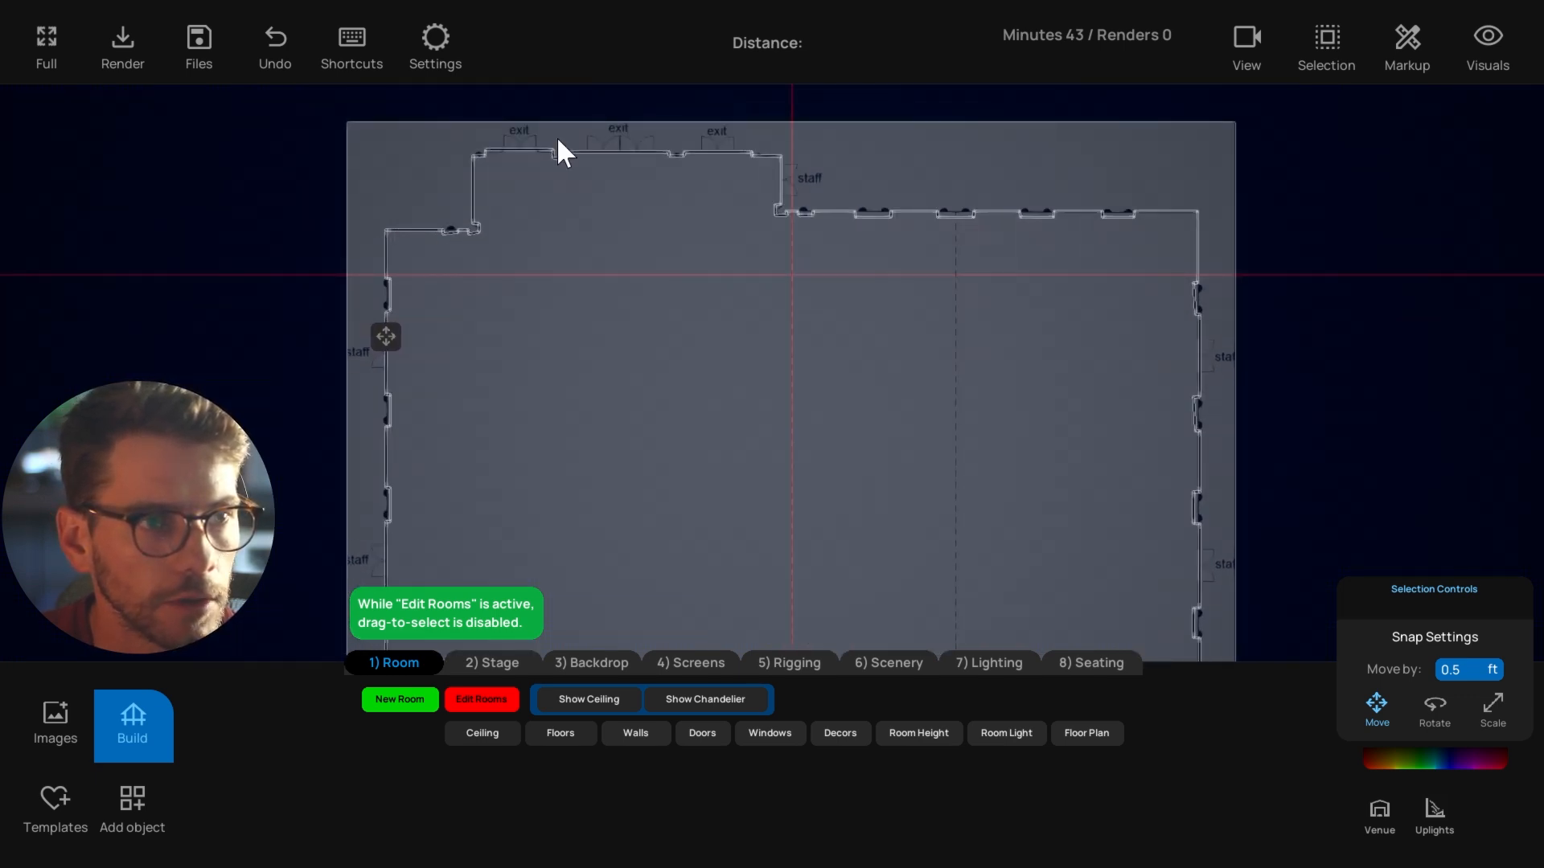
scroll(861, 213, "up", 2)
scroll(884, 193, "up", 1)
middle_click_drag(874, 191, 832, 247)
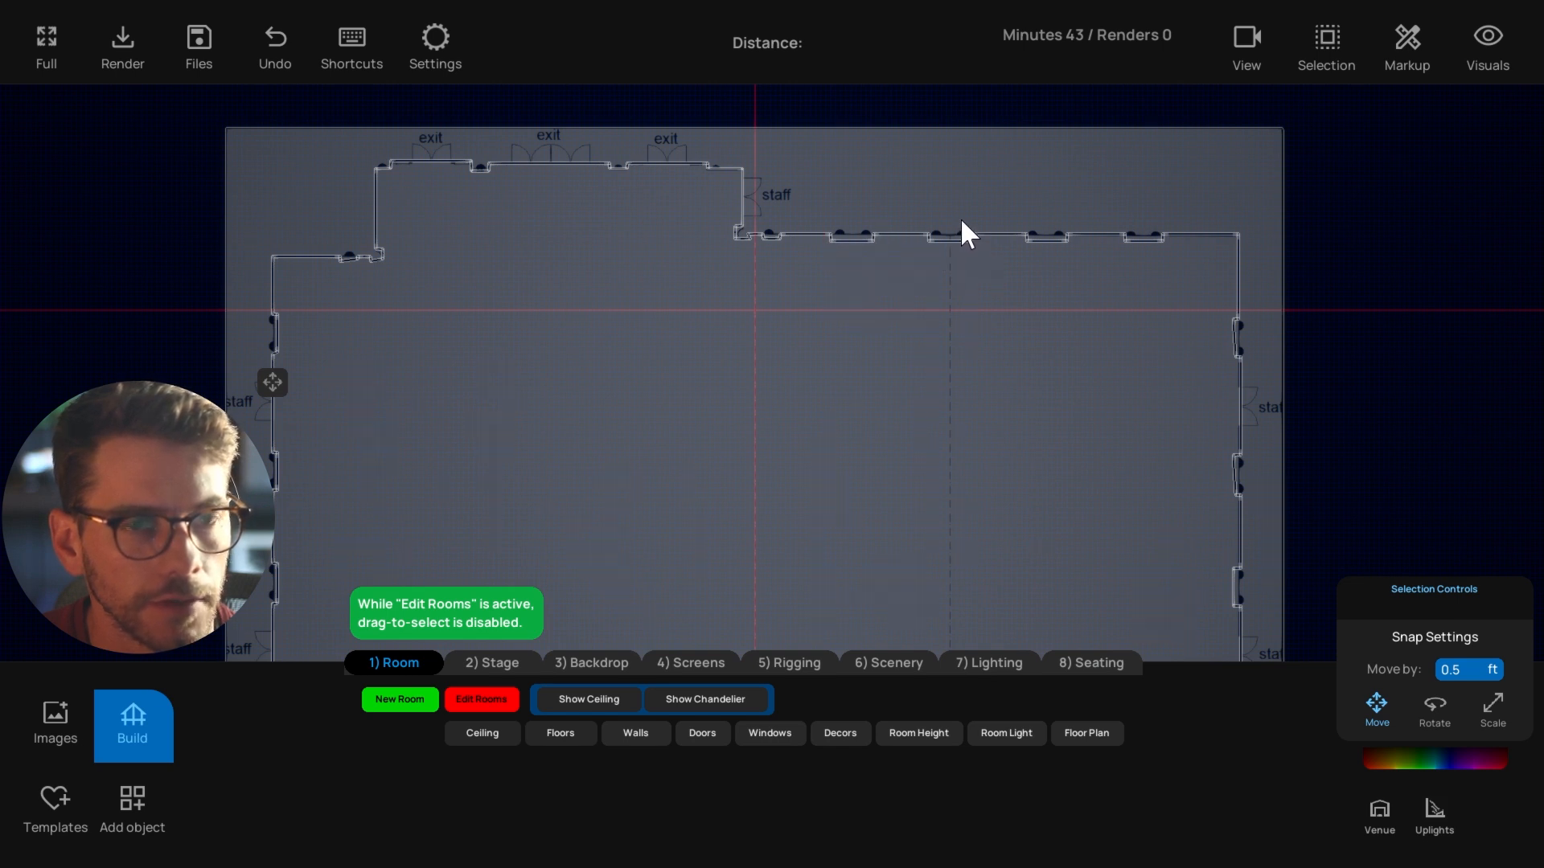
middle_click_drag(1093, 405, 1055, 373)
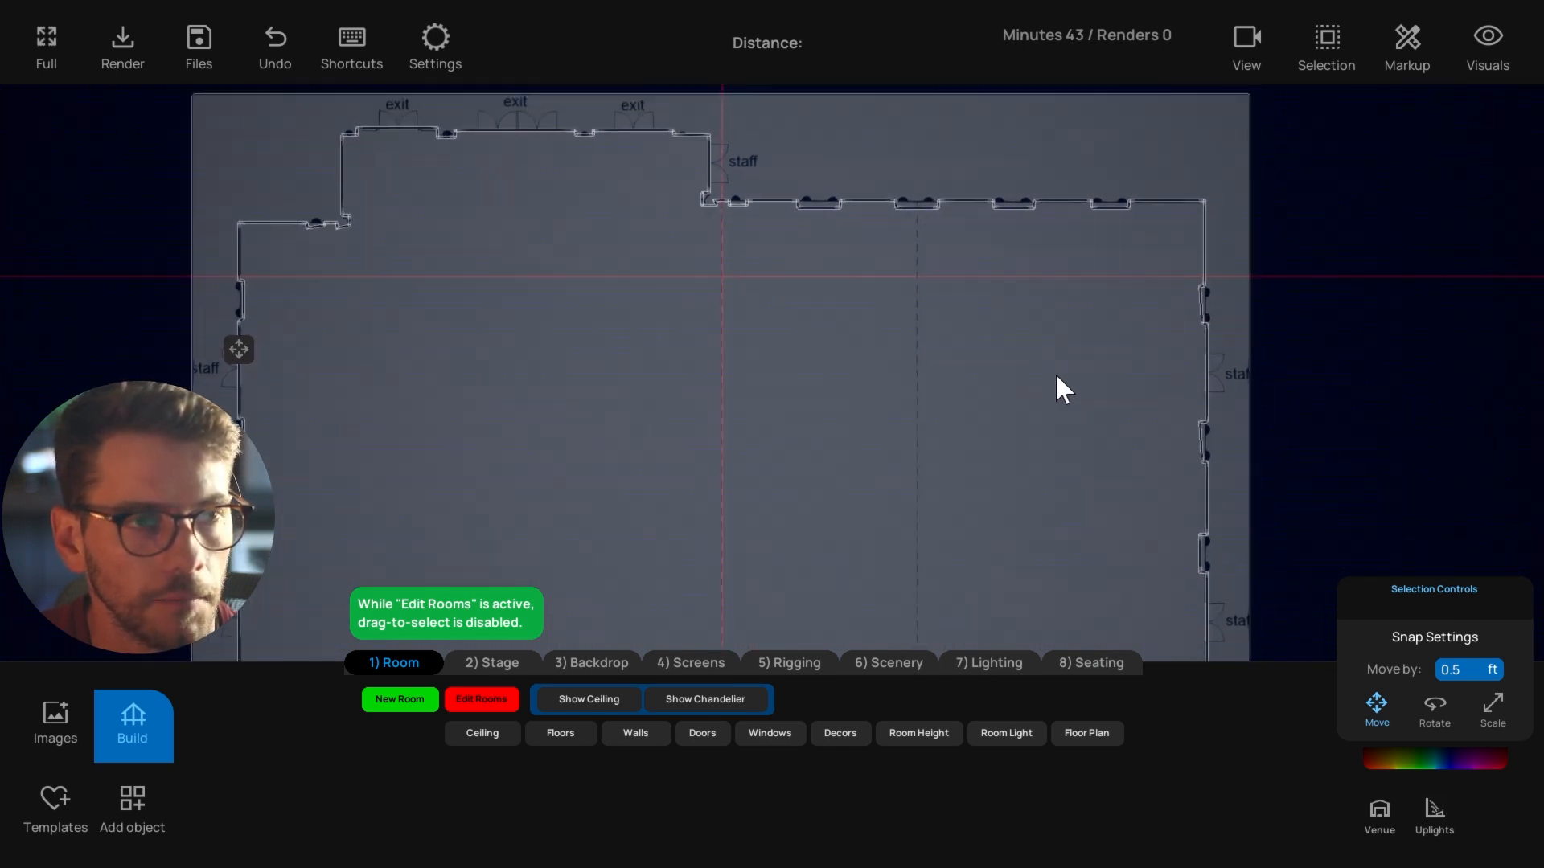
middle_click_drag(1107, 502, 1127, 457)
scroll(751, 431, "down", 2)
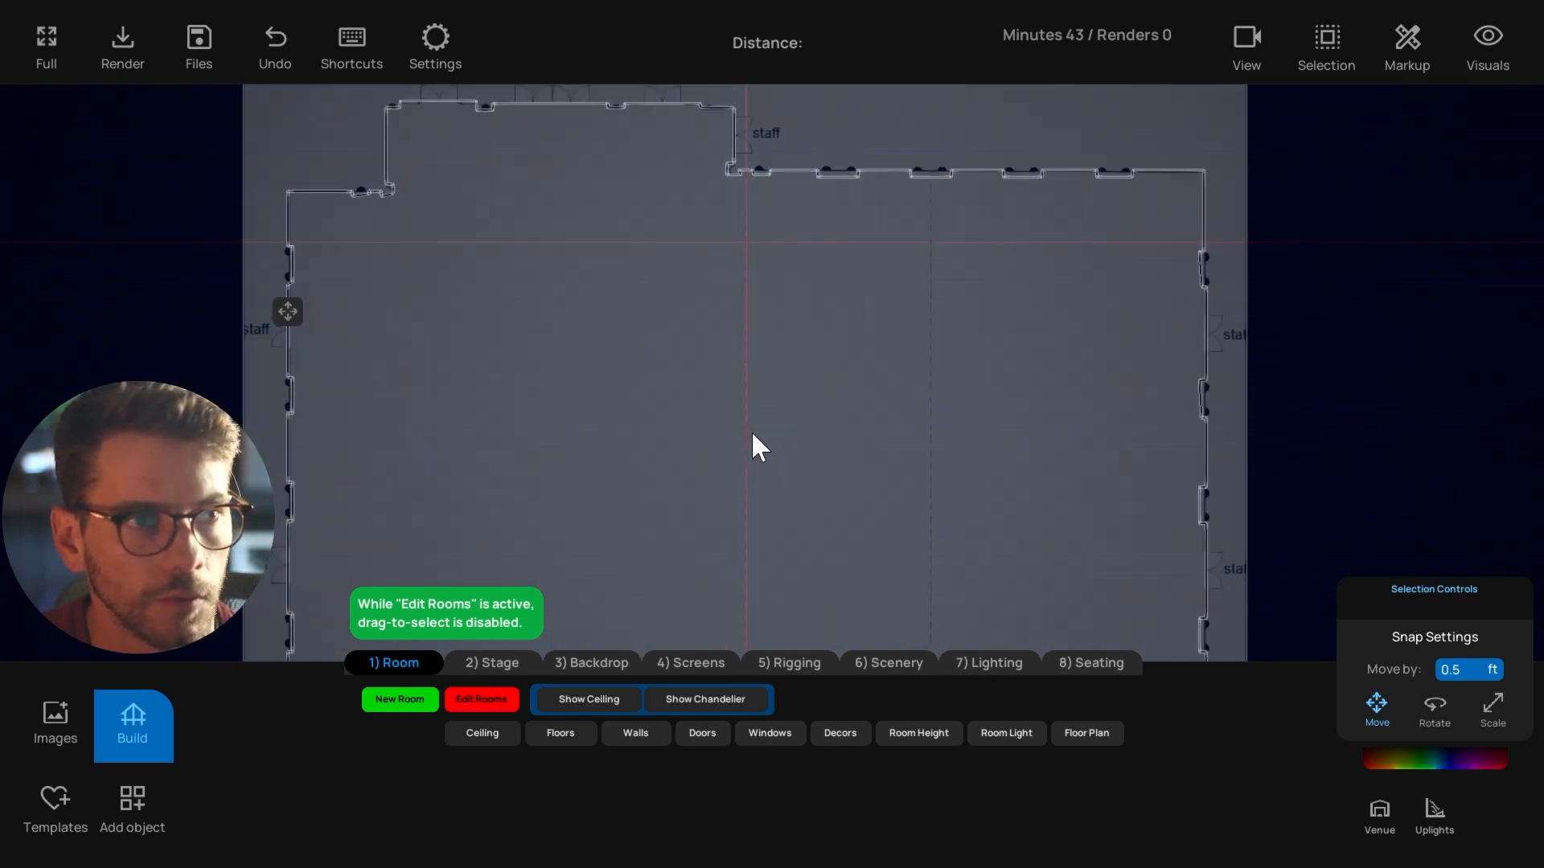
middle_click_drag(751, 431, 755, 436)
Switch to the 3D view and examine the new room's walls and carpeted floor from several angles and distances.
key("Tab")
middle_click_drag(892, 550, 812, 533)
scroll(811, 534, "up", 5)
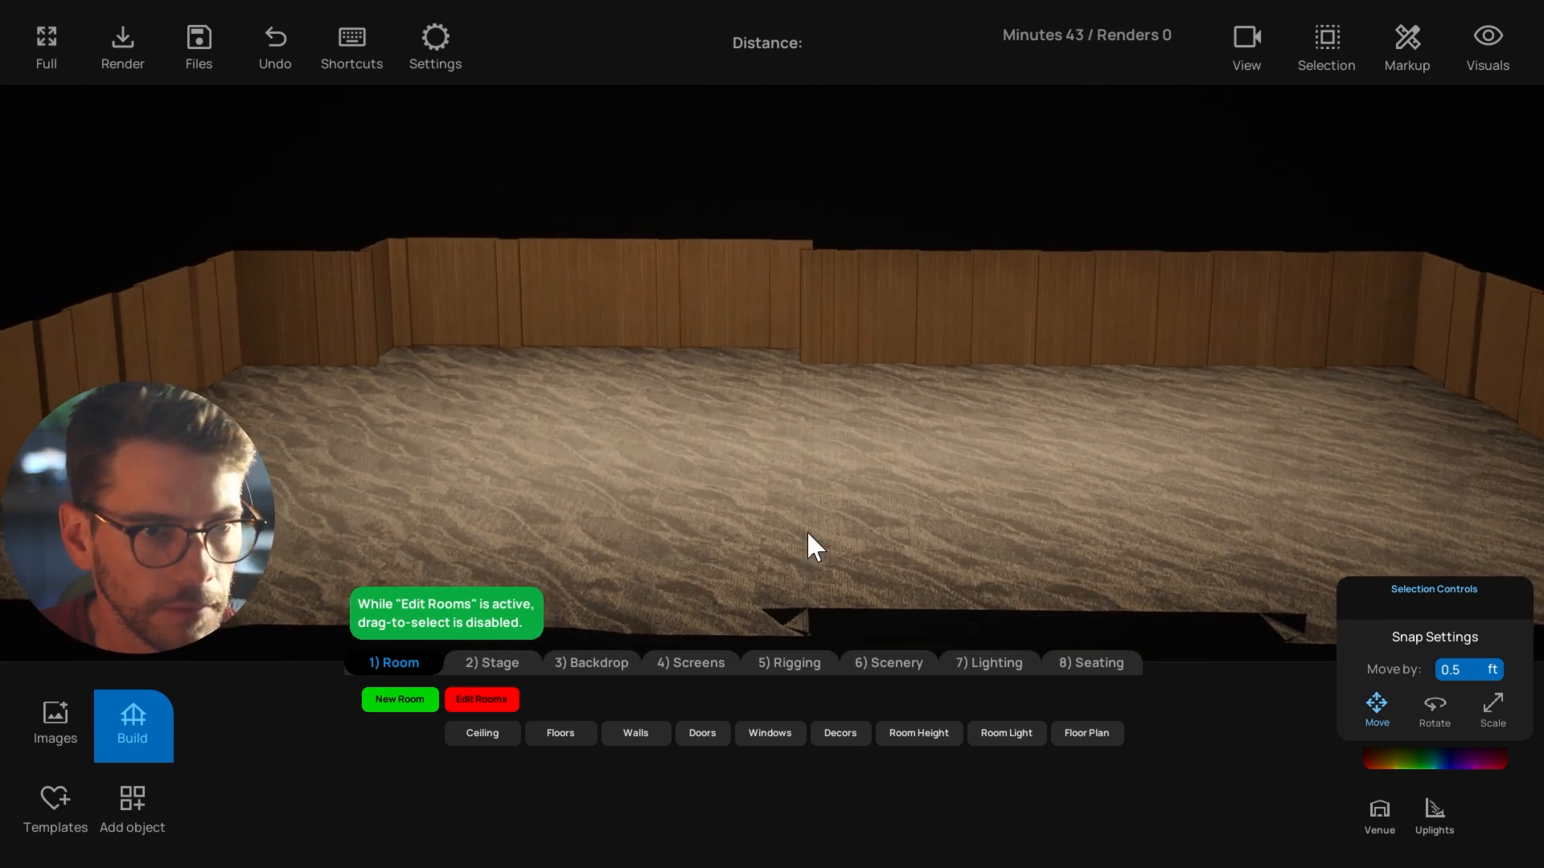
scroll(799, 513, "down", 5)
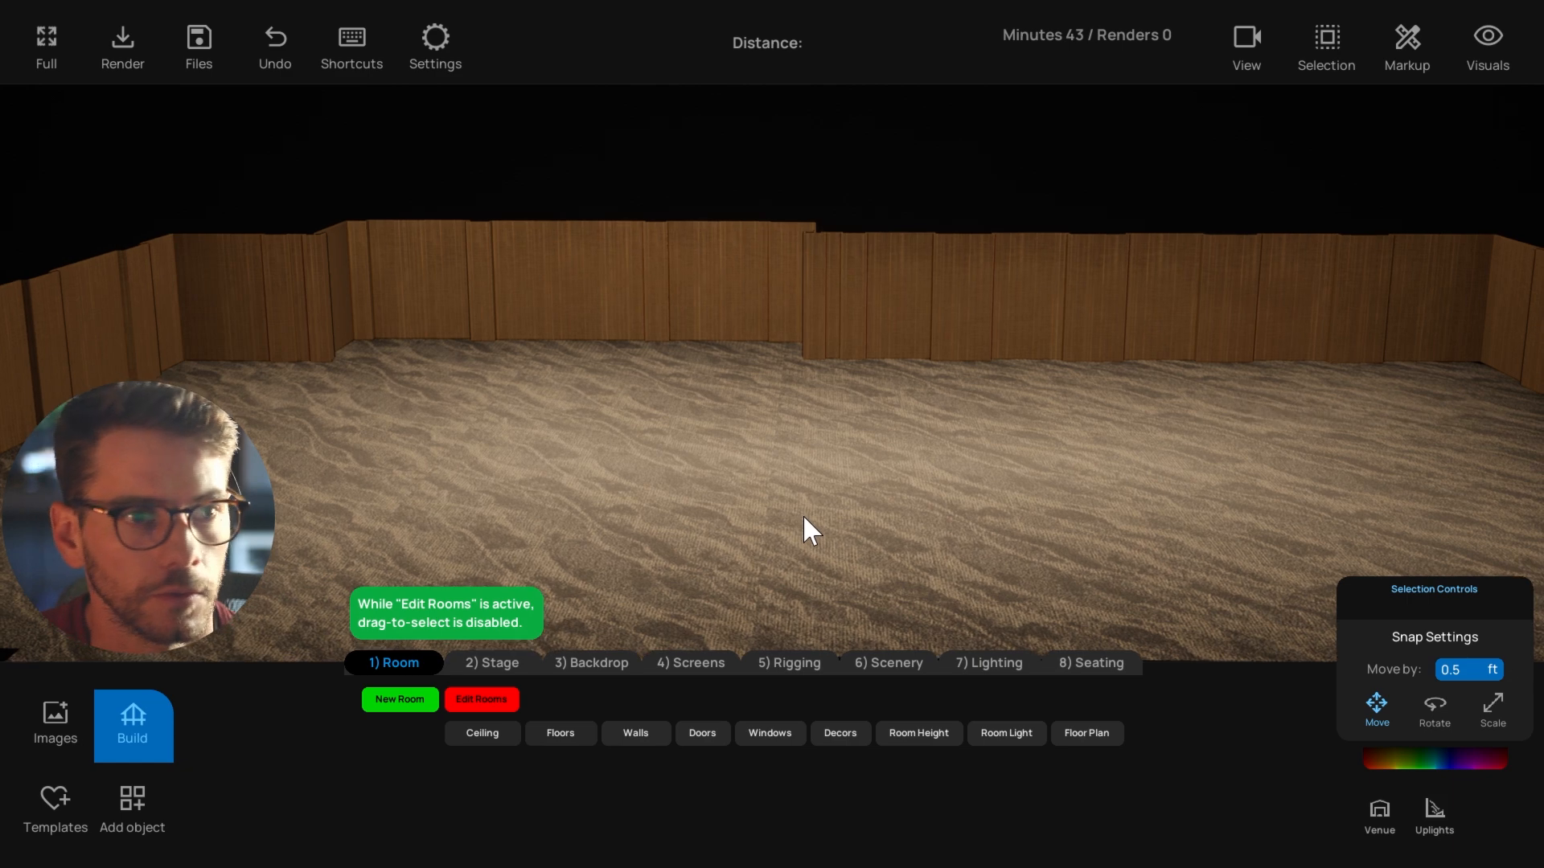
scroll(784, 526, "down", 4)
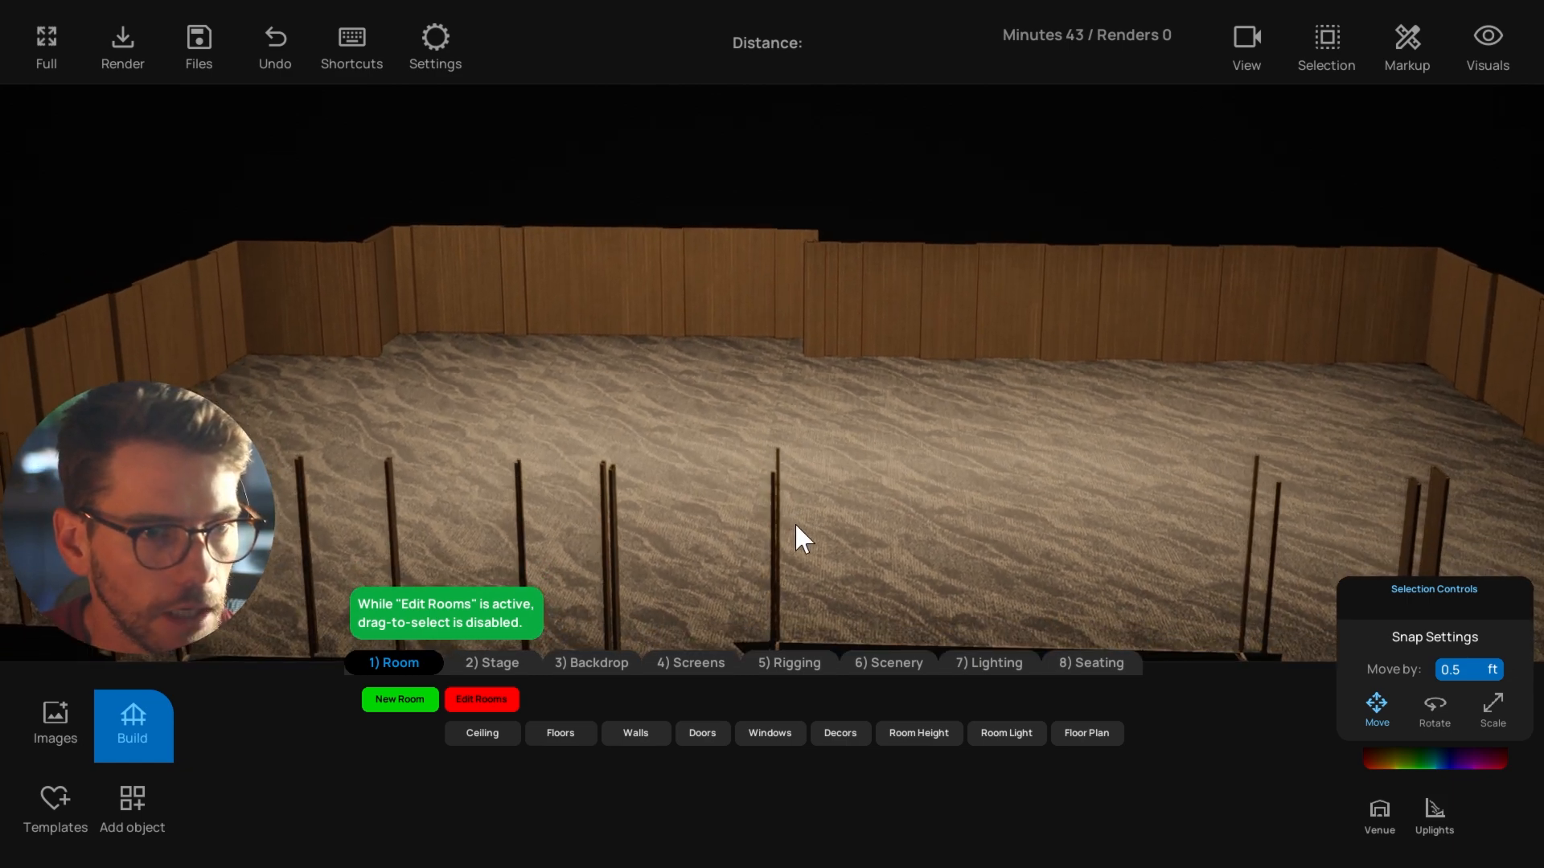
scroll(804, 531, "up", 5)
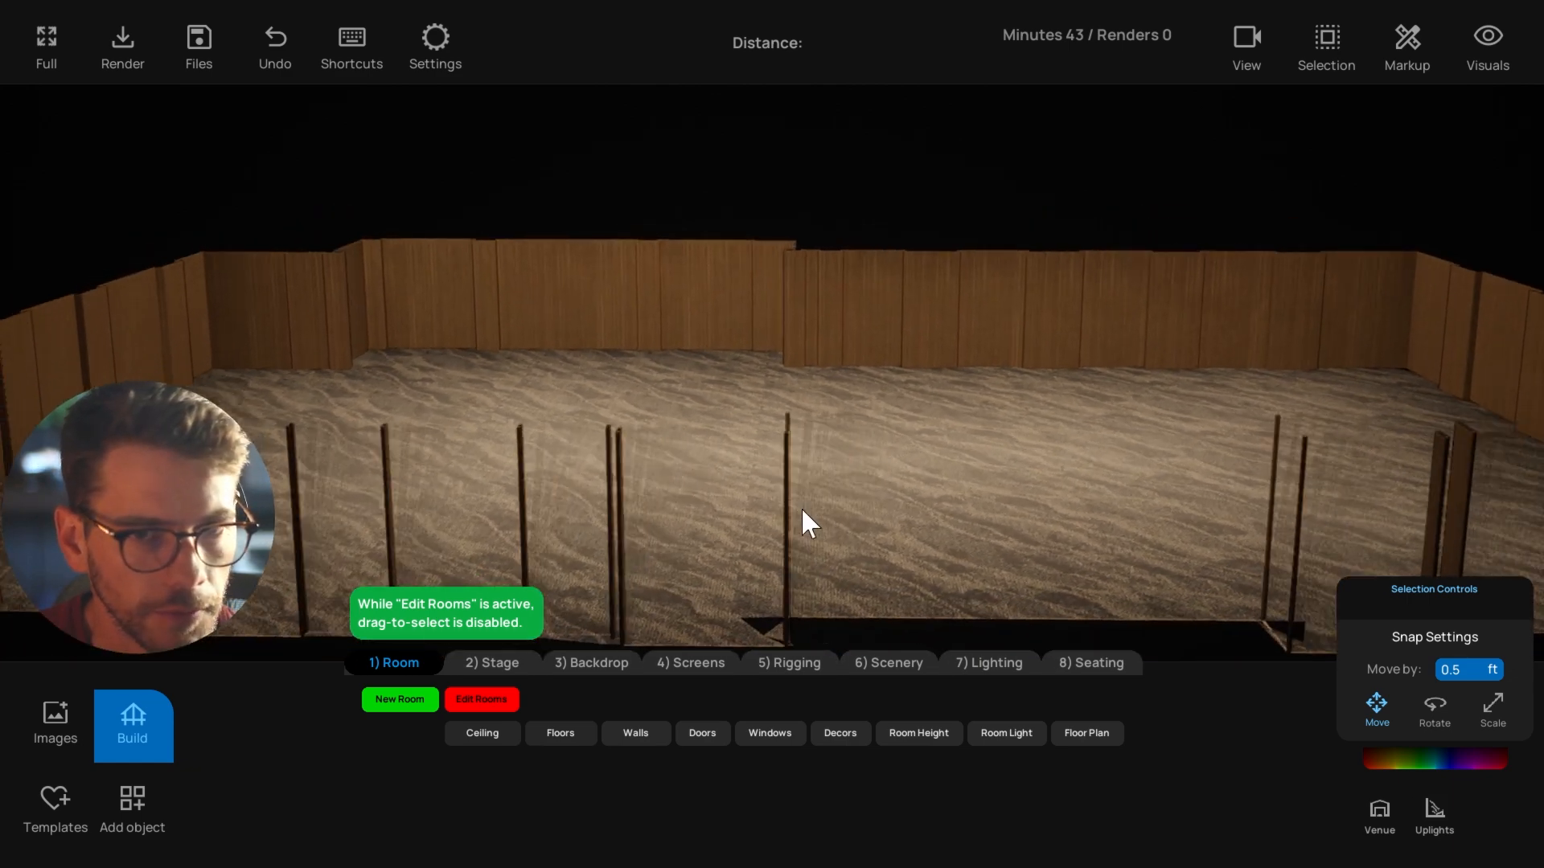
scroll(890, 519, "down", 5)
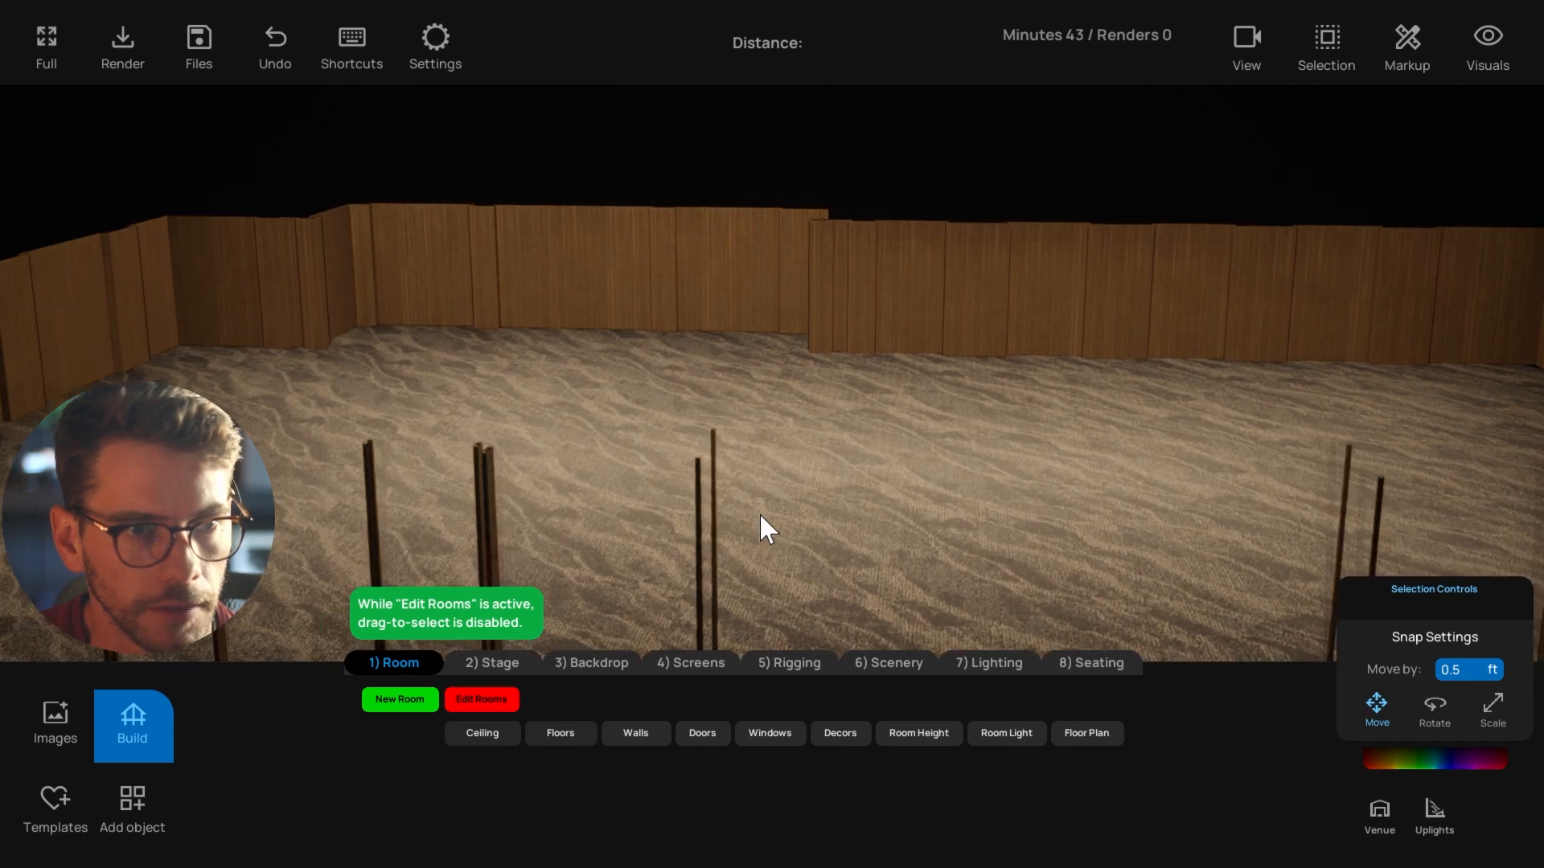
right_click_drag(735, 510, 892, 514)
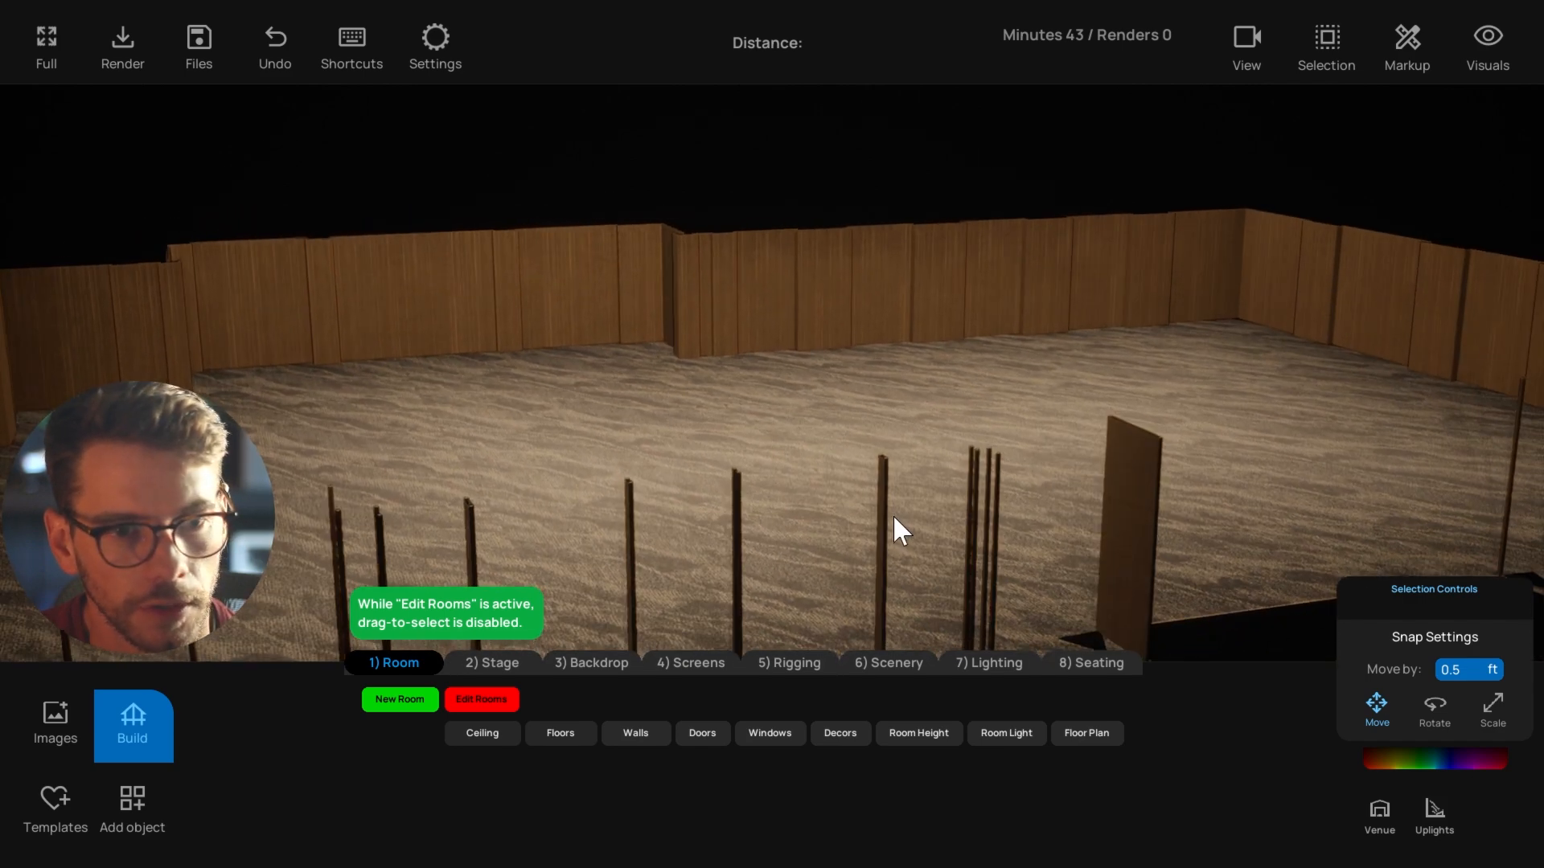
scroll(892, 514, "up", 3)
right_click_drag(1073, 529, 679, 329)
scroll(778, 456, "down", 3)
scroll(678, 329, "up", 3)
scroll(680, 332, "down", 3)
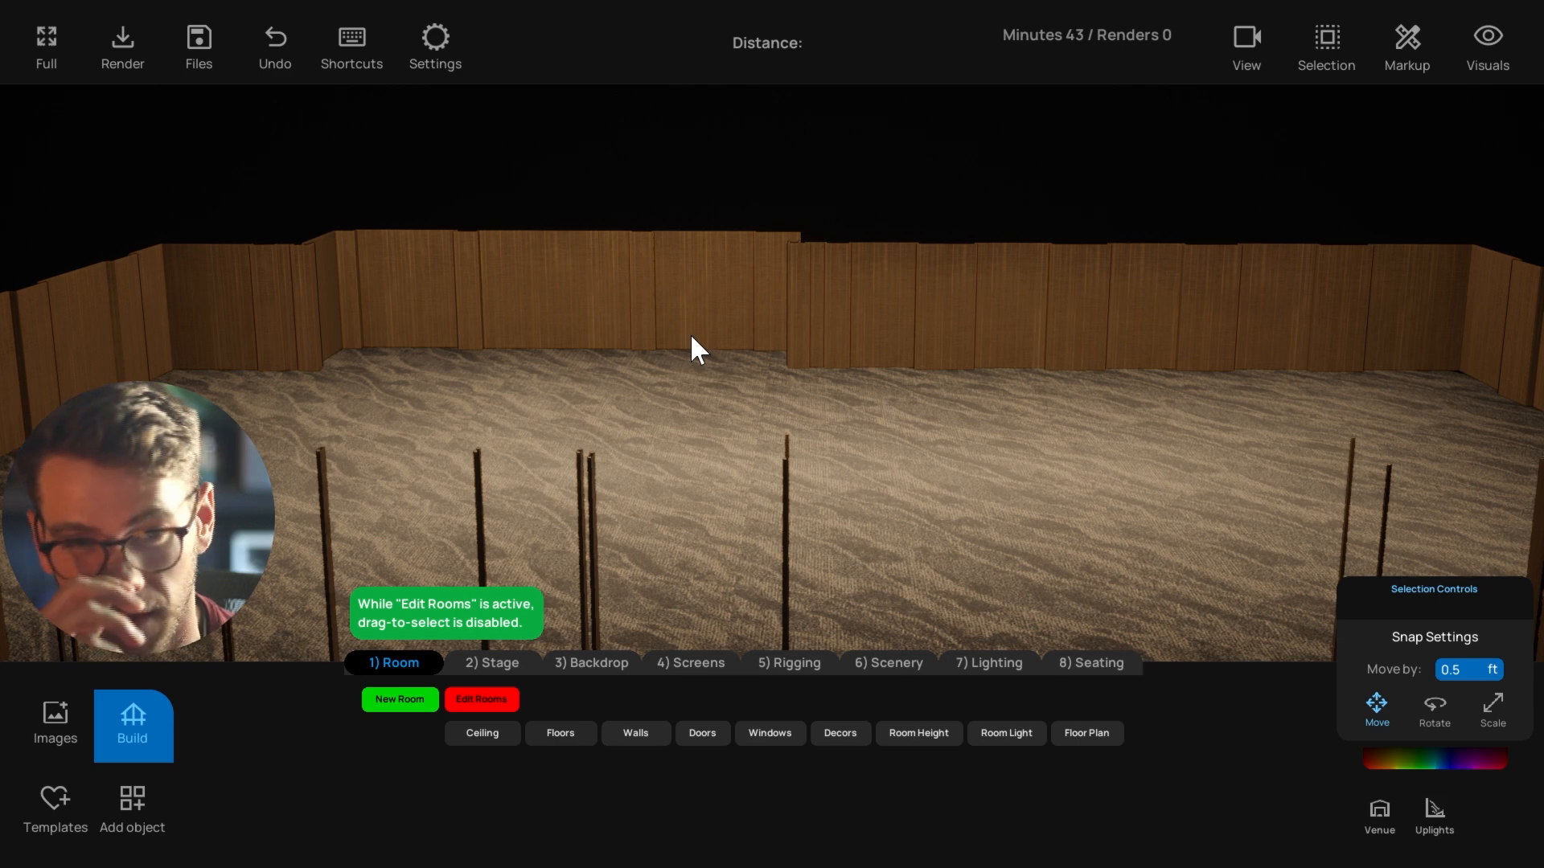
scroll(724, 639, "up", 3)
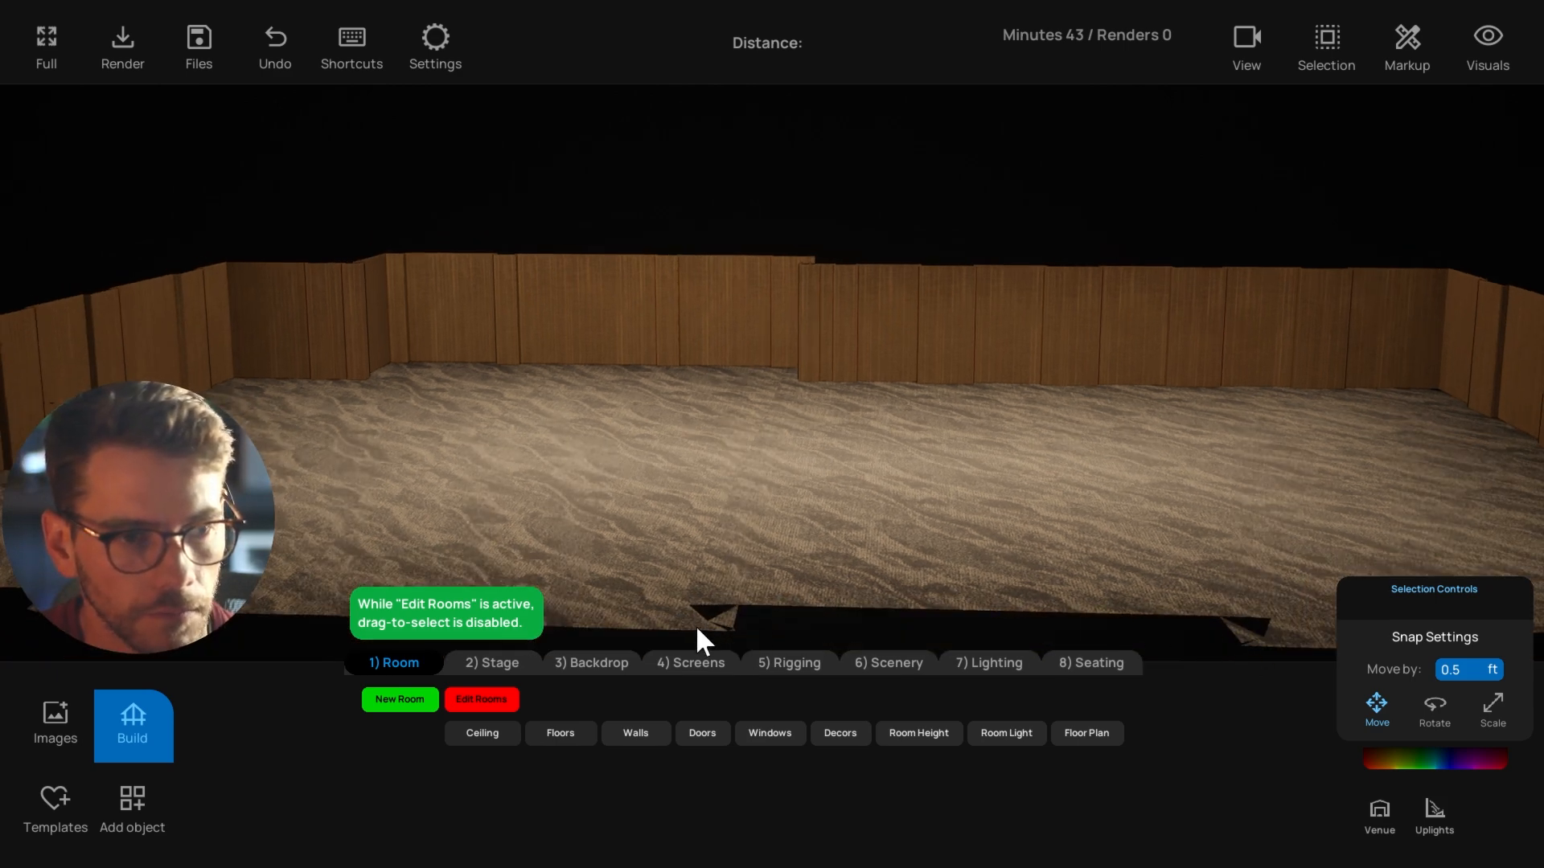
right_click_drag(700, 634, 884, 599)
scroll(822, 595, "down", 3)
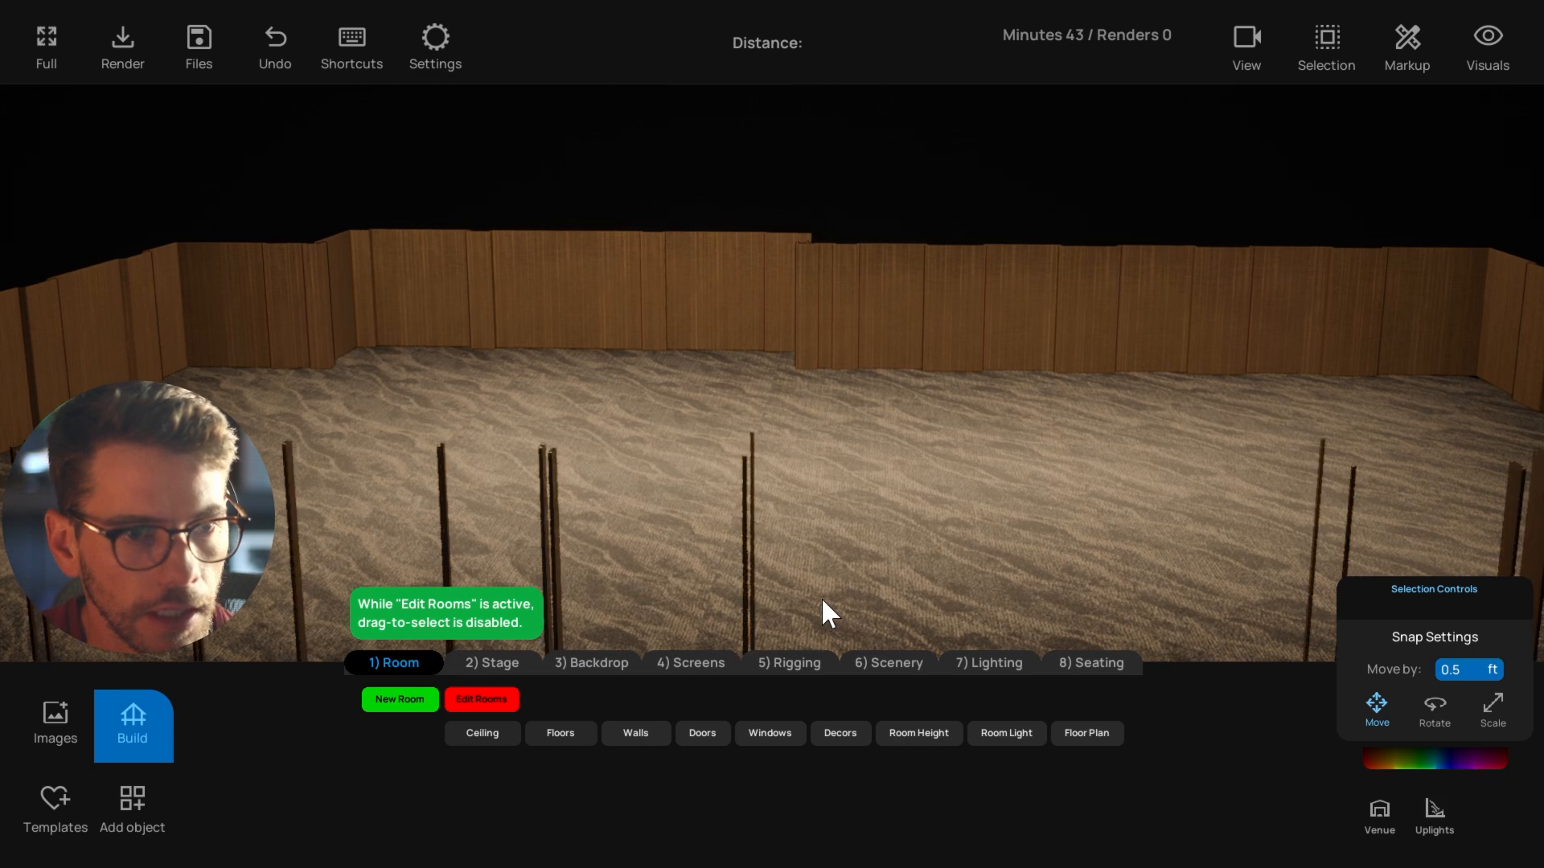
scroll(838, 598, "up", 3)
scroll(788, 503, "down", 3)
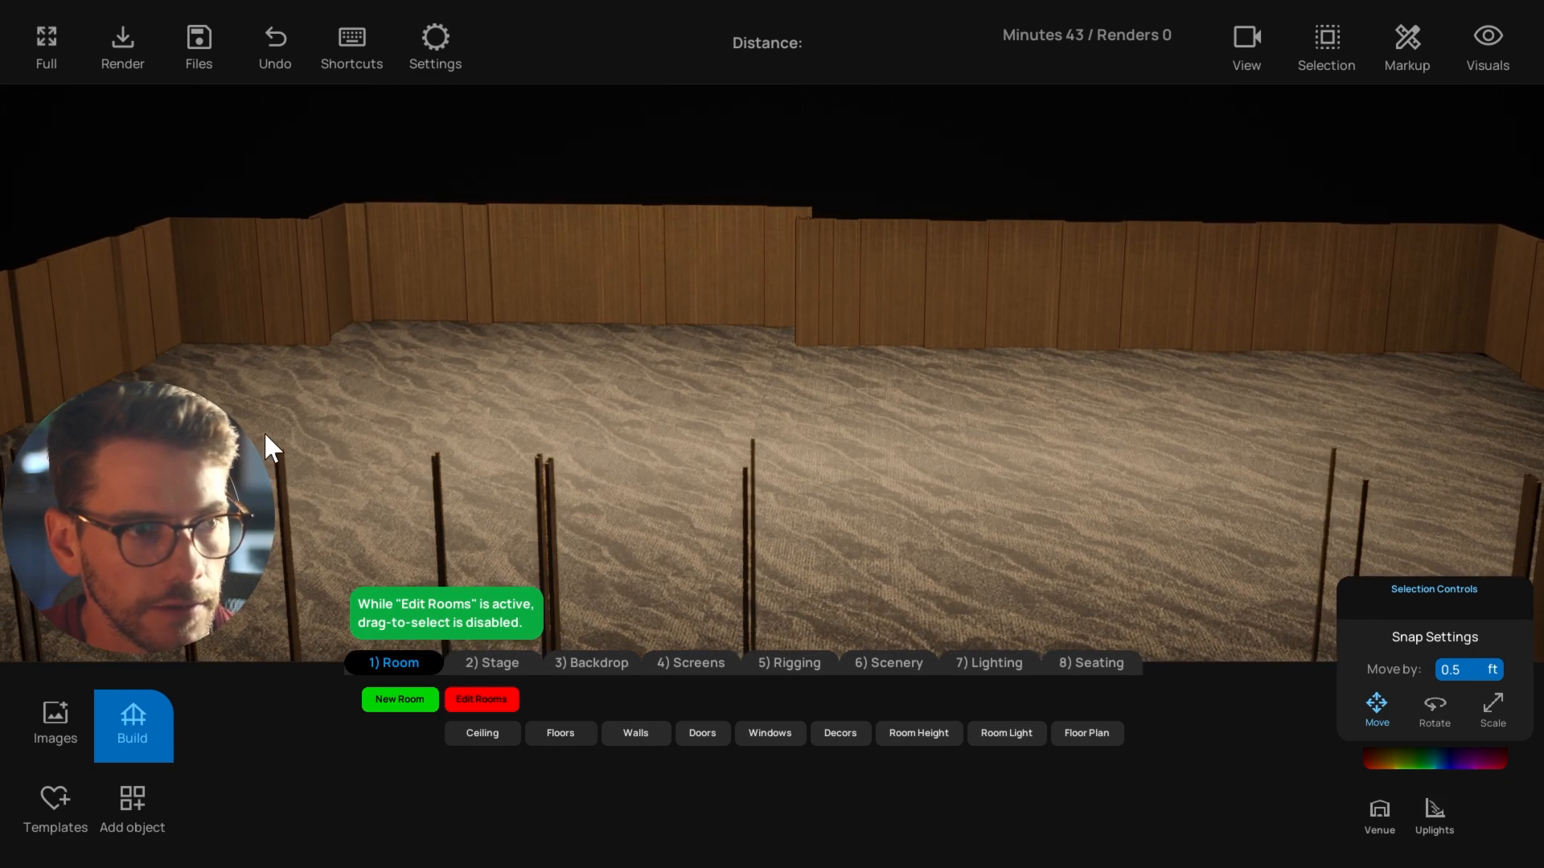
right_click_drag(264, 431, 252, 365)
right_click_drag(960, 317, 991, 322)
right_click_drag(360, 385, 398, 298)
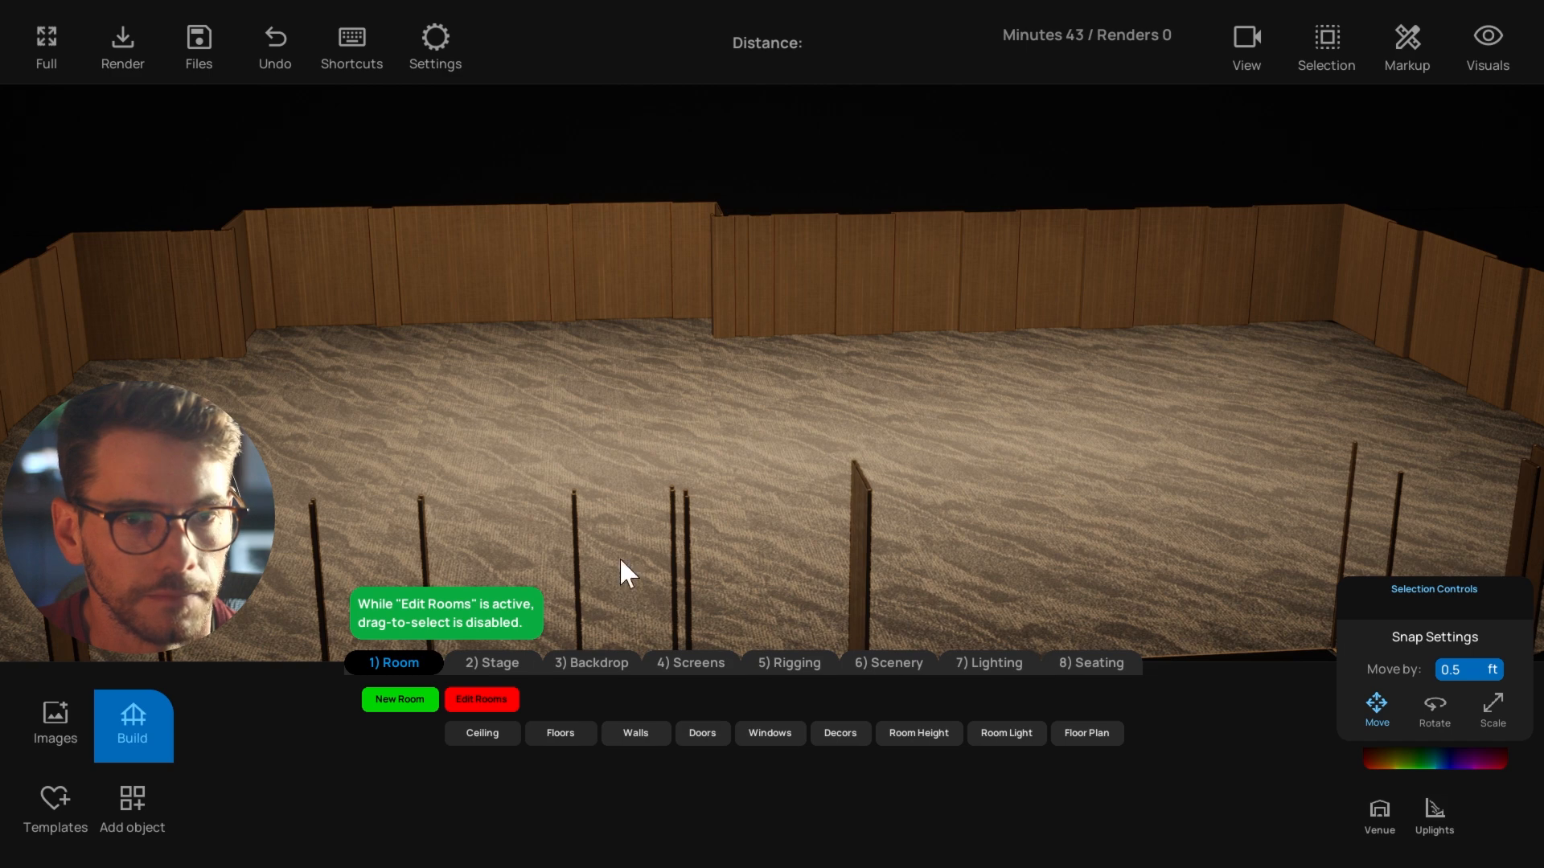
Examine the room in 3D and compare its wall outline with the floor plan in the top view.
right_click_drag(844, 476, 802, 435)
right_click_drag(997, 395, 1108, 431)
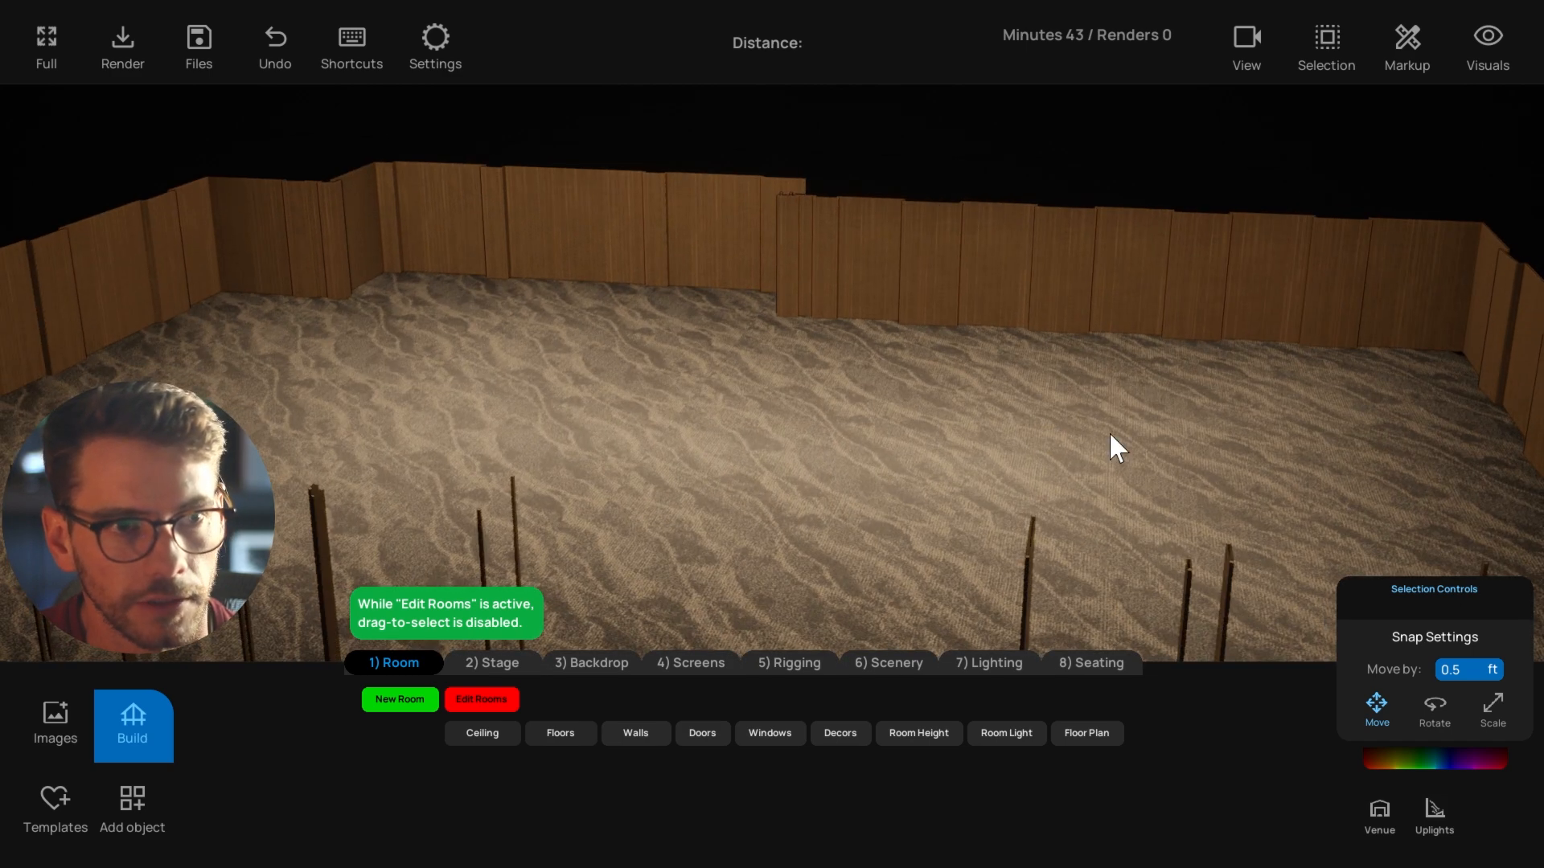
right_click_drag(853, 474, 774, 491)
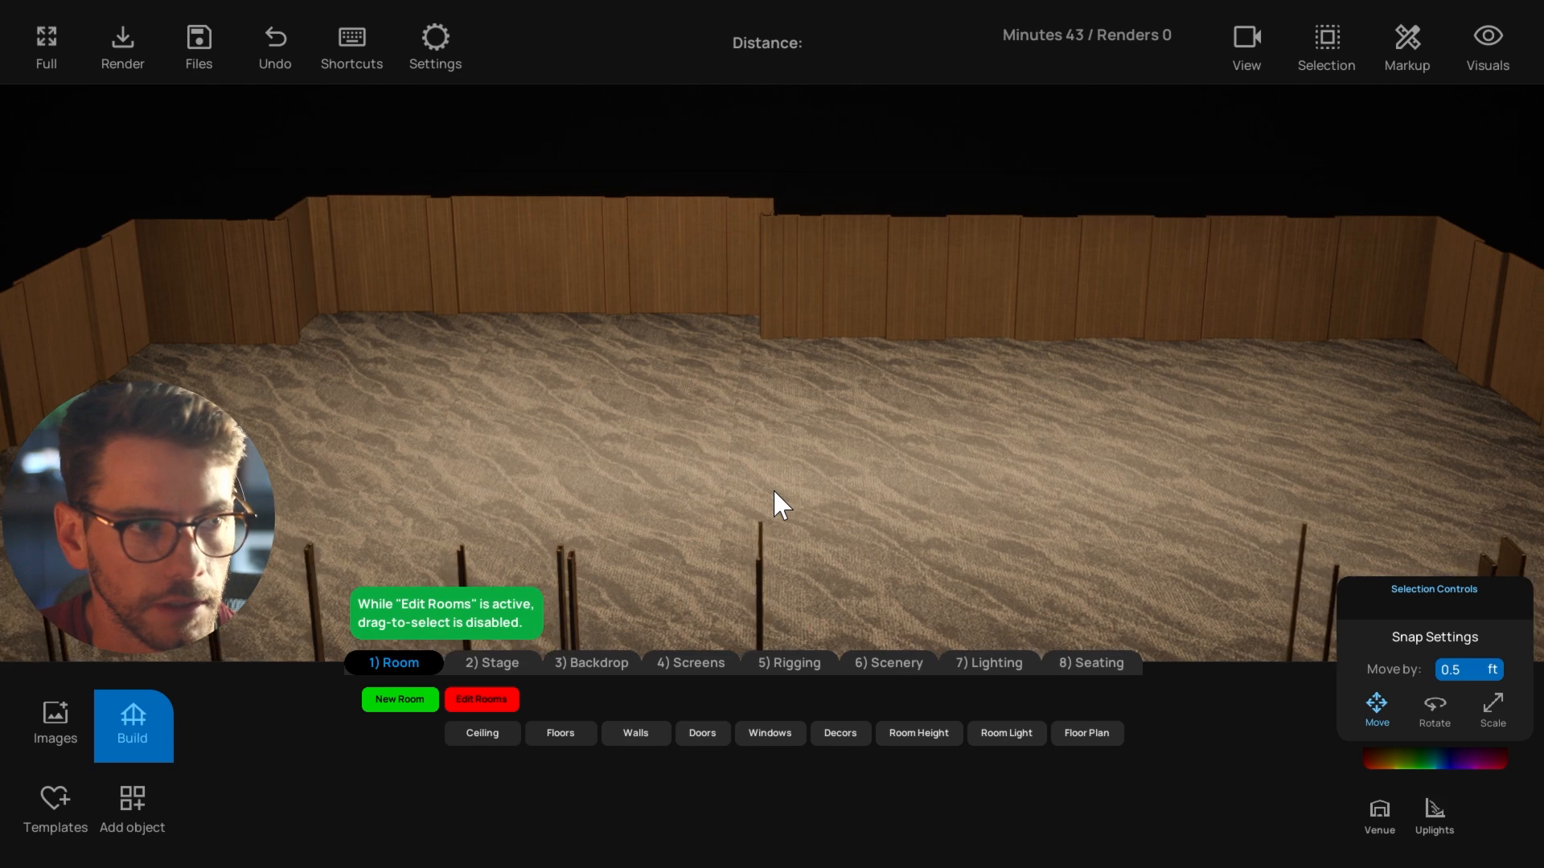
key("t")
scroll(848, 482, "down", 2)
middle_click_drag(842, 476, 832, 295)
middle_click_drag(1059, 392, 1078, 502)
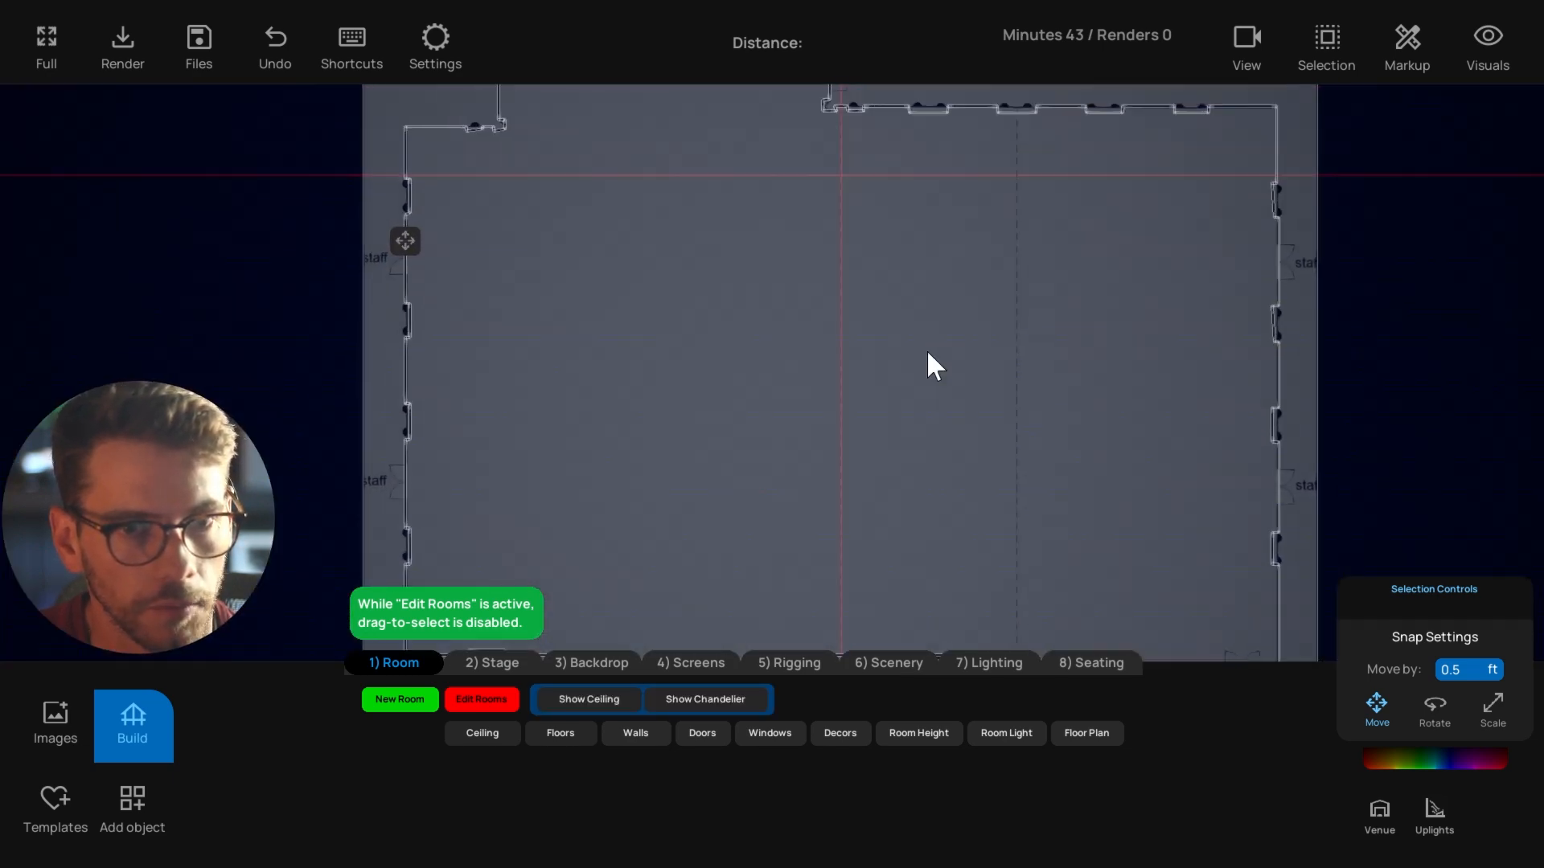
middle_click_drag(926, 349, 927, 386)
scroll(927, 386, "up", 1)
key("t")
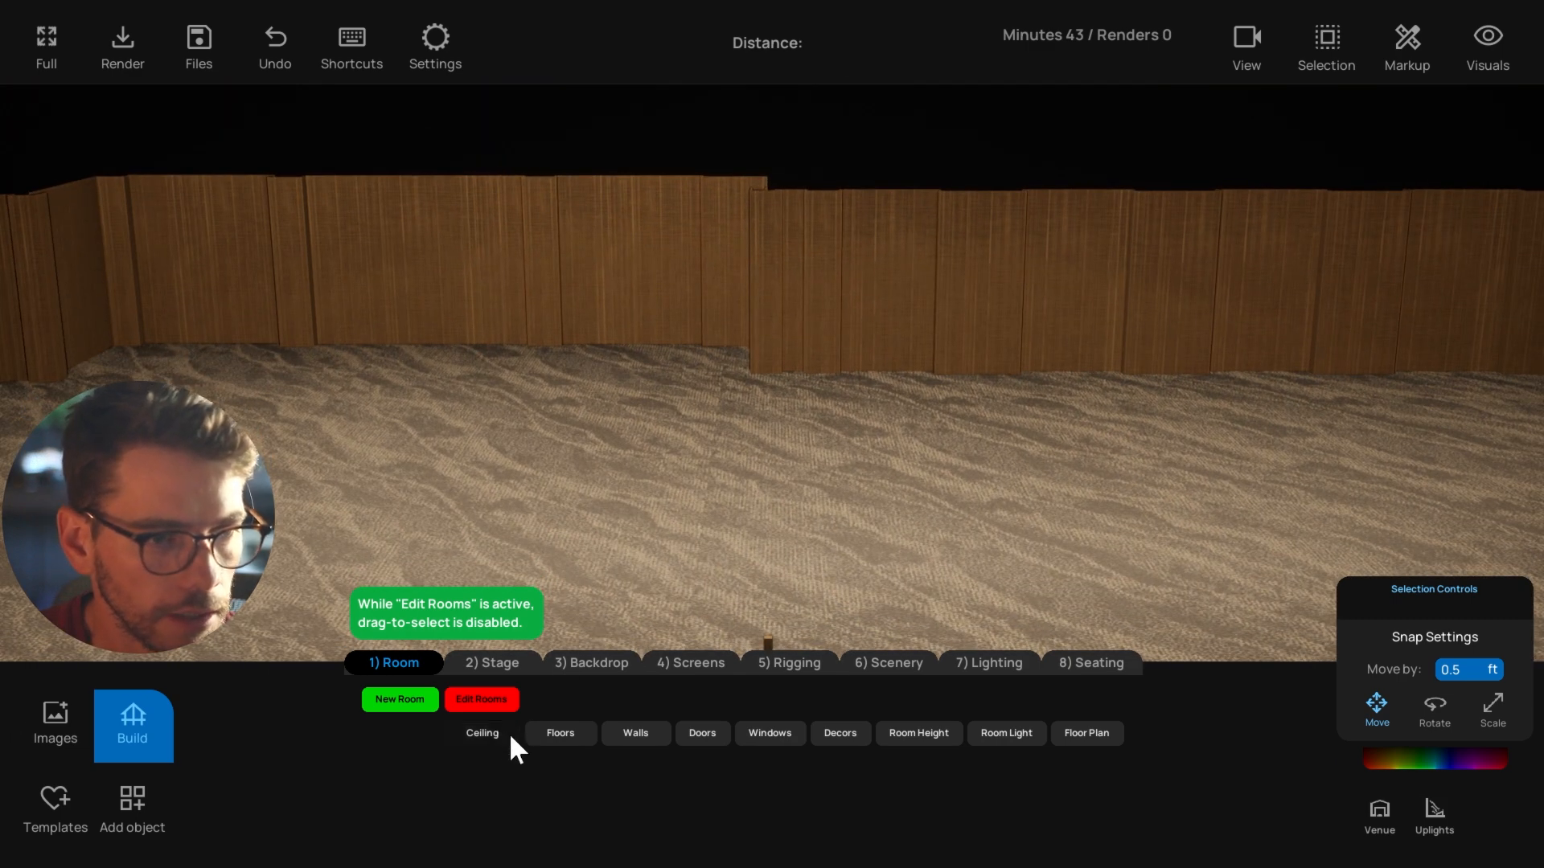
Select the room's floor and try the dark carpet and the light striped carpet materials on it.
left_click(560, 735)
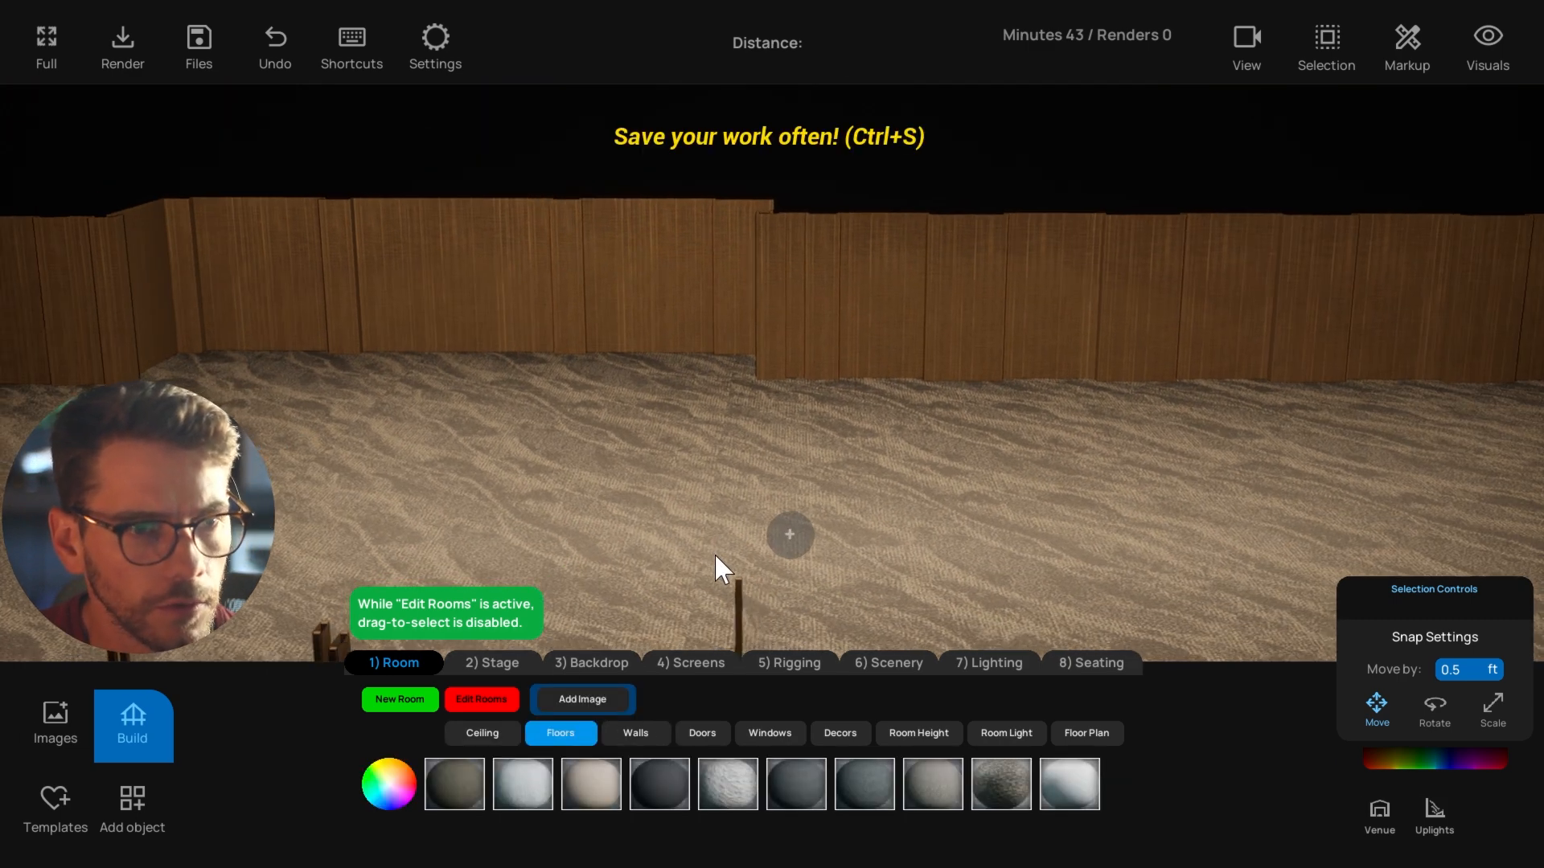
left_click(793, 534)
scroll(658, 528, "down", 3)
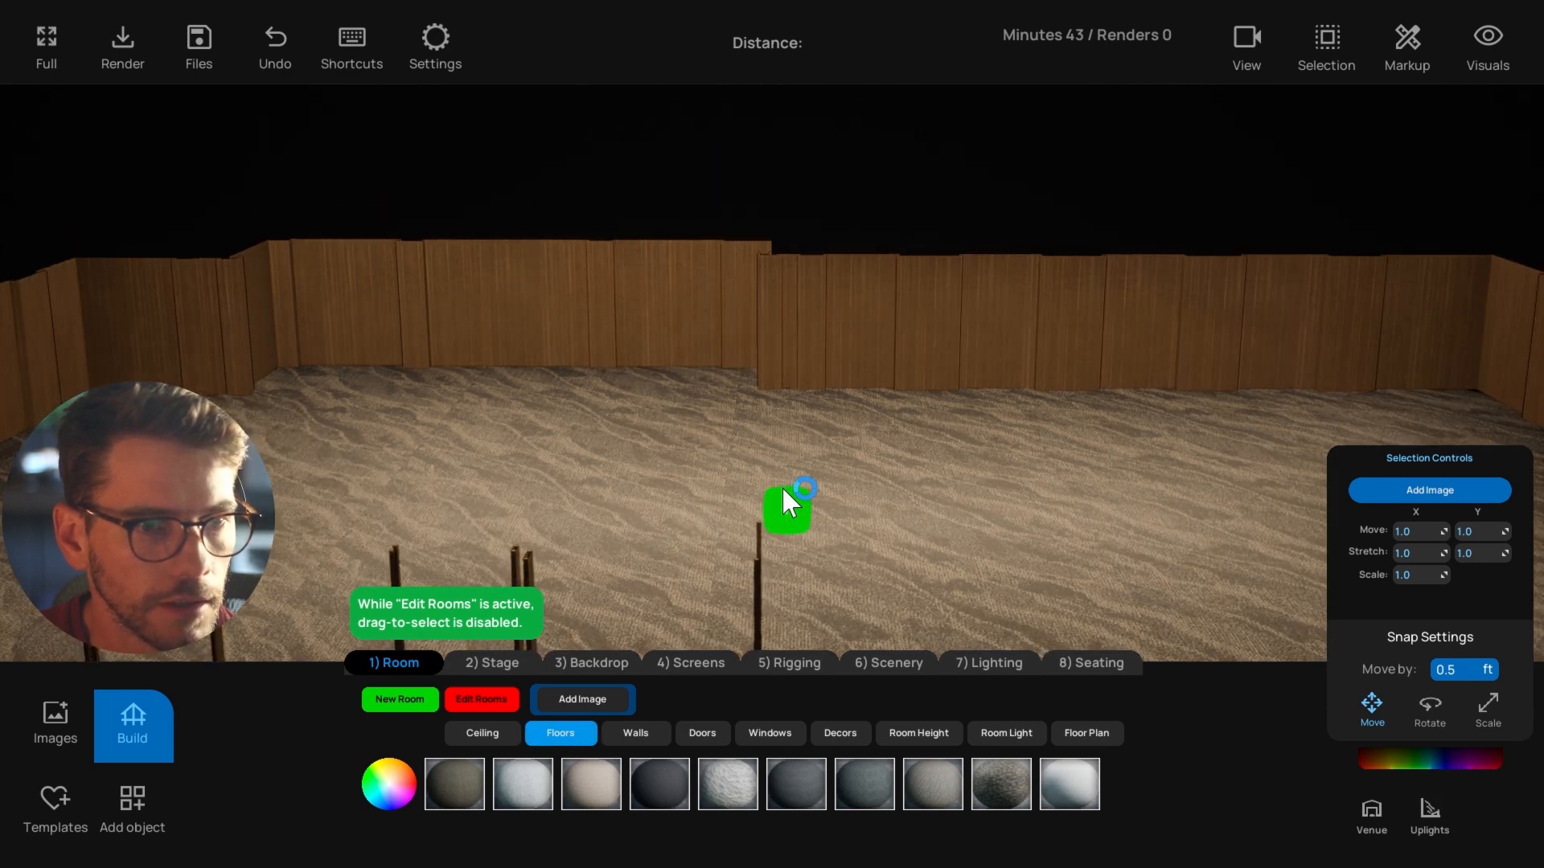
right_click_drag(603, 513, 601, 519)
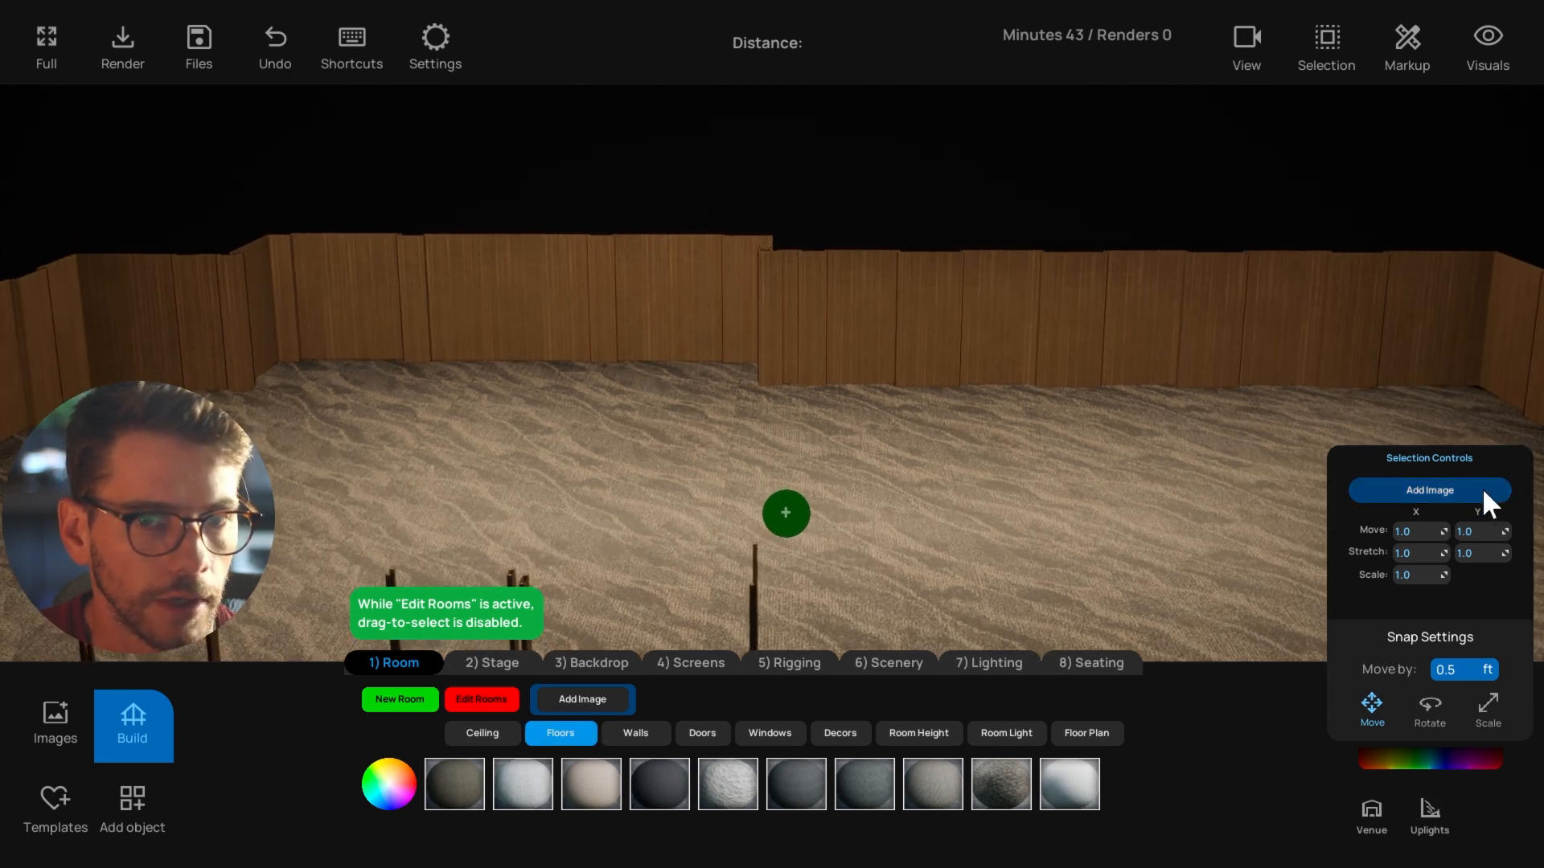
right_click_drag(451, 465, 544, 508)
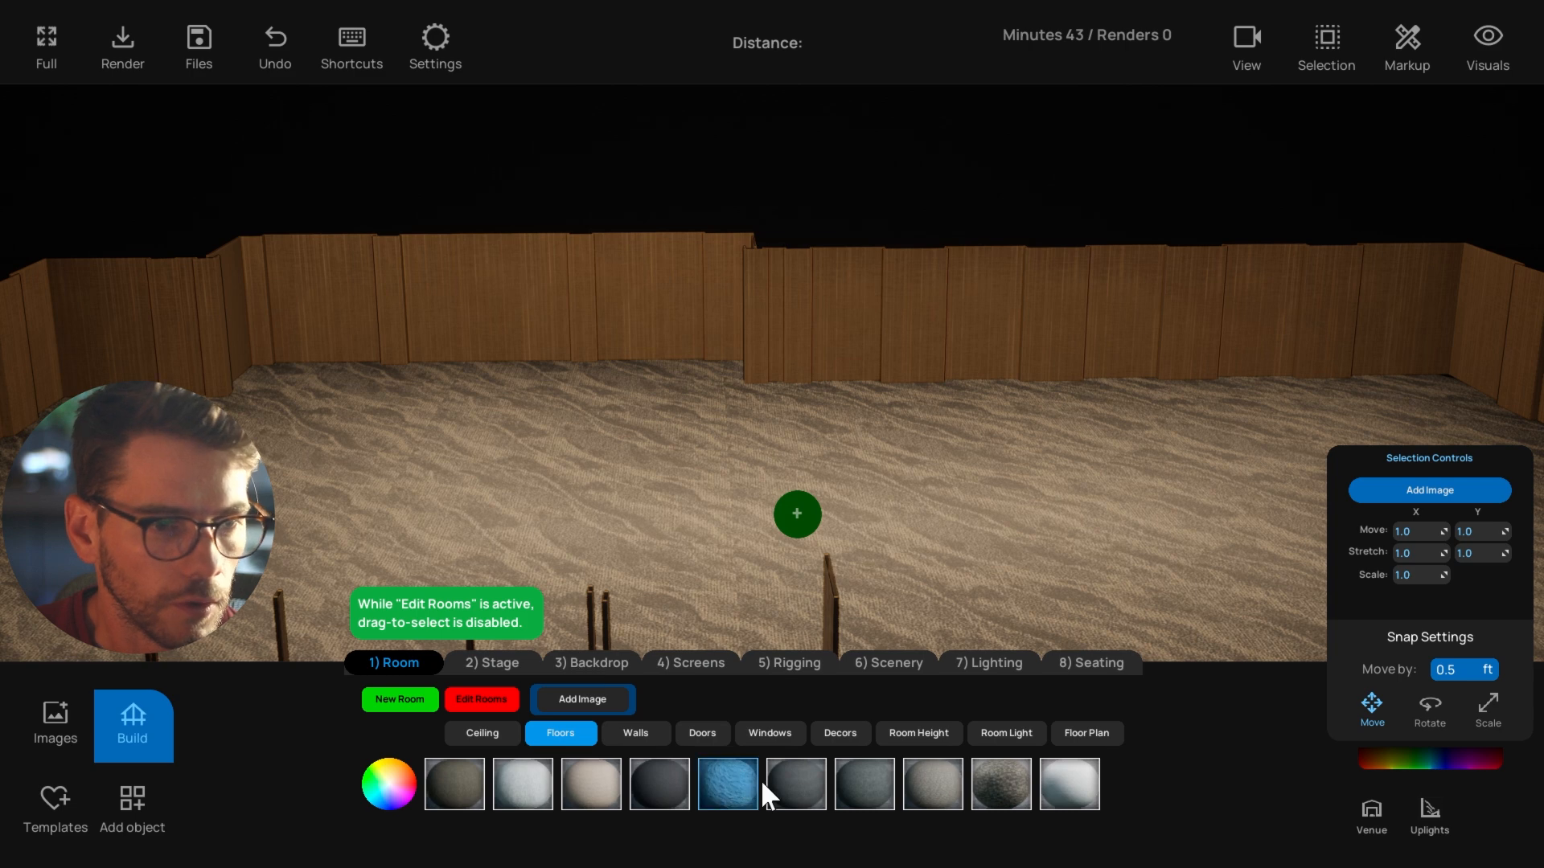
left_click(857, 787)
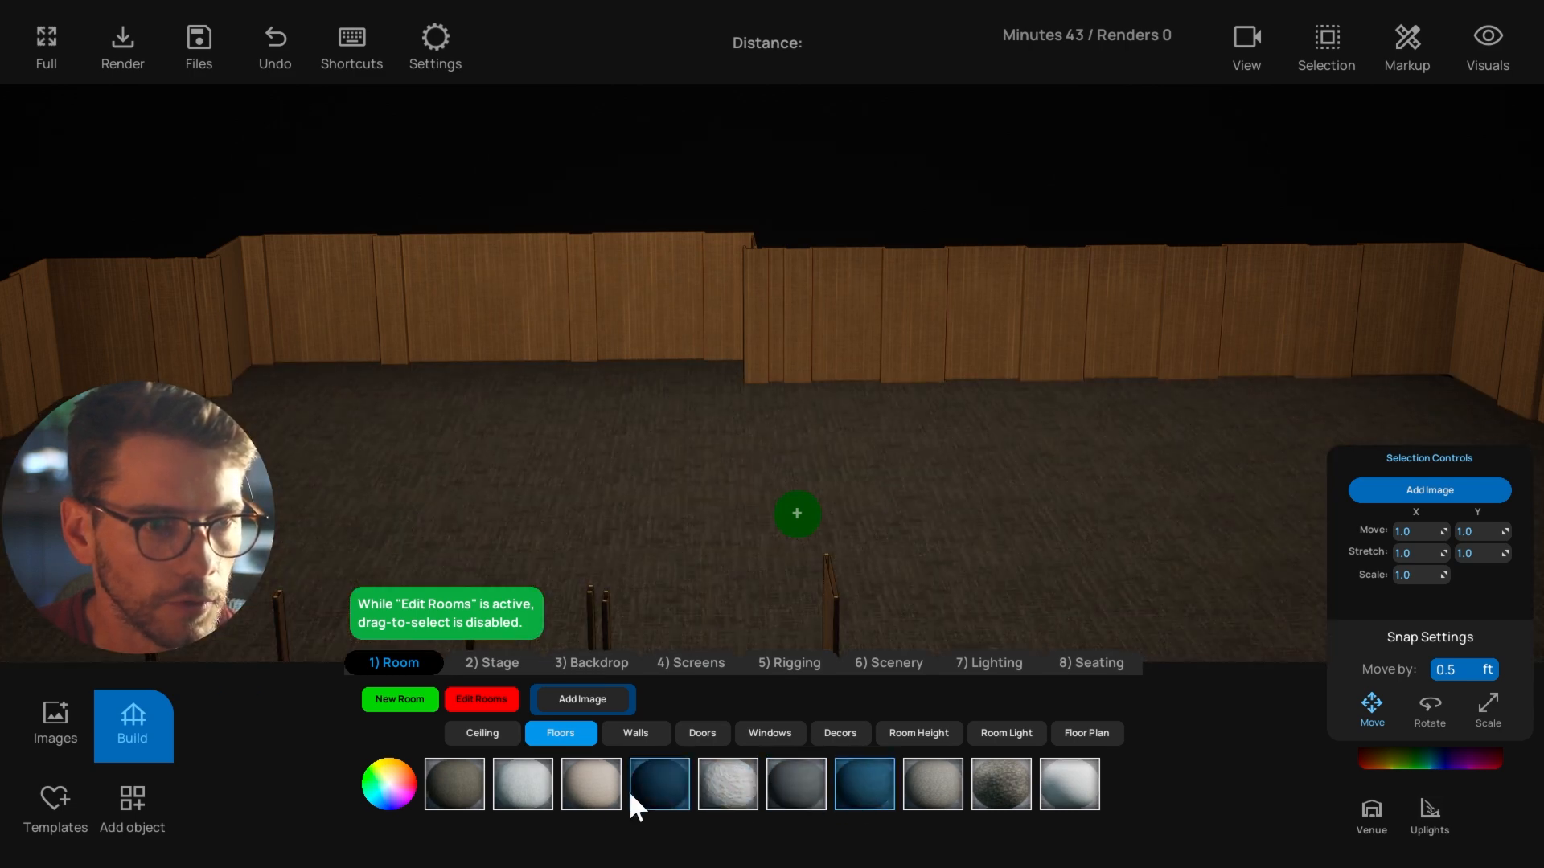
left_click(529, 791)
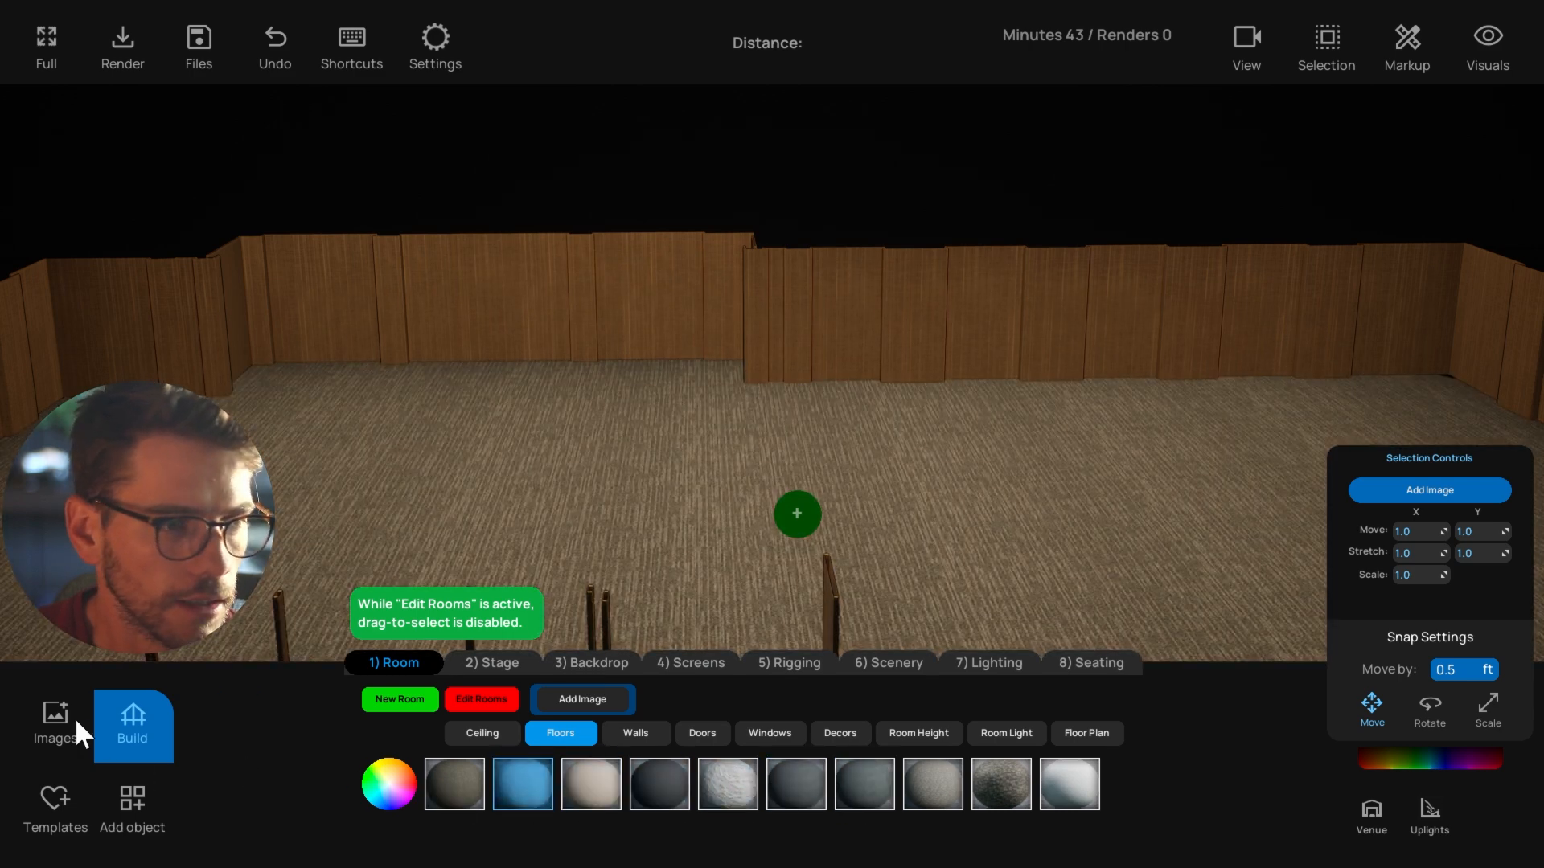
Apply the mottled grey-pink stone-like image from the image library to the selected floor.
left_click(56, 720)
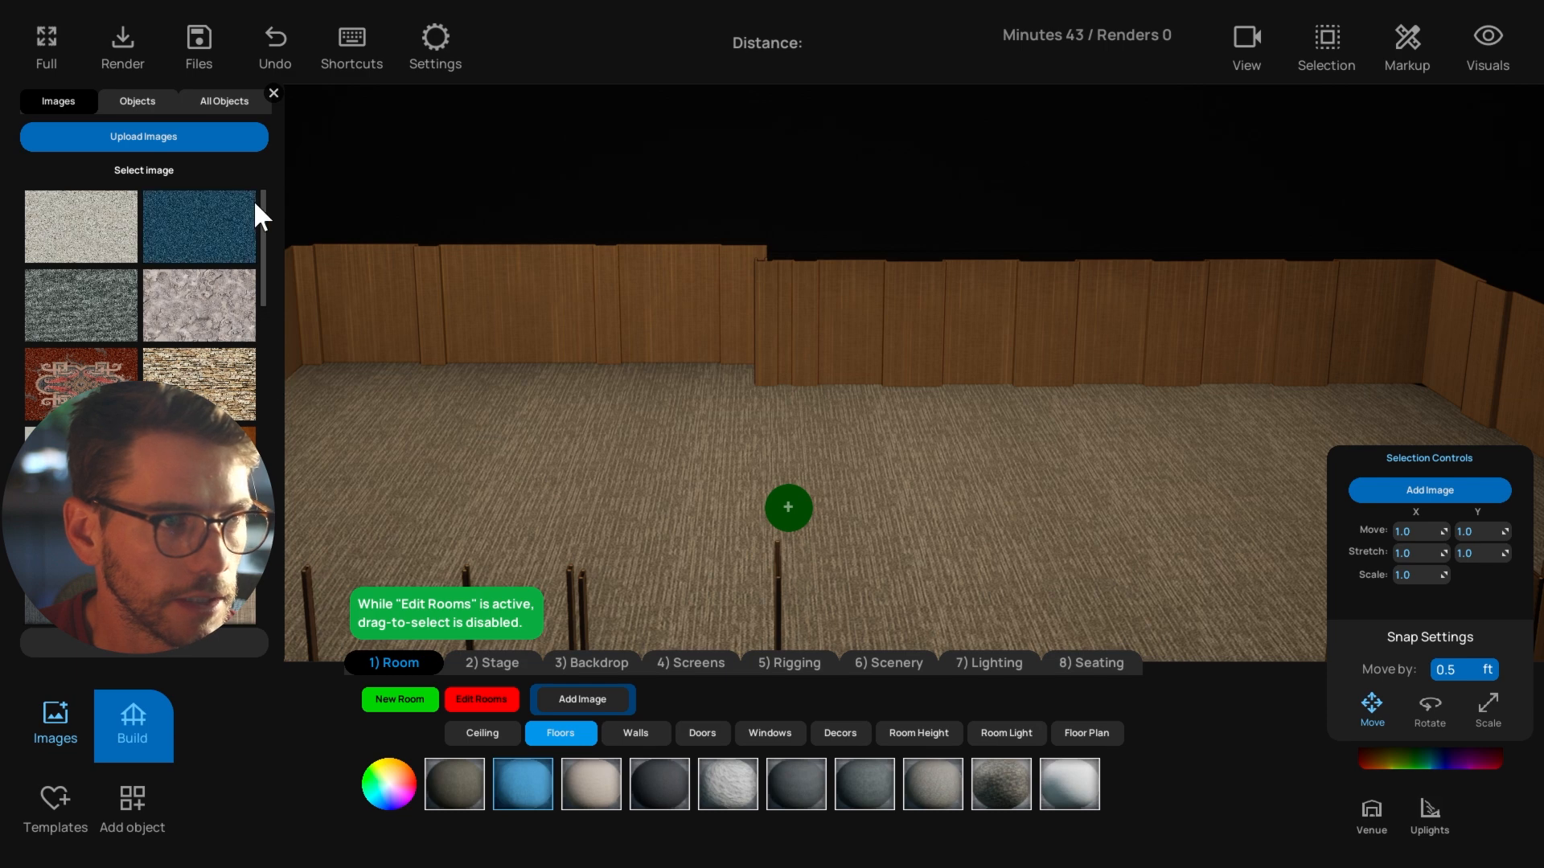
scroll(266, 241, "down", 3)
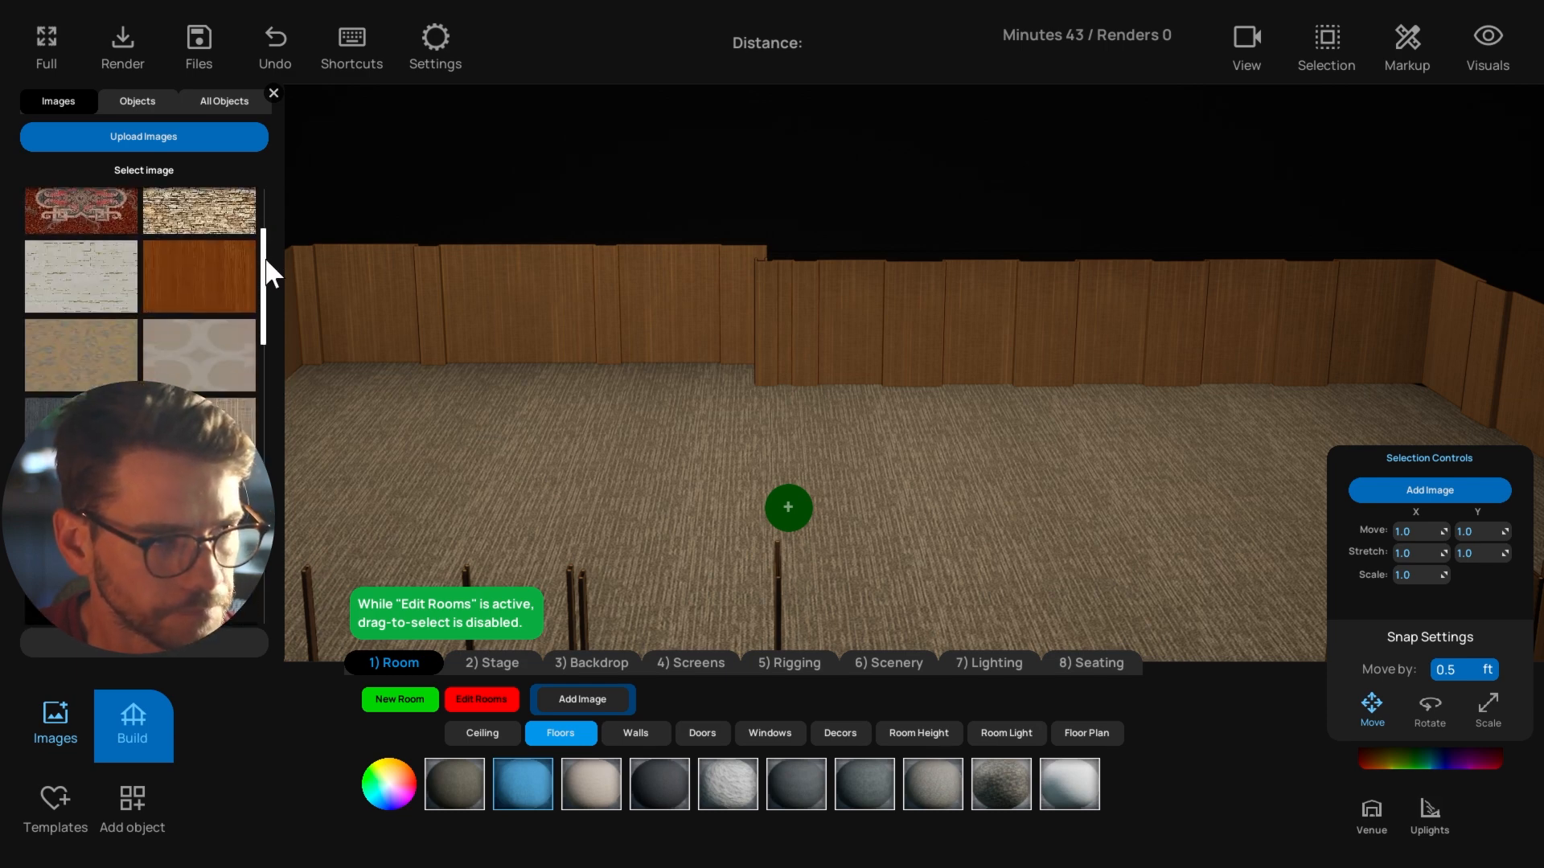
scroll(267, 259, "up", 3)
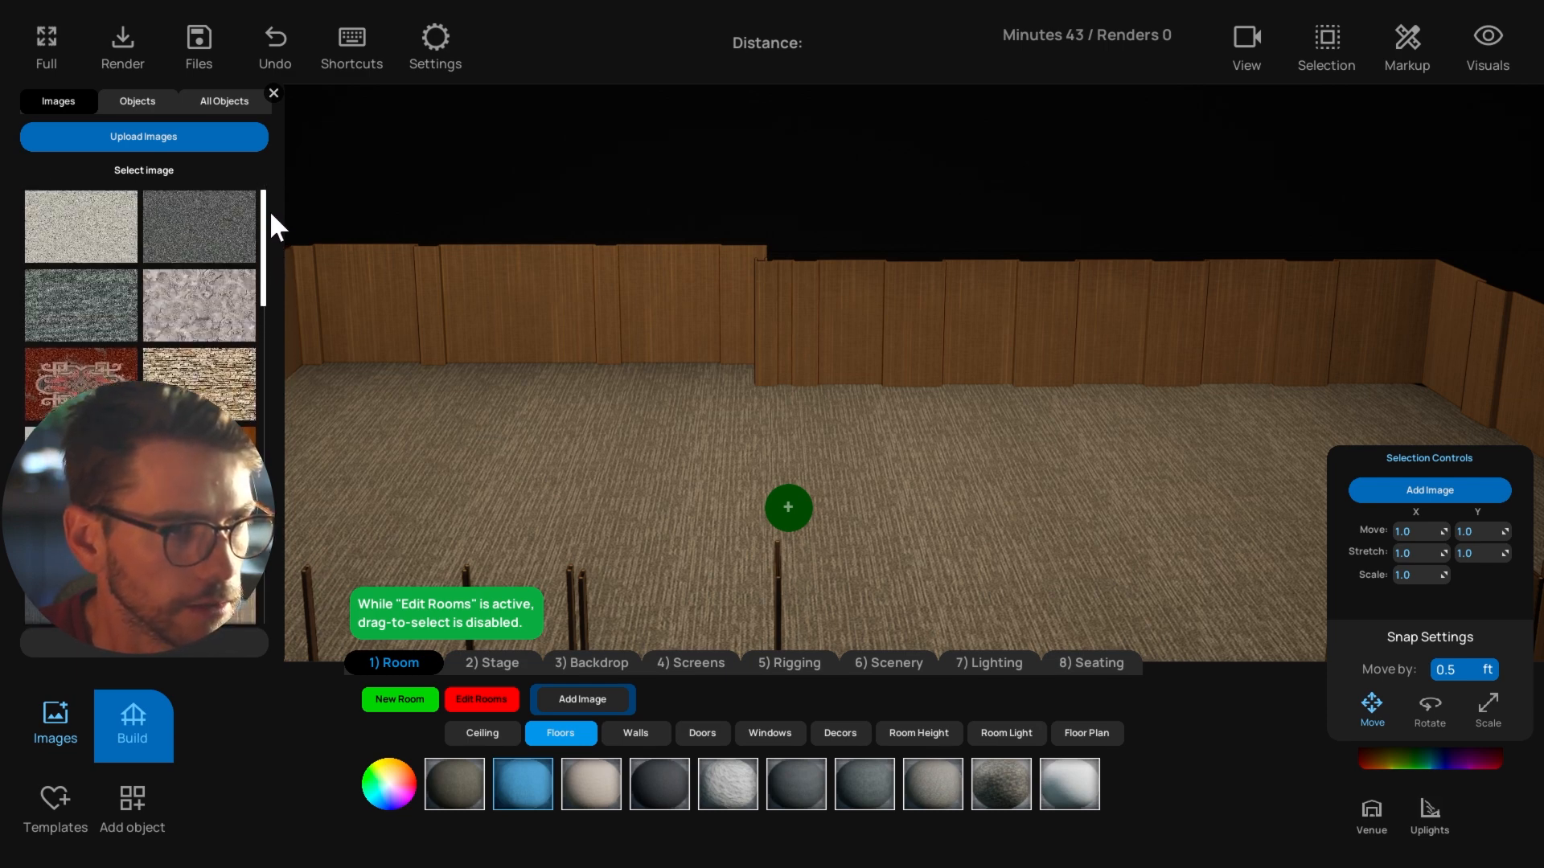
left_click(207, 321)
scroll(620, 411, "down", 3)
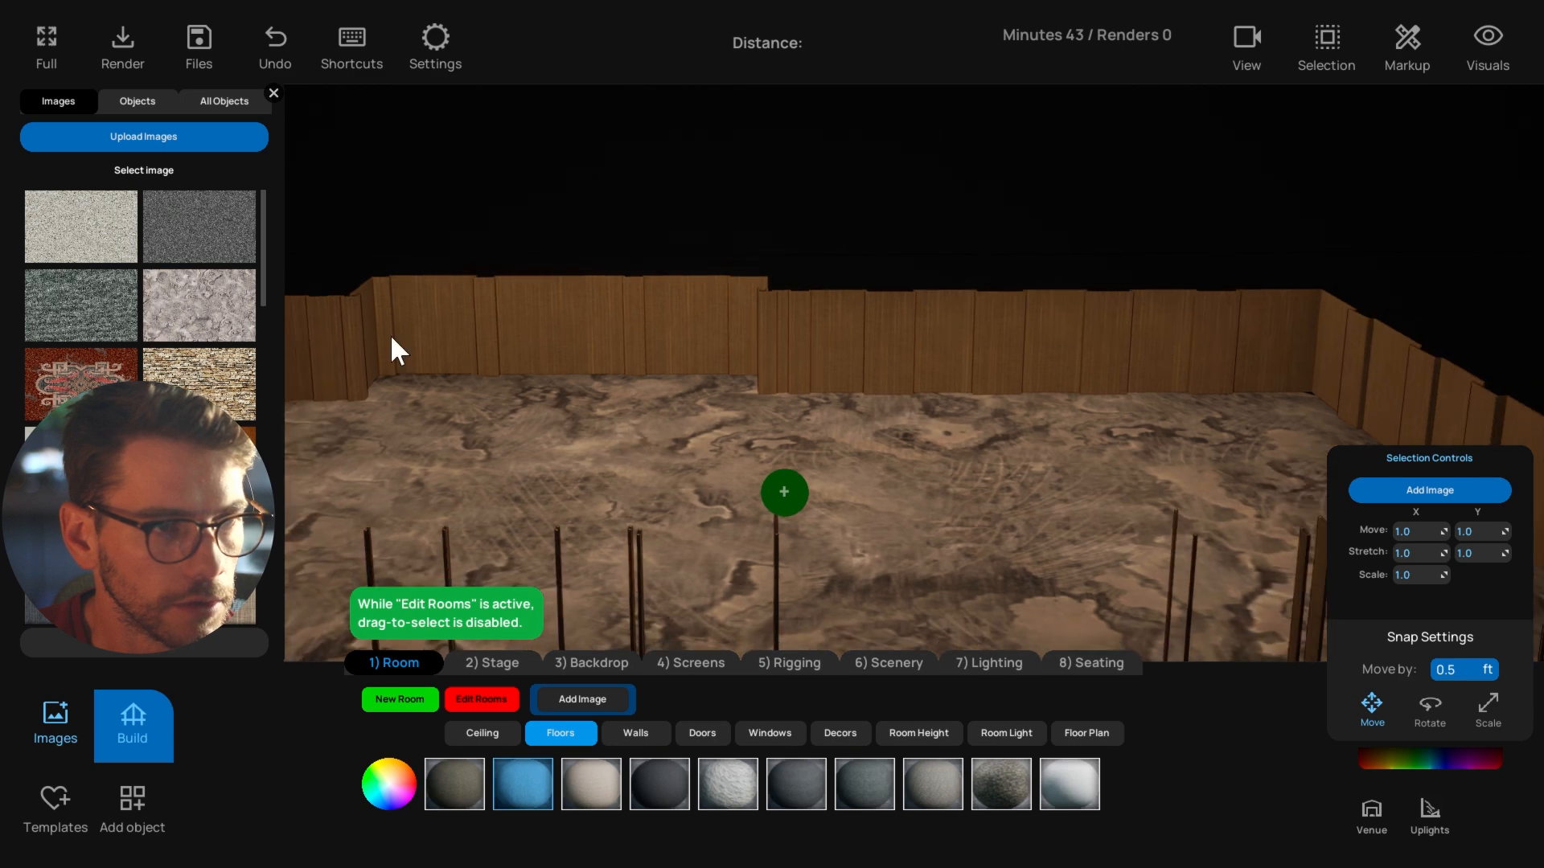
Set the floor image's scale to 7.533 and check the pattern across the room.
left_click_drag(389, 335, 1426, 576)
mouse_move(1085, 489)
left_mouse_down()
mouse_move(957, 499)
mouse_move(1102, 494)
left_mouse_up()
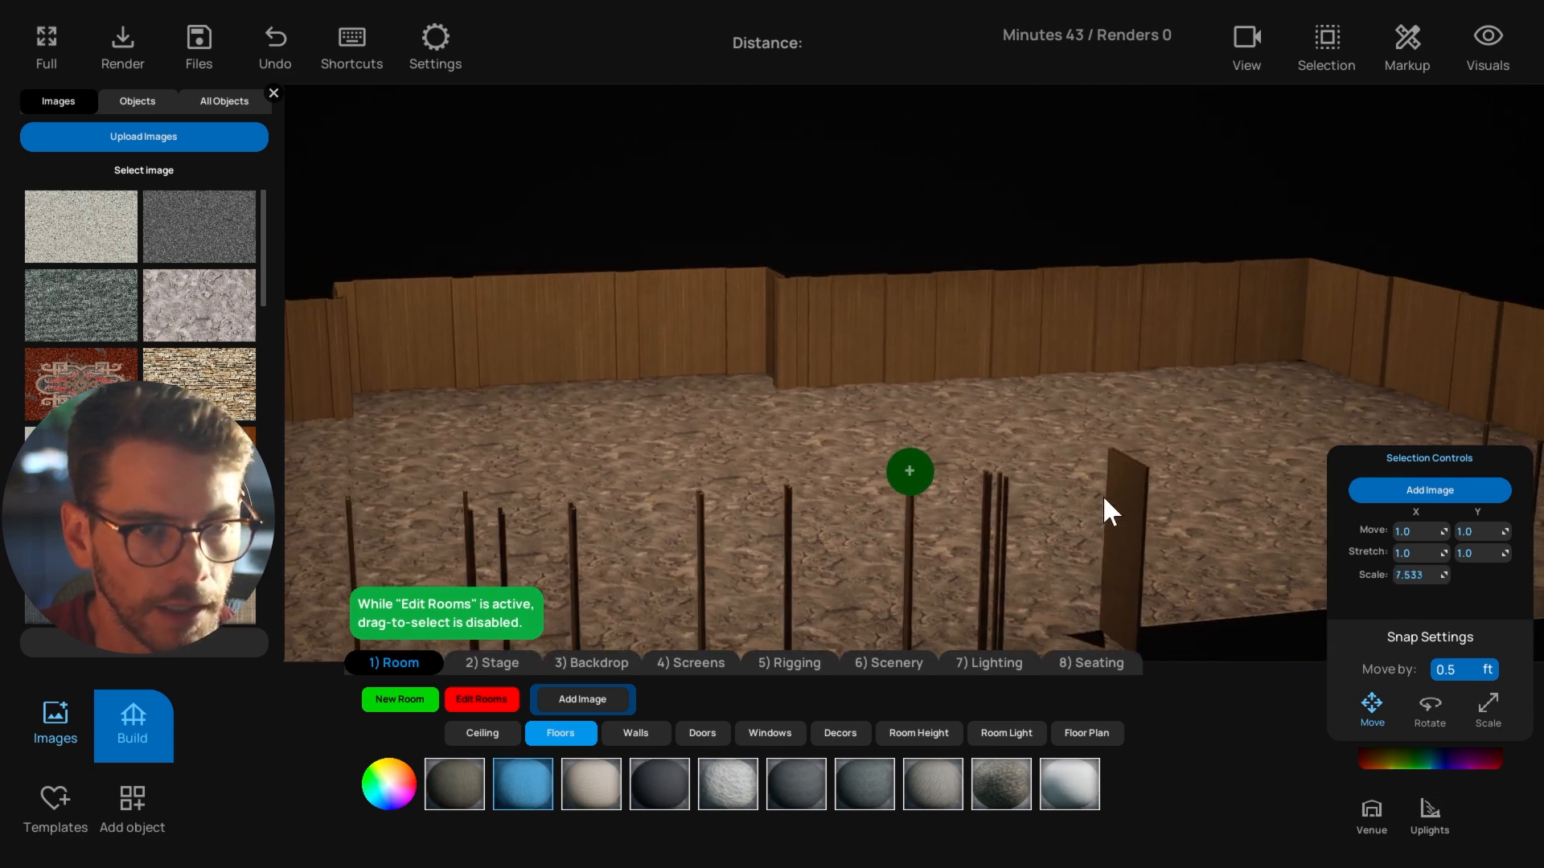
mouse_move(1103, 494)
right_mouse_down()
mouse_move(1151, 487)
mouse_move(1123, 485)
right_mouse_up()
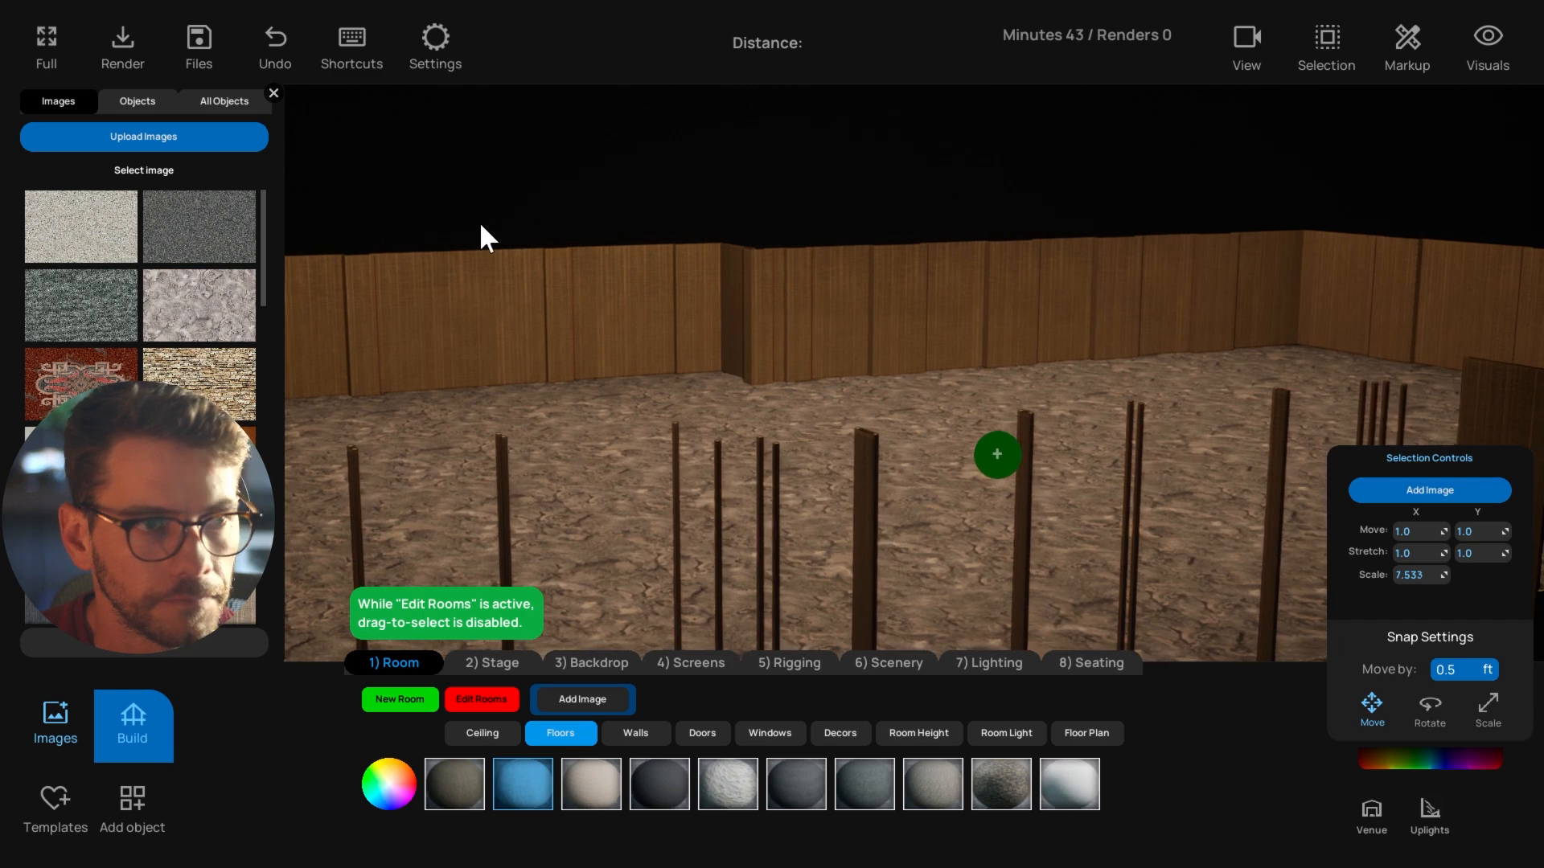
right_click_drag(839, 321, 905, 365)
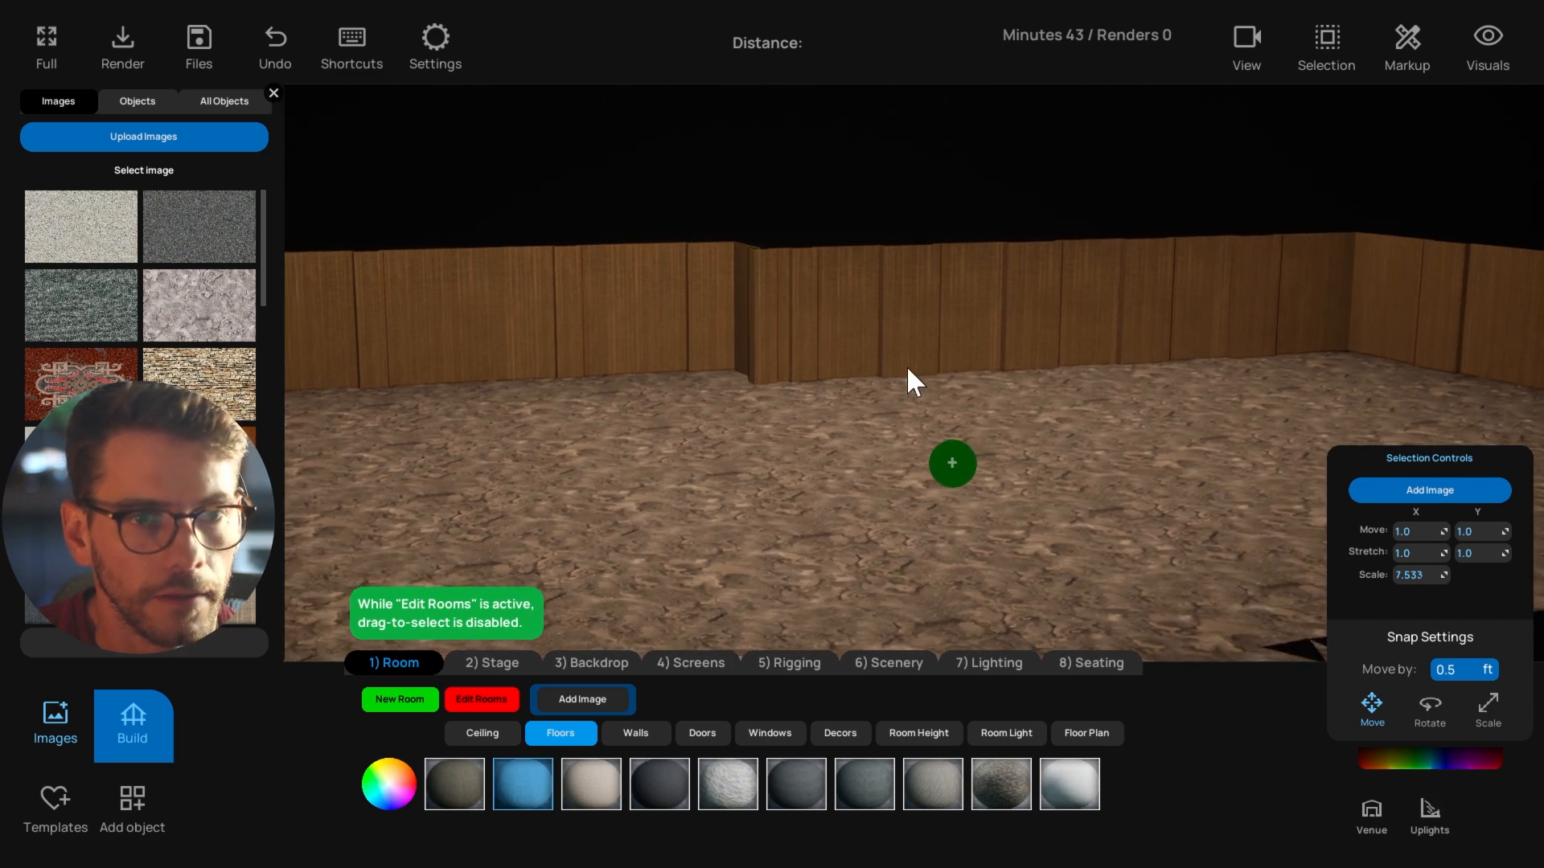
Set Room 1's height to 21 ft.
left_click(637, 732)
right_click_drag(841, 431, 934, 460)
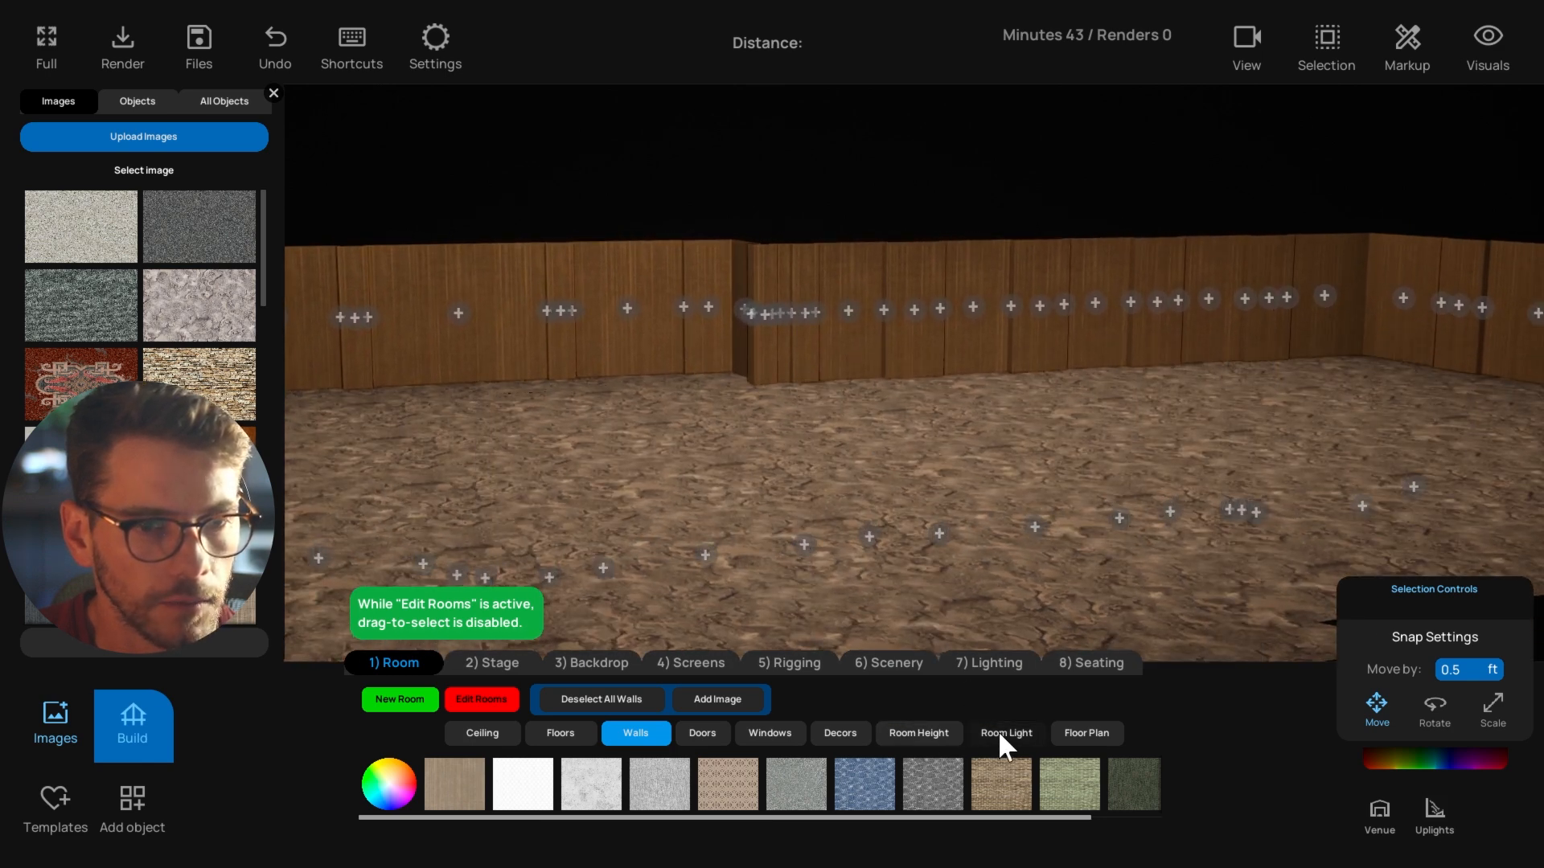
left_click(935, 734)
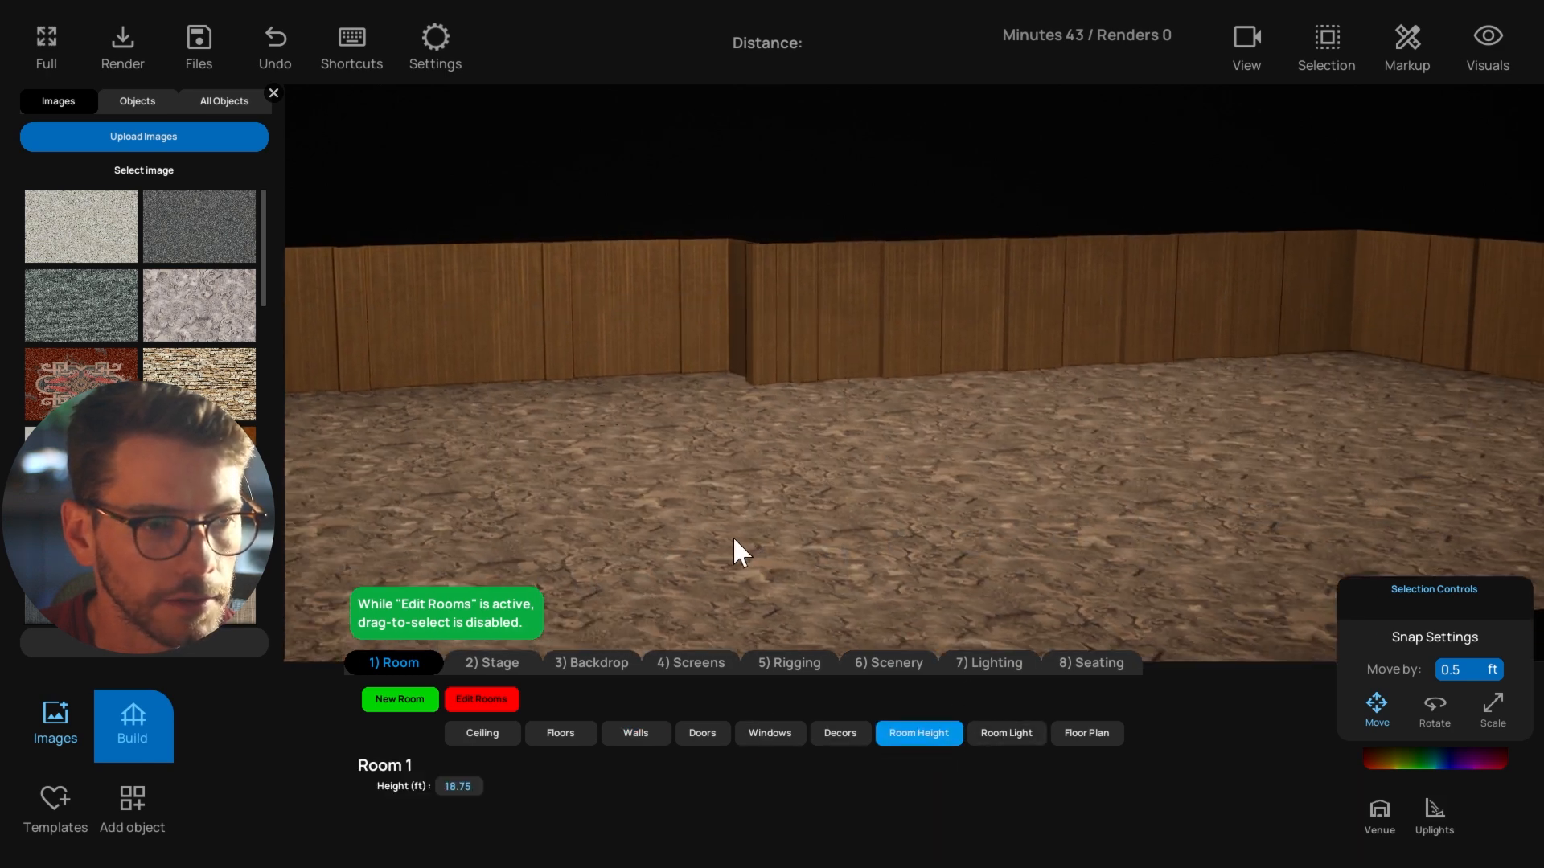
left_click(452, 784)
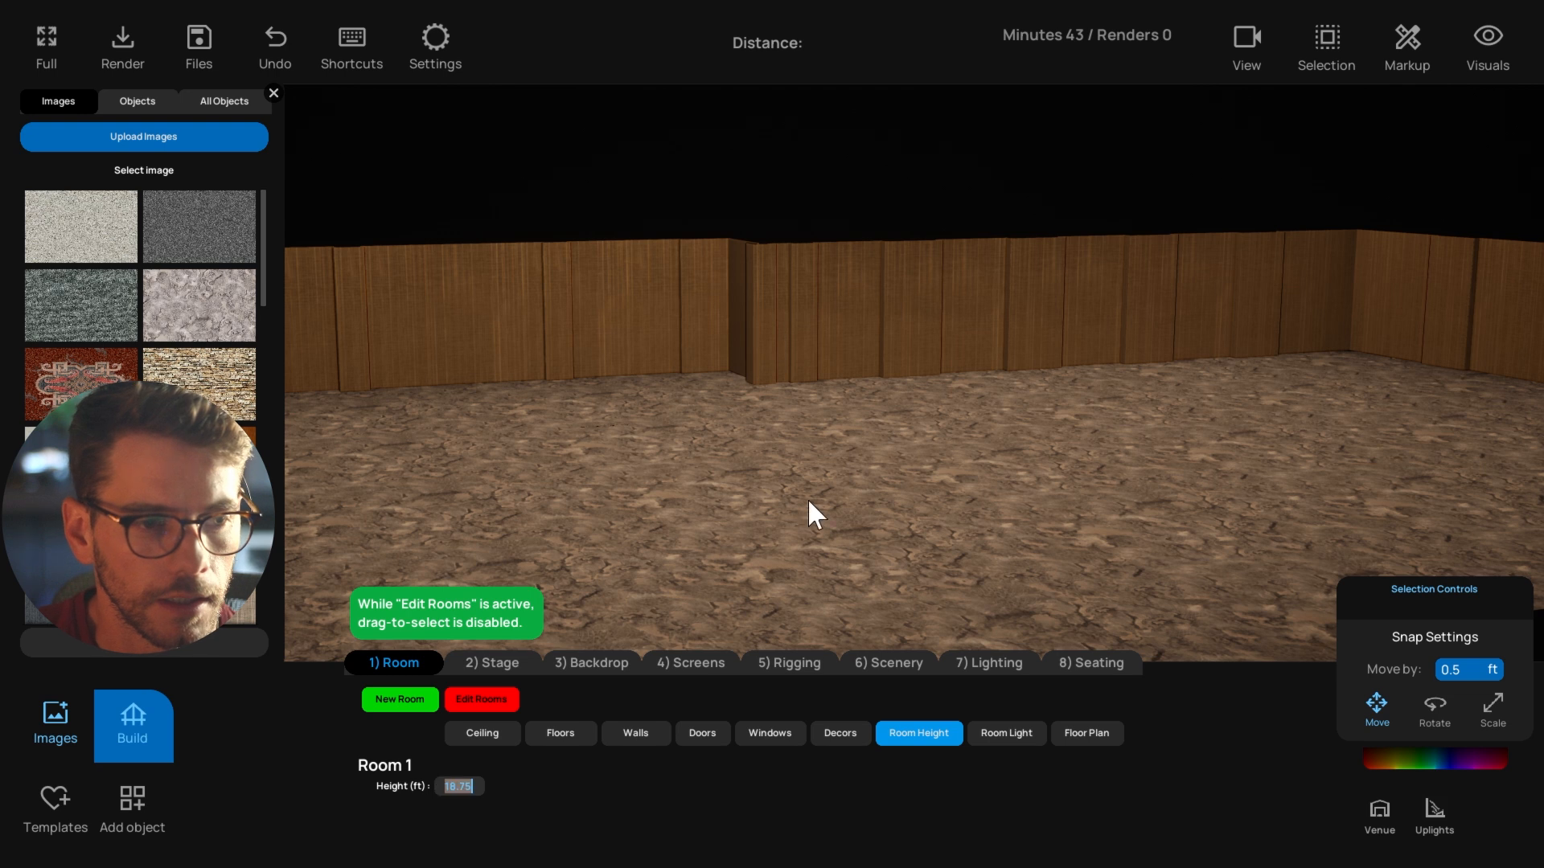
type("21")
key("Return")
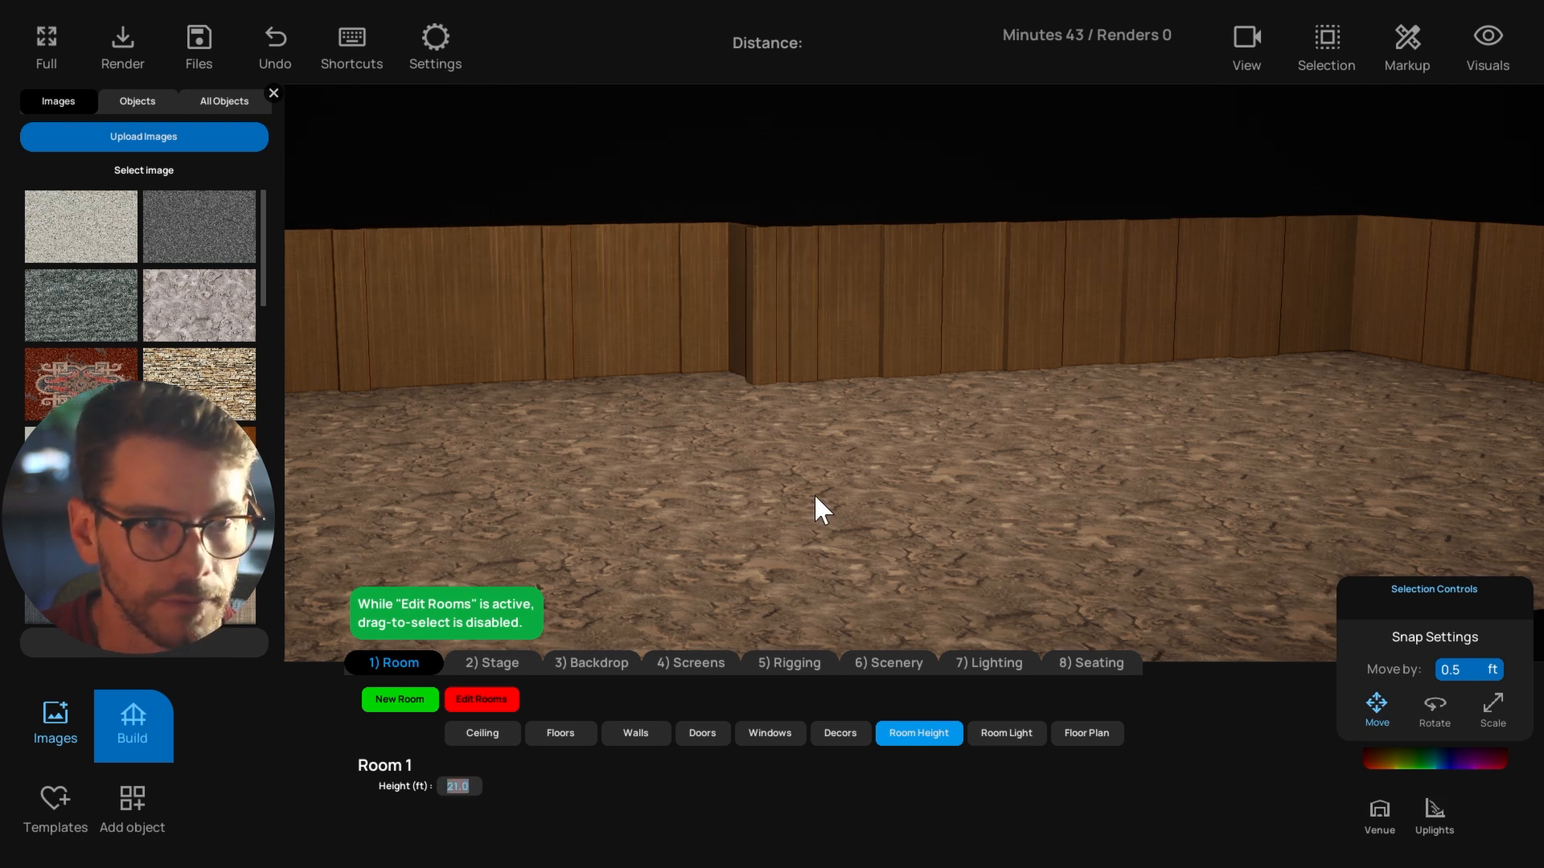
left_click_drag(462, 787, 478, 787)
left_click(473, 788)
type("21")
key("Return")
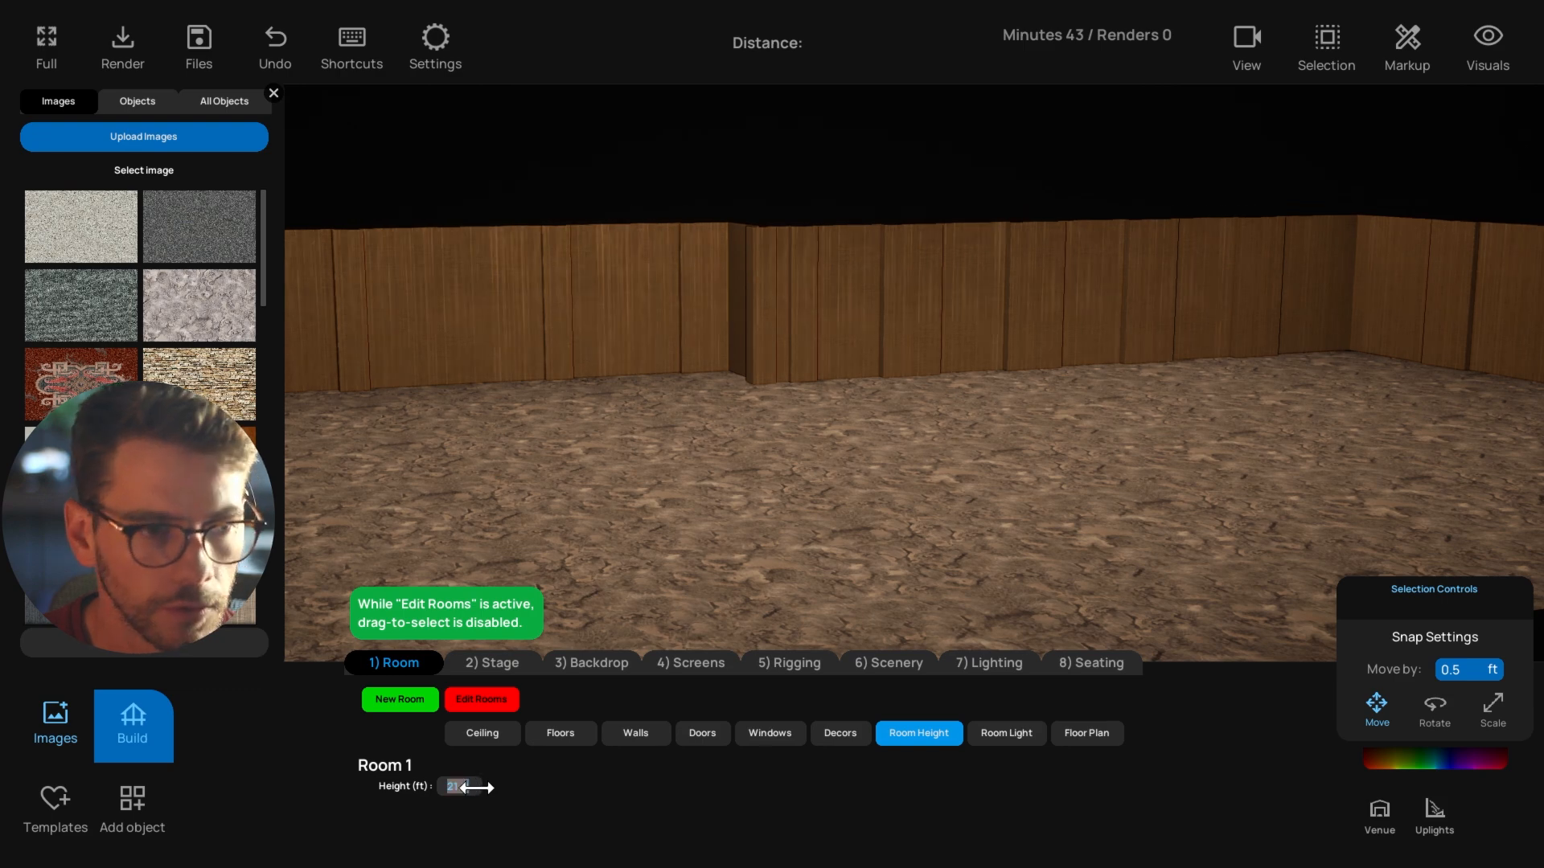
Brighten Room 1 by raising its room light value to 54899.75.
left_click(1009, 730)
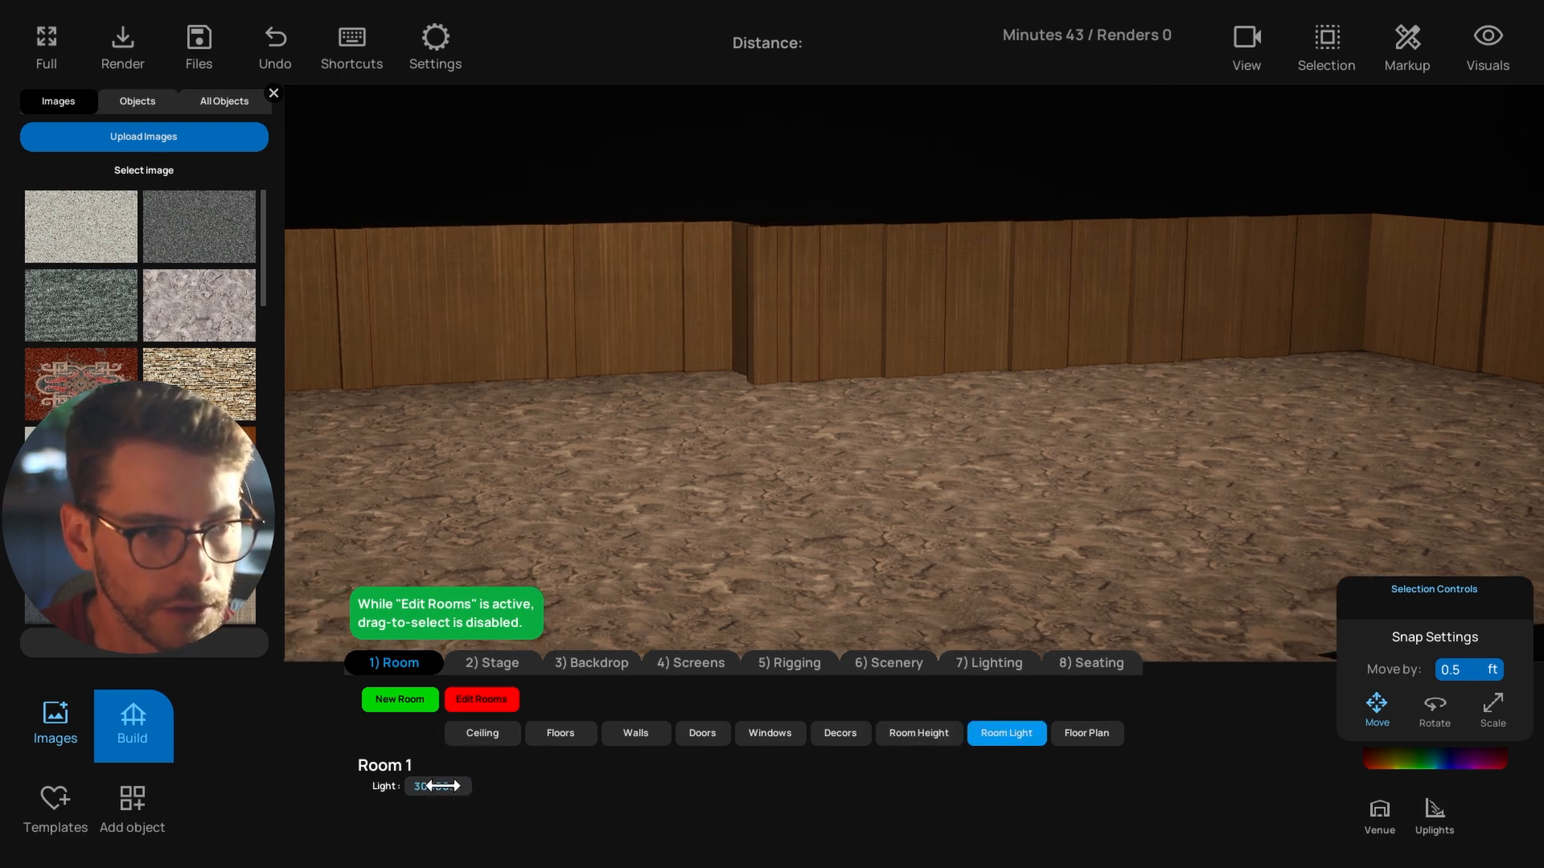
left_click_drag(437, 787, 464, 786)
left_click_drag(914, 479, 616, 566)
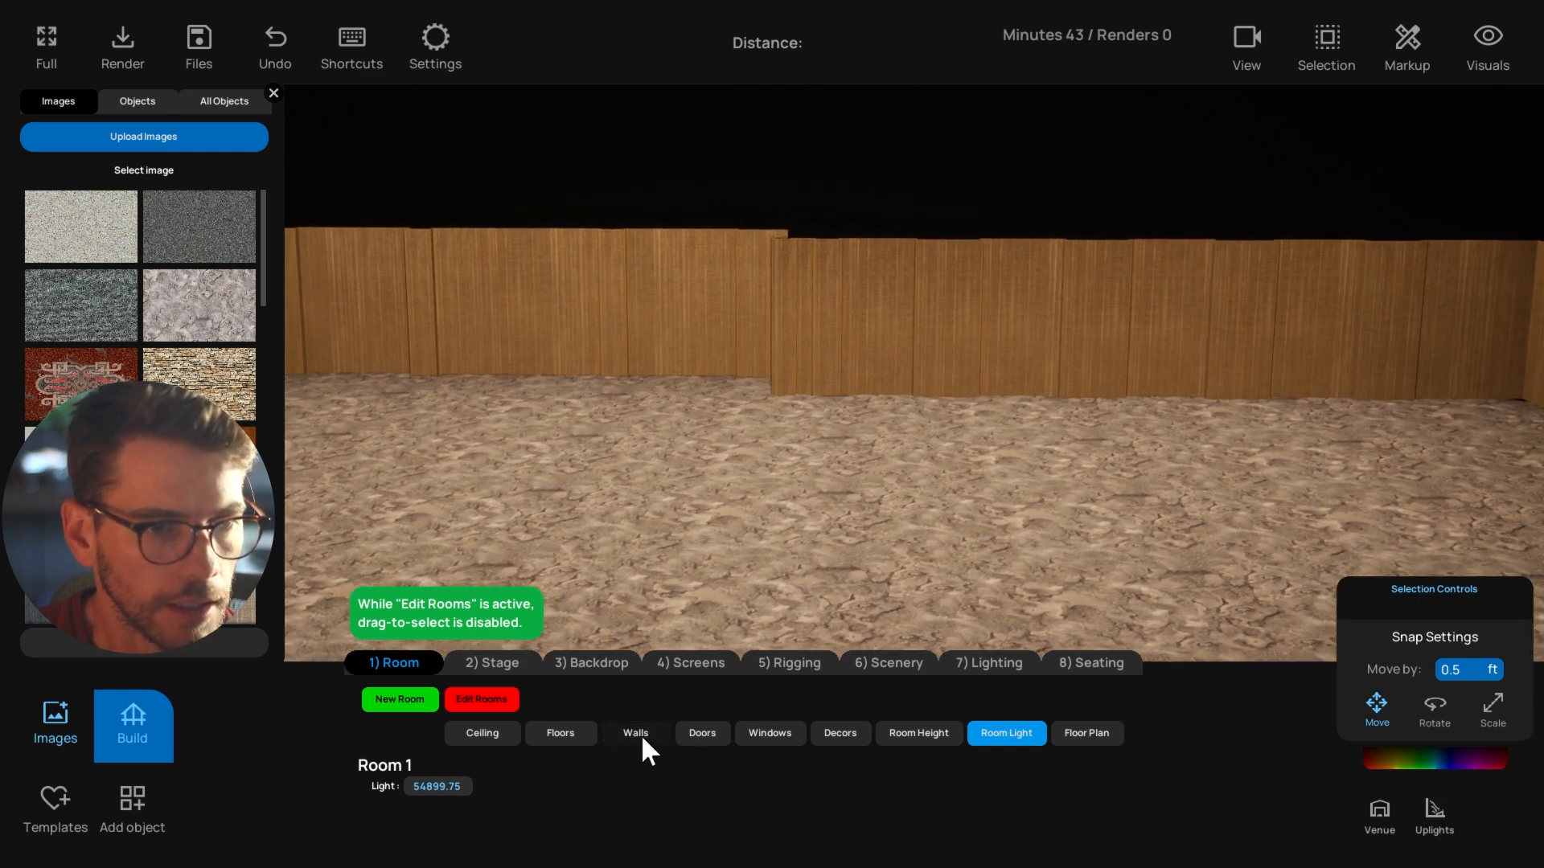
left_click(702, 732)
left_click(766, 731)
left_click(846, 732)
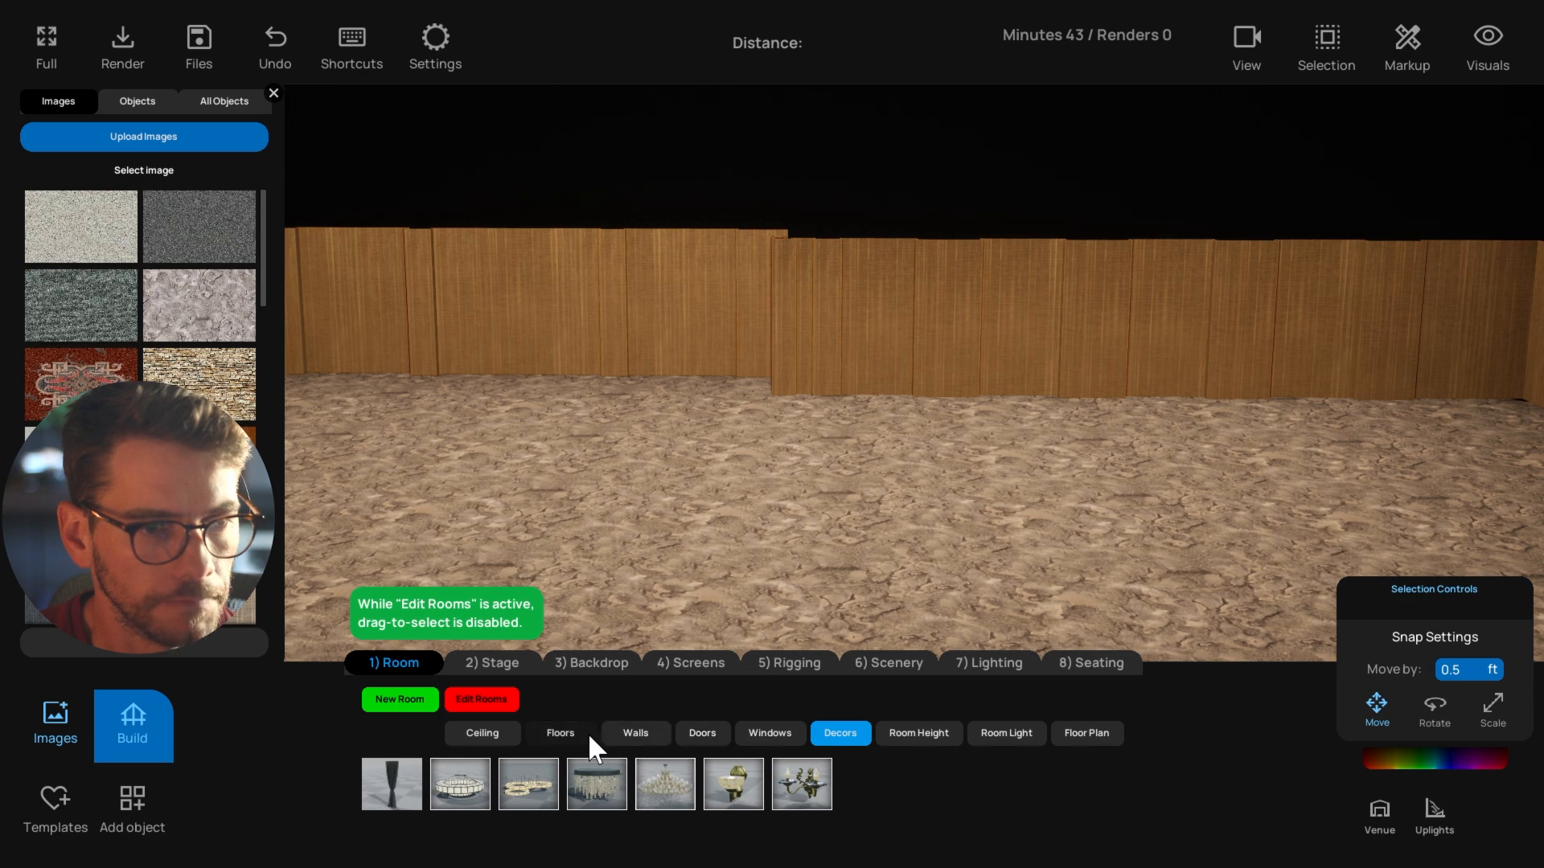
left_click(625, 732)
Add a beamed ceiling shape with recessed lights to the room and close the image library.
left_click(505, 733)
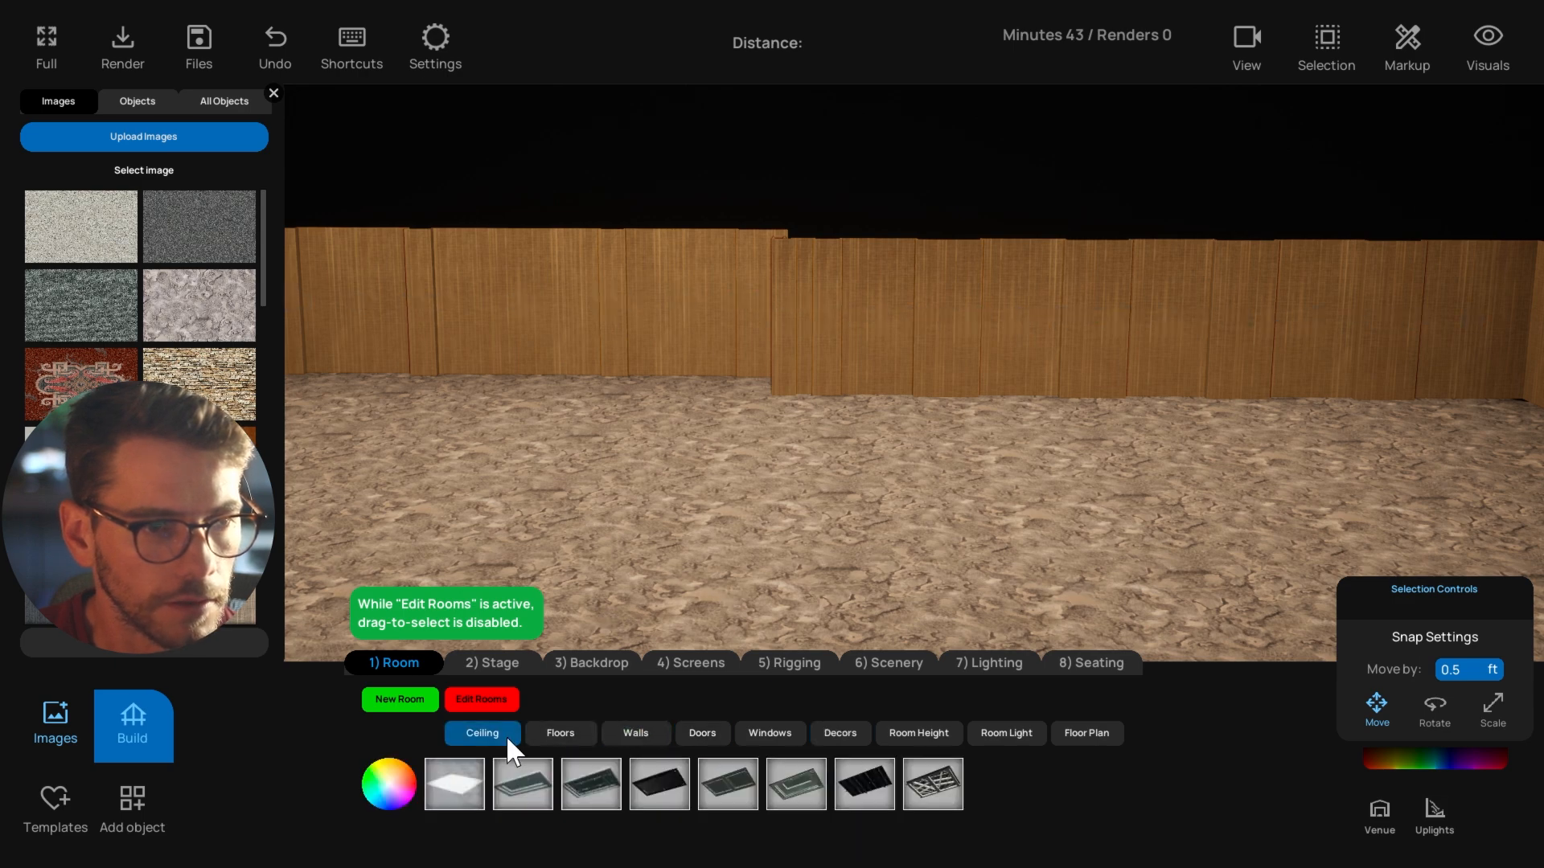
left_click(598, 781)
right_click_drag(738, 551, 821, 484)
left_click(534, 794)
left_click(584, 805)
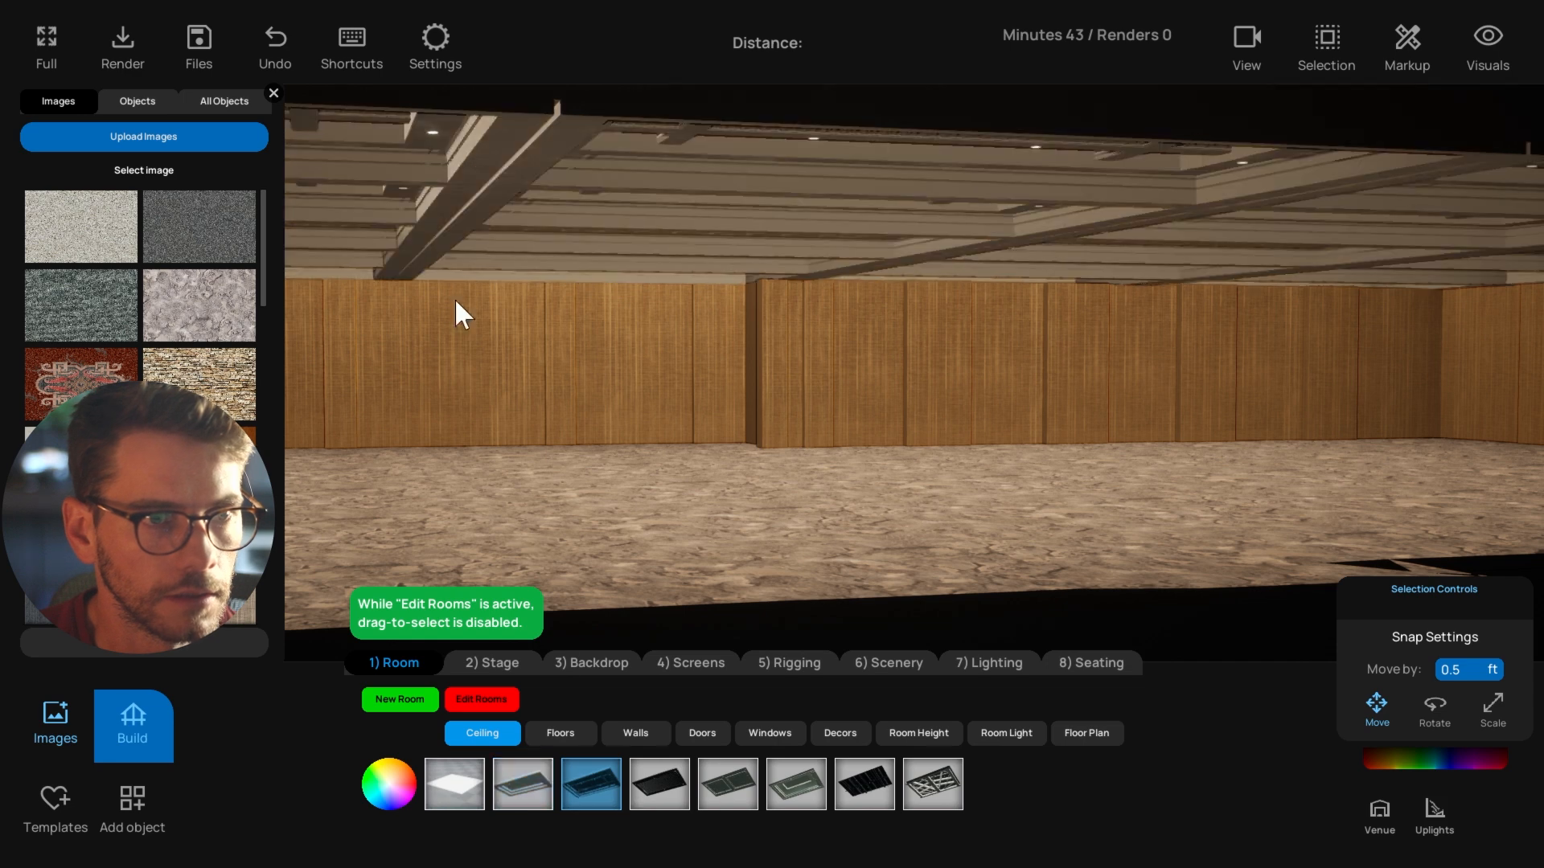
left_click(272, 94)
right_click_drag(611, 366, 640, 380)
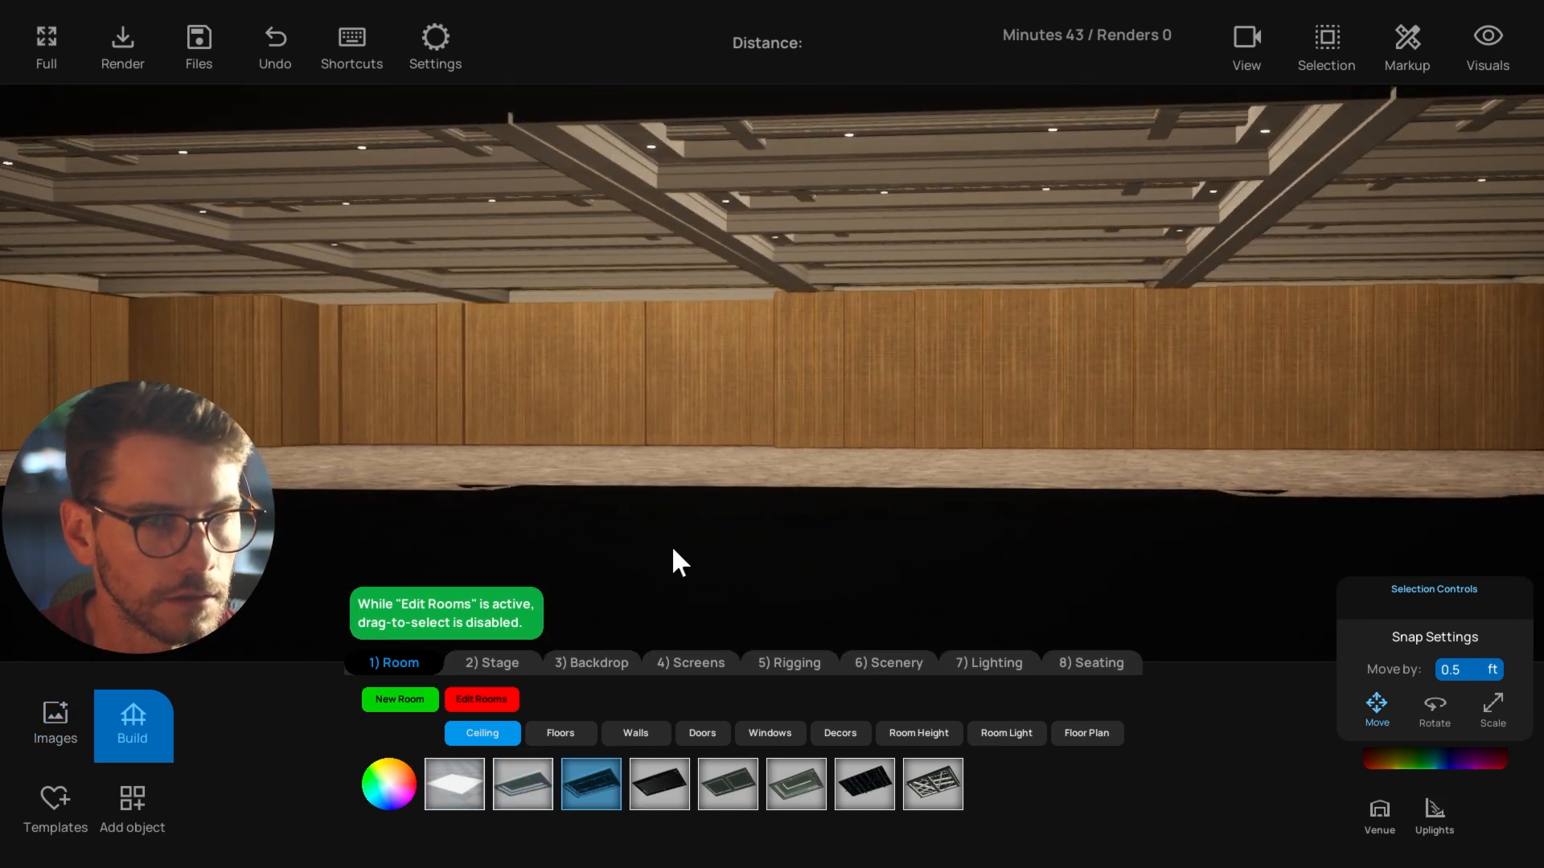
Try the dark slatted and the ornate coffered shapes, among others, on the room's ceiling.
left_click(643, 792)
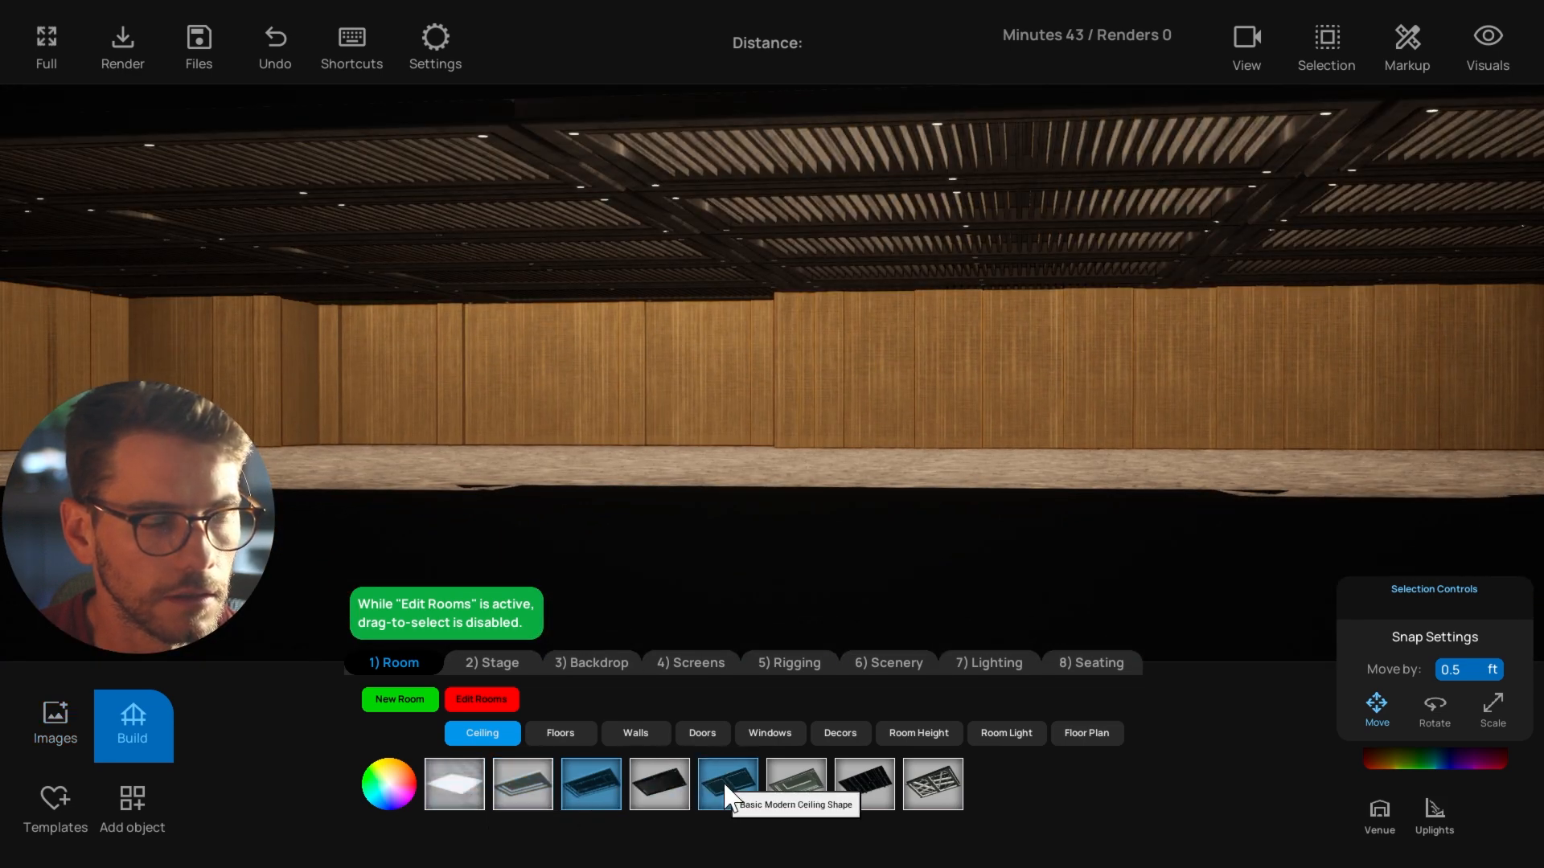
left_click(698, 794)
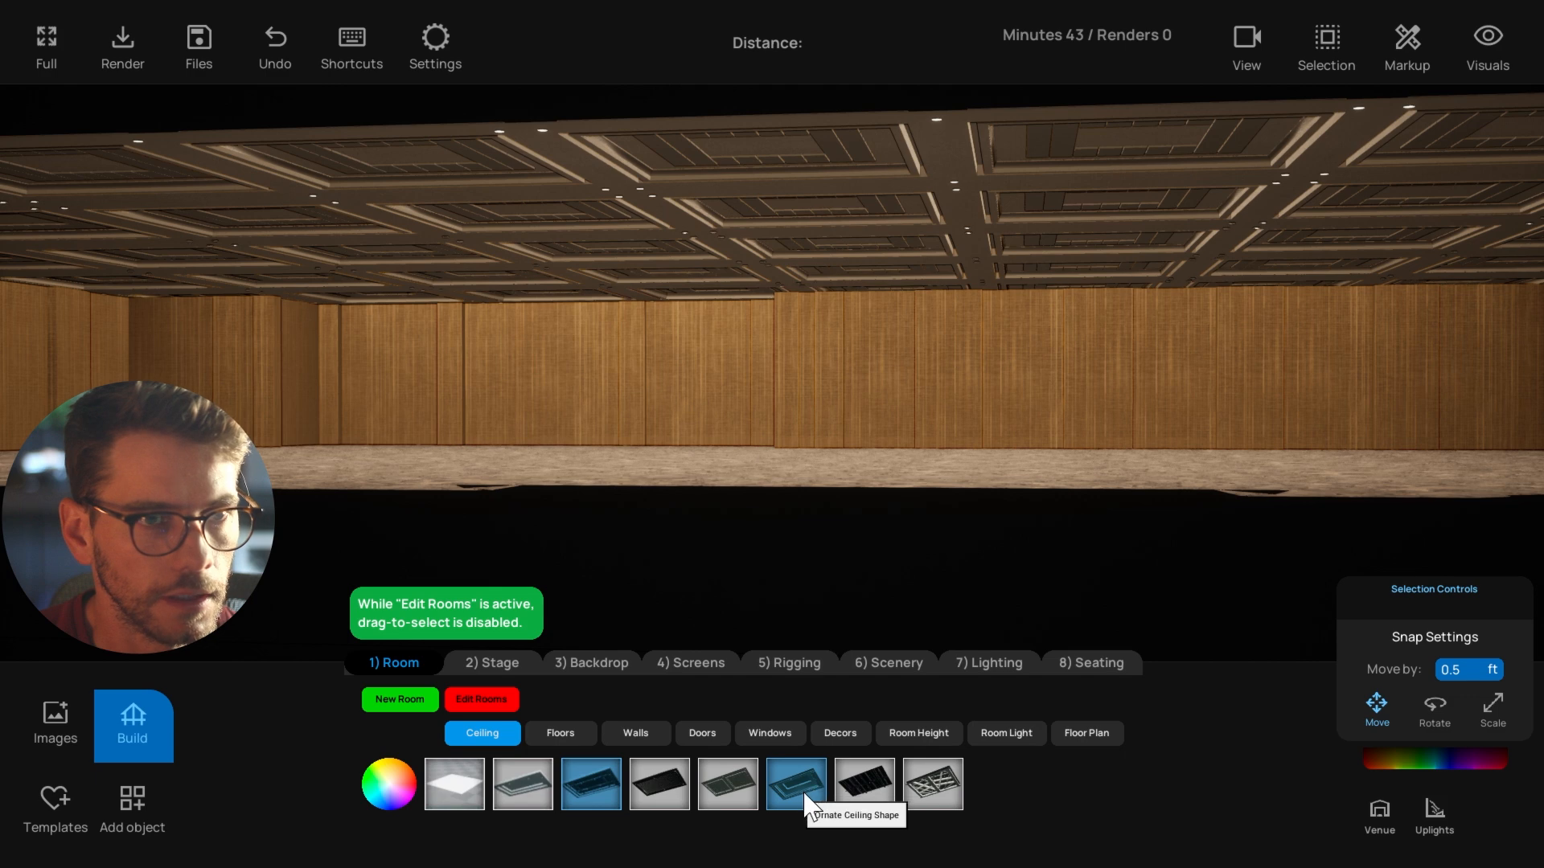
right_click_drag(760, 605, 779, 616)
left_click(653, 786)
left_click(703, 792)
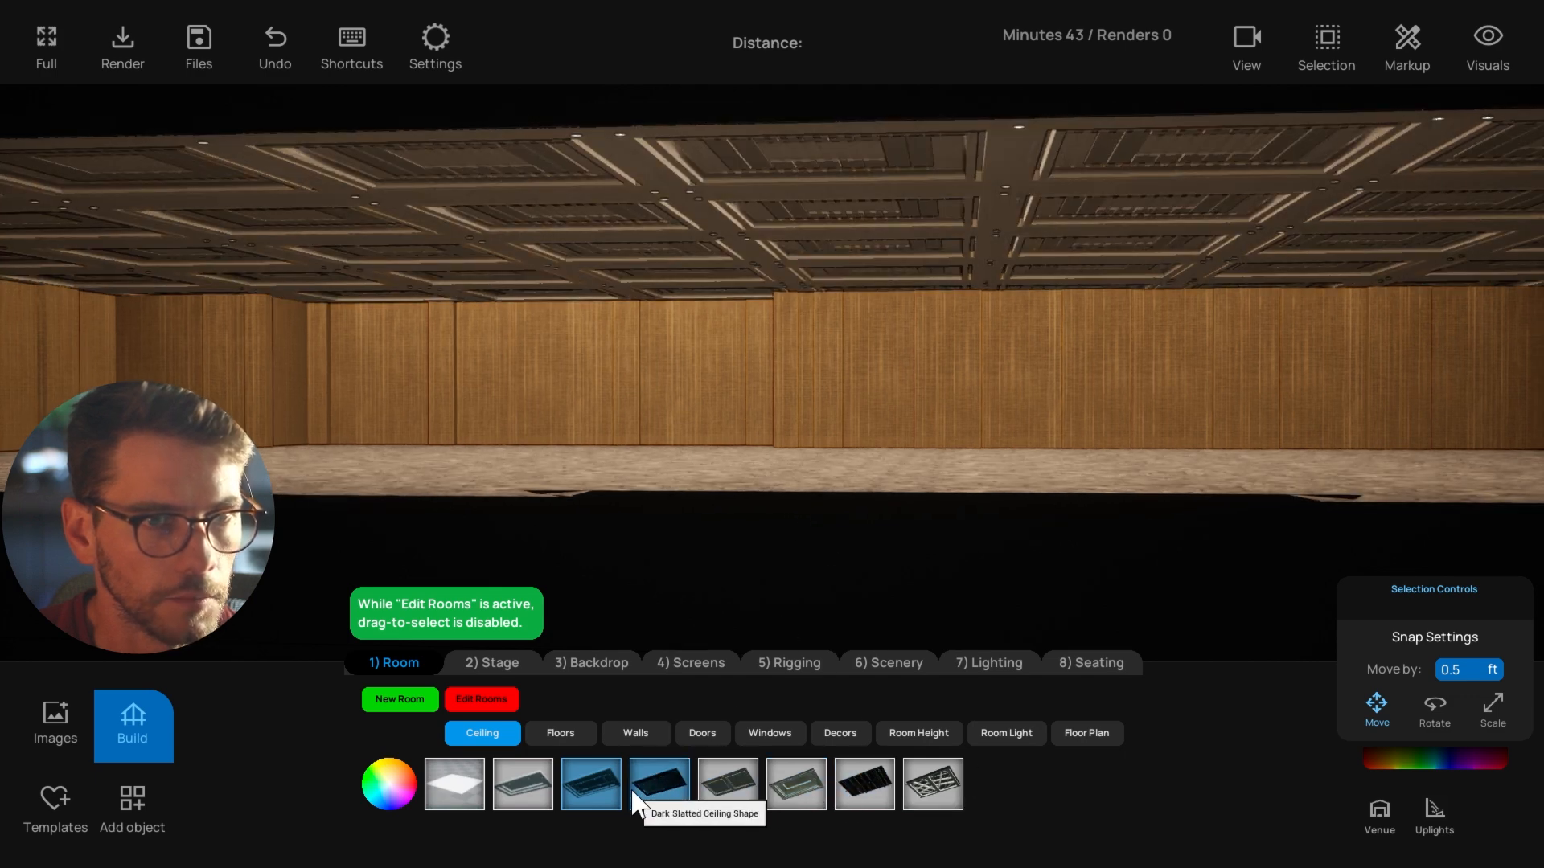
left_click(569, 789)
left_click(522, 792)
left_click(589, 792)
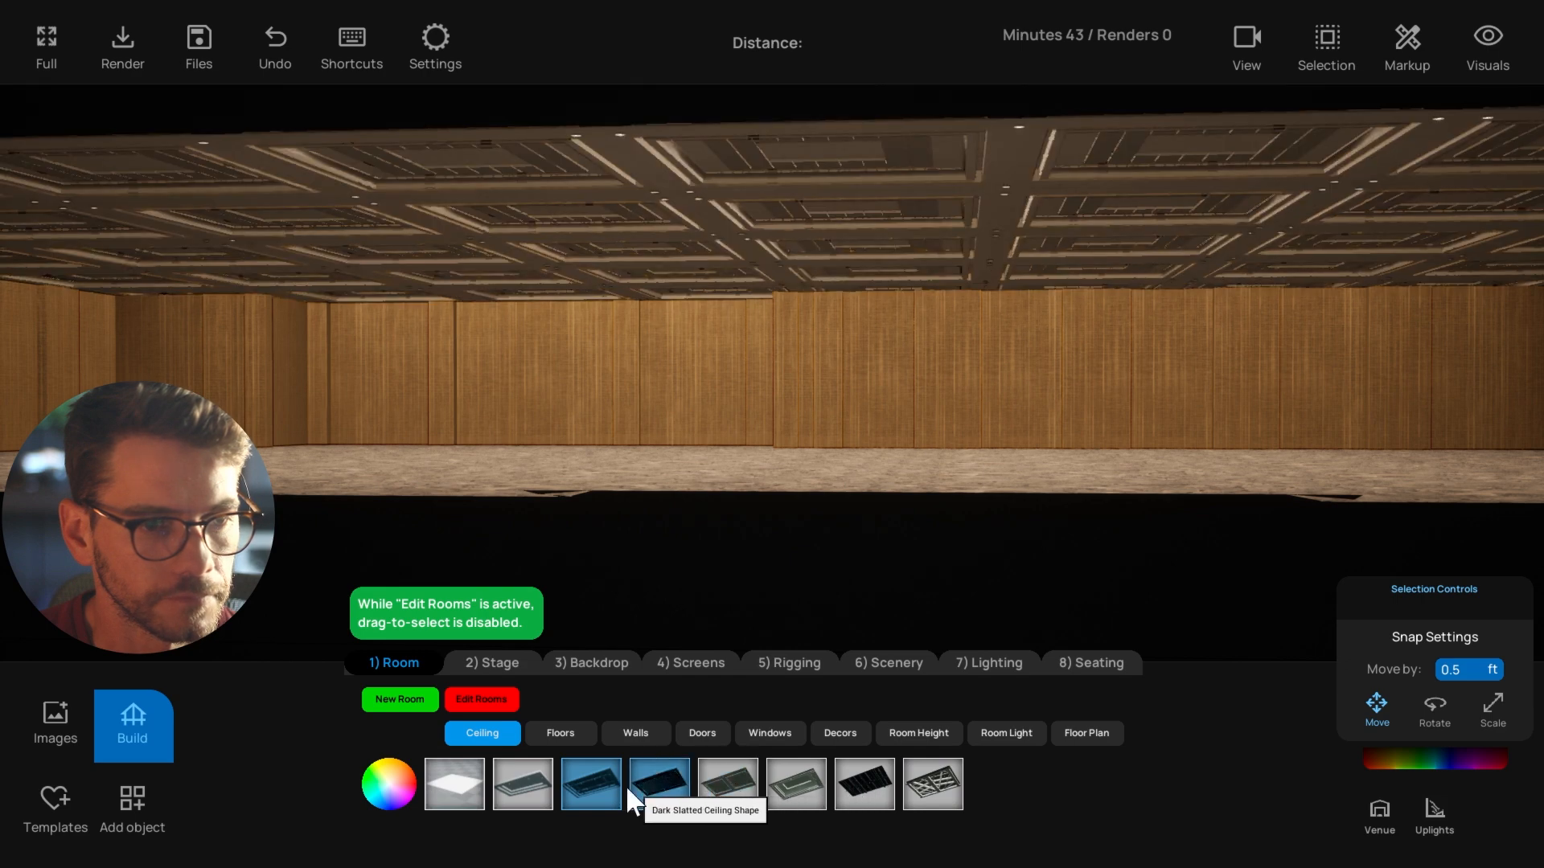
Bring up the room's wall segments for editing and look over them along the far side in 3D.
right_click_drag(754, 465, 846, 499)
left_click(635, 734)
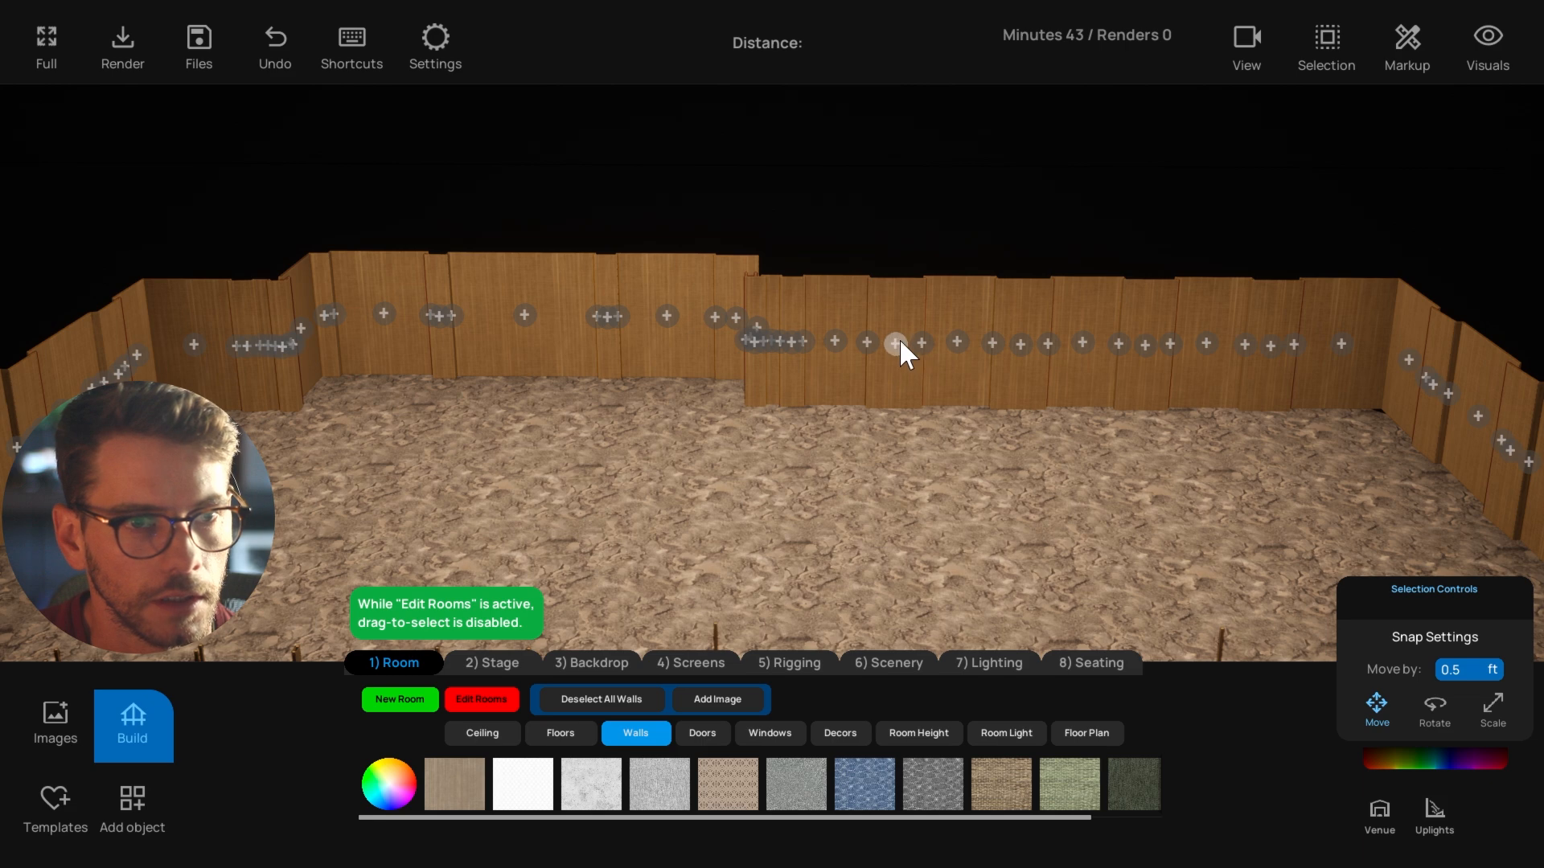
mouse_move(898, 353)
right_mouse_down()
mouse_move(889, 374)
mouse_move(845, 384)
right_mouse_up()
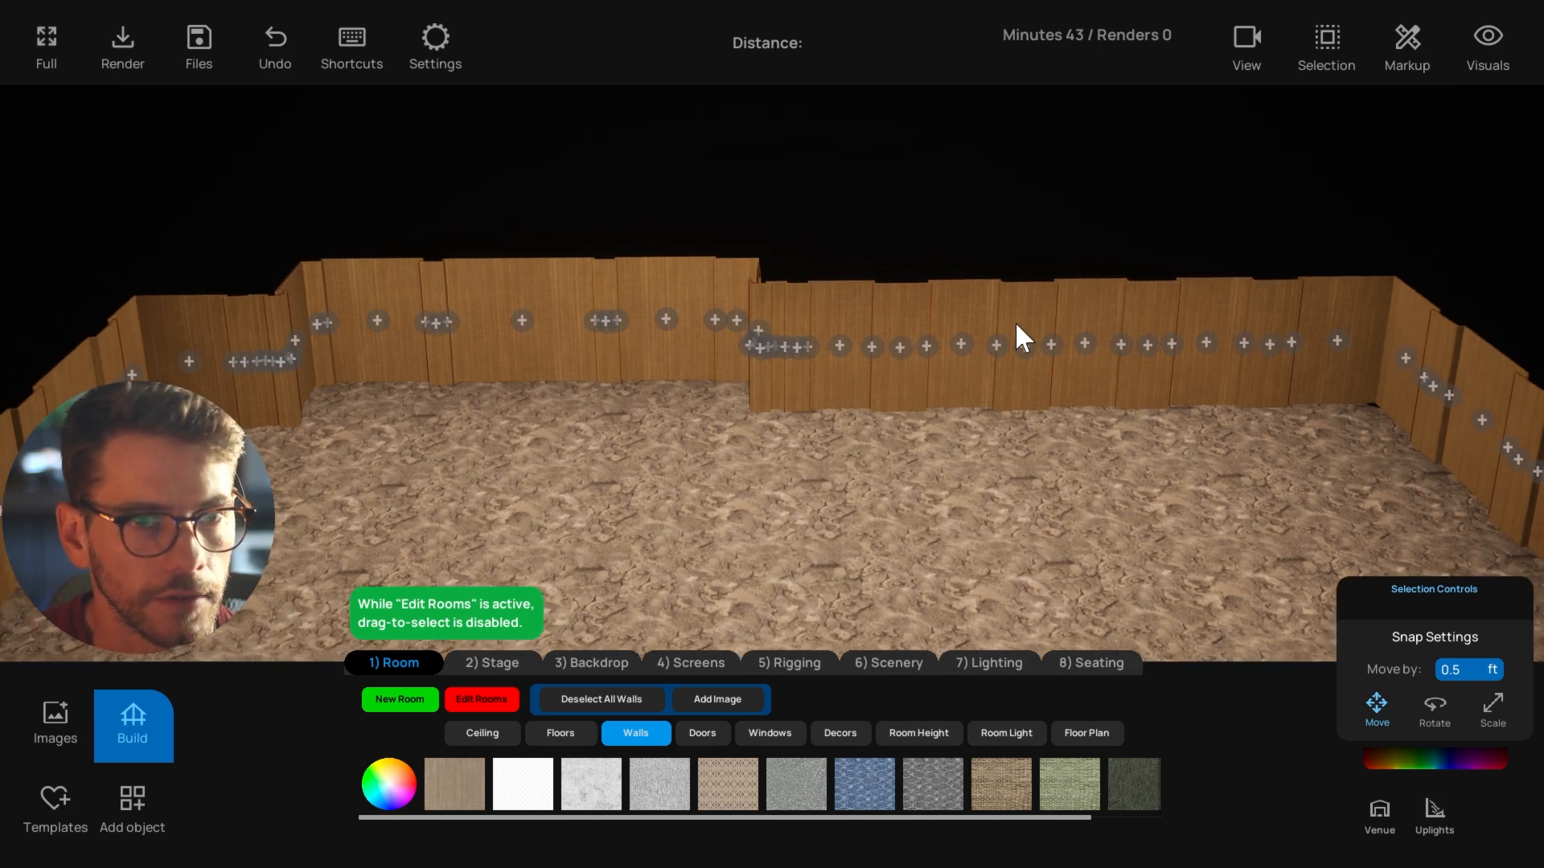
right_click_drag(997, 435, 986, 435)
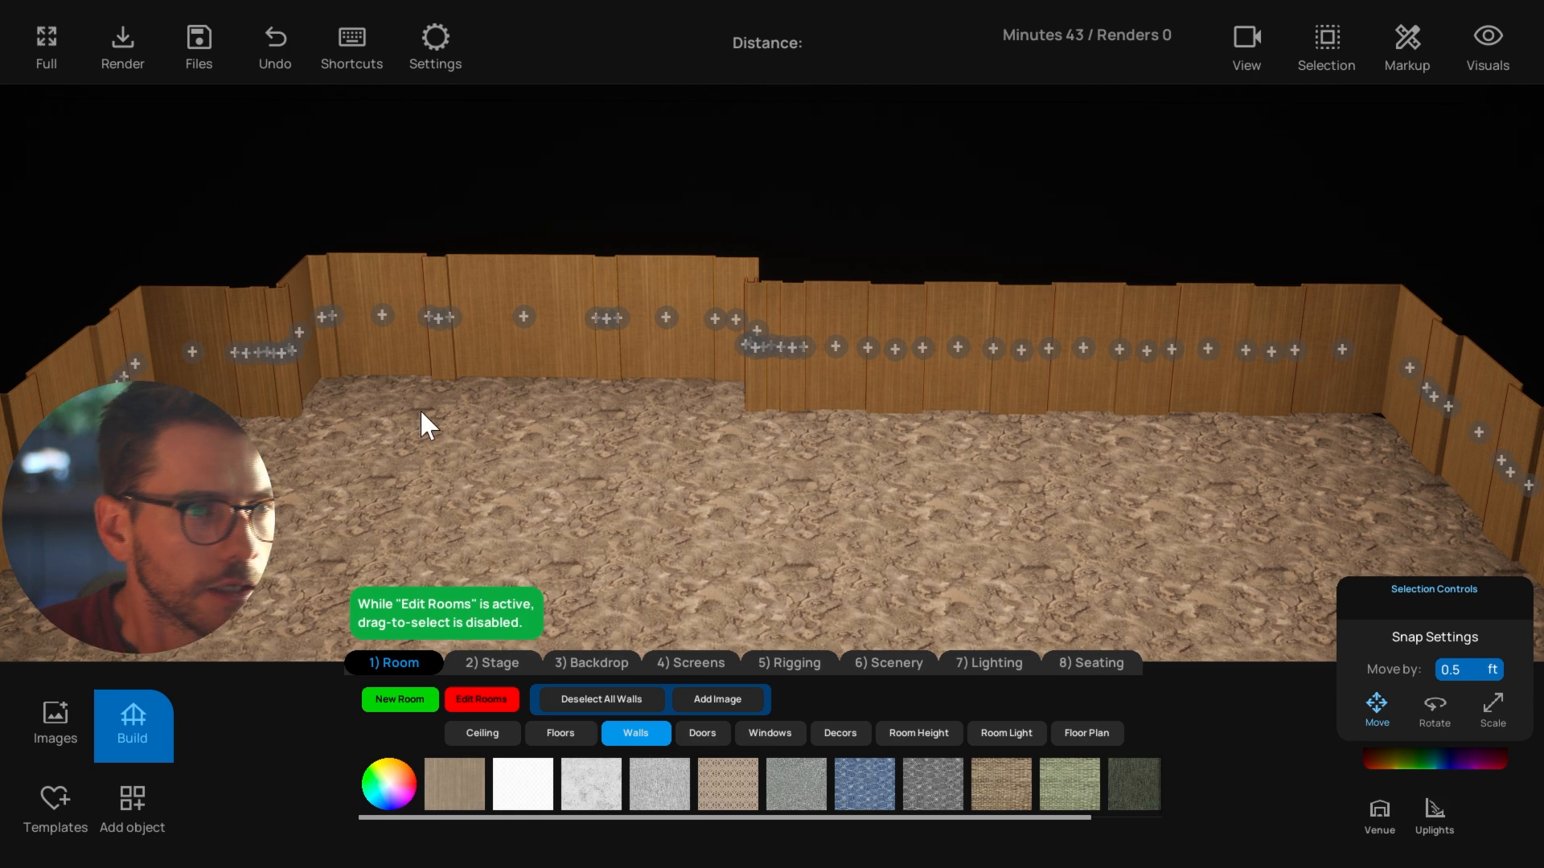
right_click_drag(421, 412, 392, 413)
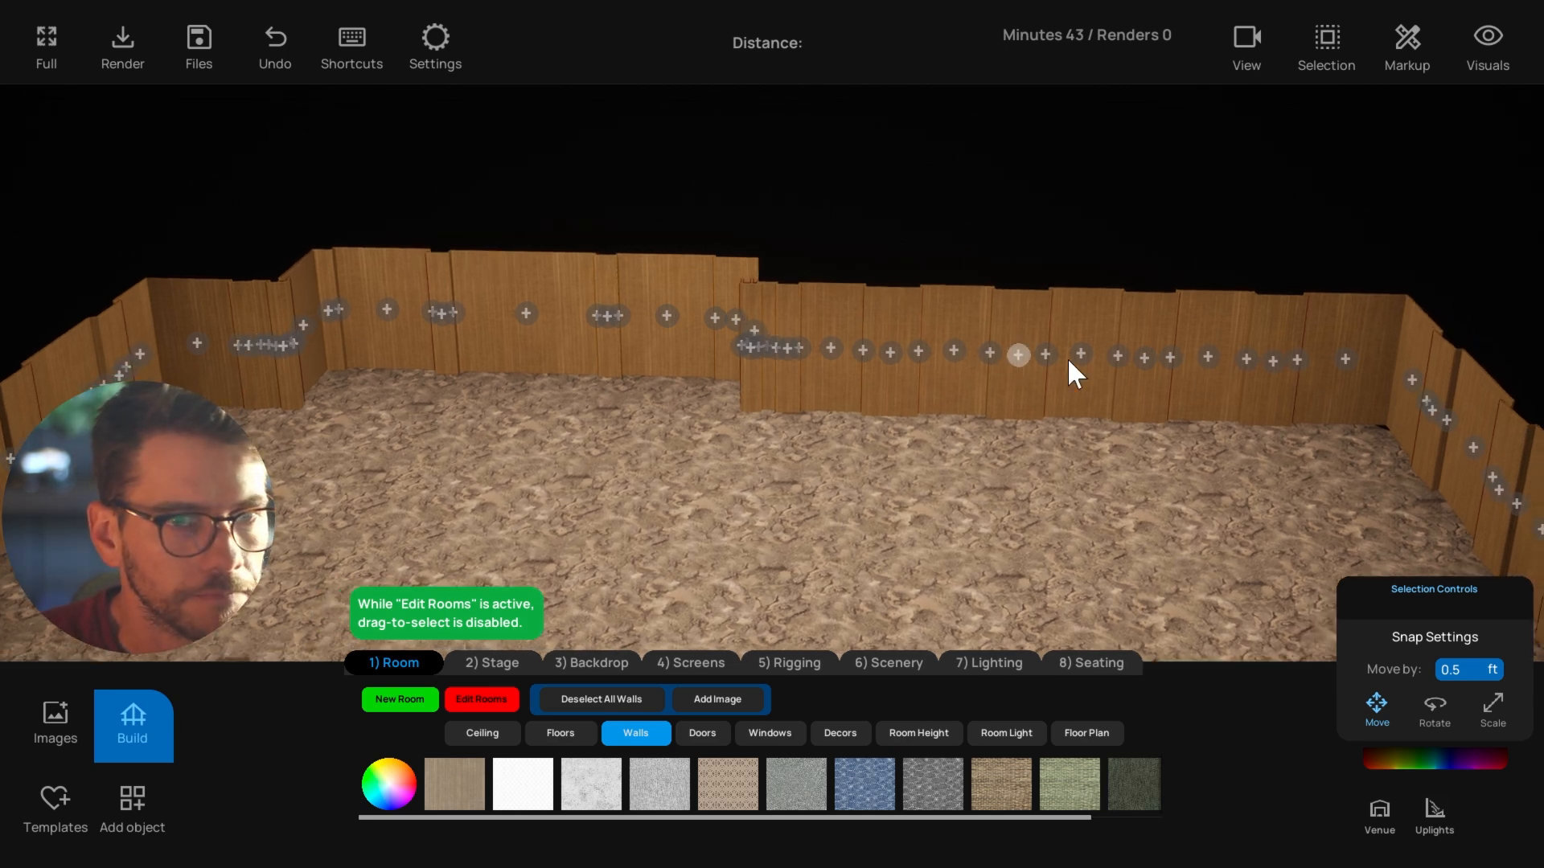
mouse_move(1187, 438)
right_mouse_down()
mouse_move(1164, 427)
mouse_move(1215, 430)
right_mouse_up()
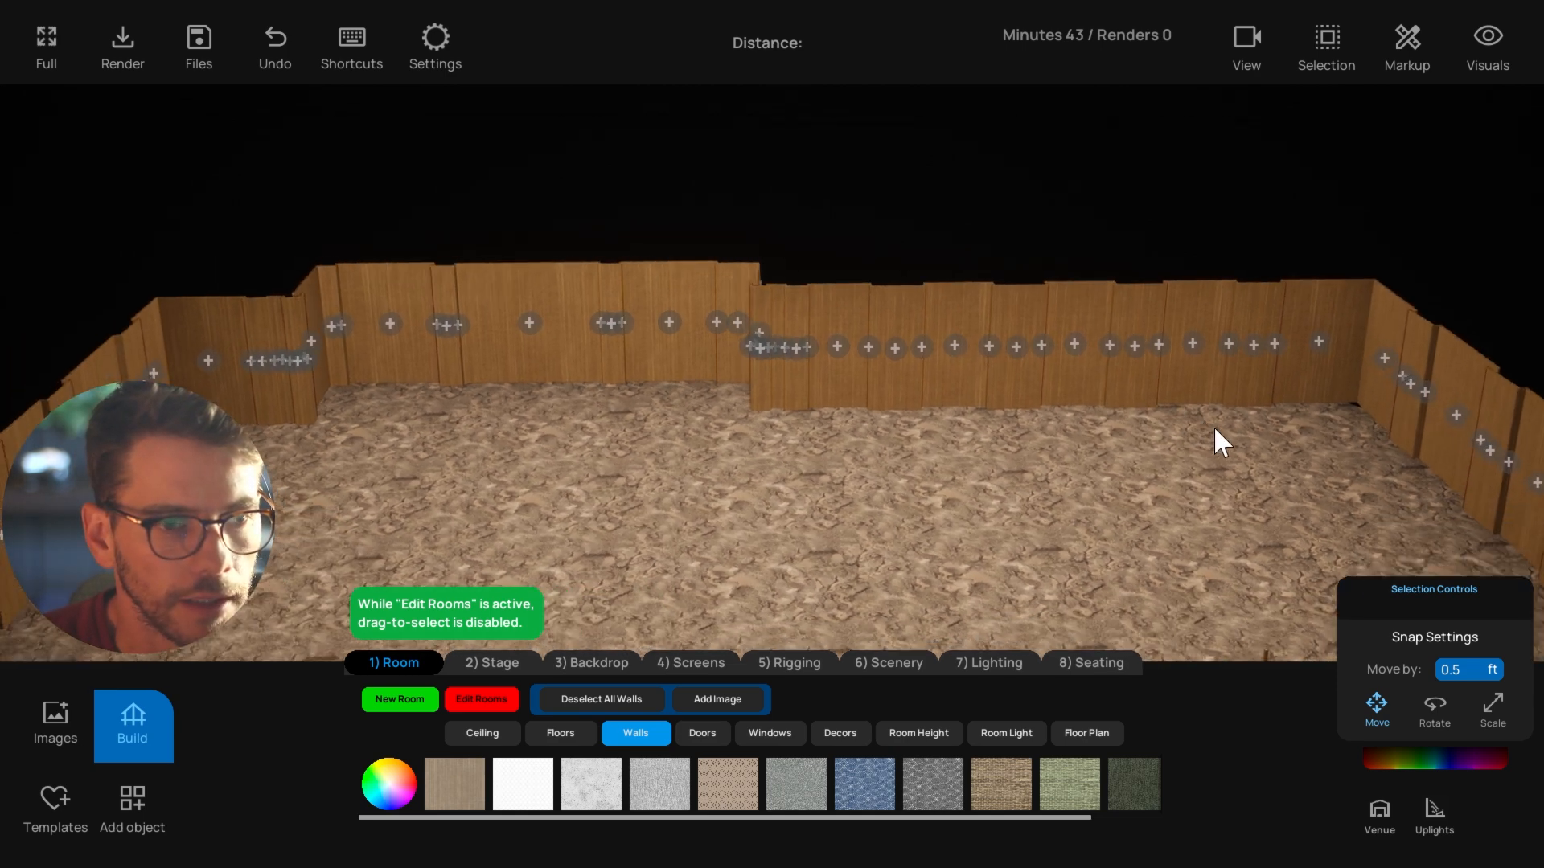
right_click_drag(939, 434, 907, 431)
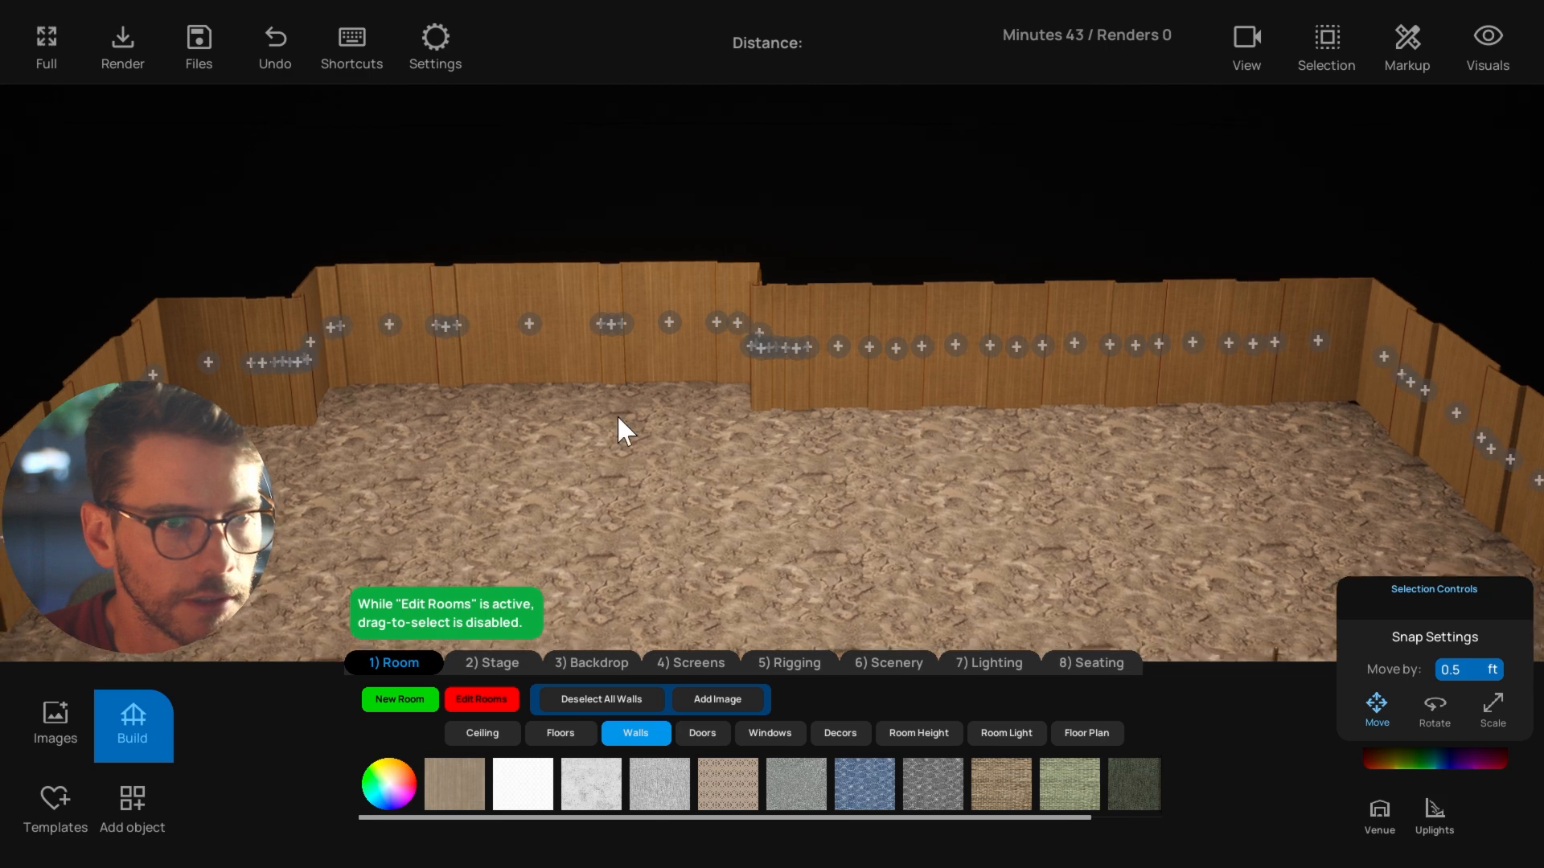
right_click_drag(616, 413, 614, 416)
mouse_move(419, 395)
right_mouse_down()
mouse_move(397, 397)
mouse_move(410, 399)
right_mouse_up()
Switch to the top-down plan and select the projecting pillar wall segments beside and between the exit doors.
key("space")
scroll(669, 389, "up", 4)
right_click_drag(587, 300, 944, 383)
scroll(706, 369, "up", 2)
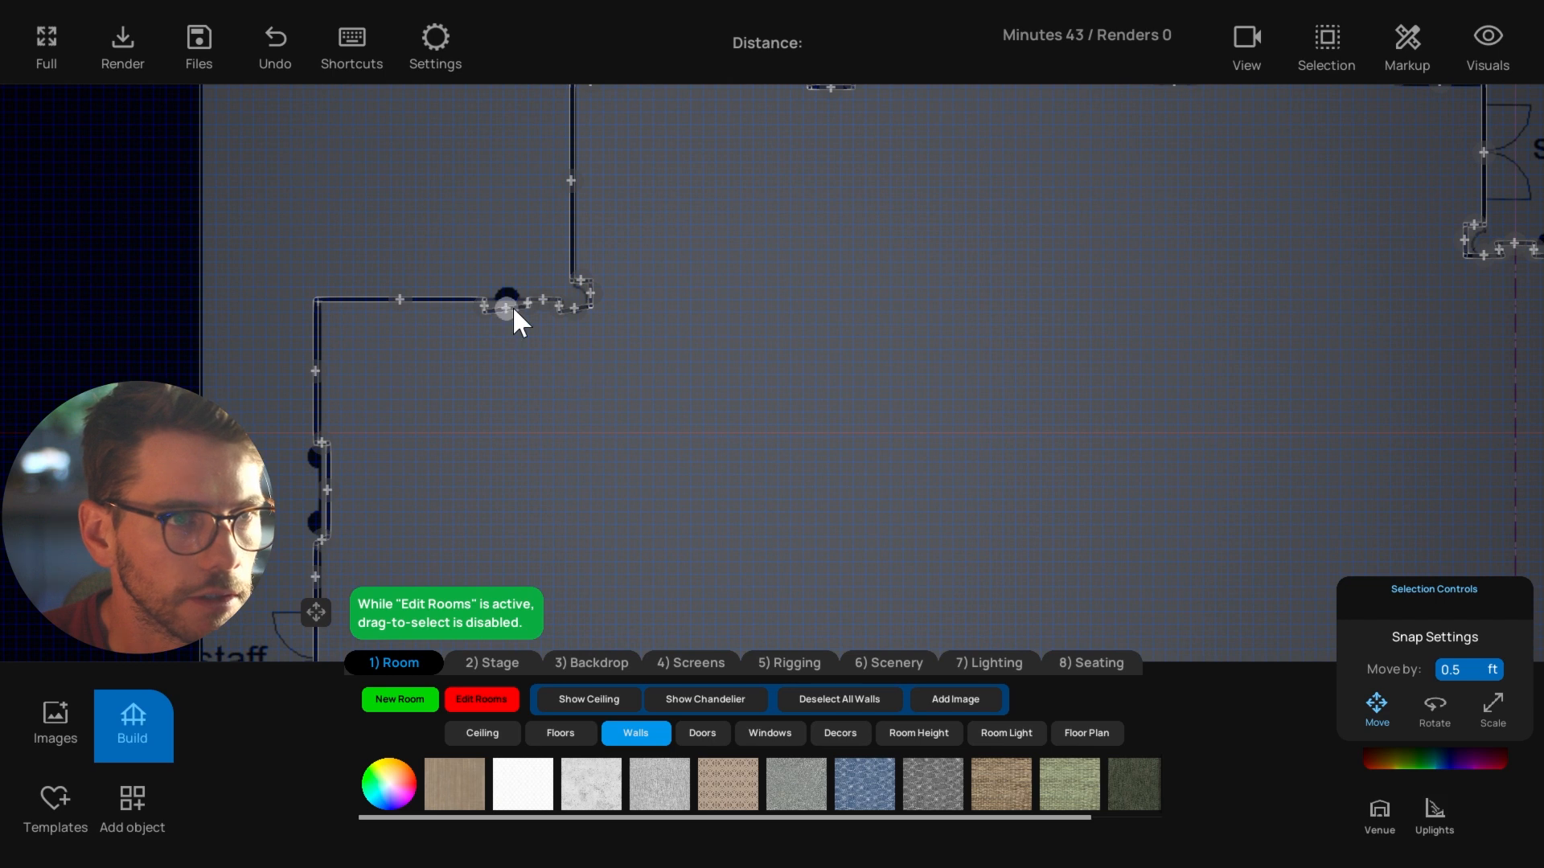
left_click(513, 310)
scroll(793, 302, "up", 2)
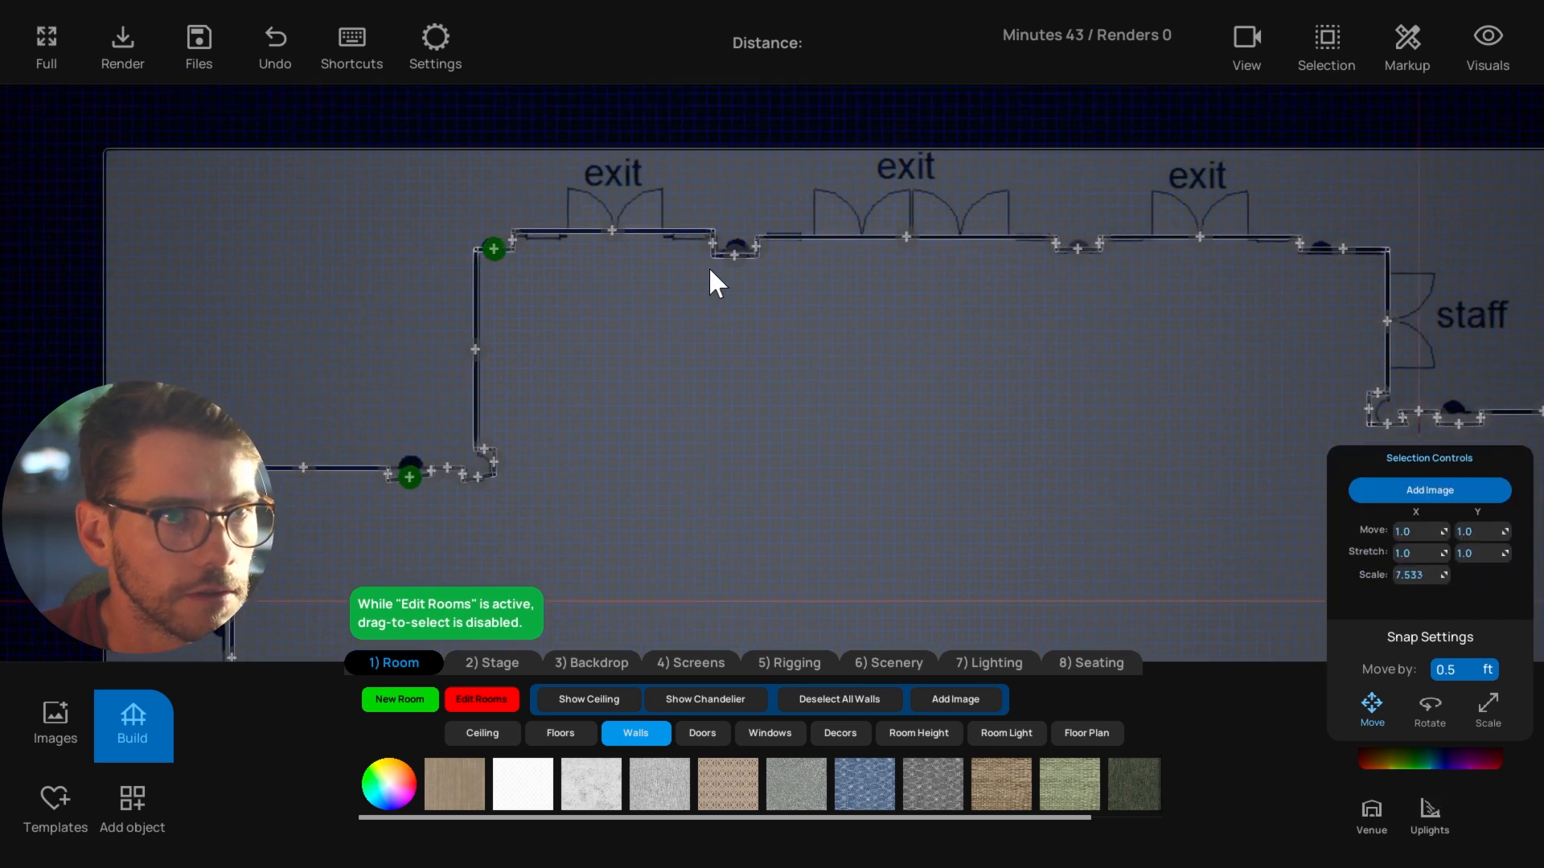
right_click_drag(888, 325, 705, 336)
left_click(923, 260)
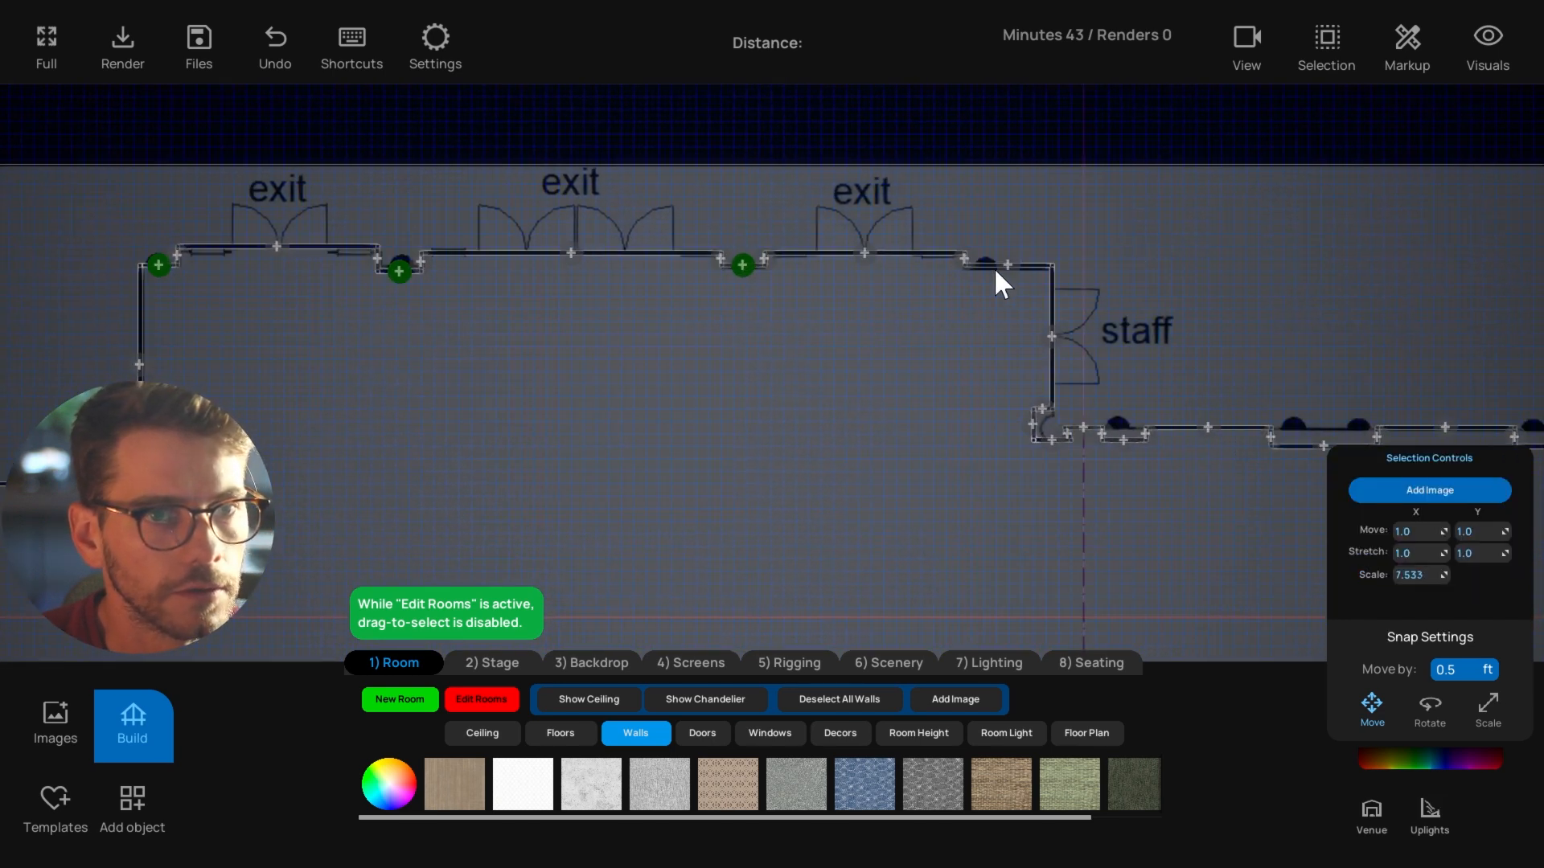
Add the pillar by the staff door and the projecting segments along the adjoining long straight wall to the selection.
right_click_drag(988, 415, 568, 318)
left_click(715, 341)
right_click_drag(947, 378, 781, 376)
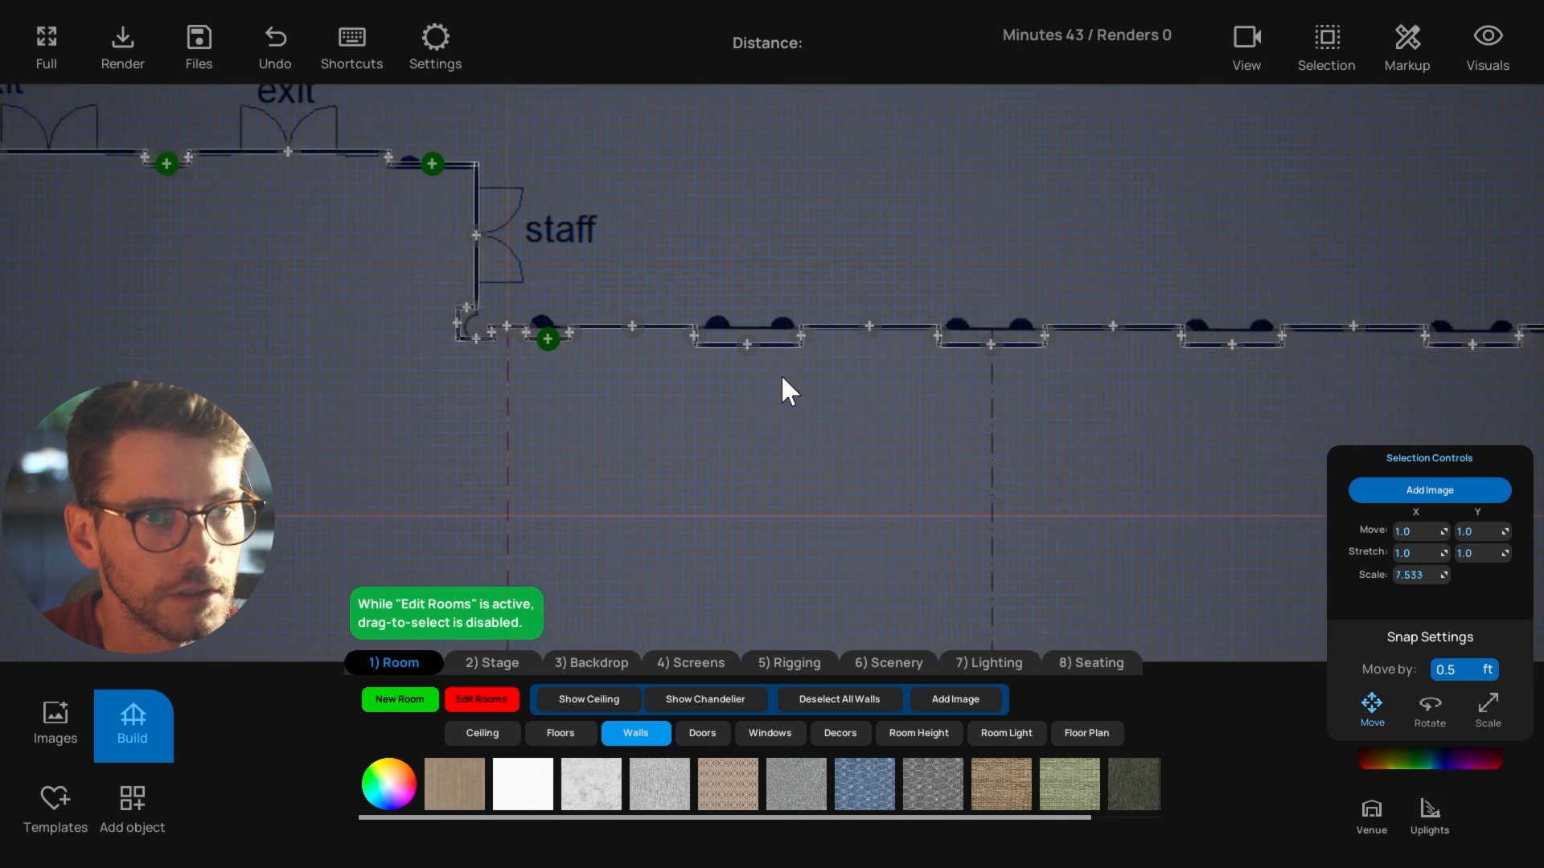
right_click_drag(908, 417, 775, 417)
left_click(857, 346)
right_click_drag(1067, 425, 685, 419)
left_click(713, 341)
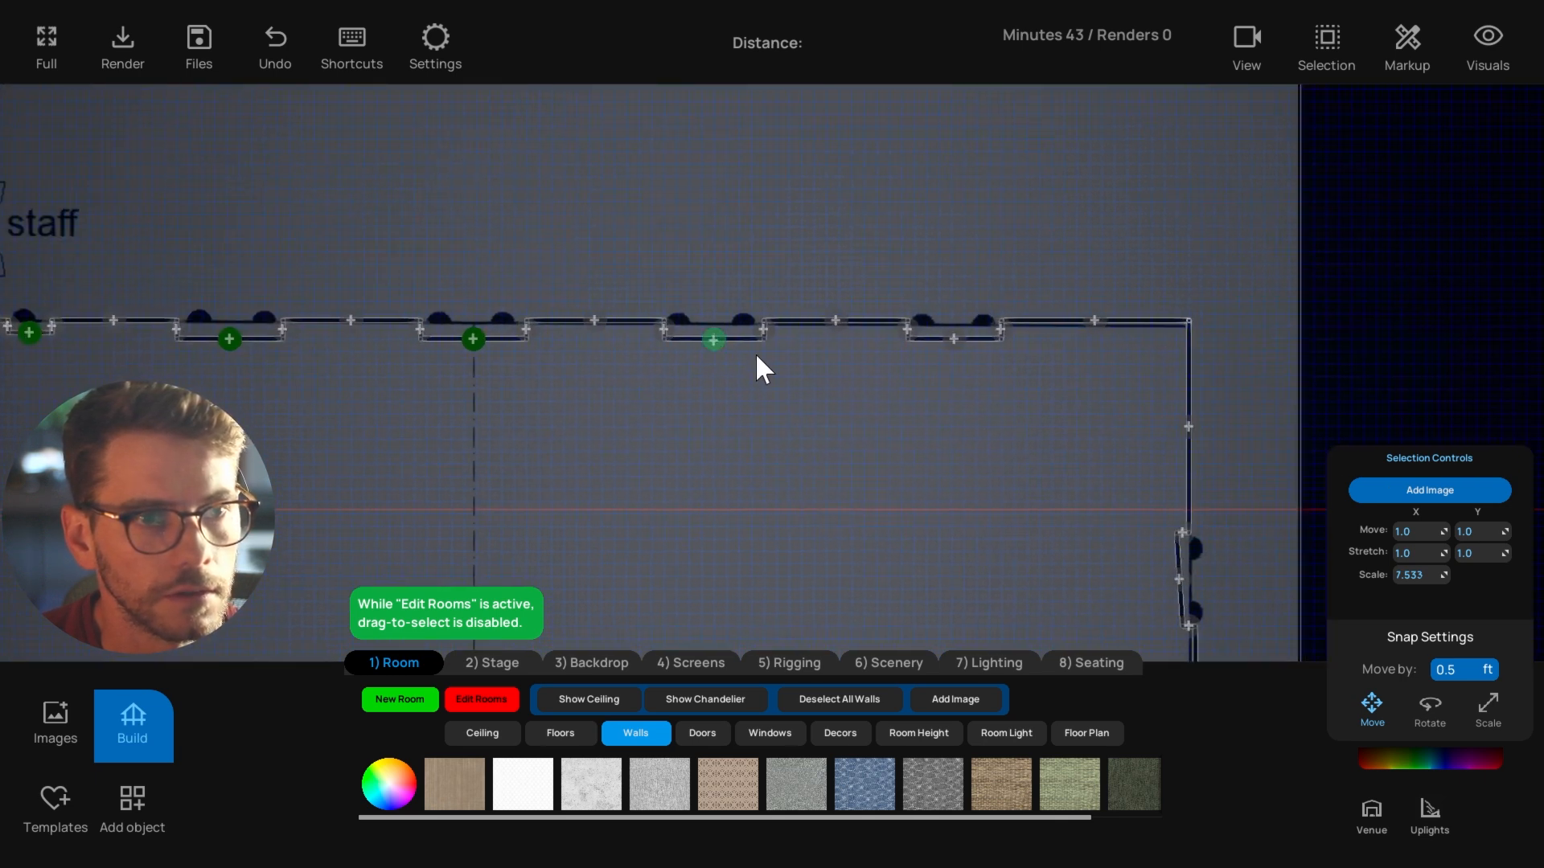
left_click(949, 340)
Add the projecting wall segments along the plan's east side wall, around its staff door, to the selection.
right_click_drag(945, 505, 756, 338)
left_click(990, 413)
right_click_drag(810, 594, 786, 277)
left_click(964, 423)
right_click_drag(727, 461, 724, 173)
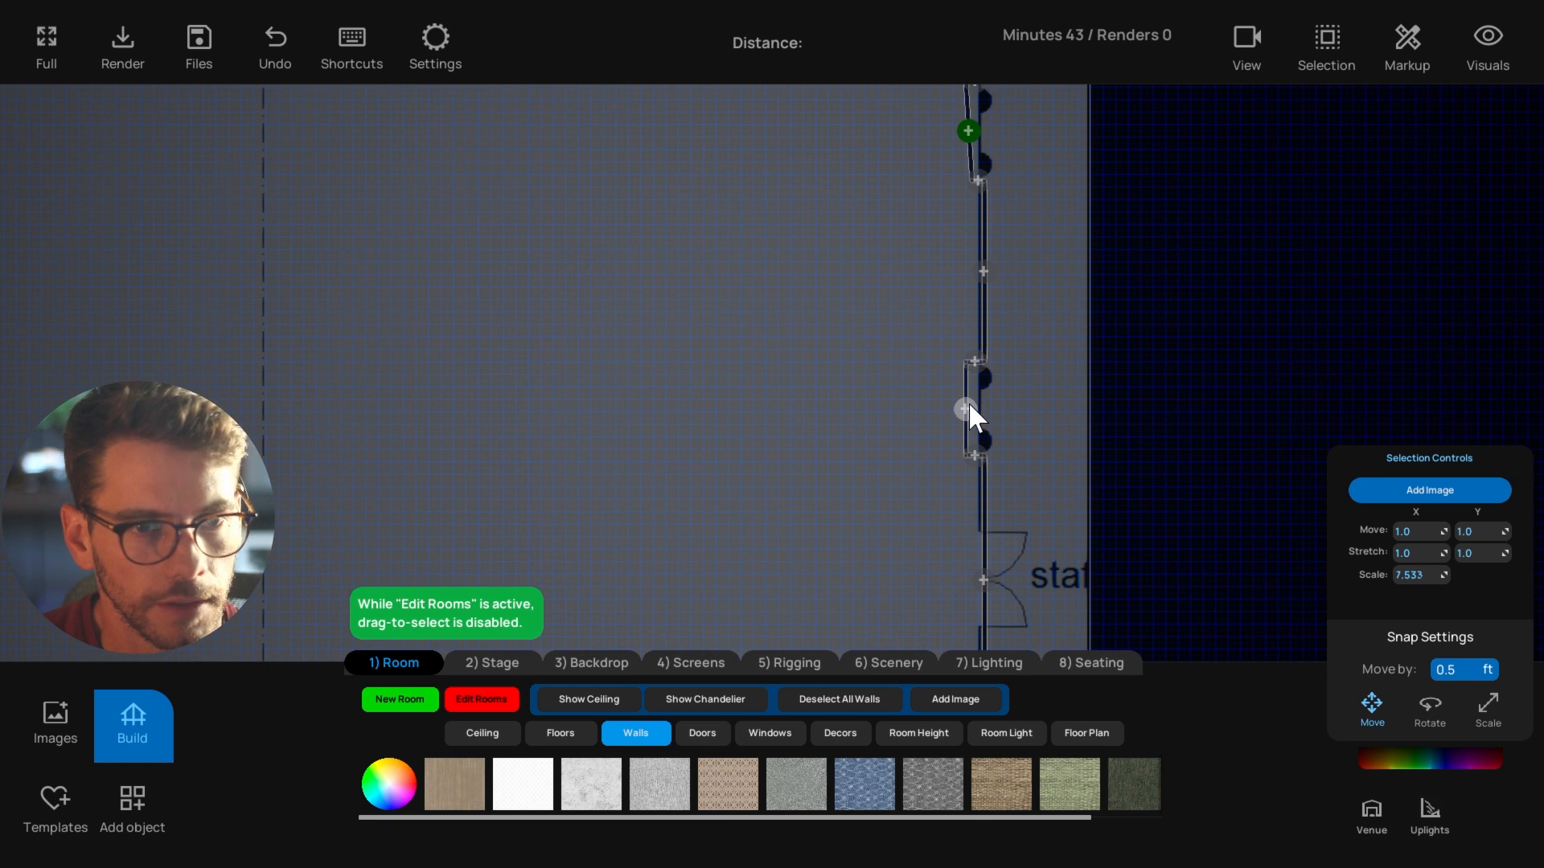
left_click(967, 404)
right_click_drag(786, 512, 774, 246)
scroll(727, 420, "down", 1)
right_click_drag(904, 512, 965, 498)
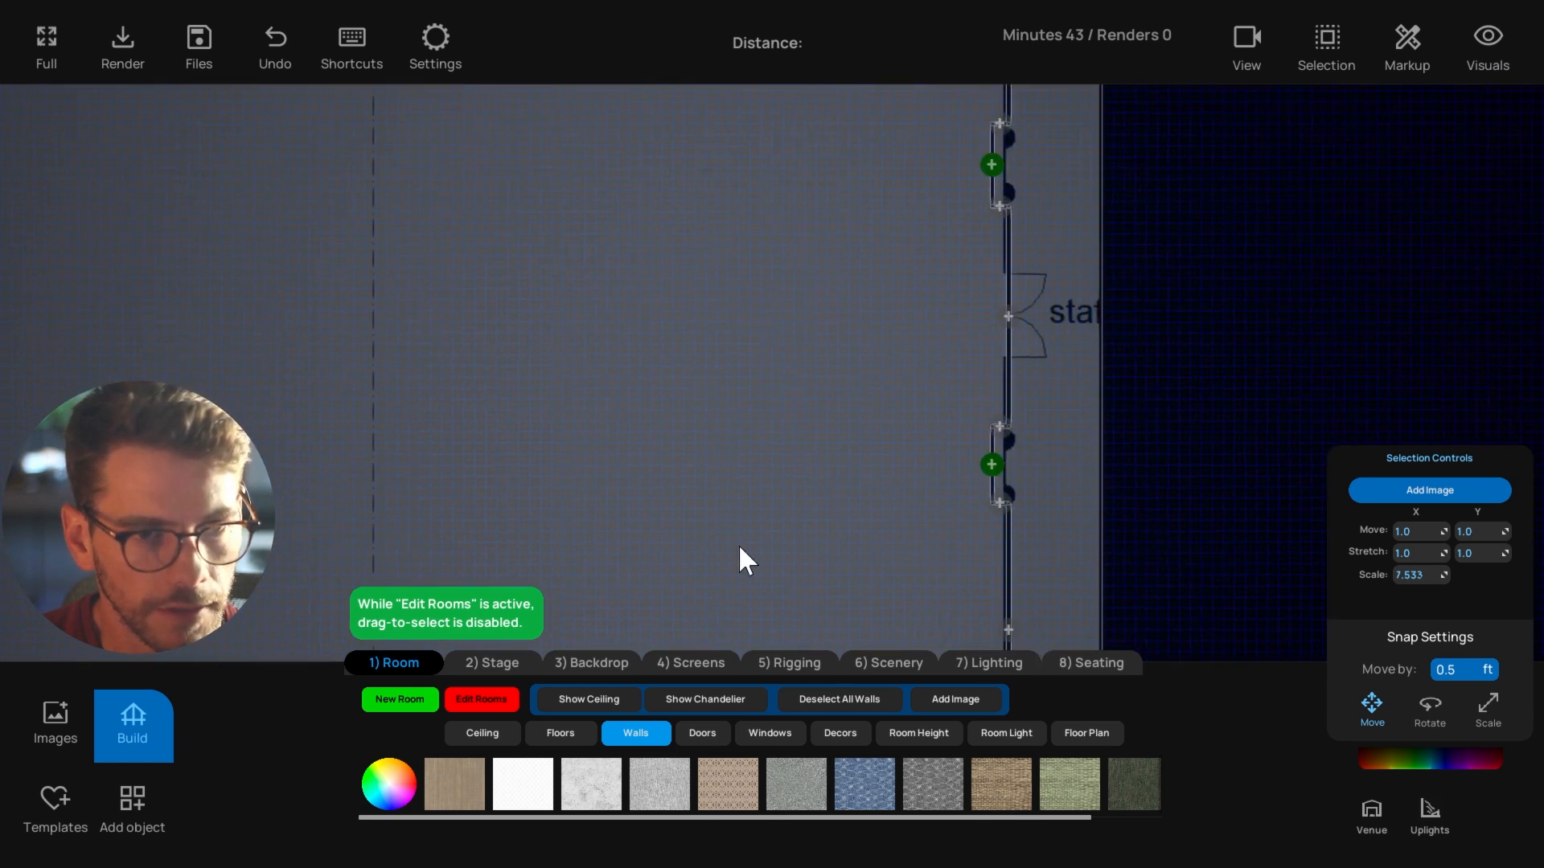
Add the projecting segments along the VIP room side of the floor plan to the wall selection.
right_click_drag(738, 617, 753, 367)
left_click(796, 492)
right_click_drag(496, 466, 1050, 444)
right_click_drag(615, 423, 1167, 414)
left_click(815, 508)
left_click(603, 506)
right_click_drag(554, 409, 1001, 426)
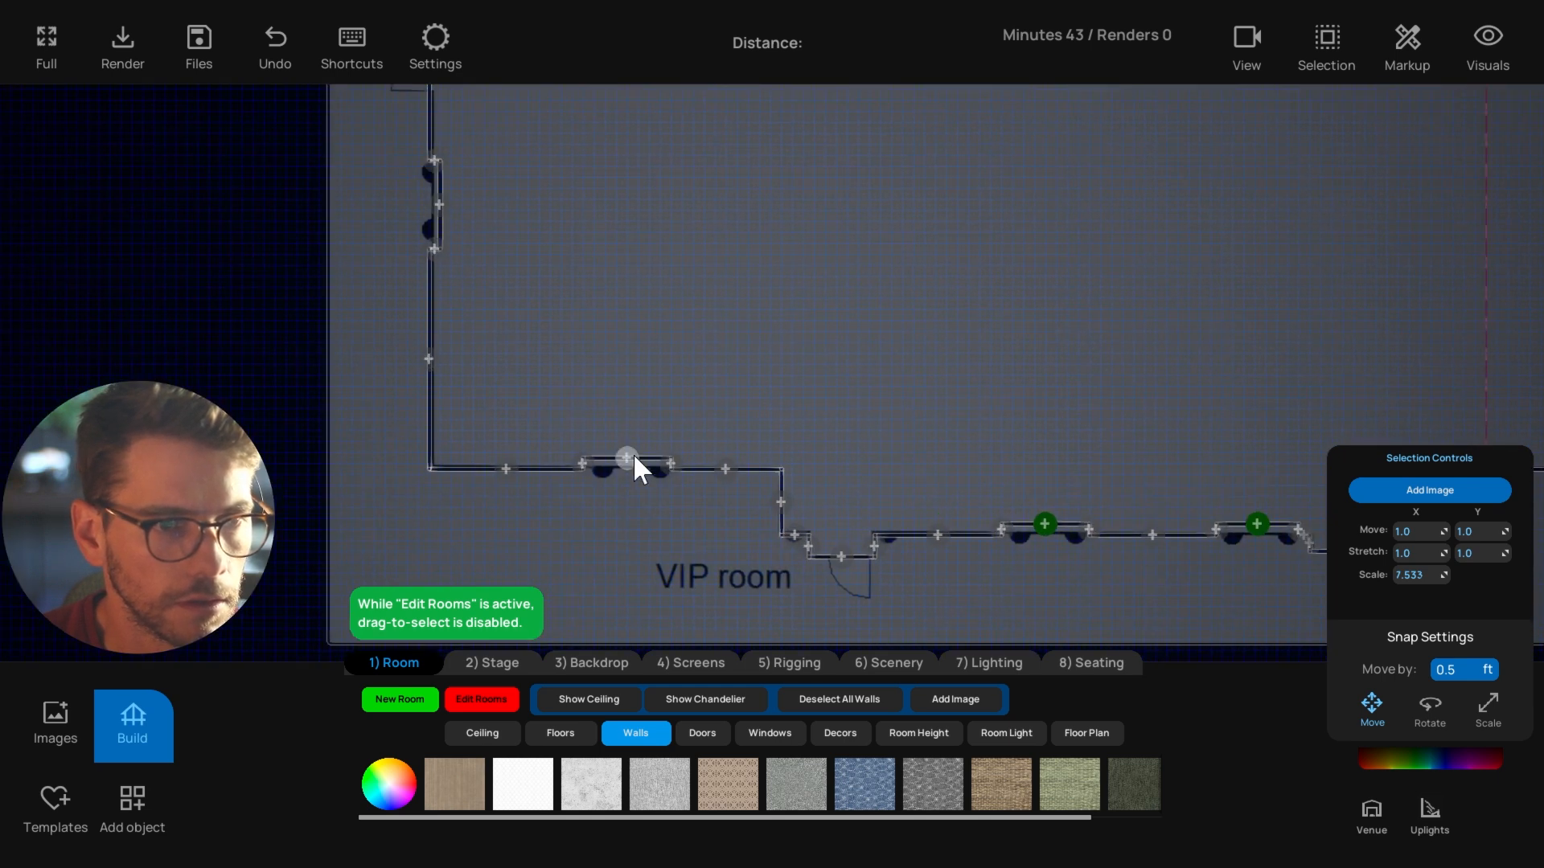
left_click(633, 452)
Add the projecting segments along the plan's west side wall to the selection and return to the 3D view.
right_click_drag(537, 331, 589, 511)
left_click(492, 373)
right_click_drag(526, 174, 583, 443)
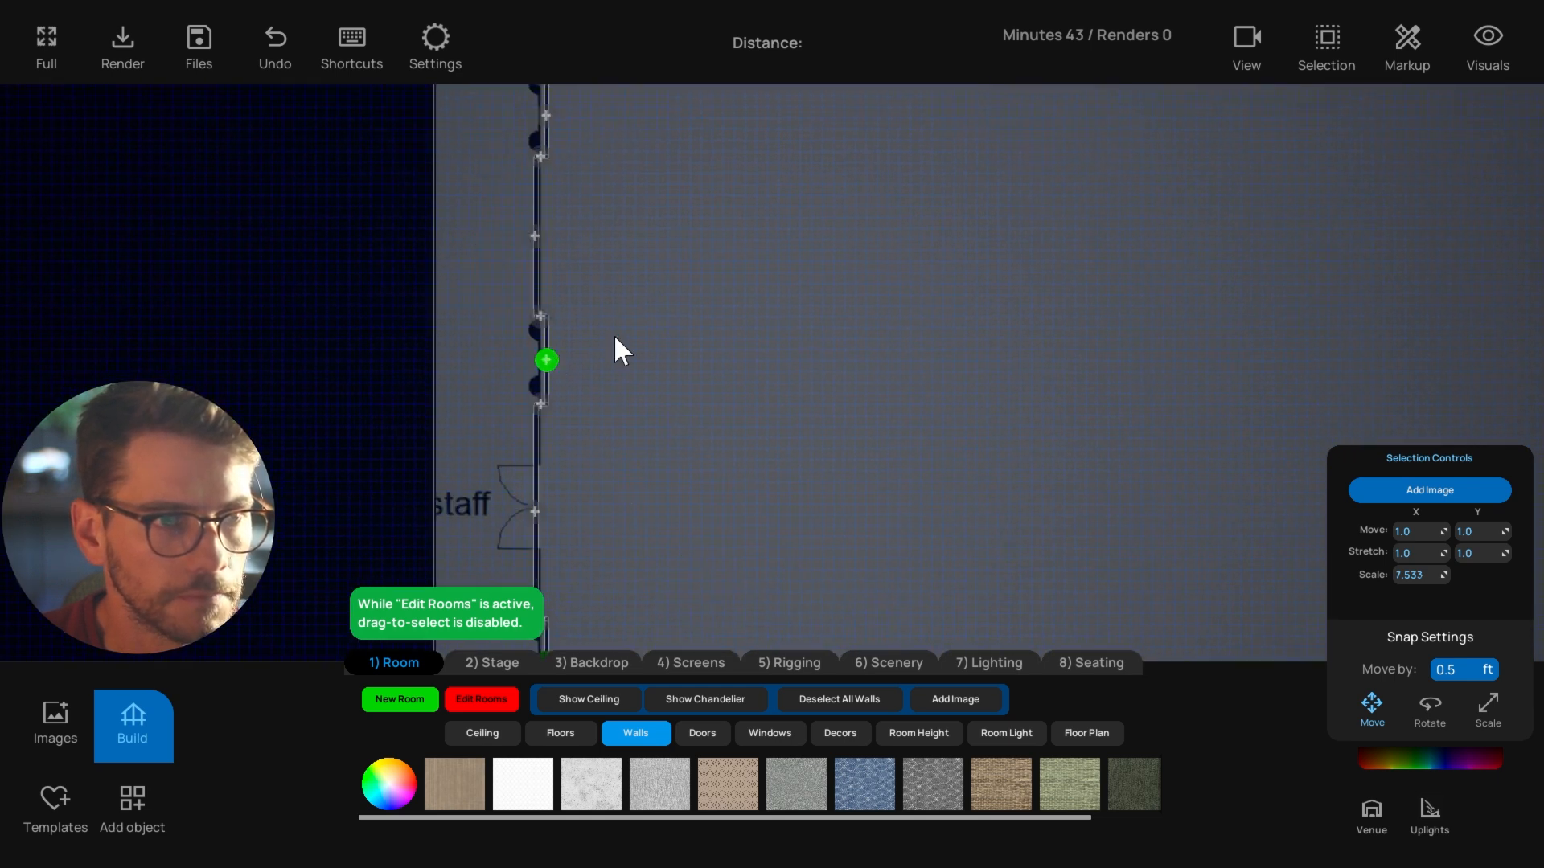
right_click_drag(679, 258, 717, 459)
left_click(581, 320)
right_click_drag(773, 271, 750, 553)
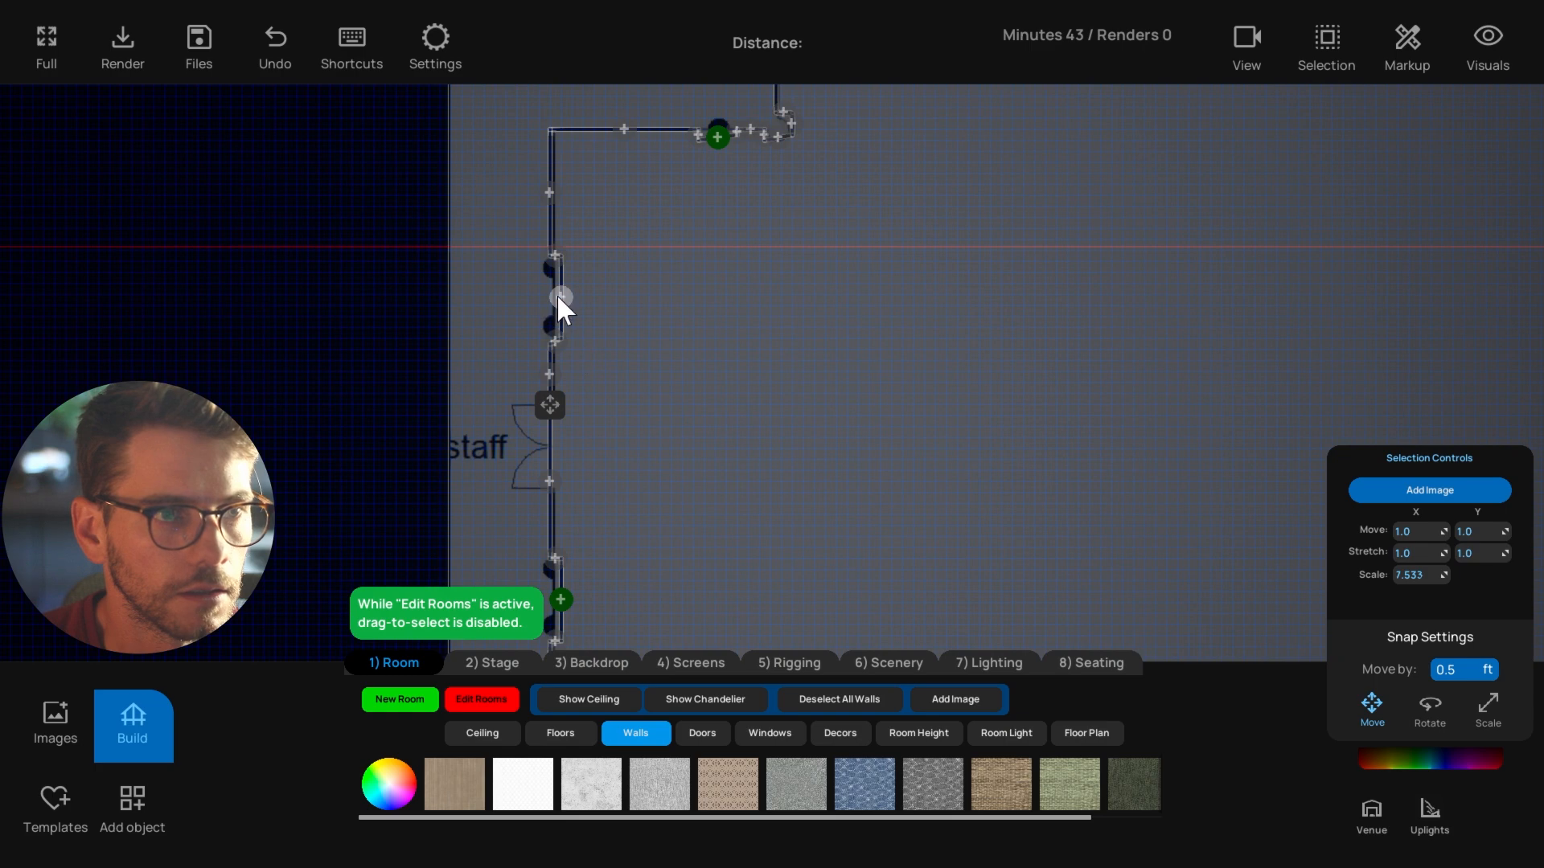
left_click(561, 298)
key("v")
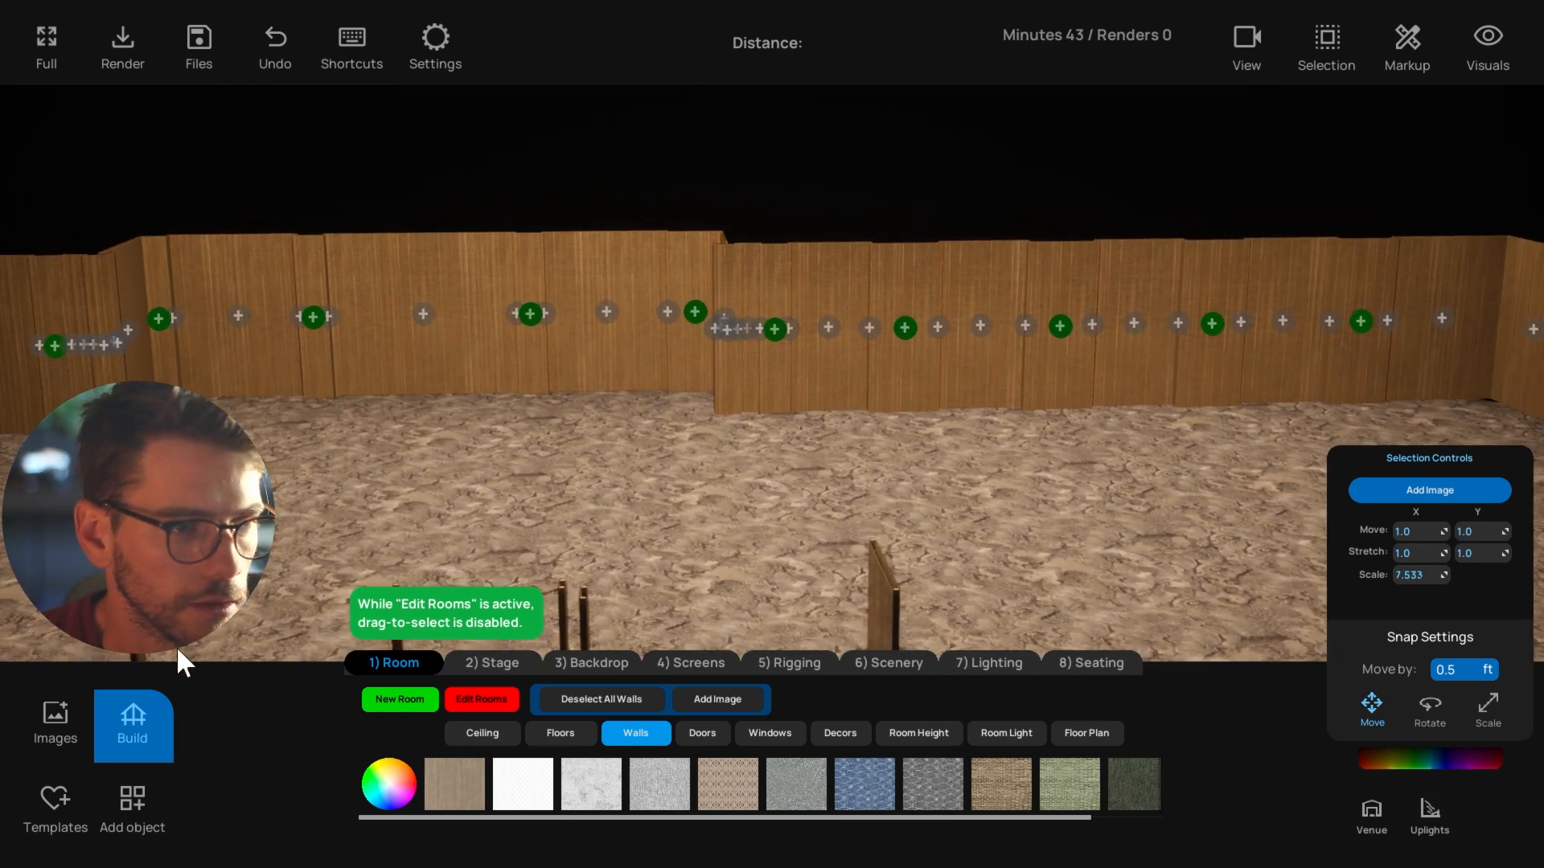
Try stacked stone and plain cream images on the selected wall segments, ending with the patterned beige image.
left_click(55, 719)
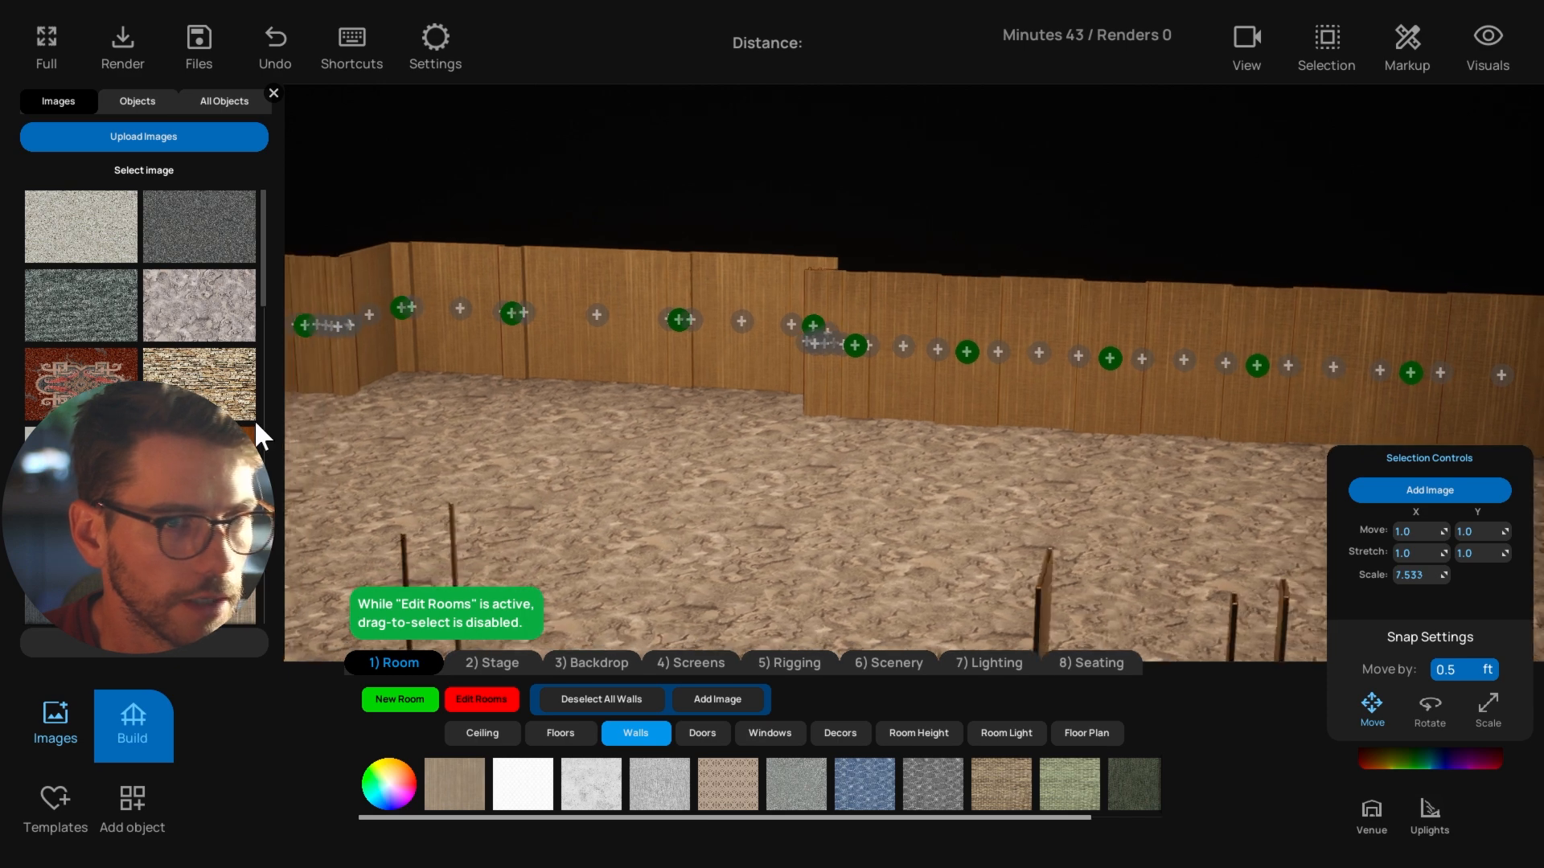
left_click(211, 387)
right_click_drag(664, 442, 857, 485)
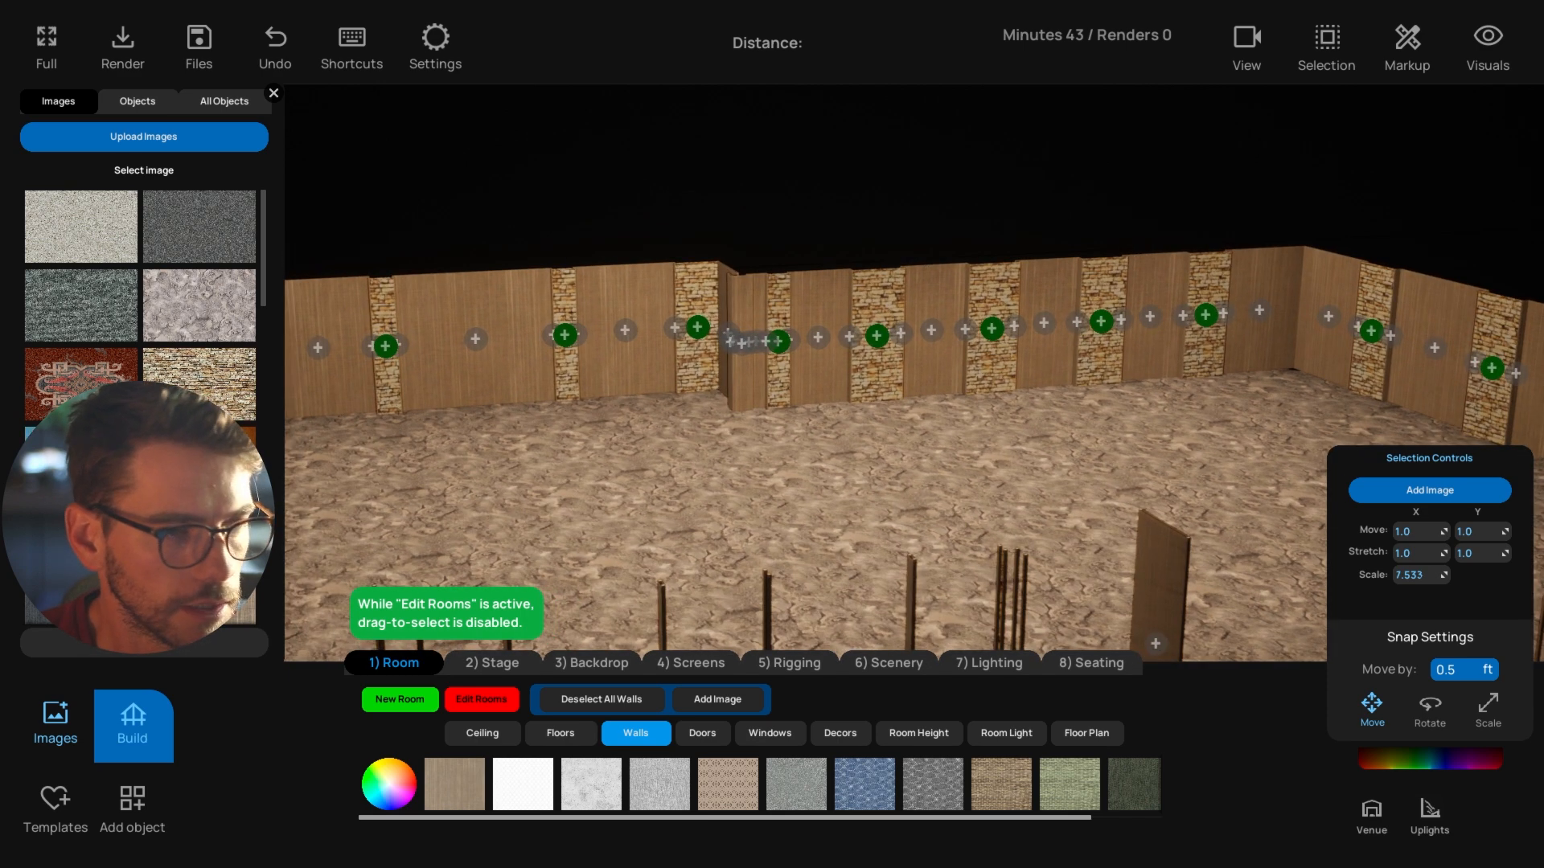
left_click(81, 463)
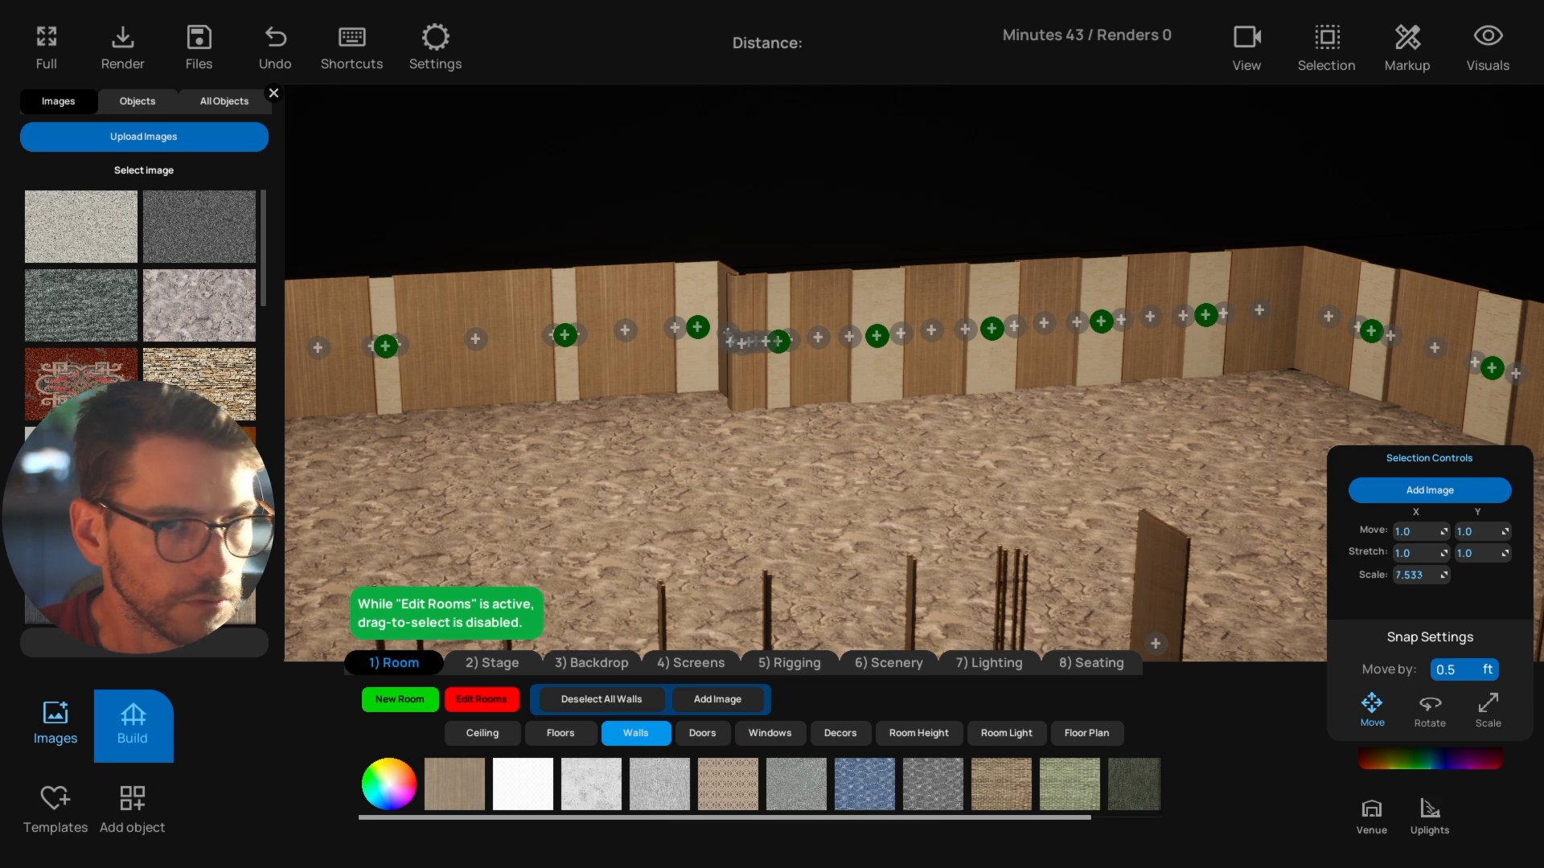
left_click(81, 541)
right_click_drag(802, 484, 711, 491)
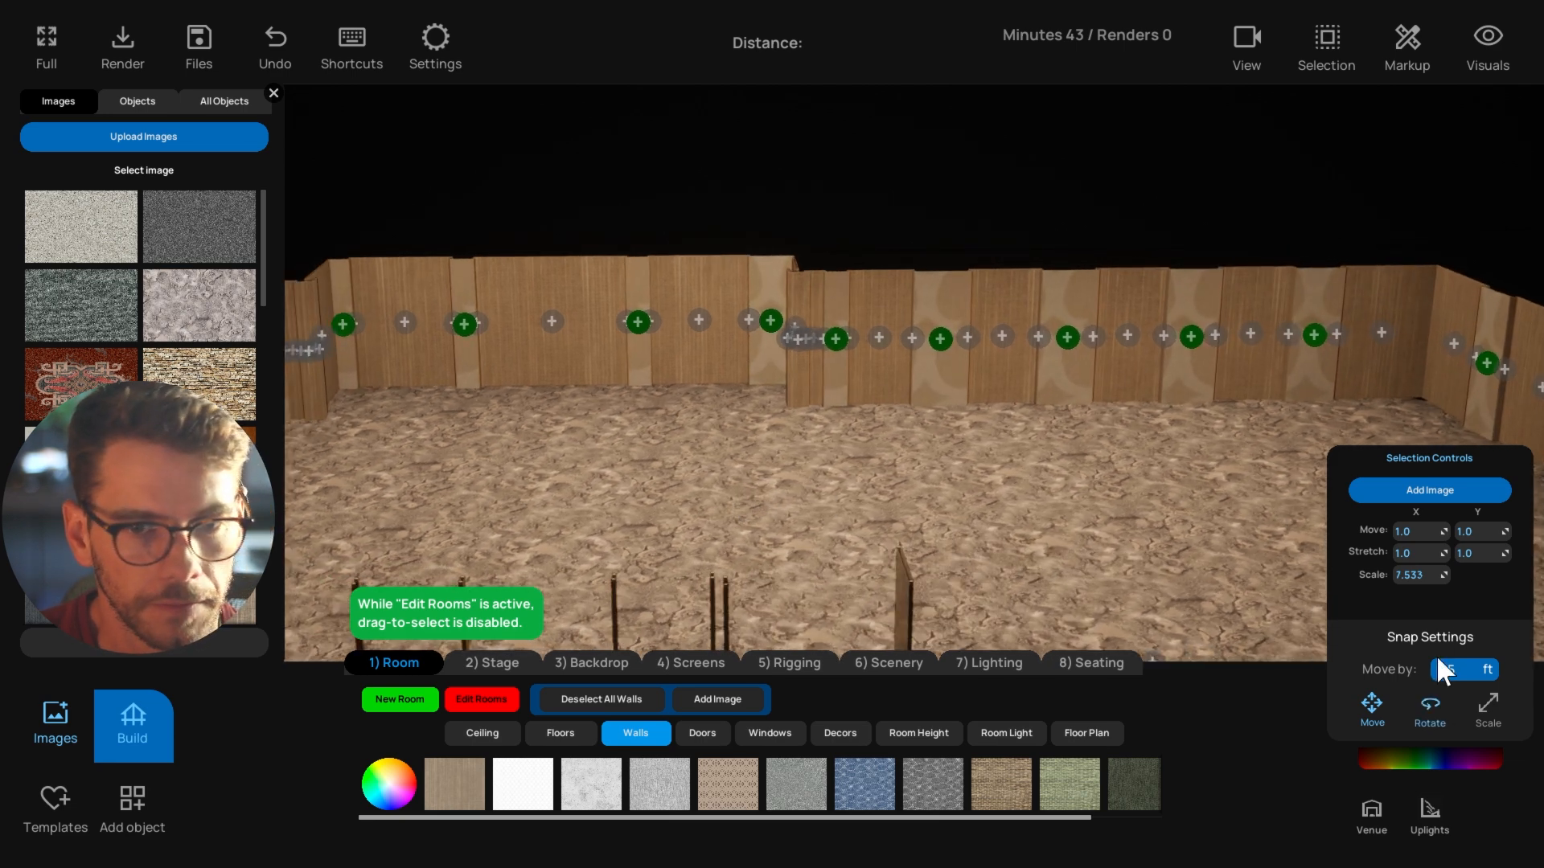
Raise the wall image scale to about 22.43 and deselect all walls.
left_click_drag(1403, 576, 1438, 576)
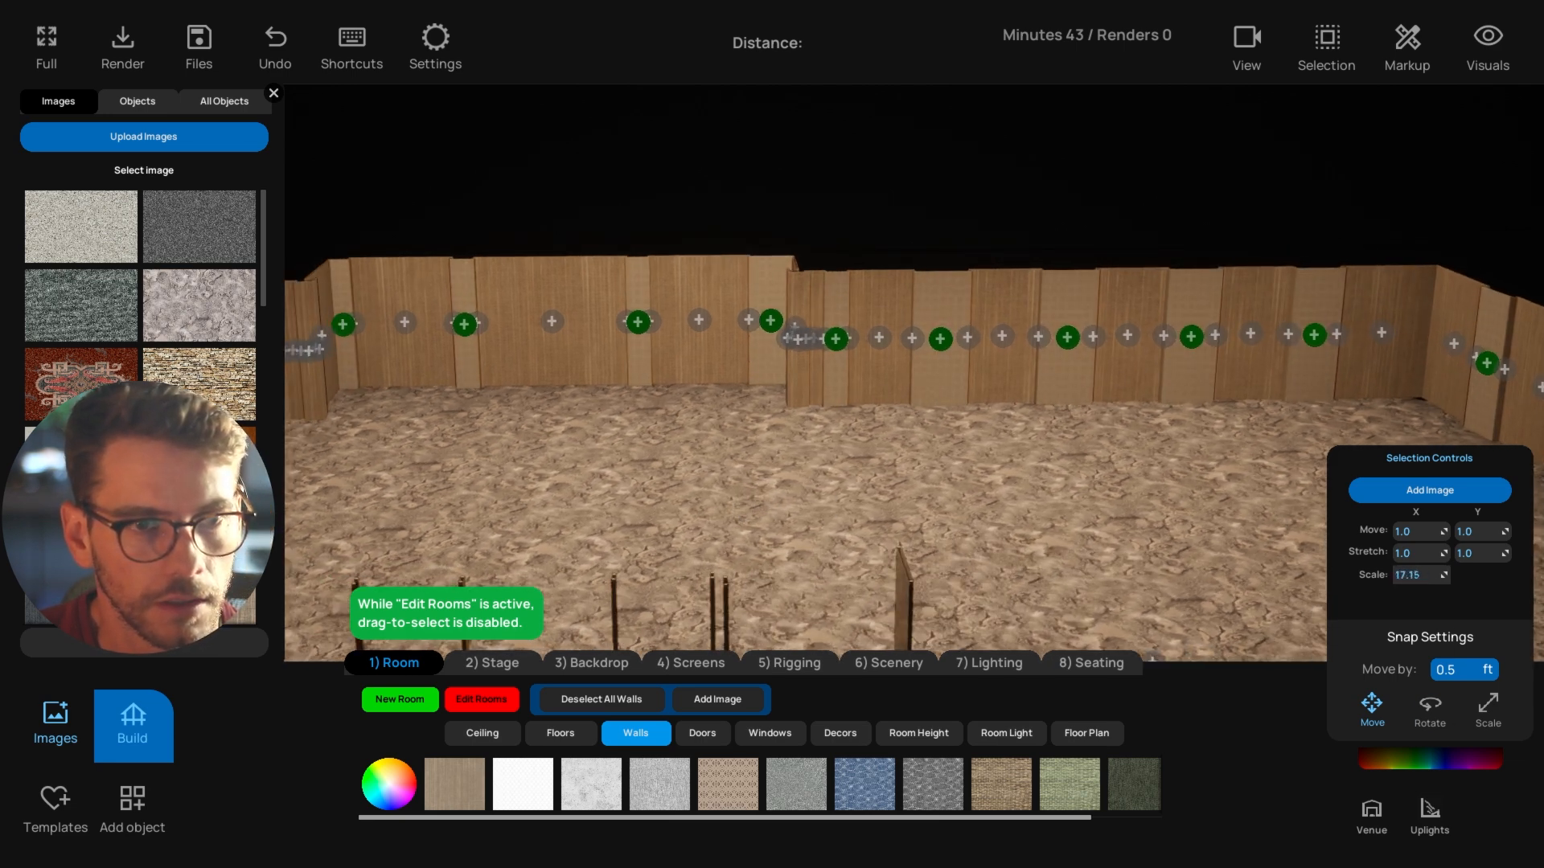
left_click_drag(1438, 576, 1448, 576)
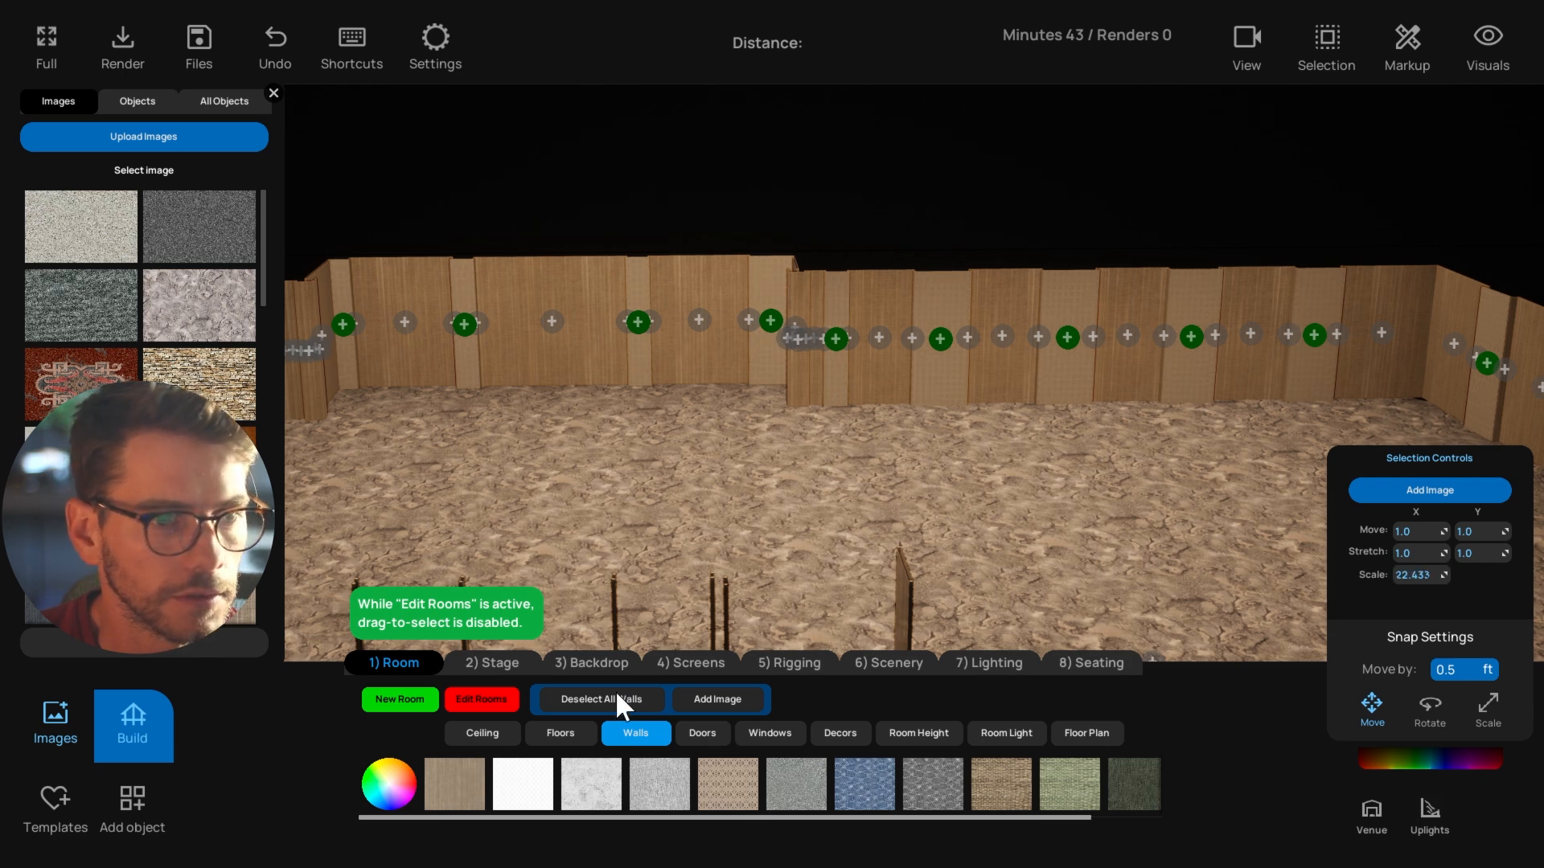
left_click(590, 696)
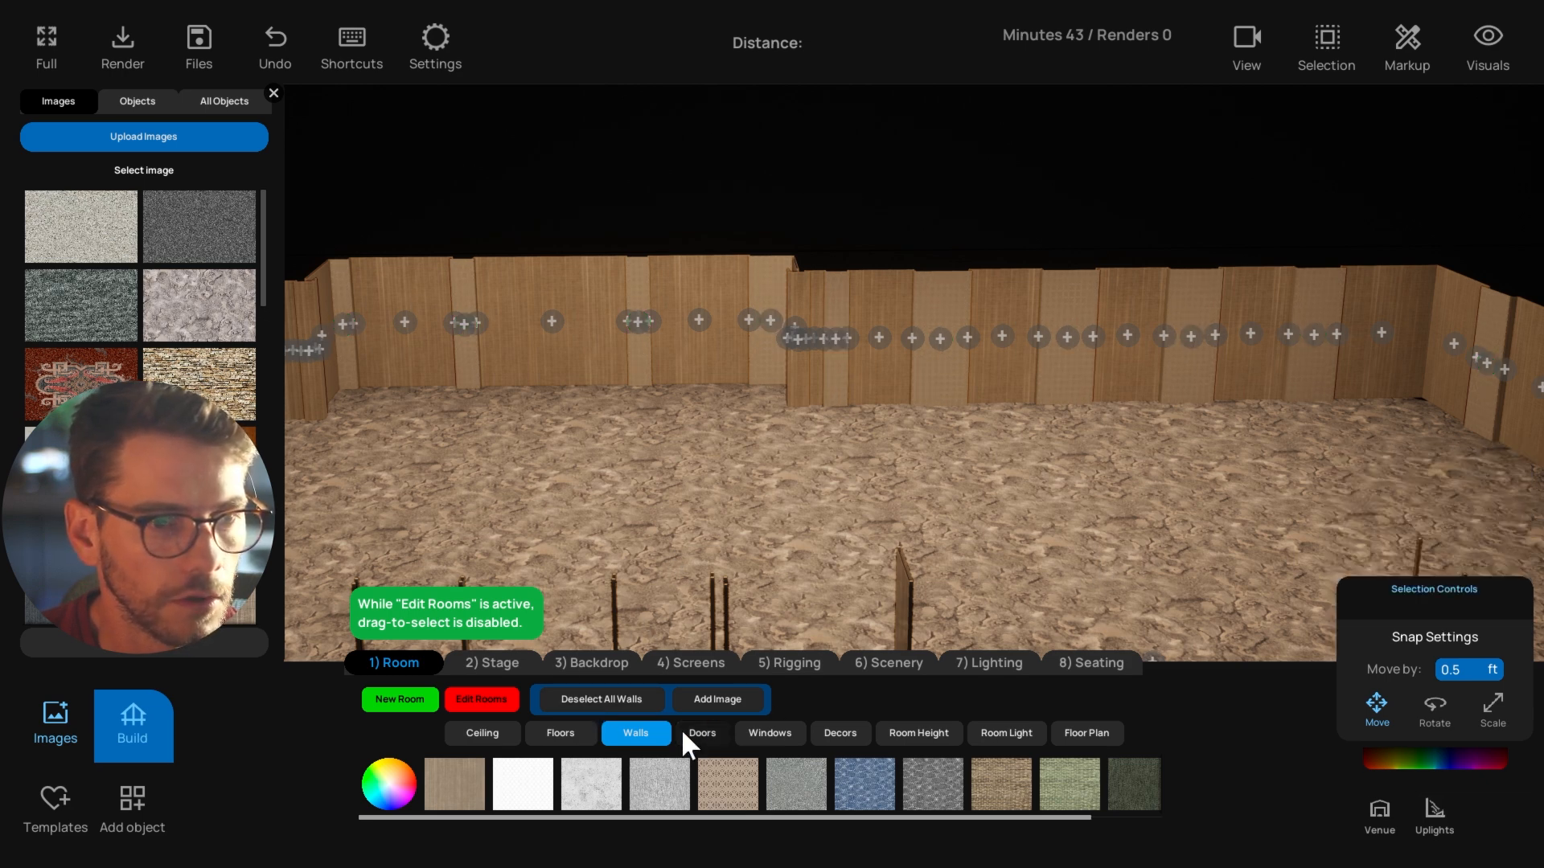
Close the image library and place three arched windows on the wood panels of the recessed far wall.
left_click(772, 732)
left_click_drag(748, 616, 585, 489)
left_click(273, 92)
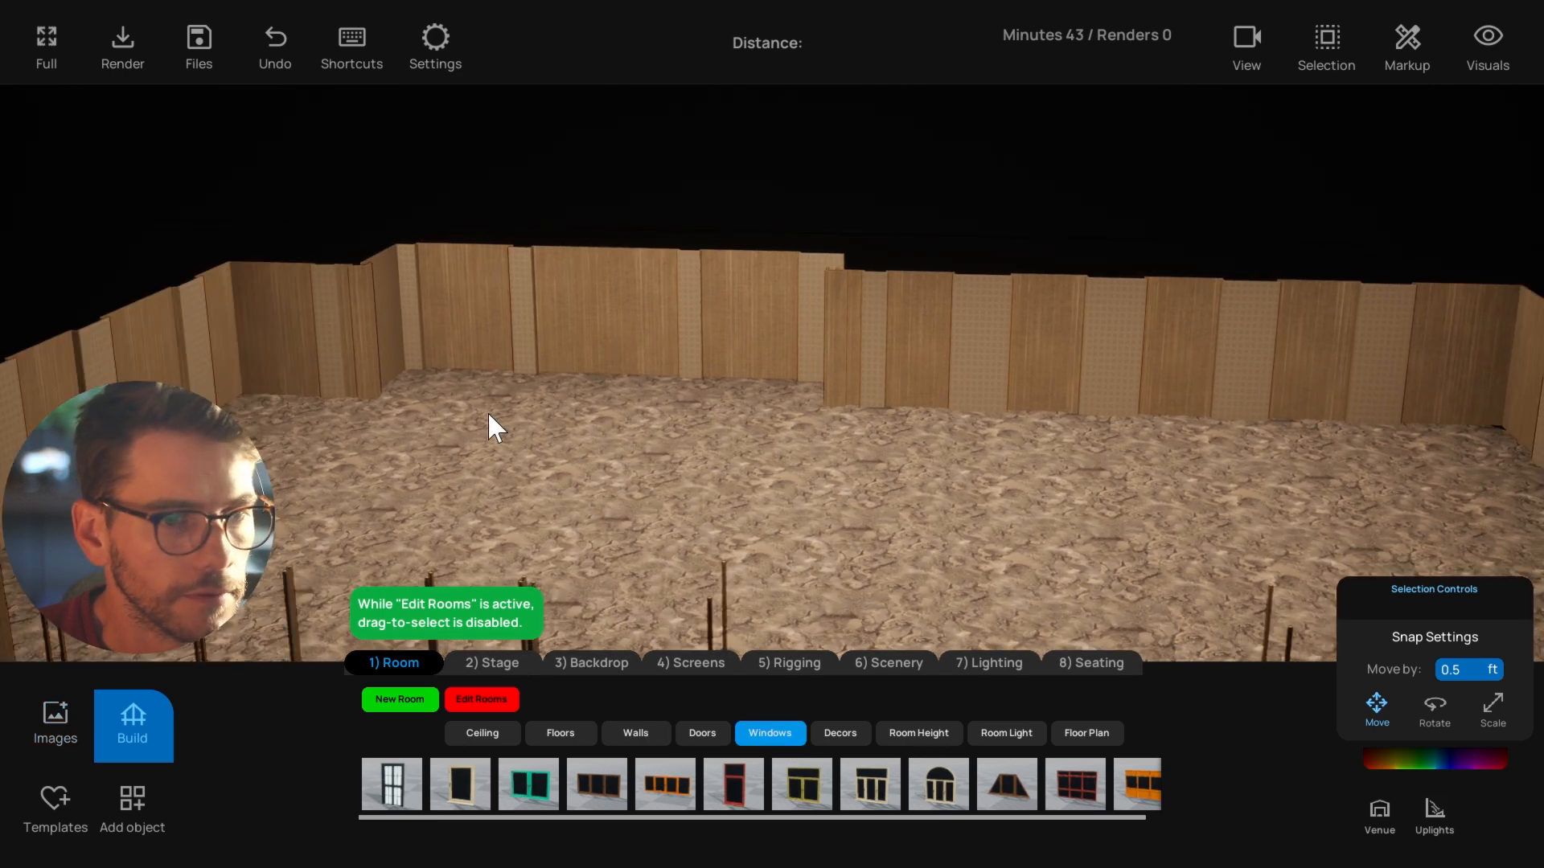
right_click_drag(521, 461, 543, 469)
right_click_drag(631, 330, 635, 387)
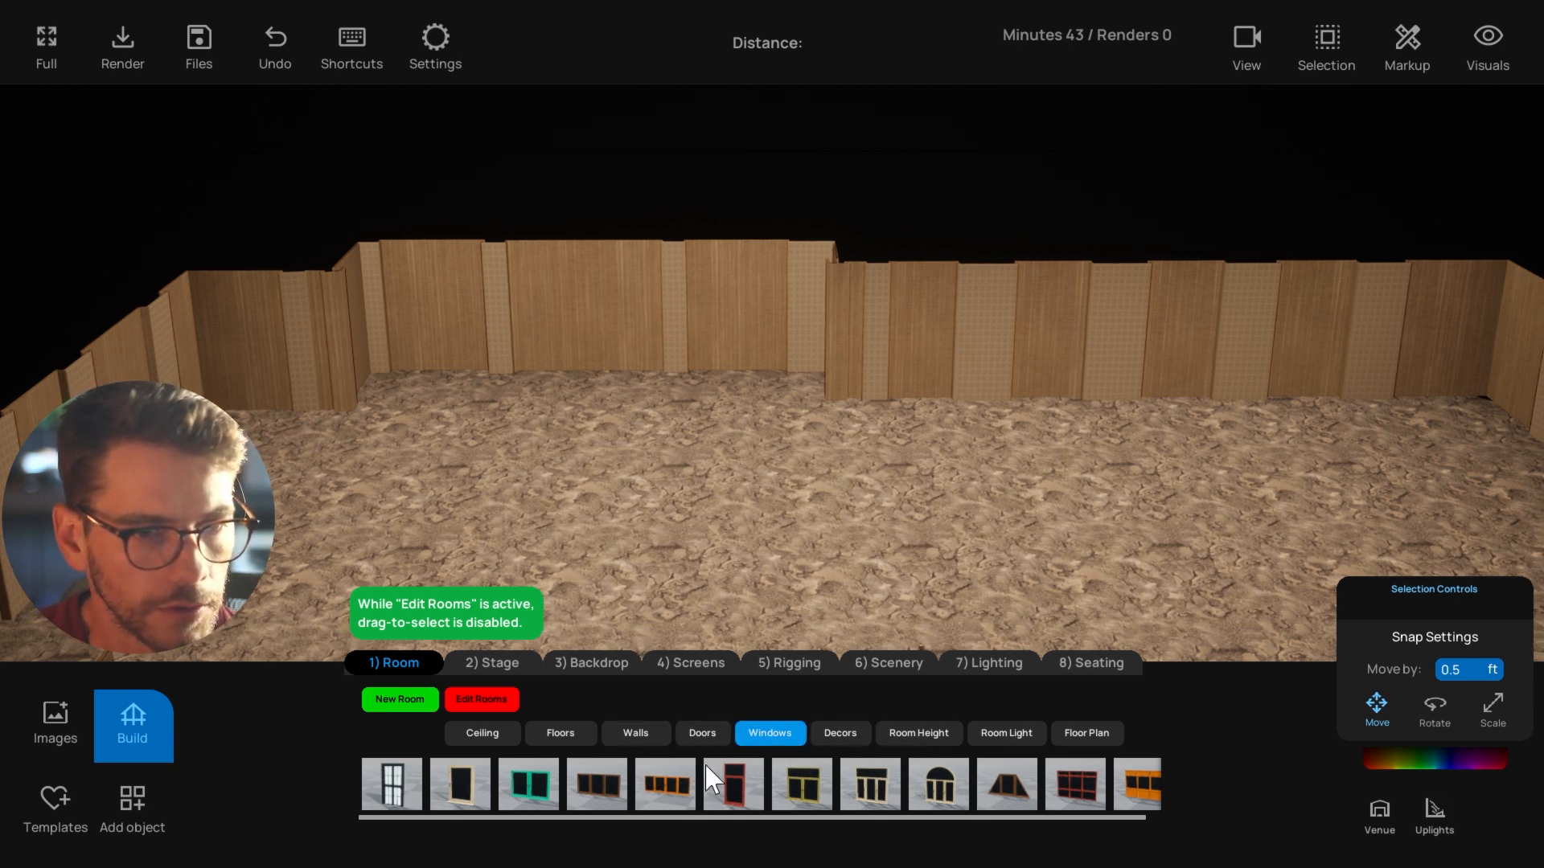
left_click_drag(584, 493, 452, 368)
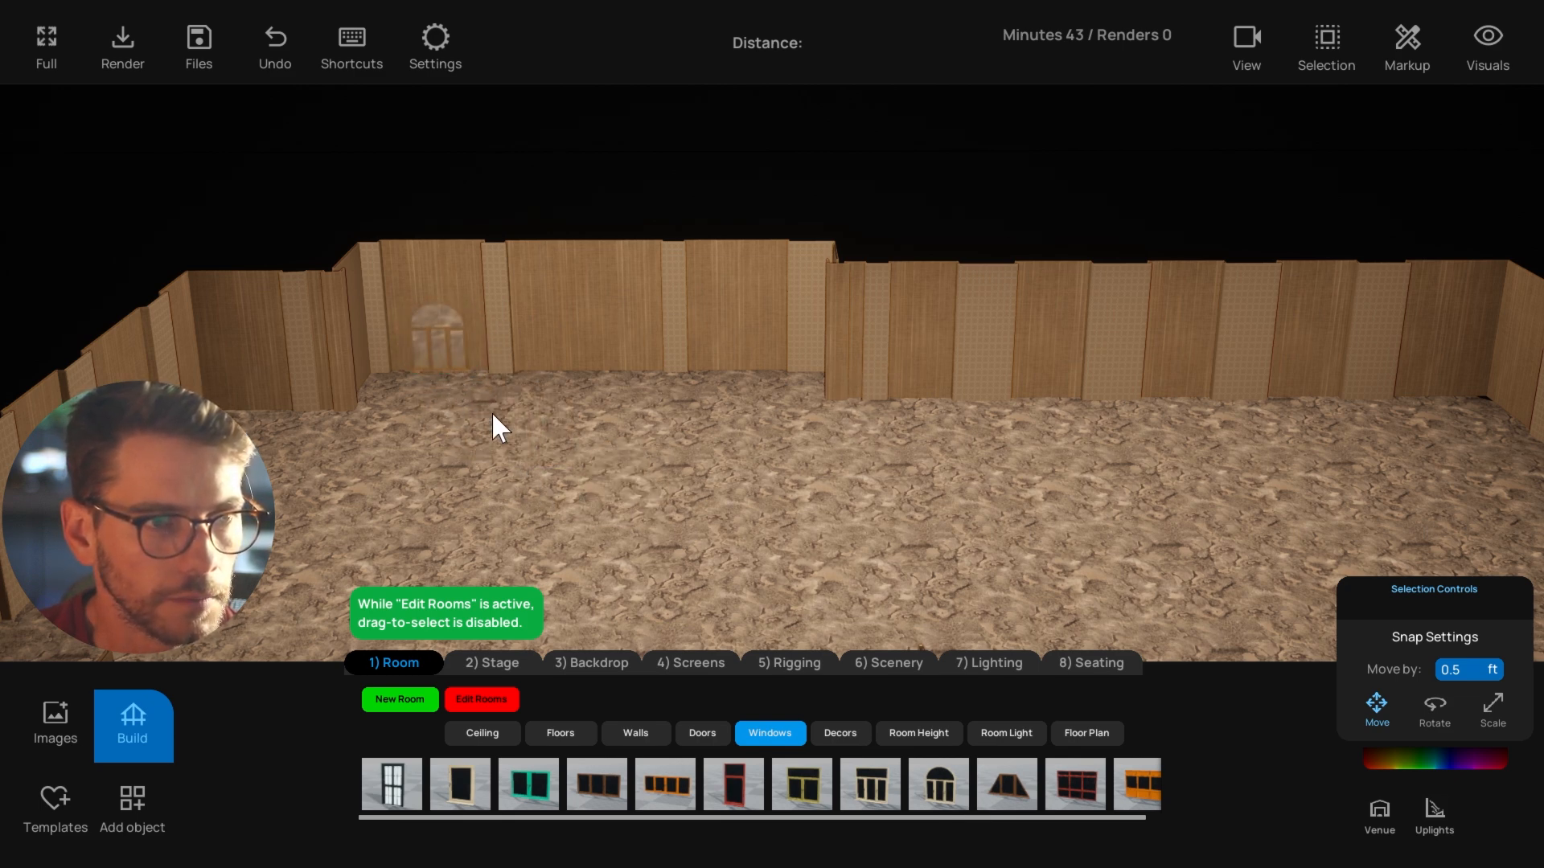
left_click_drag(938, 784, 591, 381)
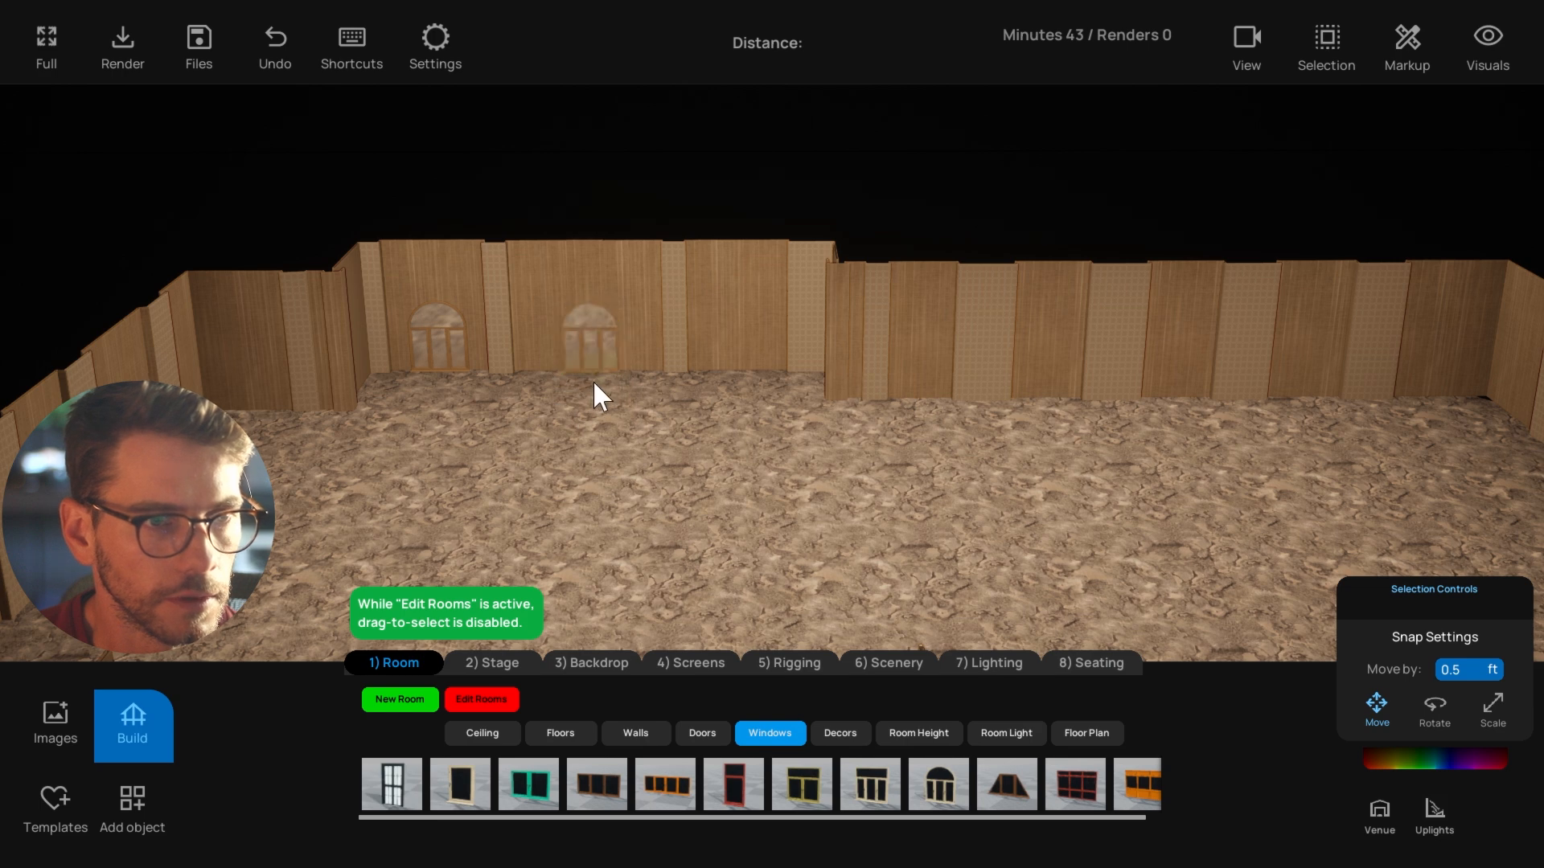
left_click_drag(740, 417, 738, 378)
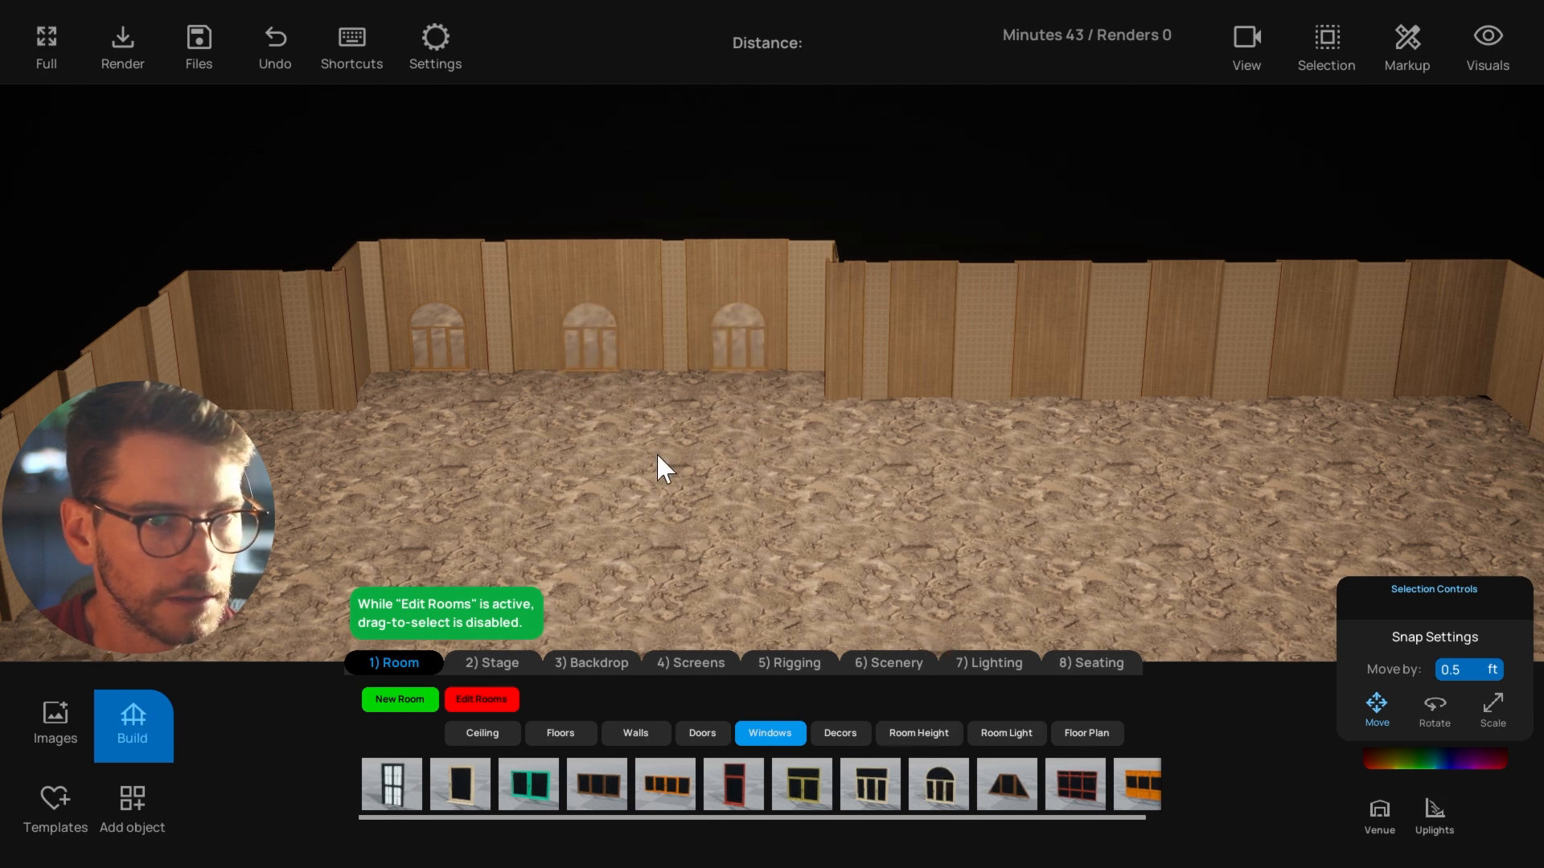
Select all three arched windows and enlarge them to about 16.19 ft wide and 17.89 ft high.
key("s")
key("a")
left_click(492, 344)
left_click(625, 365, "shift")
left_click(760, 360, "shift")
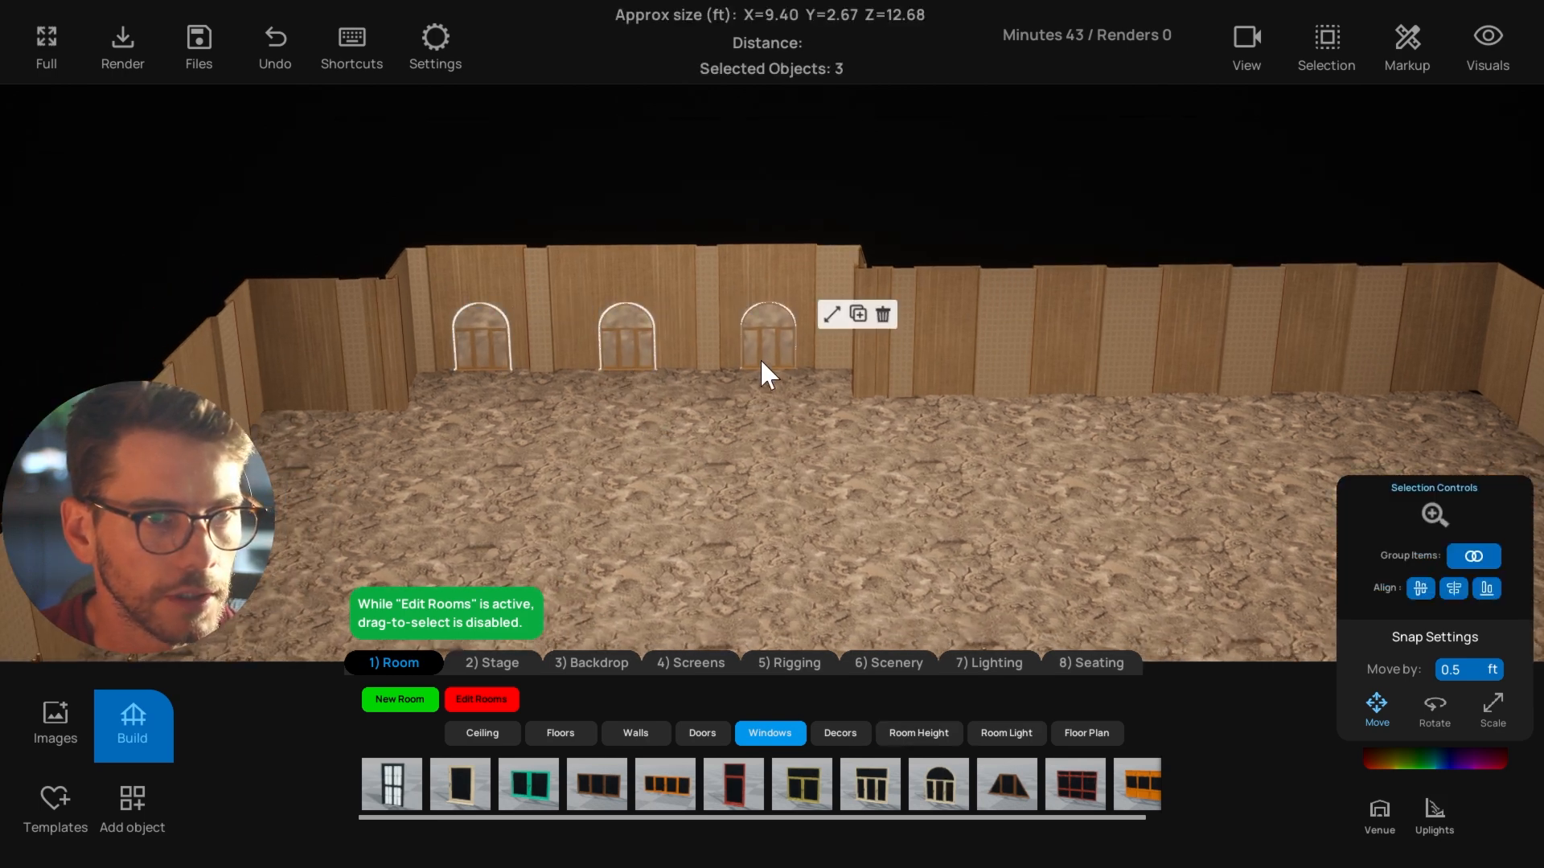
left_click_drag(770, 312, 770, 302)
left_click_drag(828, 368, 841, 368)
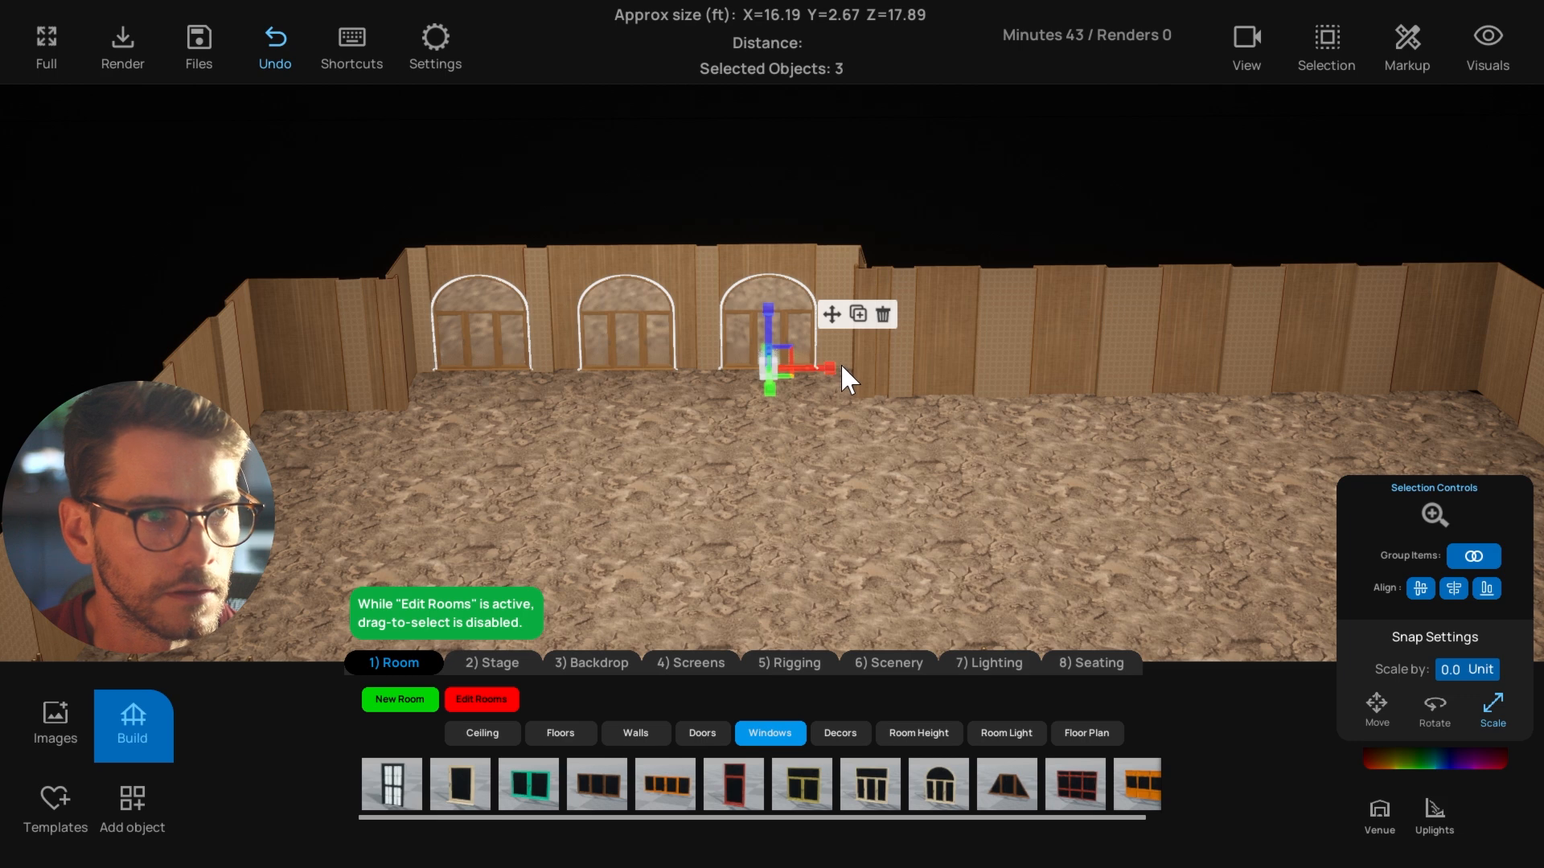
left_click(831, 314)
Color the three arched windows black by lowering the color value, and deselect them.
left_click(1410, 761)
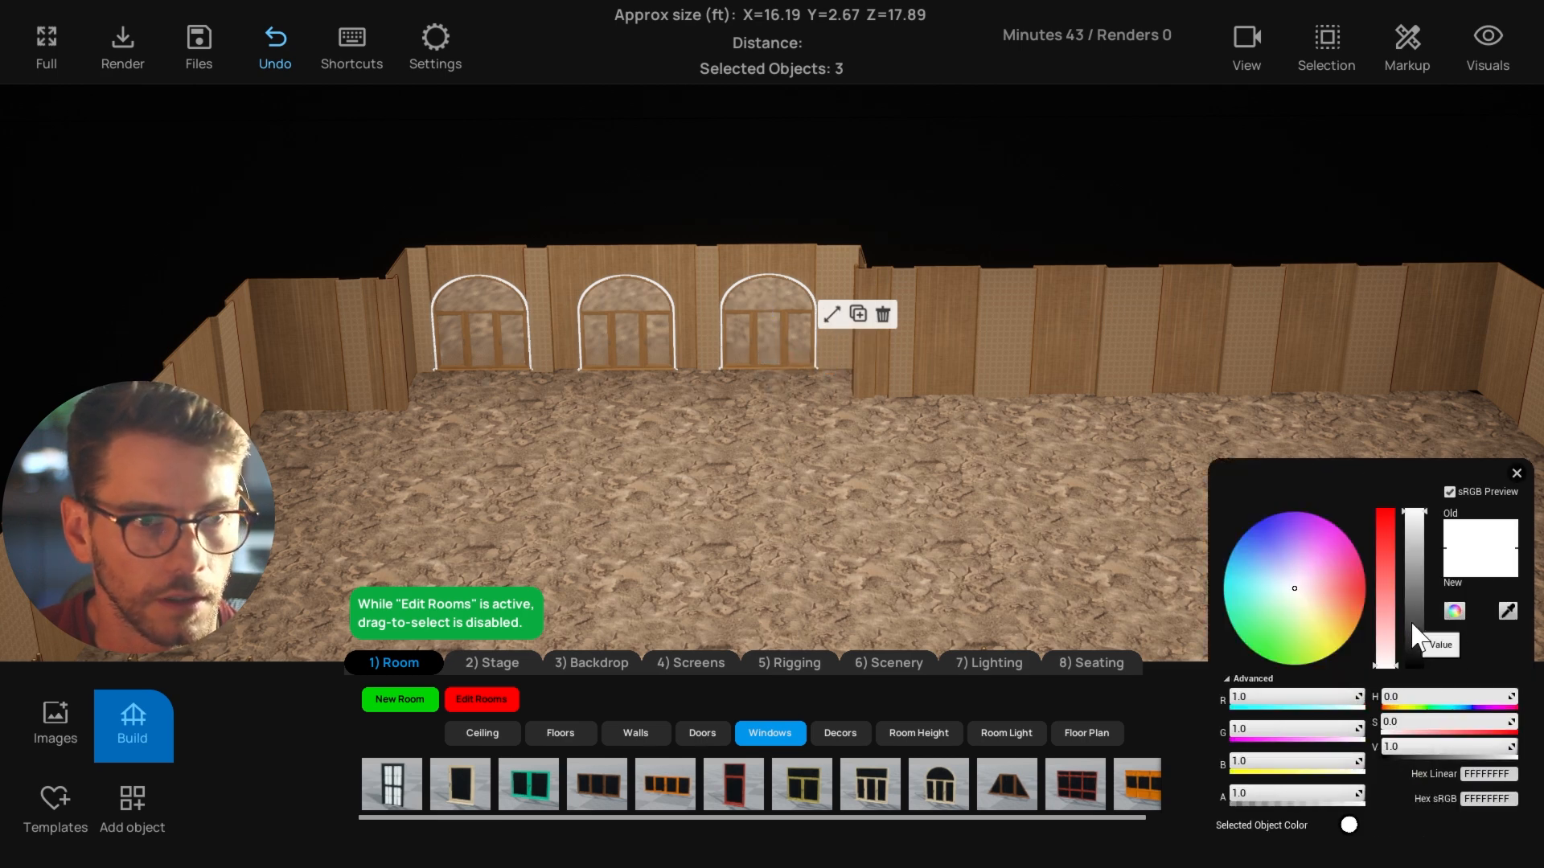
left_click_drag(1412, 625, 1413, 672)
left_click(1516, 474)
left_click(1037, 514)
Place four plain rectangular windows on the patterned segments of the straight far wall beside the arched-window recess.
right_click_drag(1037, 515, 1101, 519)
right_click_drag(813, 543, 823, 535)
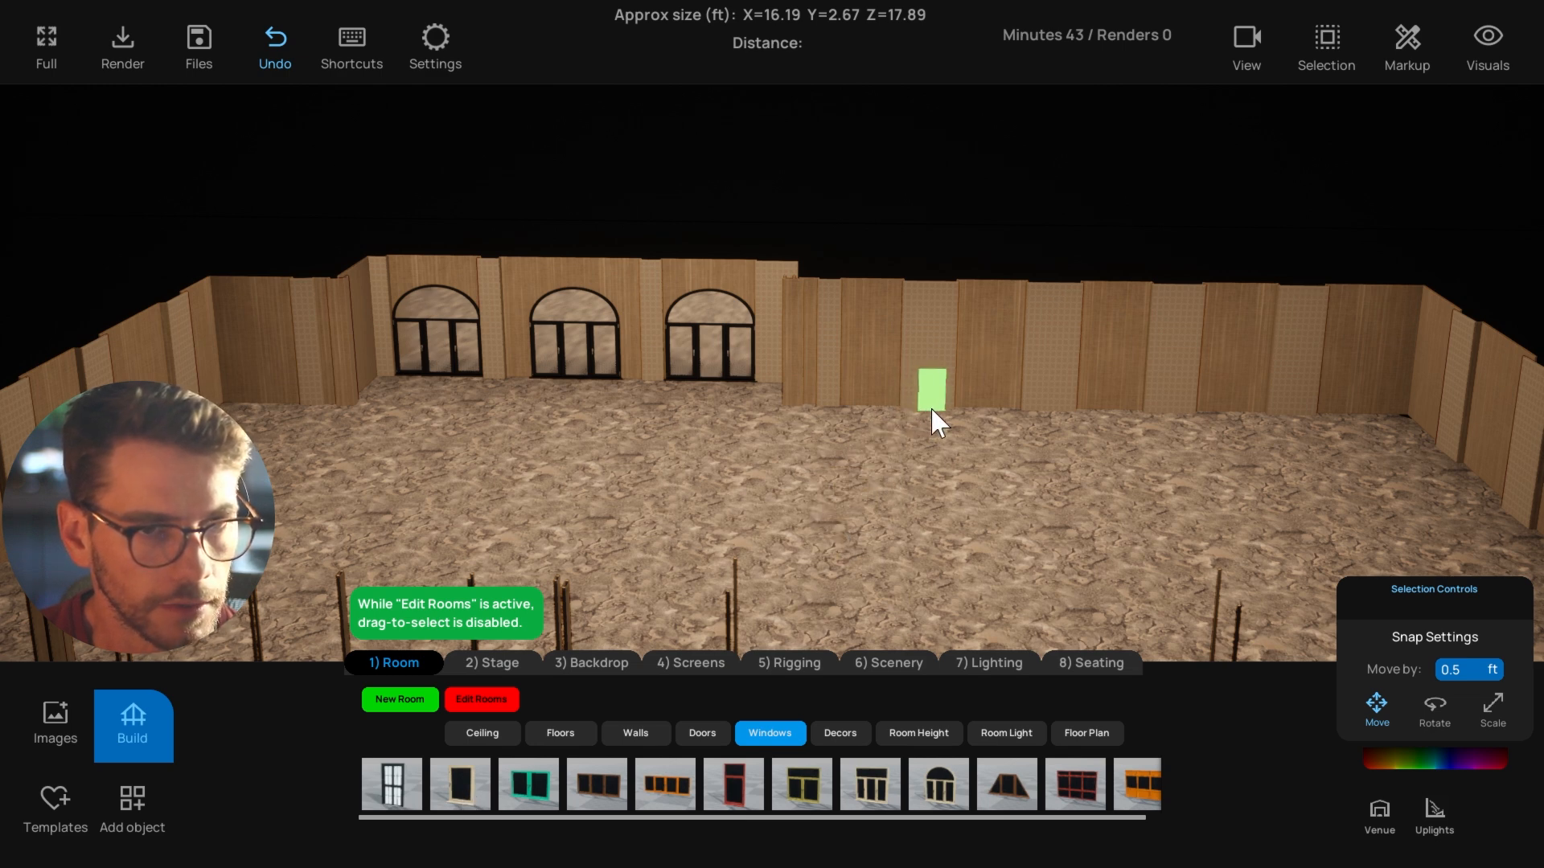
key("d")
key("w")
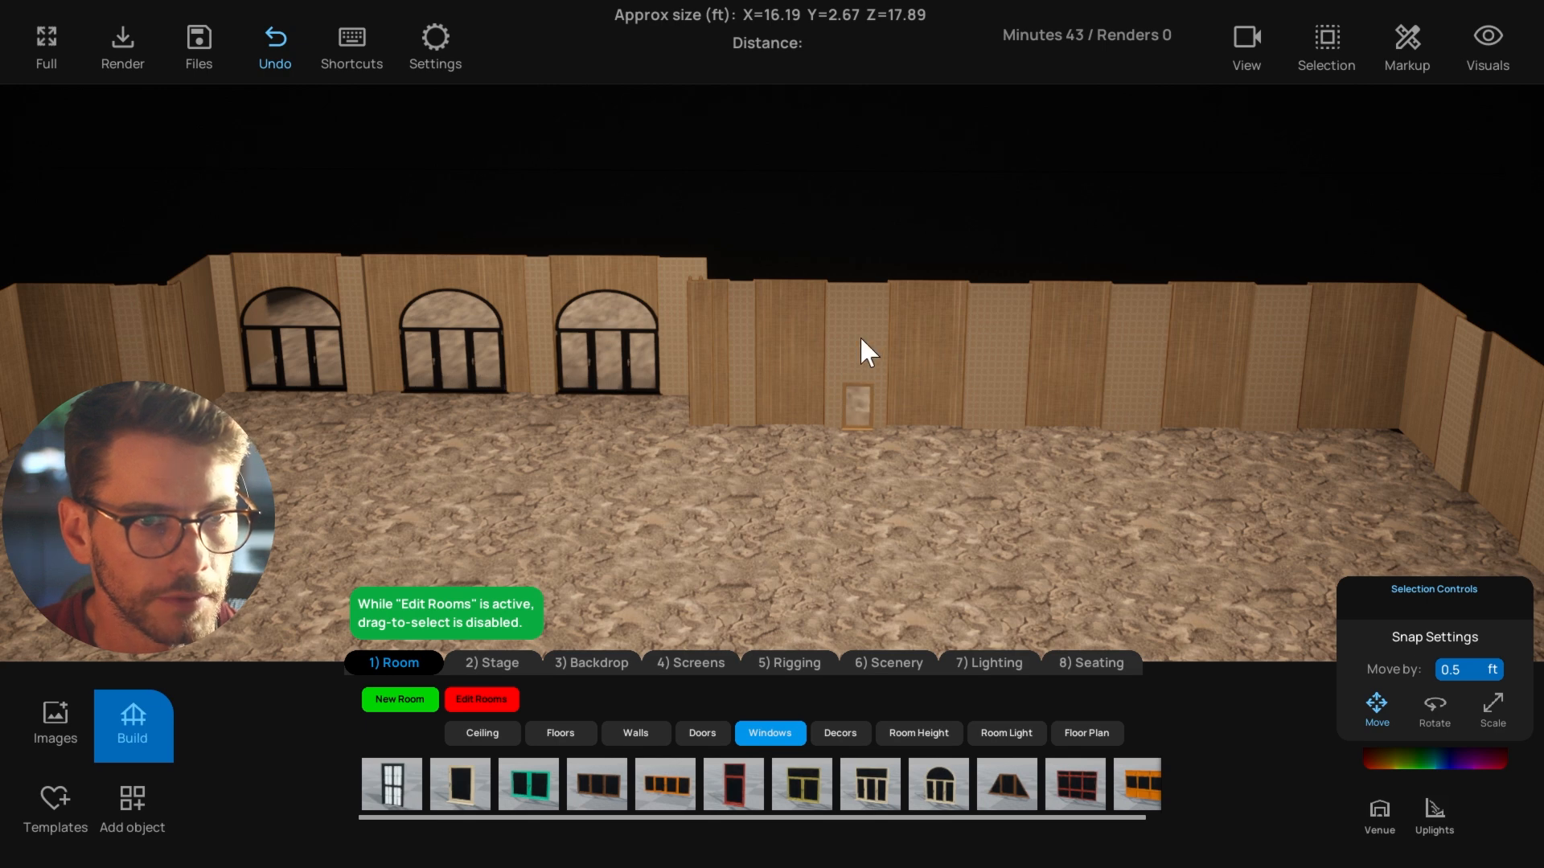
key("d")
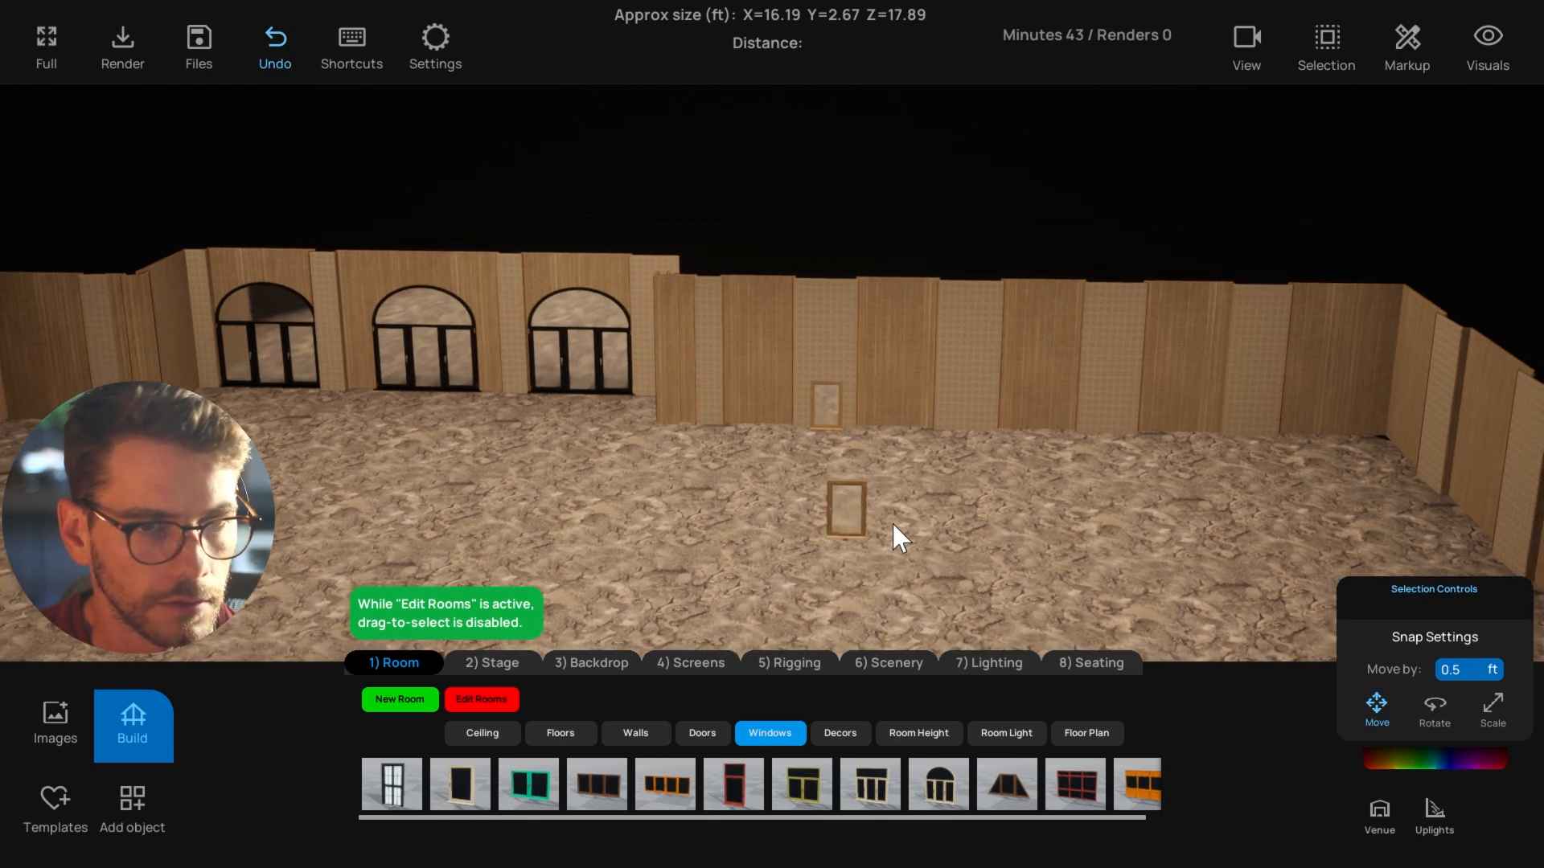
left_click(969, 443)
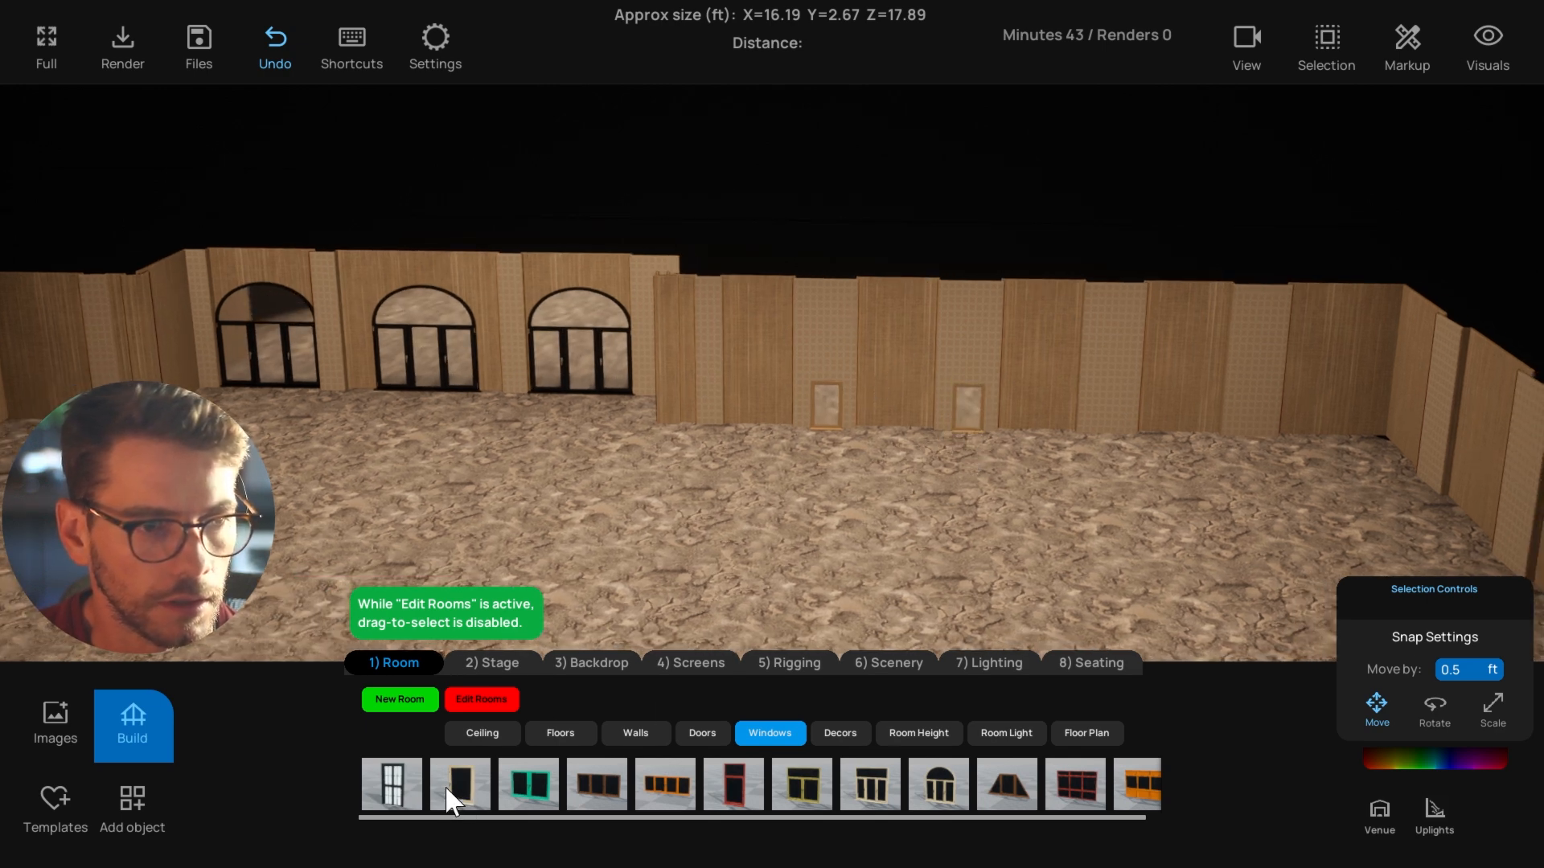
left_click(492, 792)
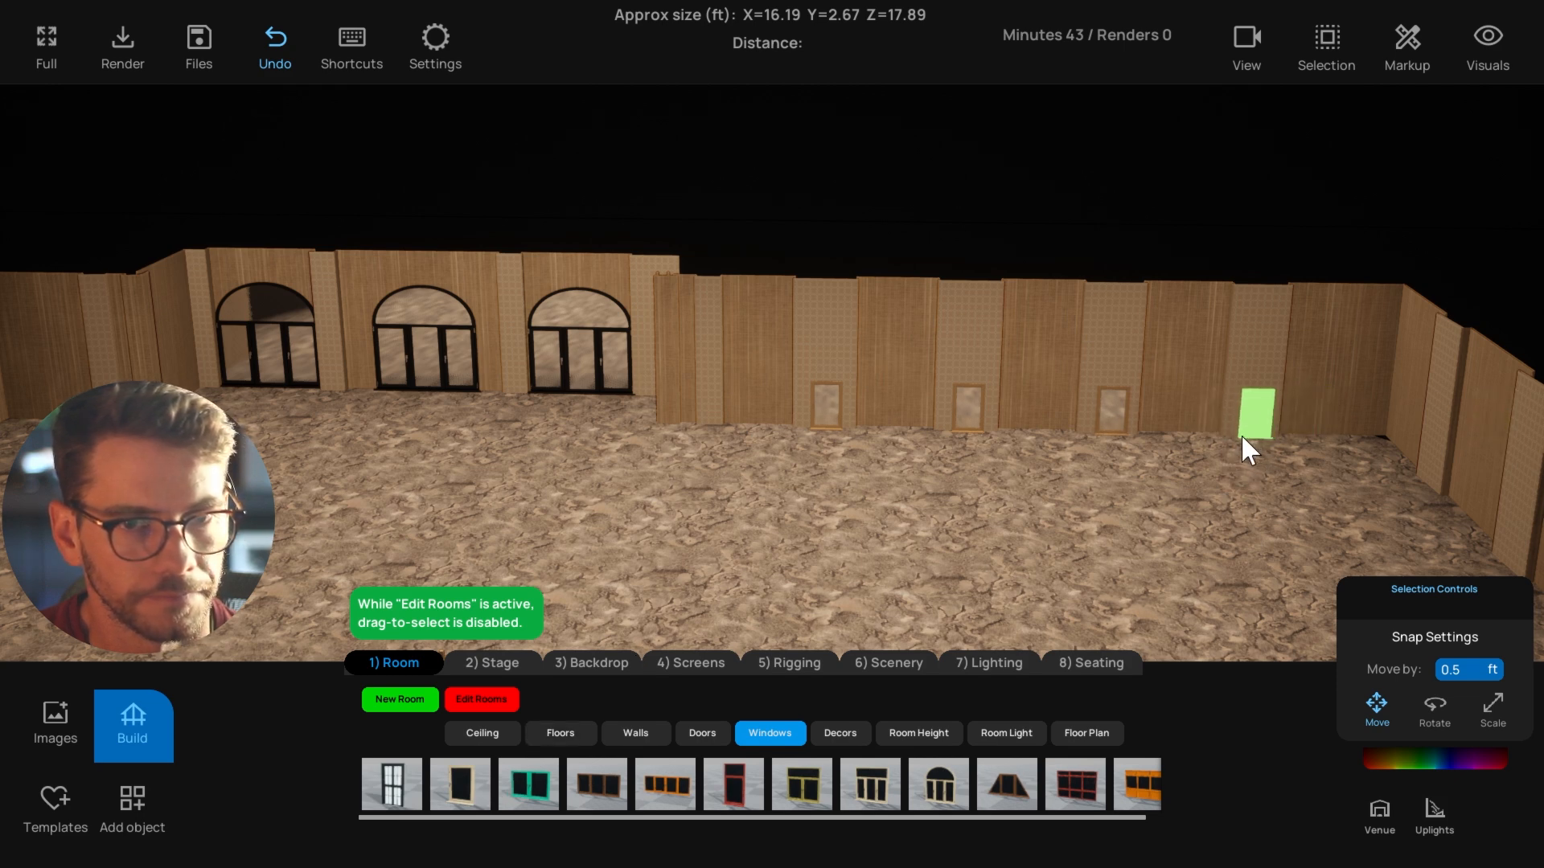
left_click(1241, 432)
In top view, place three plain rectangular windows along the left side wall, then deselect them and return to perspective.
right_click_drag(963, 503, 832, 528)
key("t")
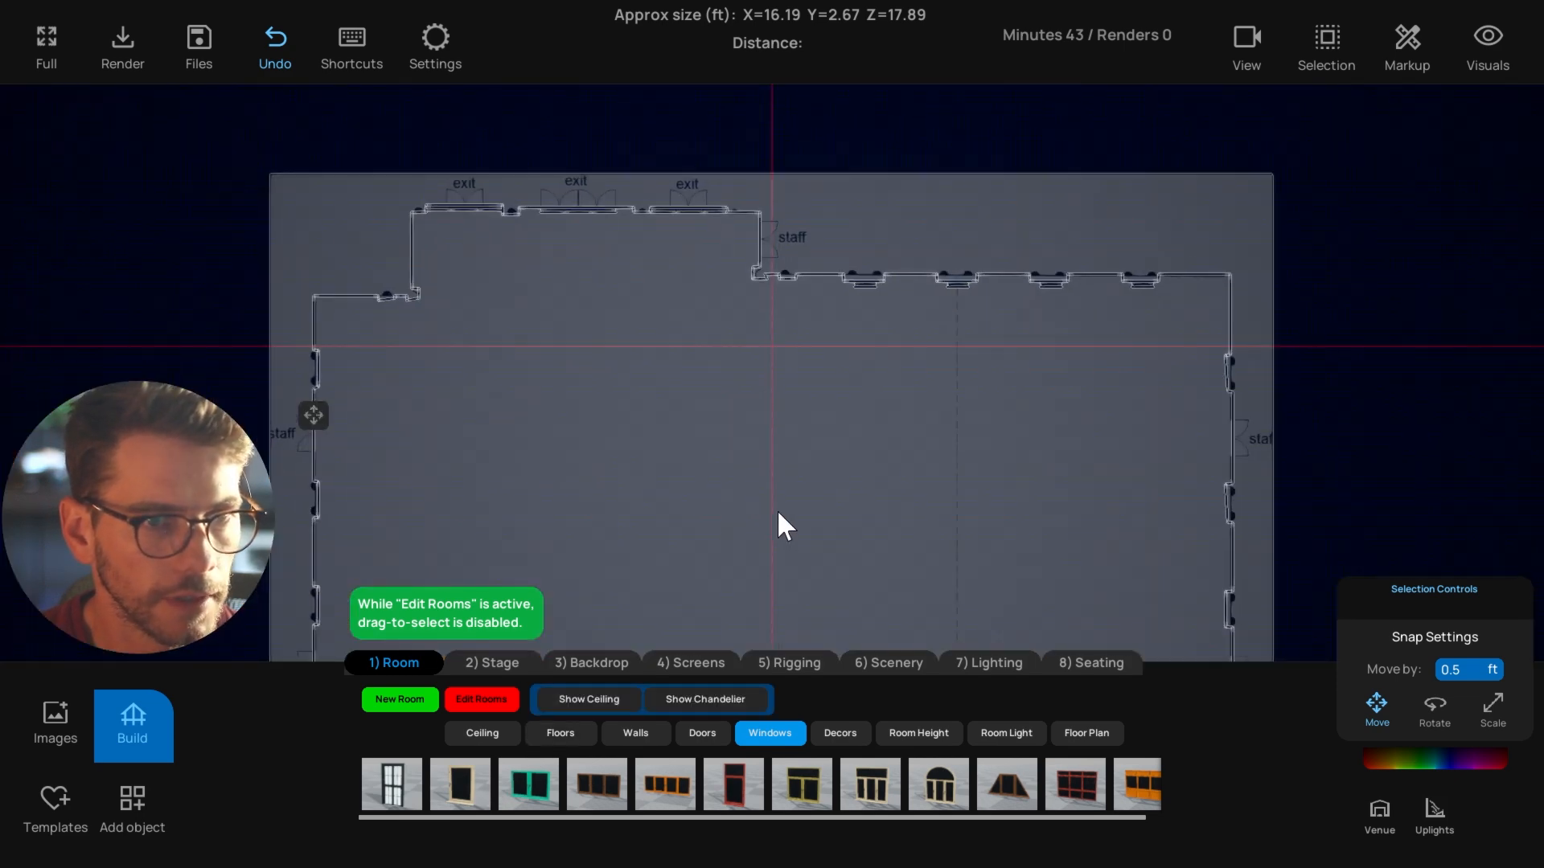
middle_click_drag(592, 428, 768, 369)
scroll(768, 369, "up", 1)
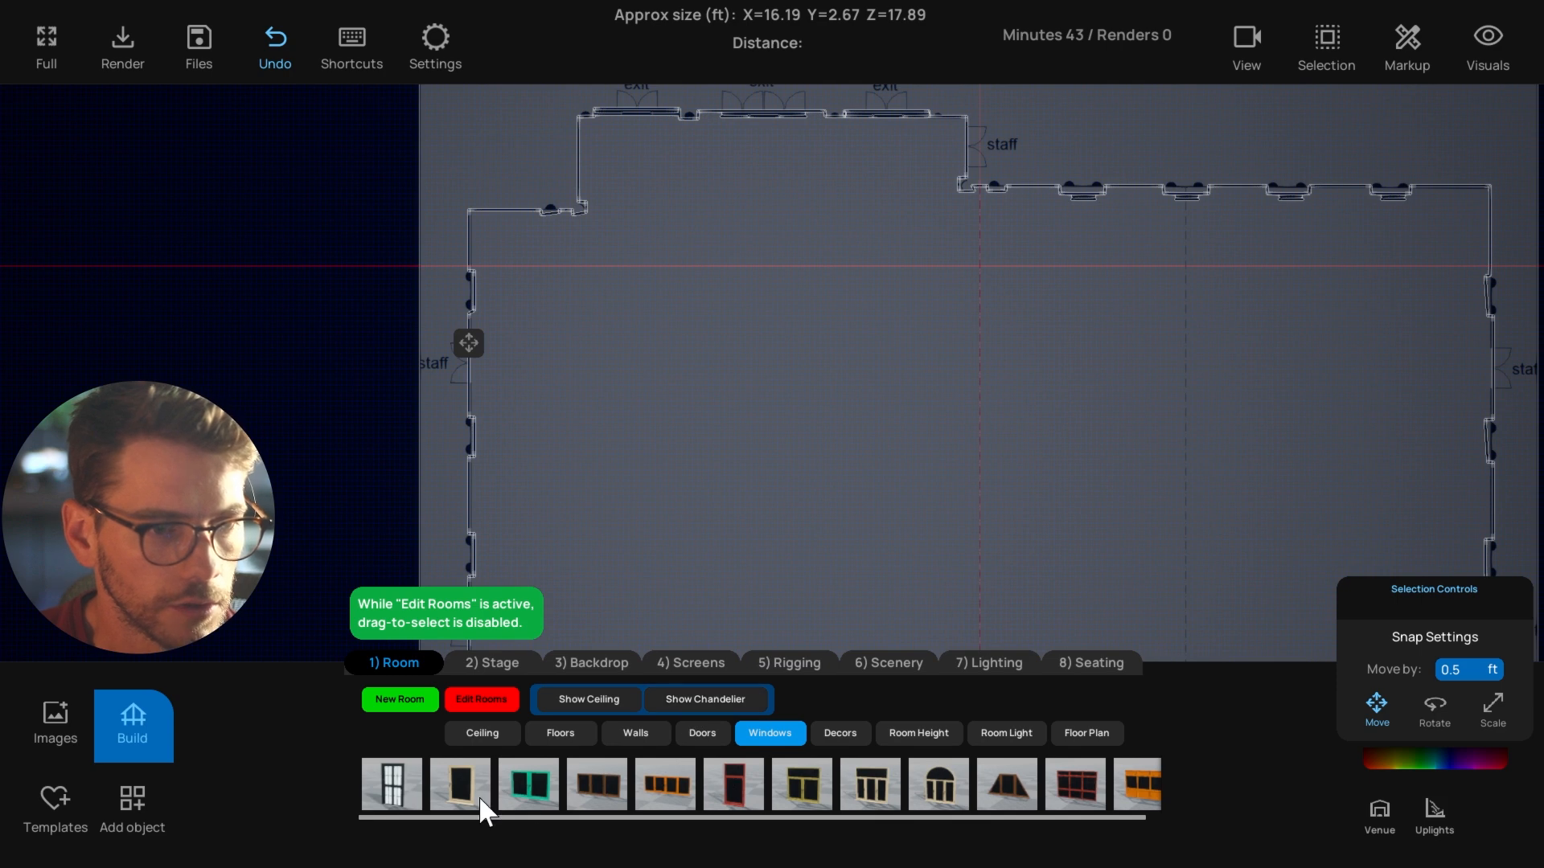
left_click_drag(479, 436, 474, 434)
middle_click_drag(556, 419, 628, 418)
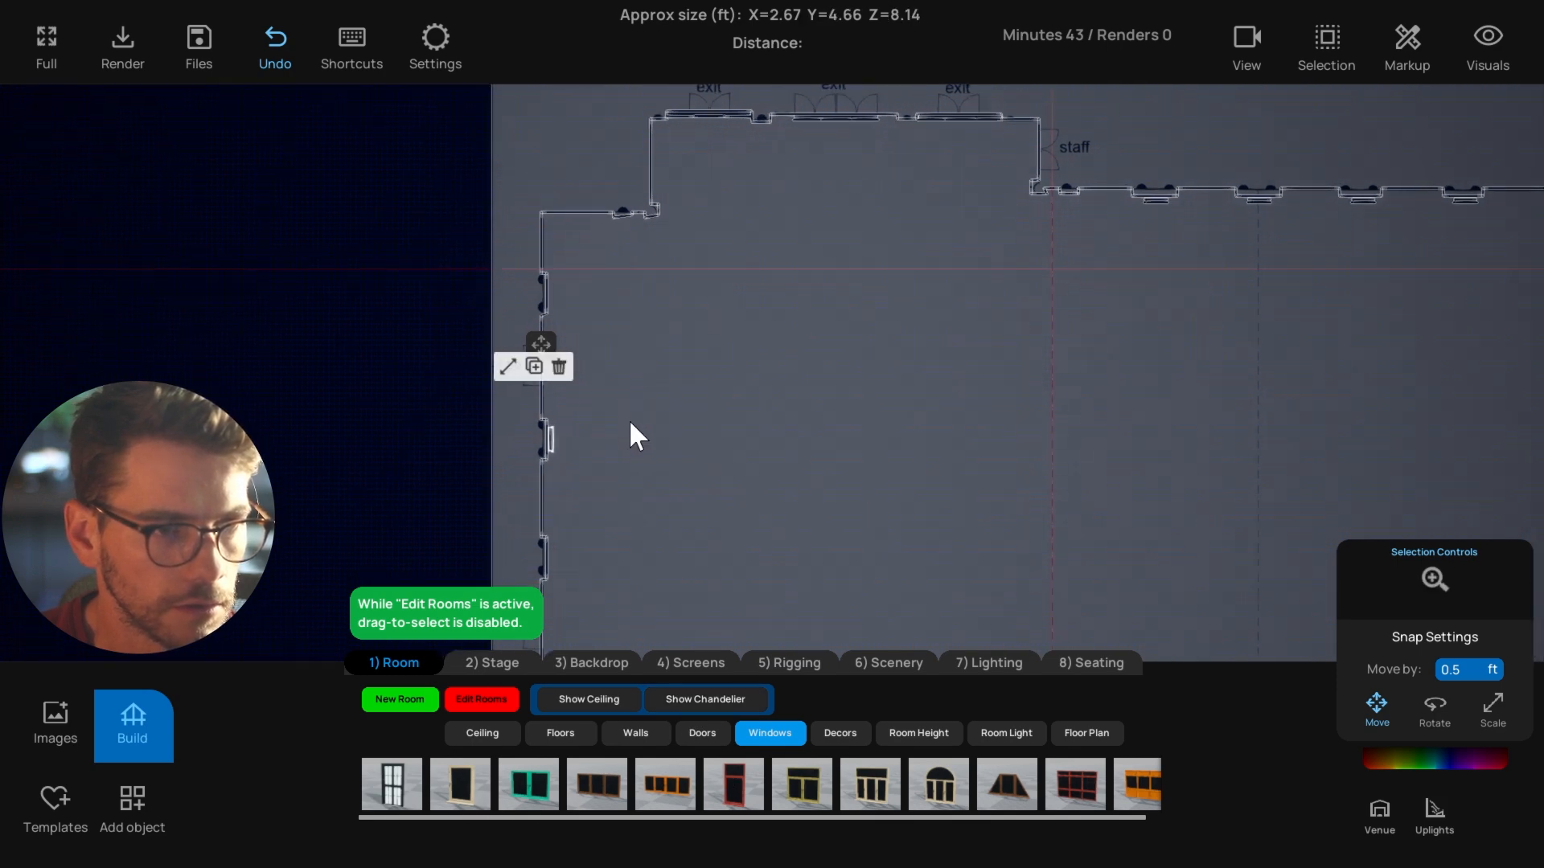
middle_click_drag(585, 491, 619, 460)
left_click_drag(455, 785, 585, 524)
middle_click_drag(639, 456, 634, 518)
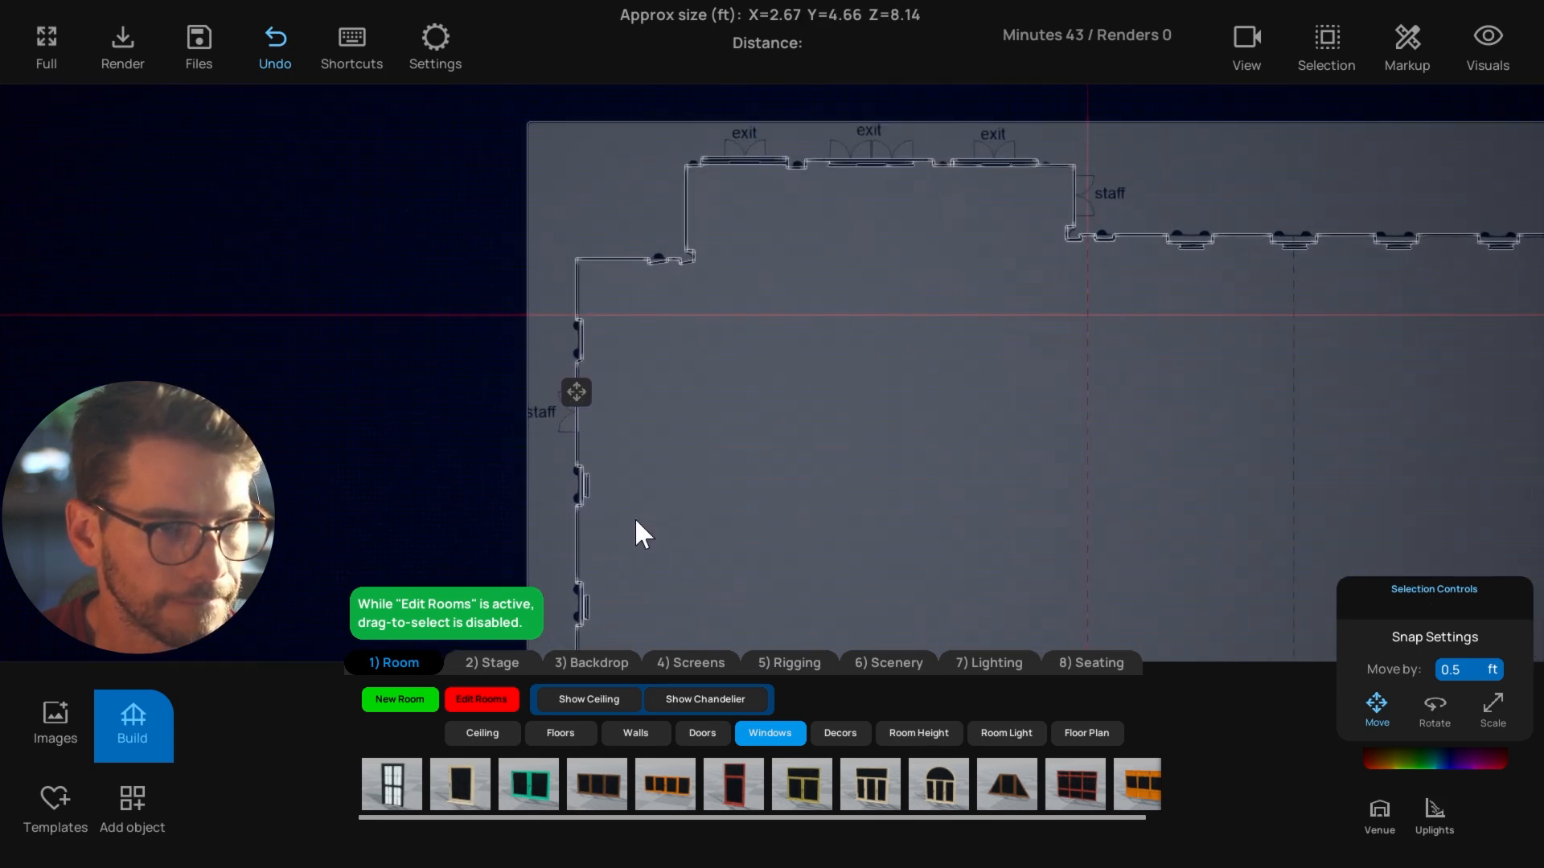
left_click(587, 348)
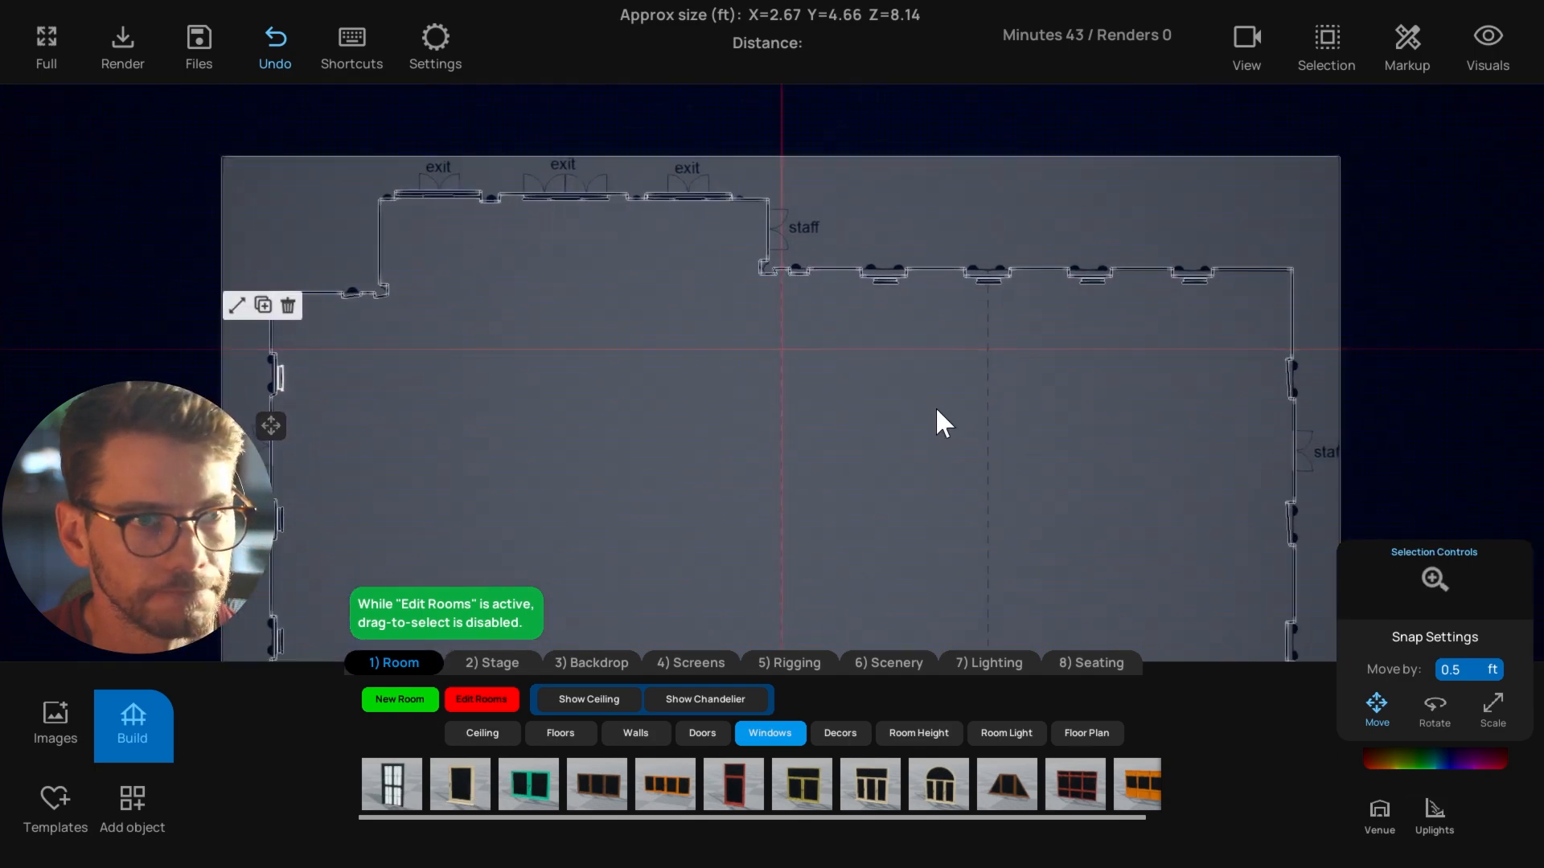
left_click(912, 399)
key("t")
Select all seven rectangular windows on the side and far walls and stretch them to about 24.70 ft high.
scroll(923, 478, "down", 3)
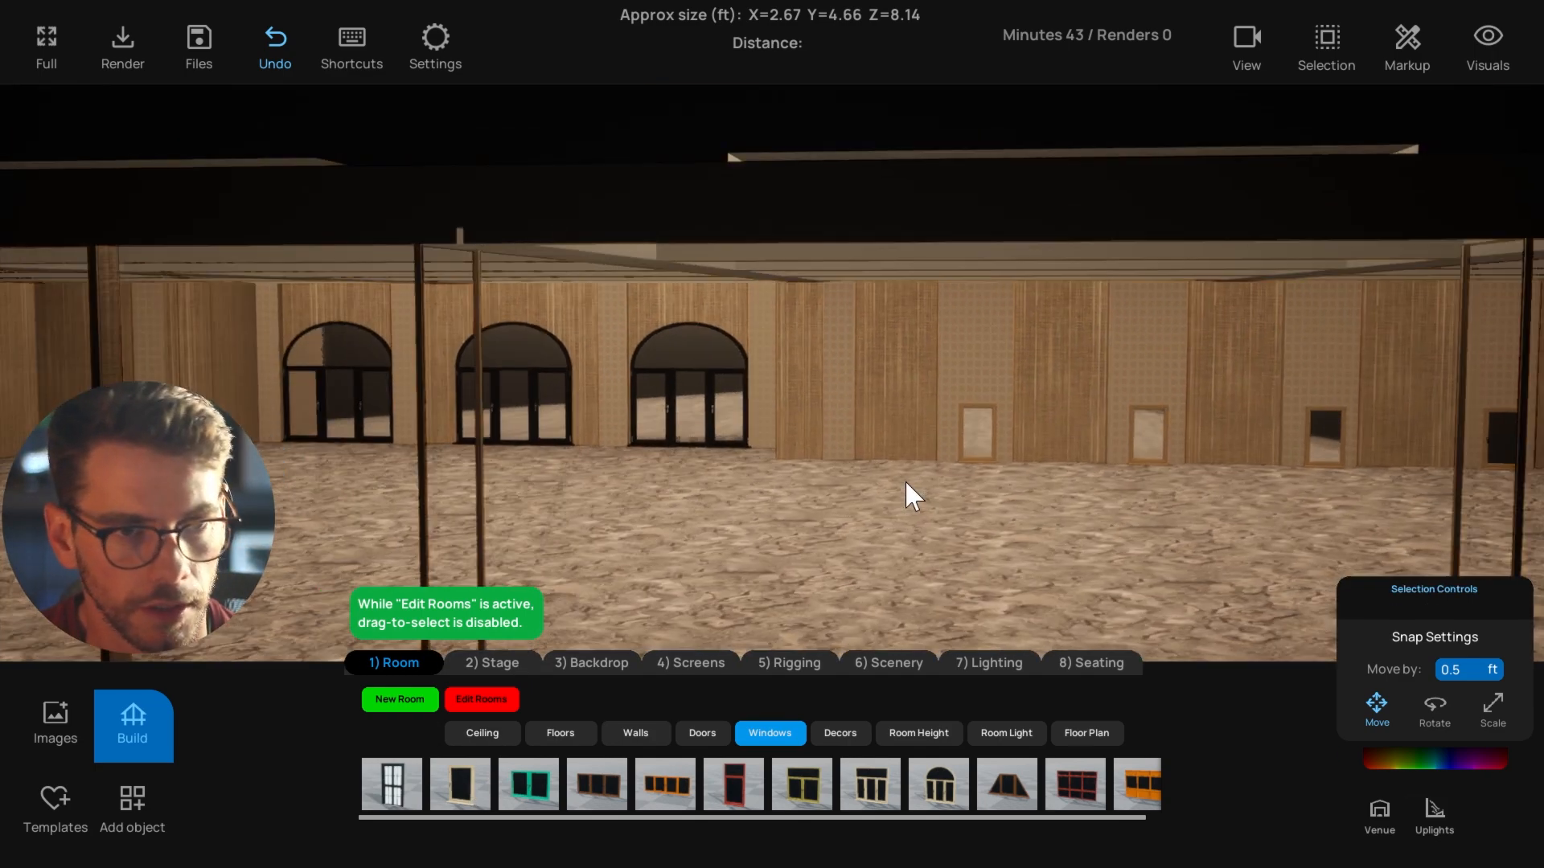
scroll(904, 480, "down", 3)
right_click_drag(905, 480, 891, 572)
scroll(891, 573, "down", 2)
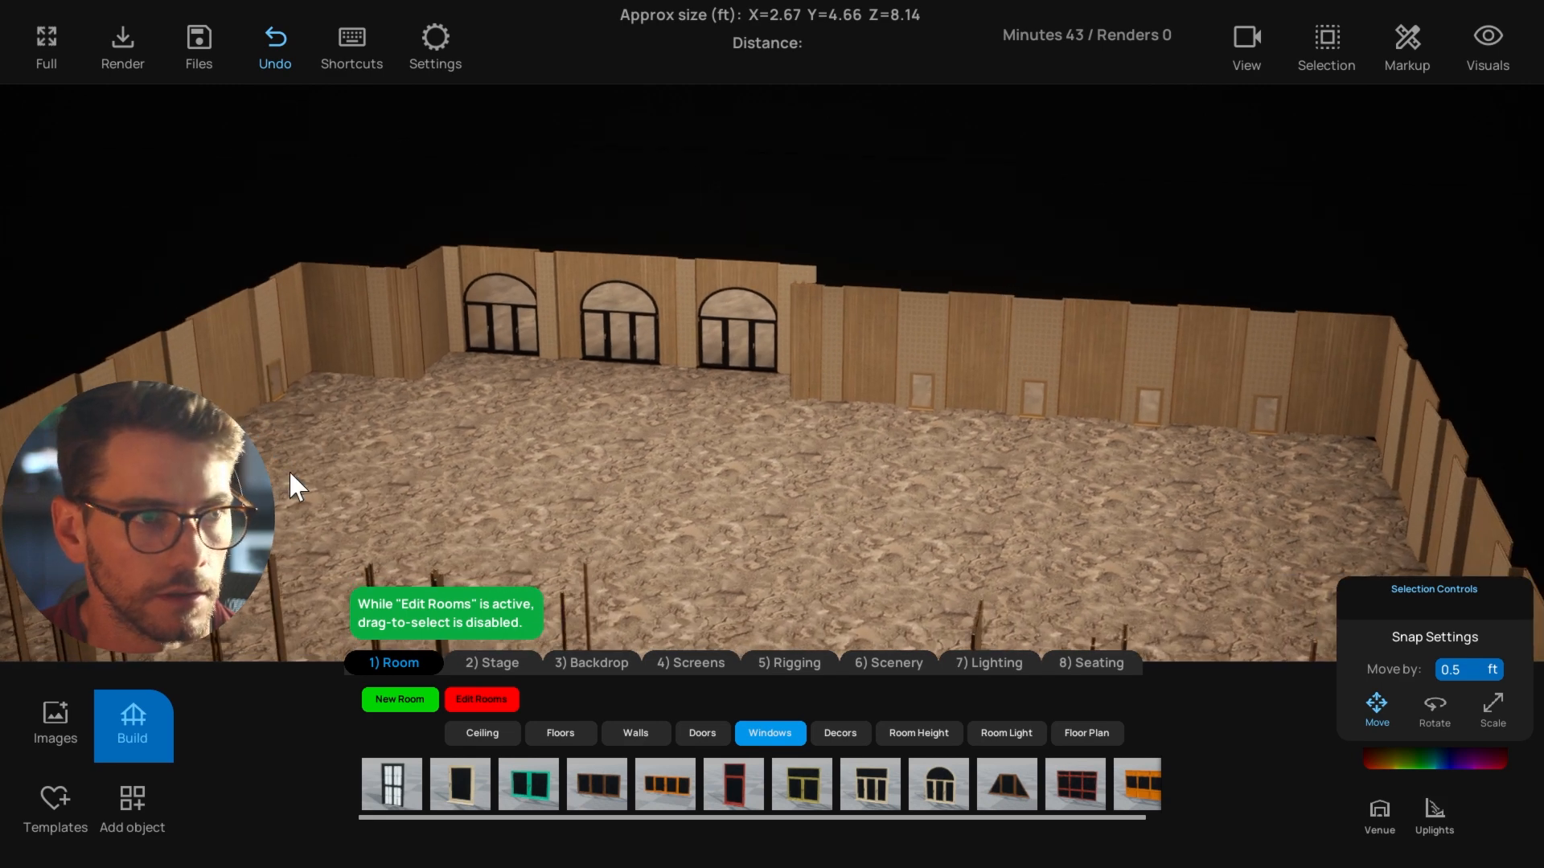
left_click(128, 487)
left_click(191, 434, "shift")
left_click(270, 369, "shift")
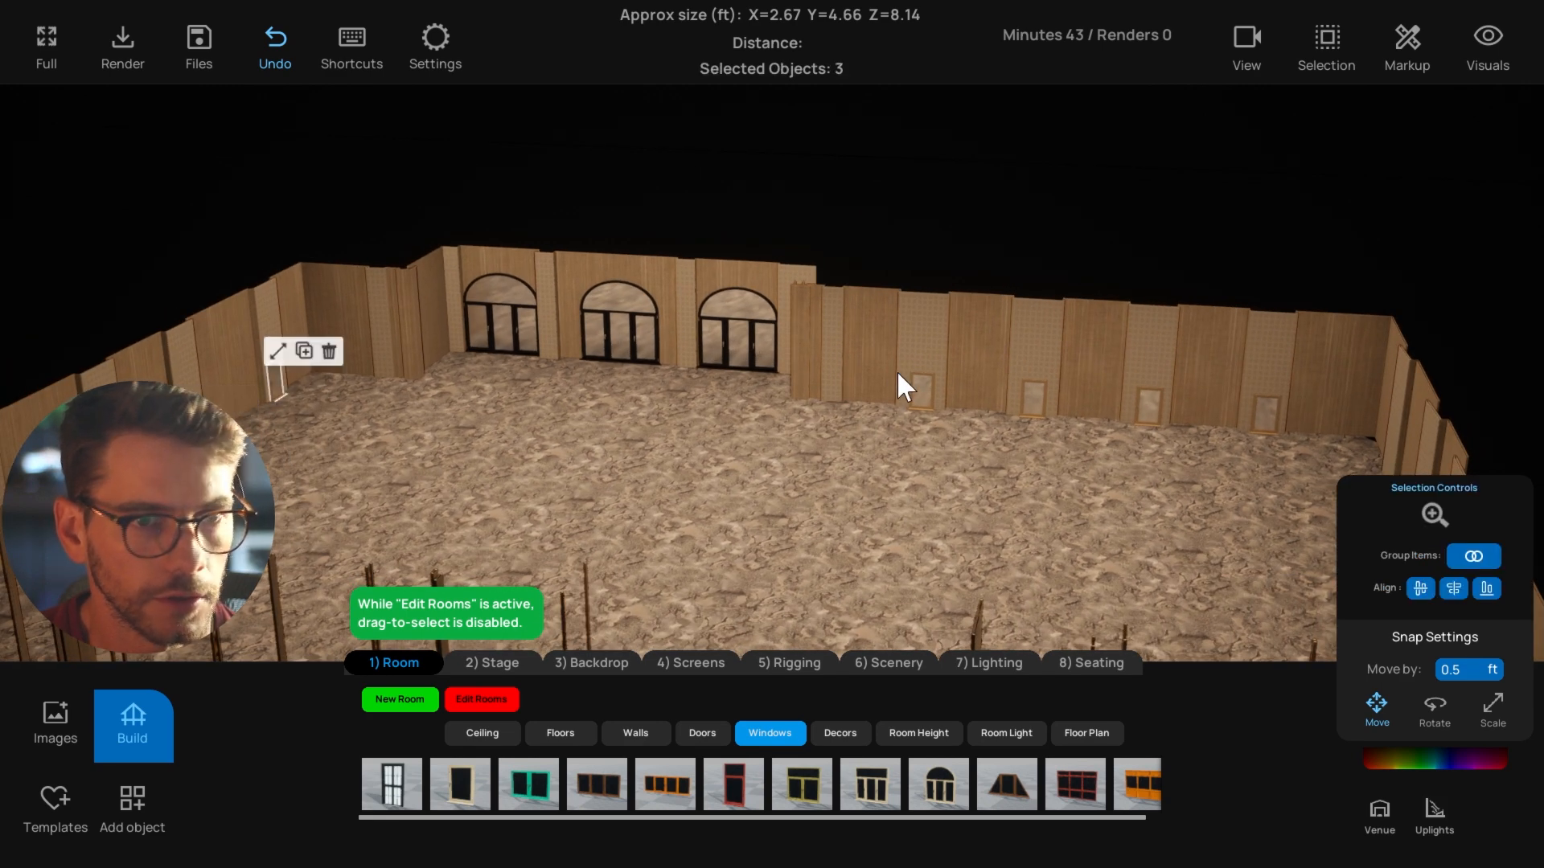
left_click(921, 392, "shift")
left_click(1032, 398, "shift")
left_click(1149, 406, "shift")
left_click(1265, 414, "shift")
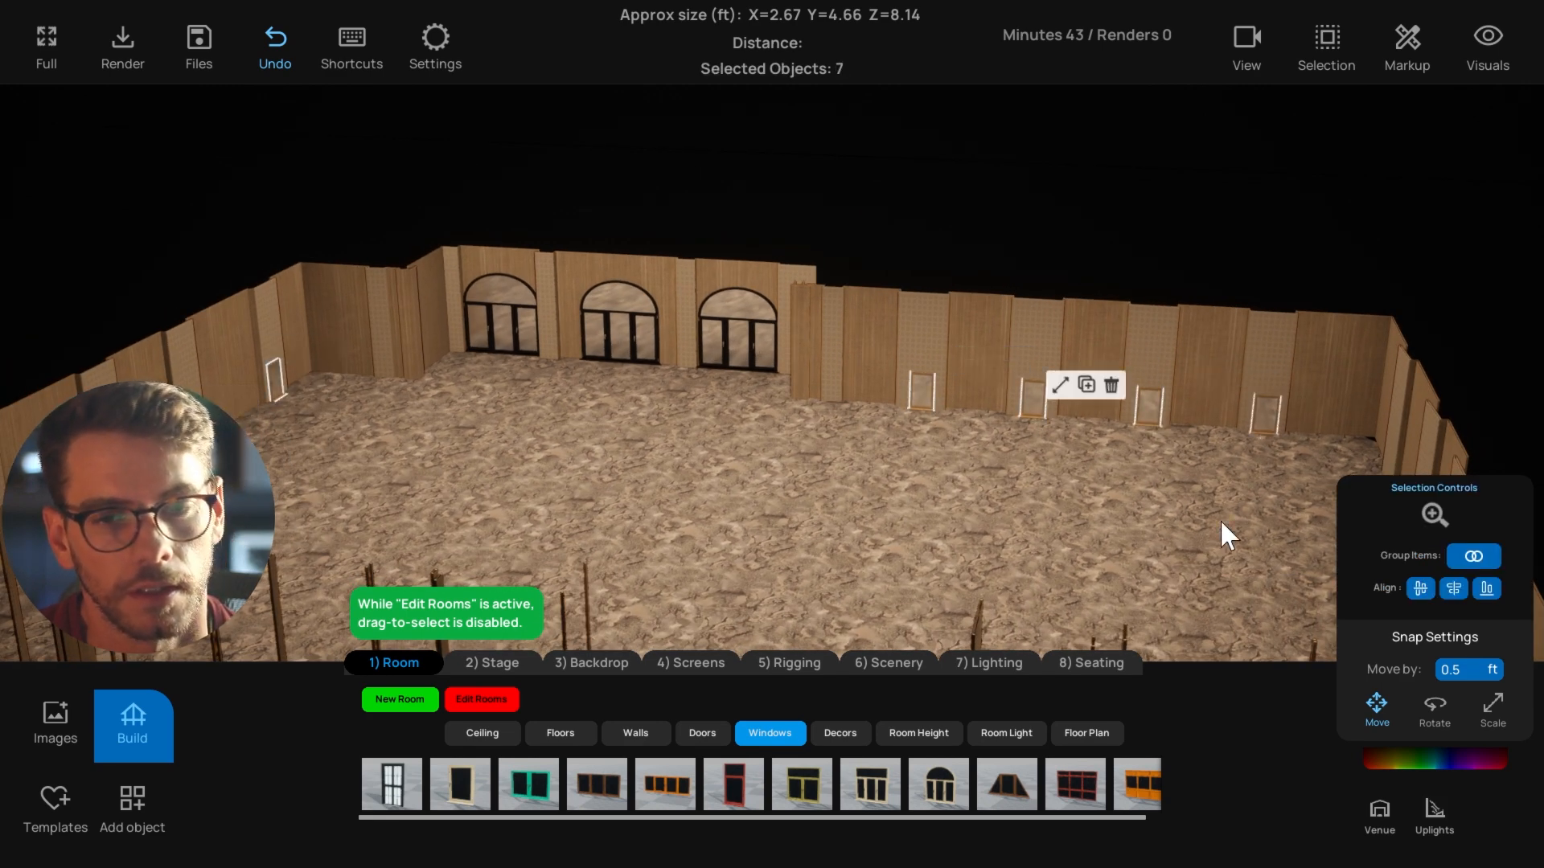
left_click(1041, 387)
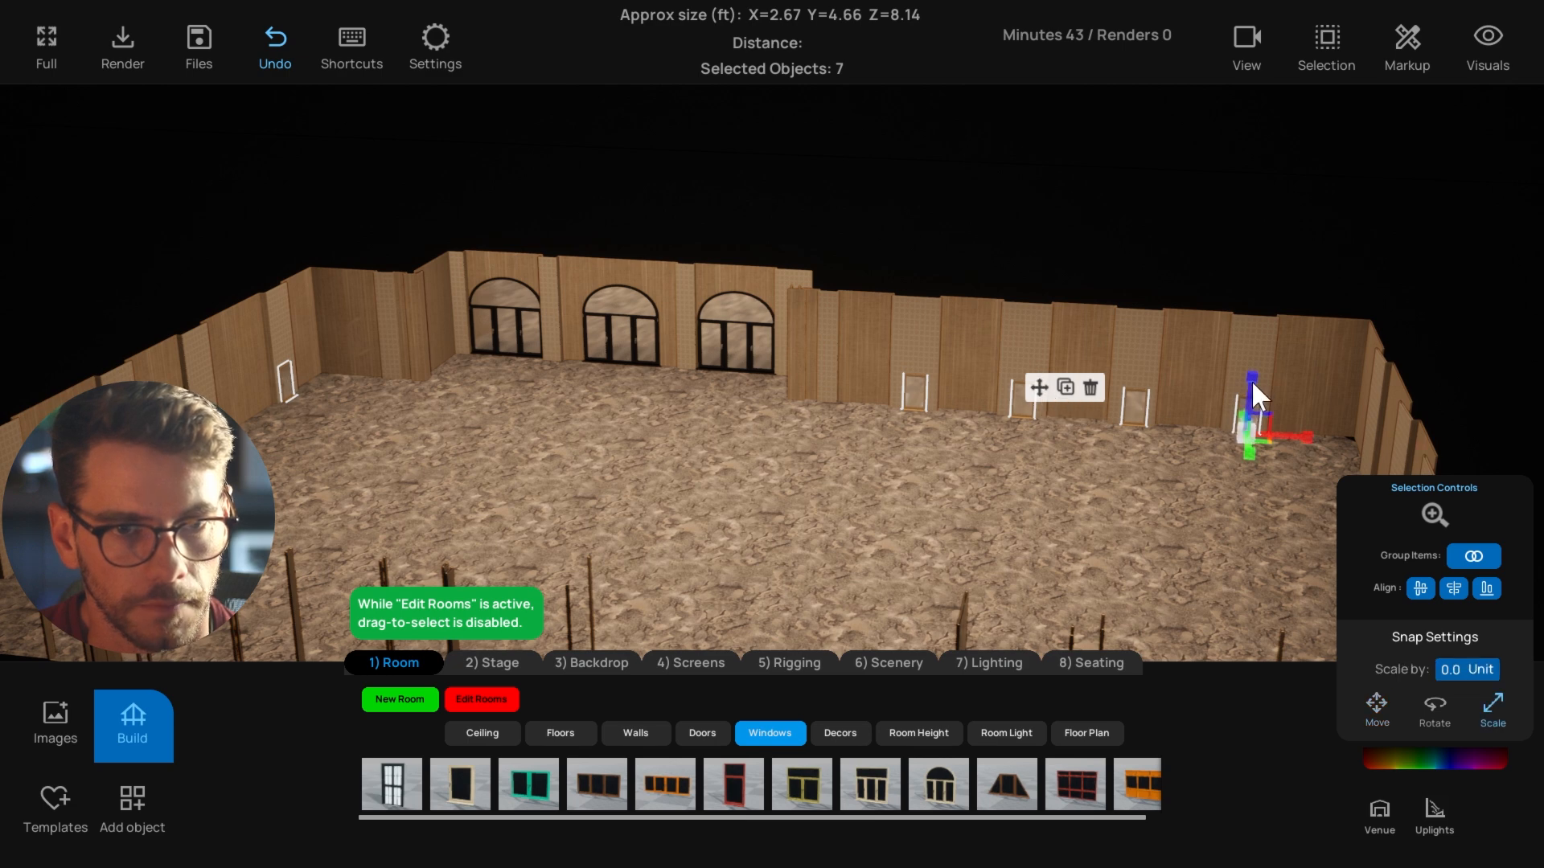
left_click_drag(1251, 379, 1252, 342)
left_click_drag(1299, 435, 1302, 439)
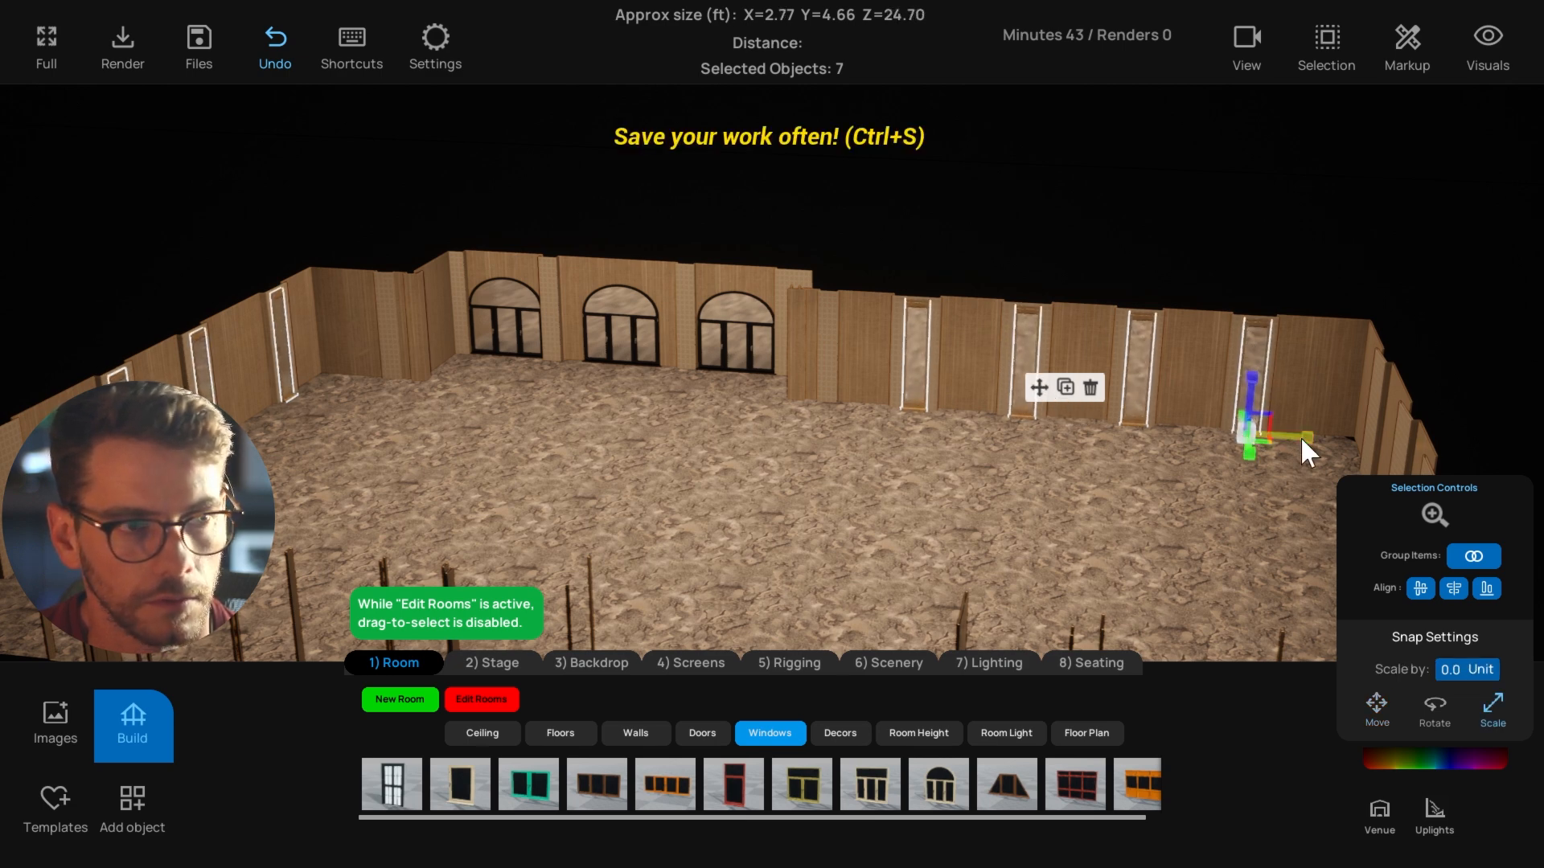
Color the seven tall windows black by lowering the color value to 0, and deselect them.
left_click(1412, 756)
left_click_drag(1413, 660, 1420, 680)
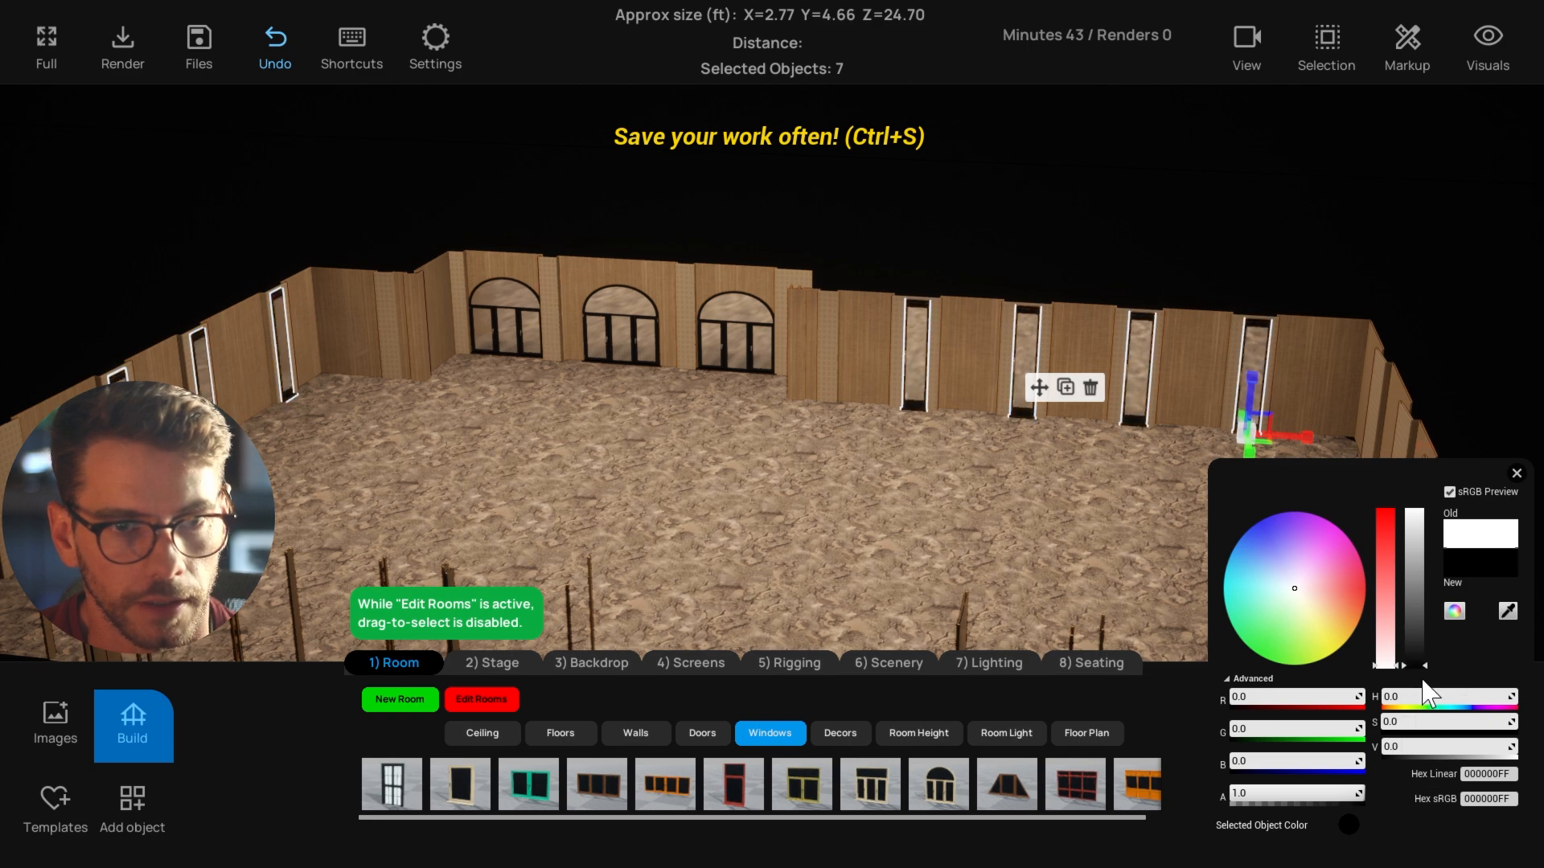
left_click(1517, 474)
left_click(930, 536)
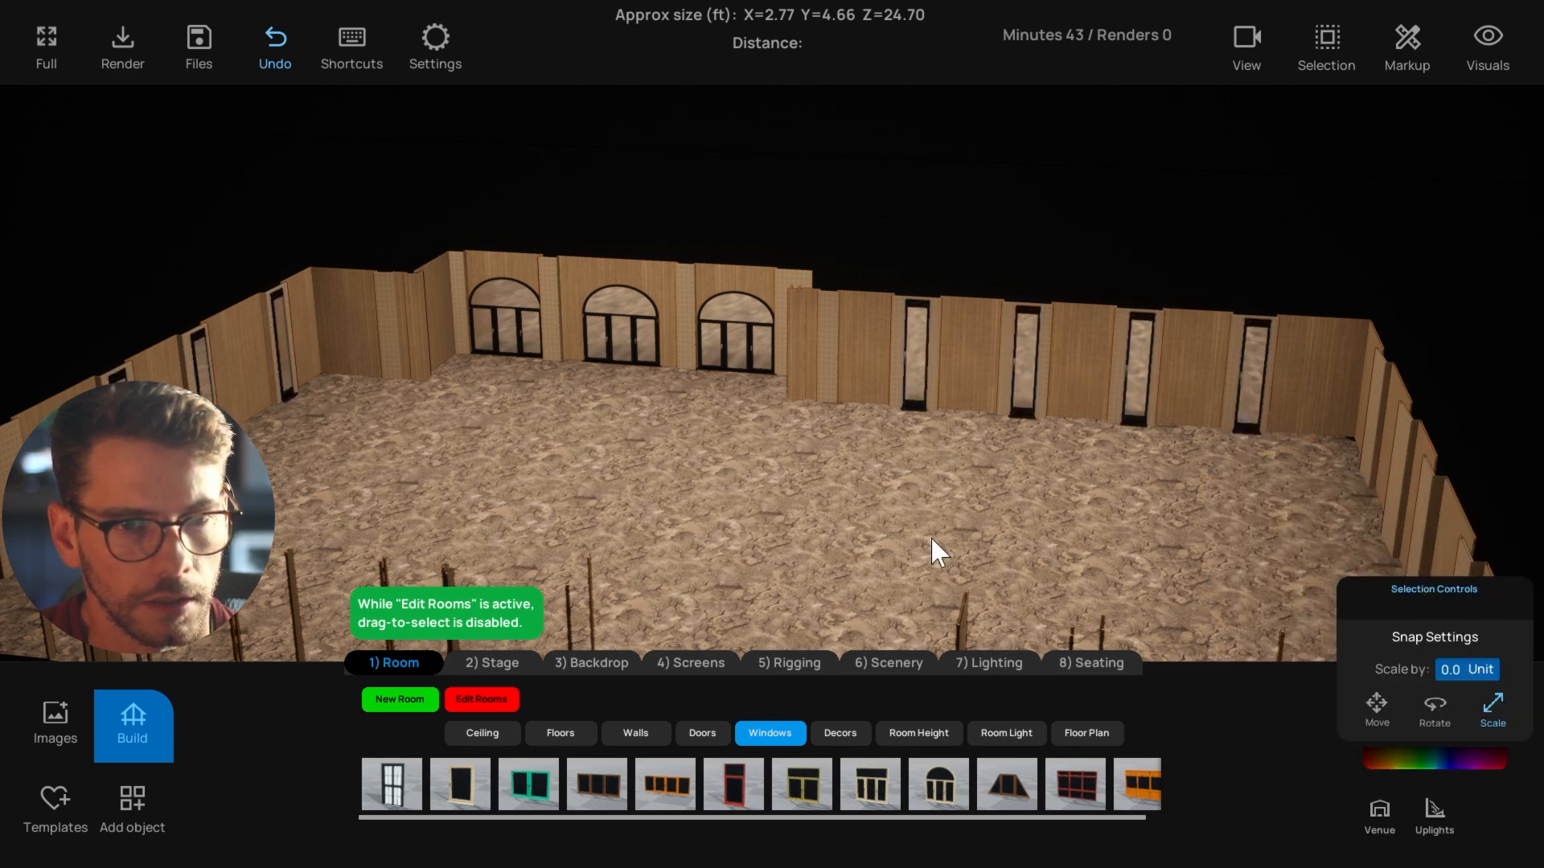
Open the room decor collection with the far wall and its windows in view.
right_click_drag(931, 536, 653, 342)
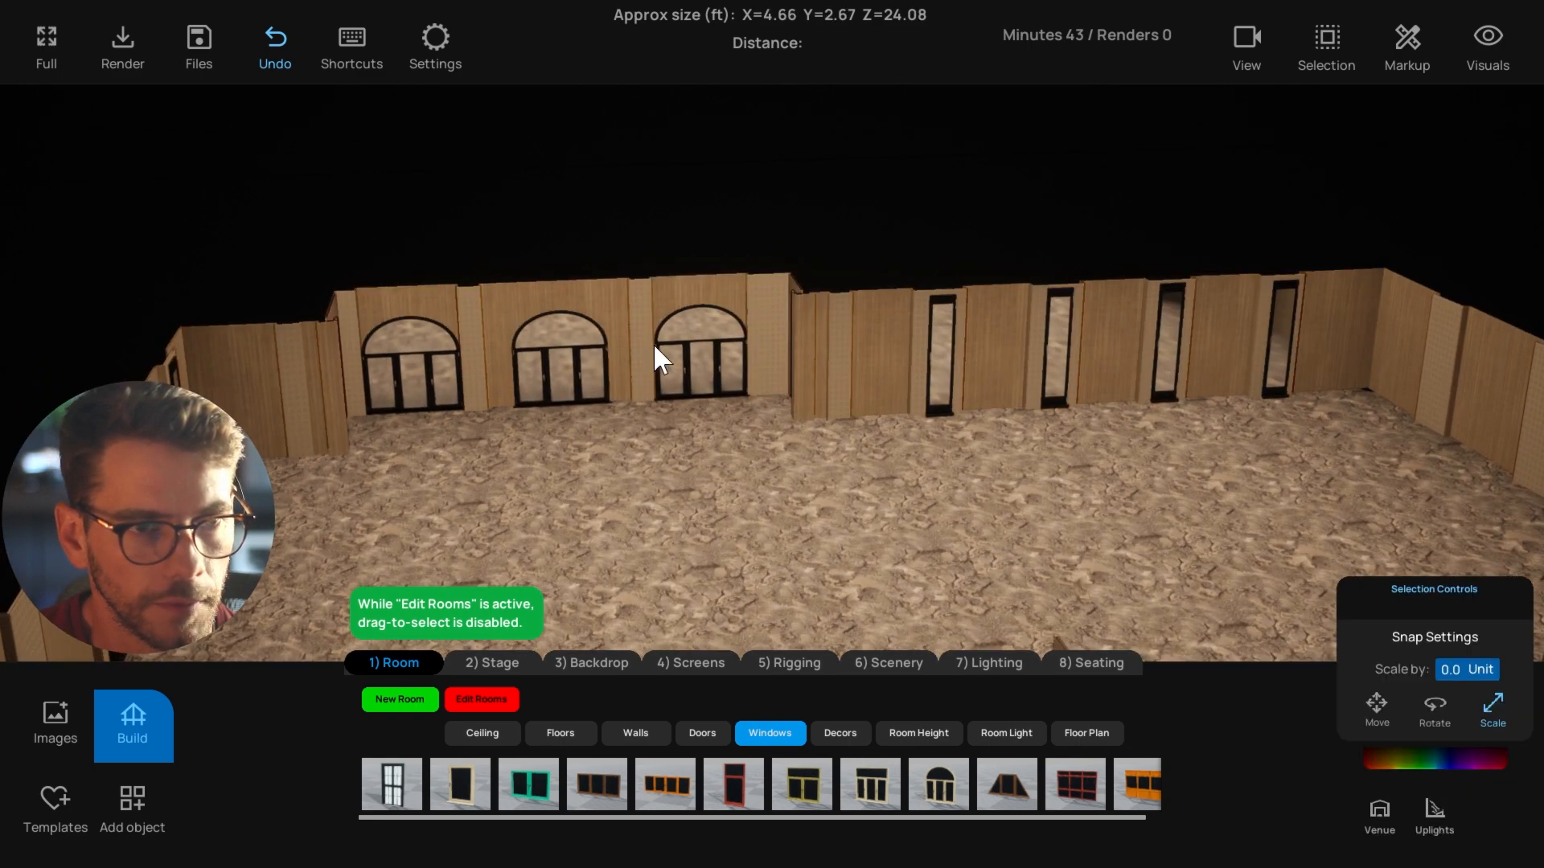
right_click_drag(932, 503, 683, 467)
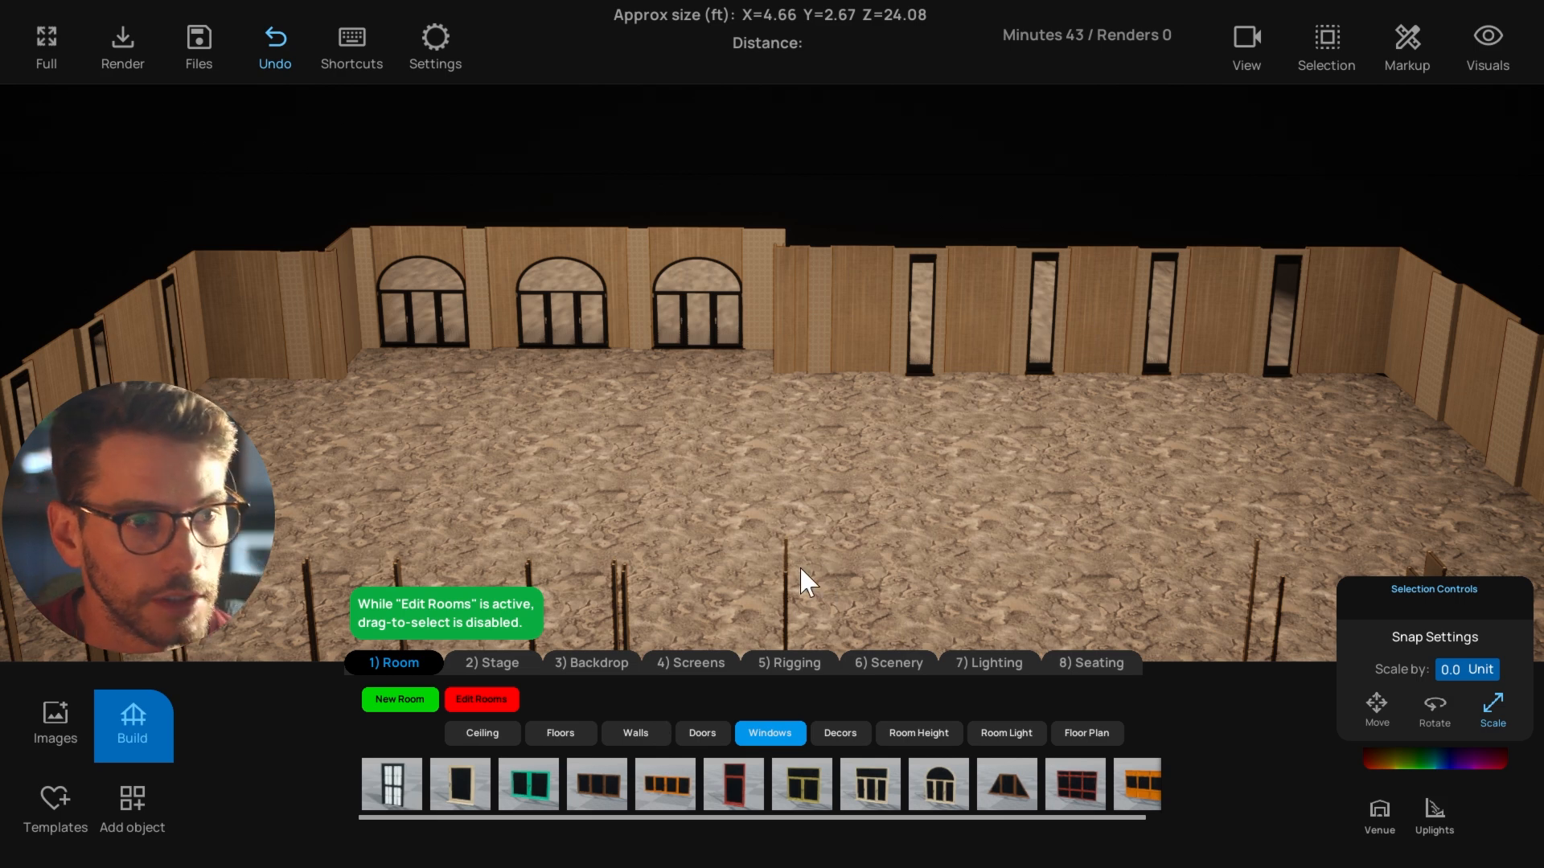
left_click(840, 733)
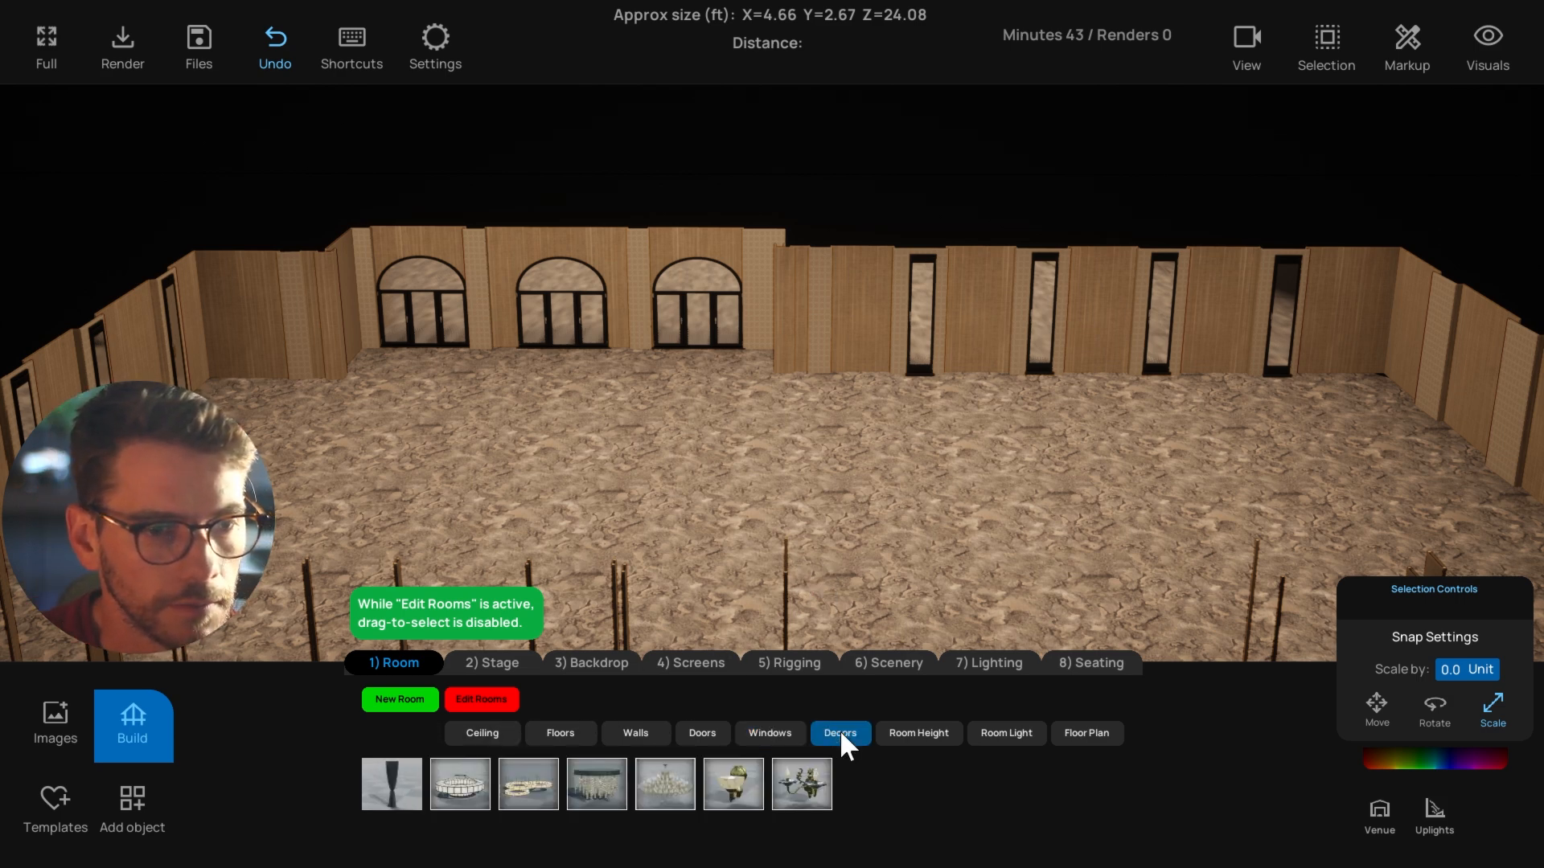
right_click_drag(899, 539, 803, 492)
Try wall sconces on the wood panels at both sides of the arched-window recess and at the far wall's right end.
left_click(740, 785)
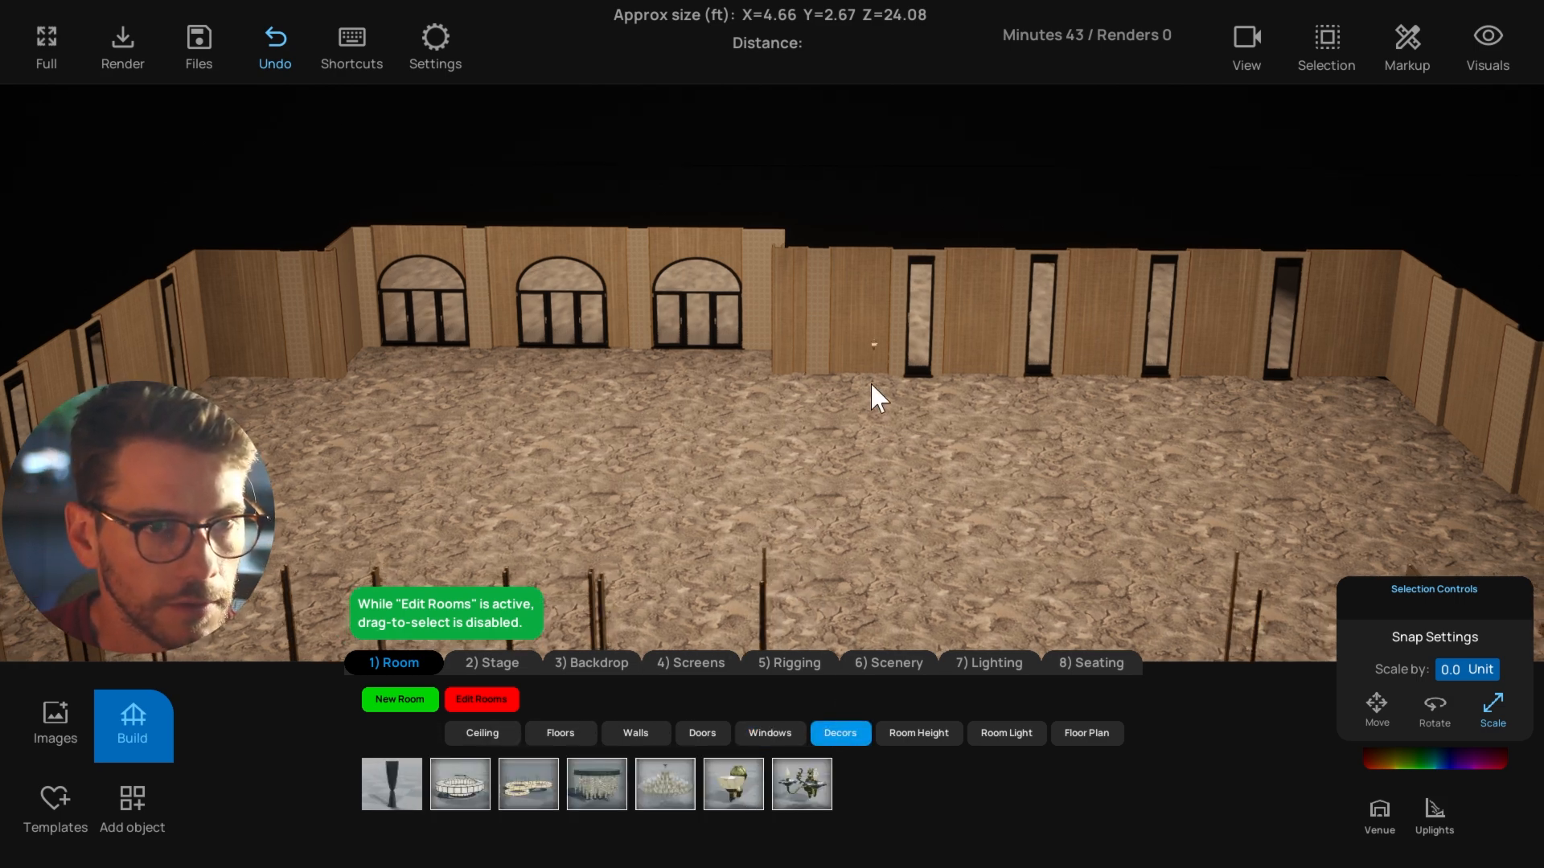
left_click(808, 327)
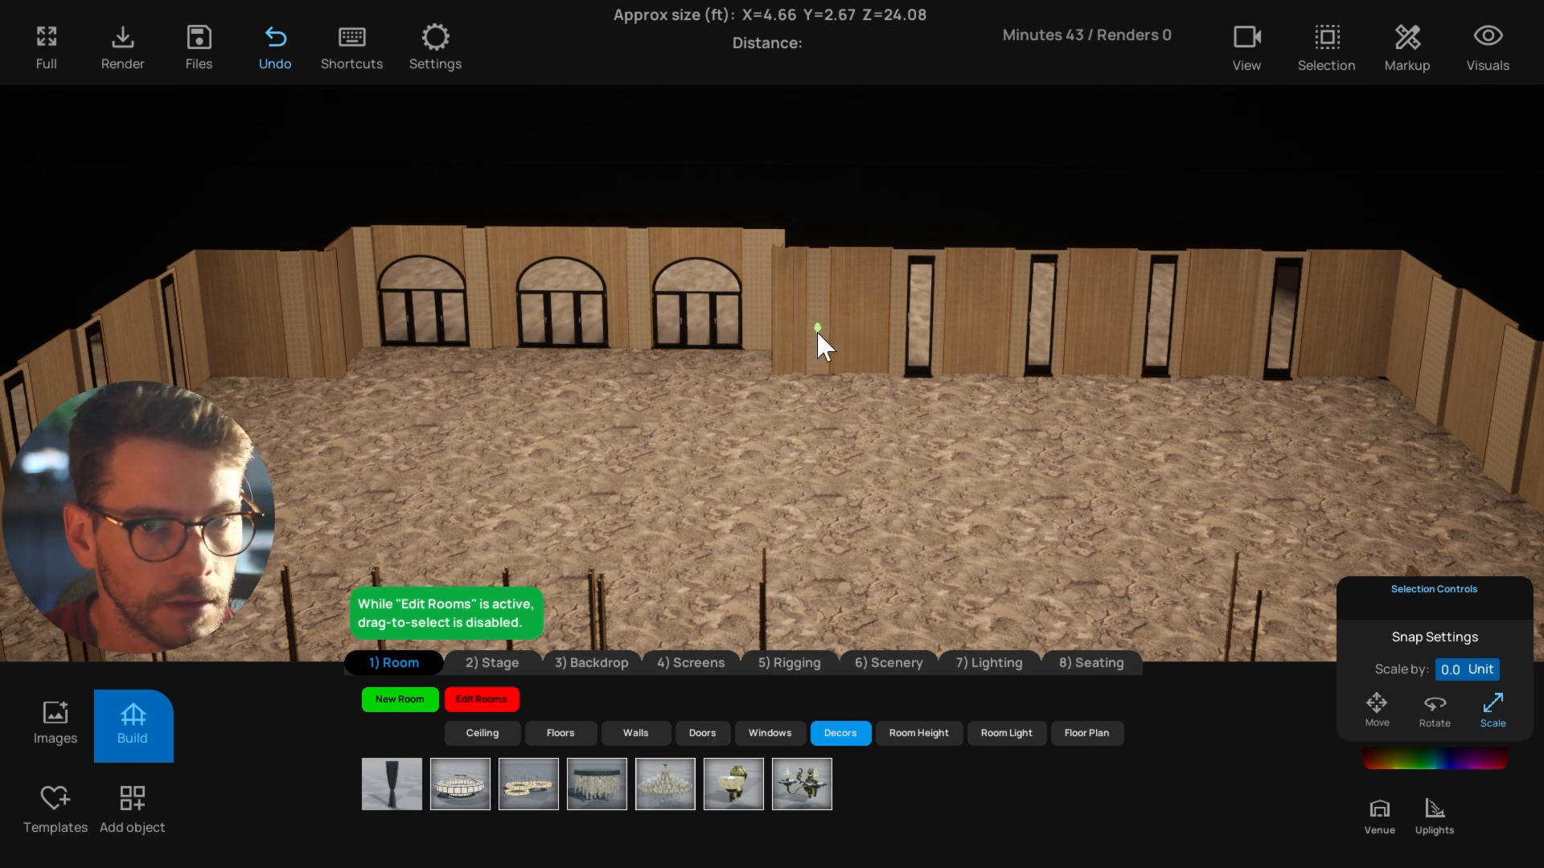
right_click_drag(765, 388, 752, 403)
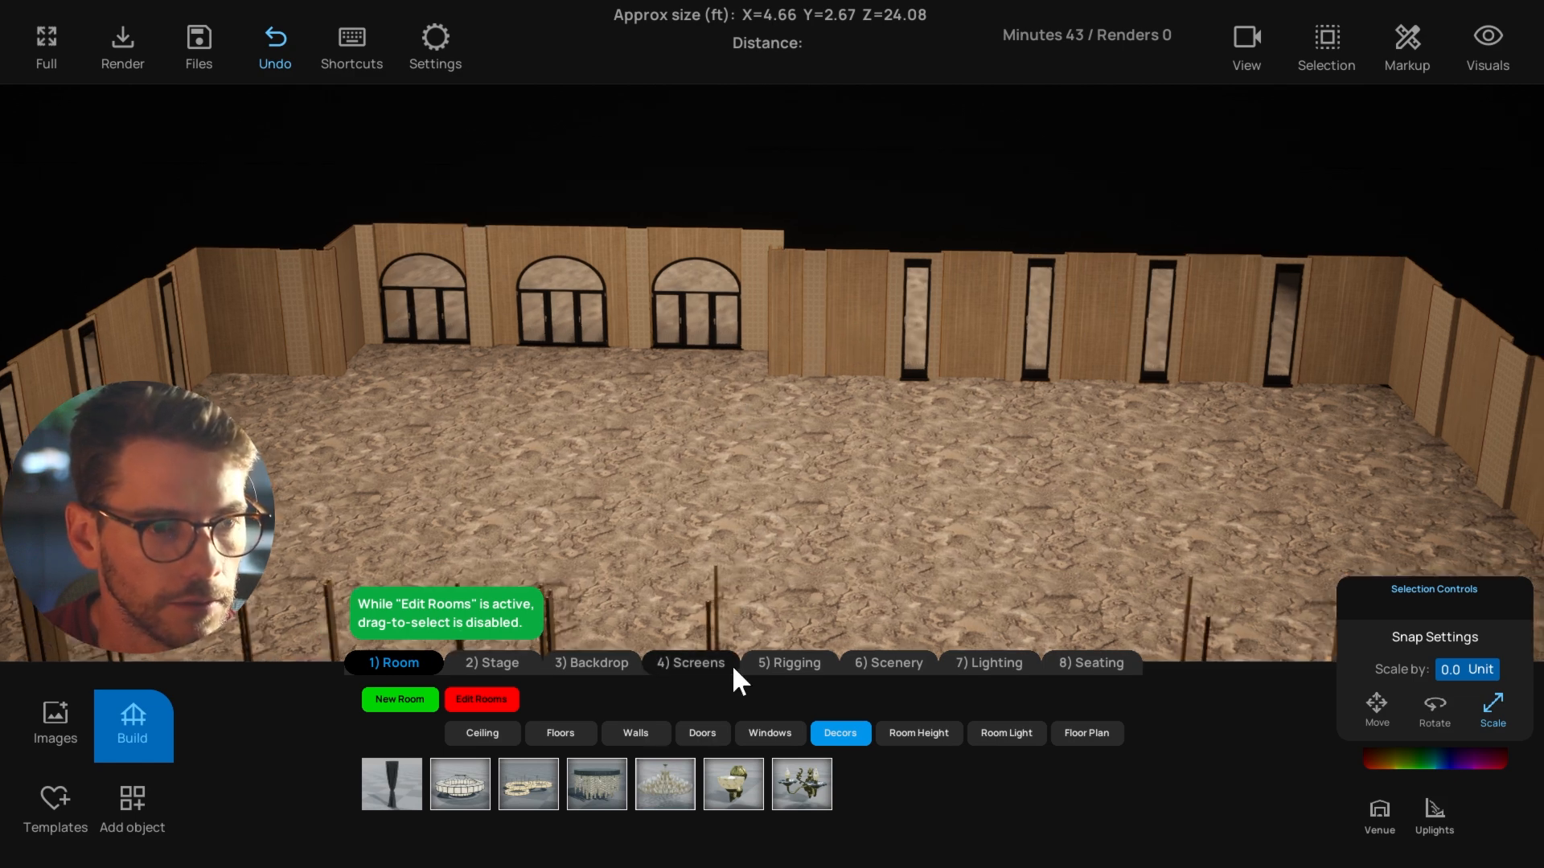
left_click(731, 787)
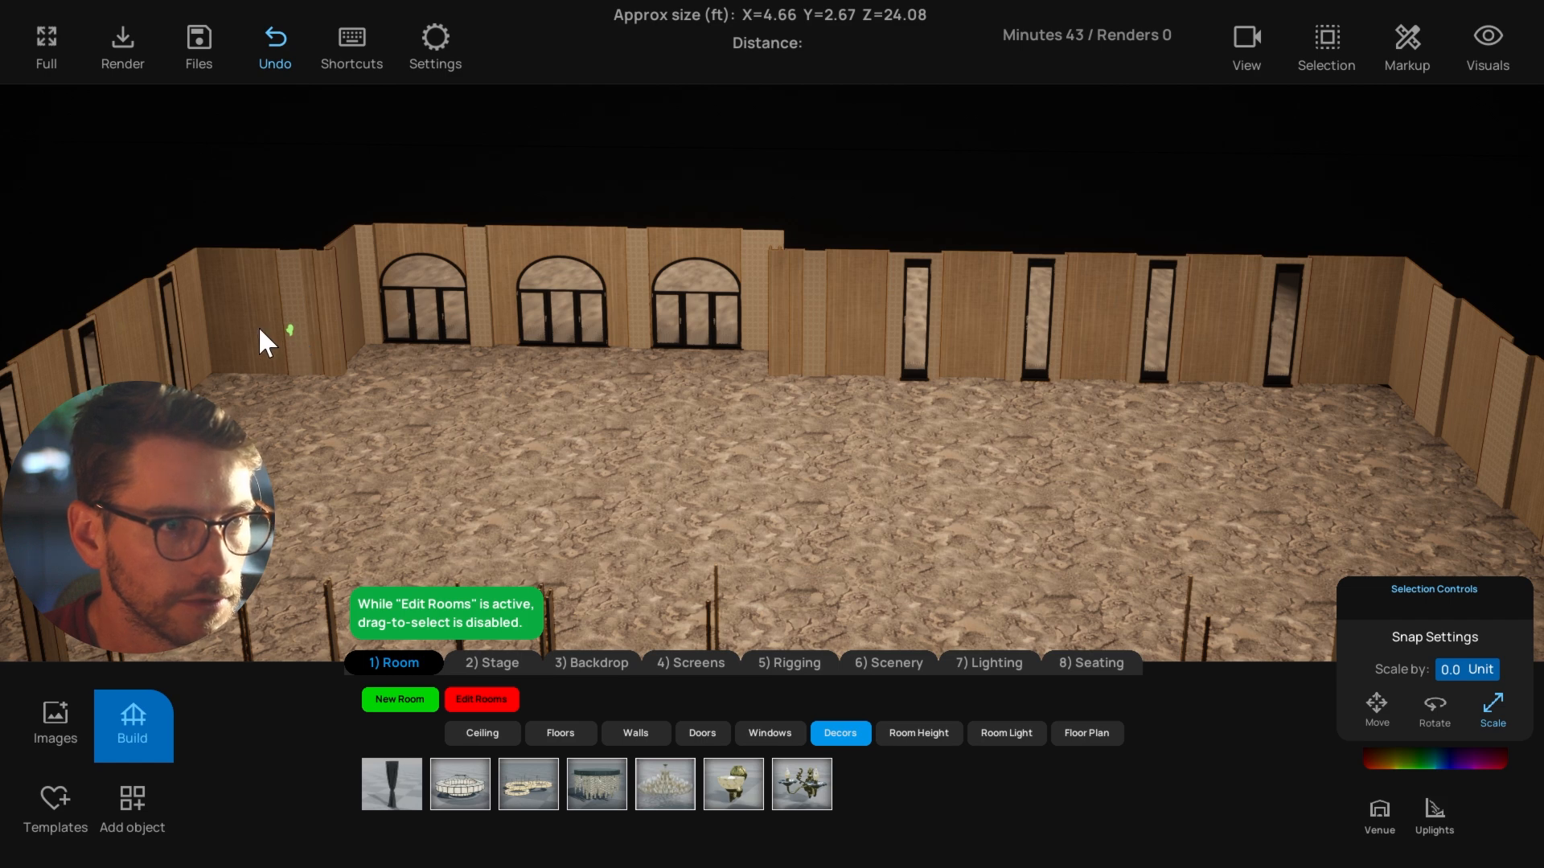
left_click(268, 373)
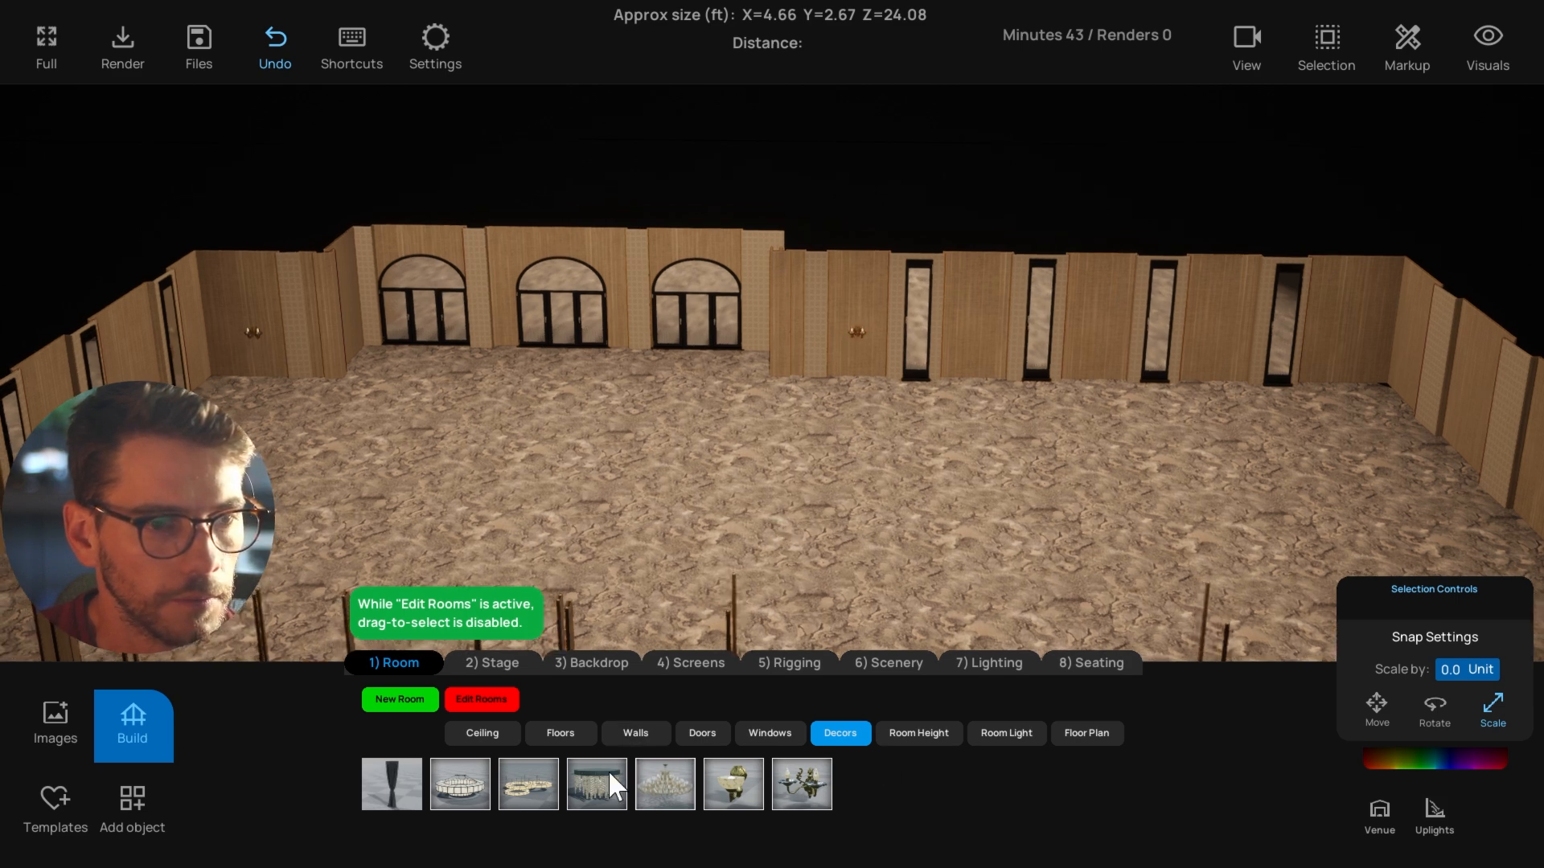
right_click_drag(645, 578, 770, 737)
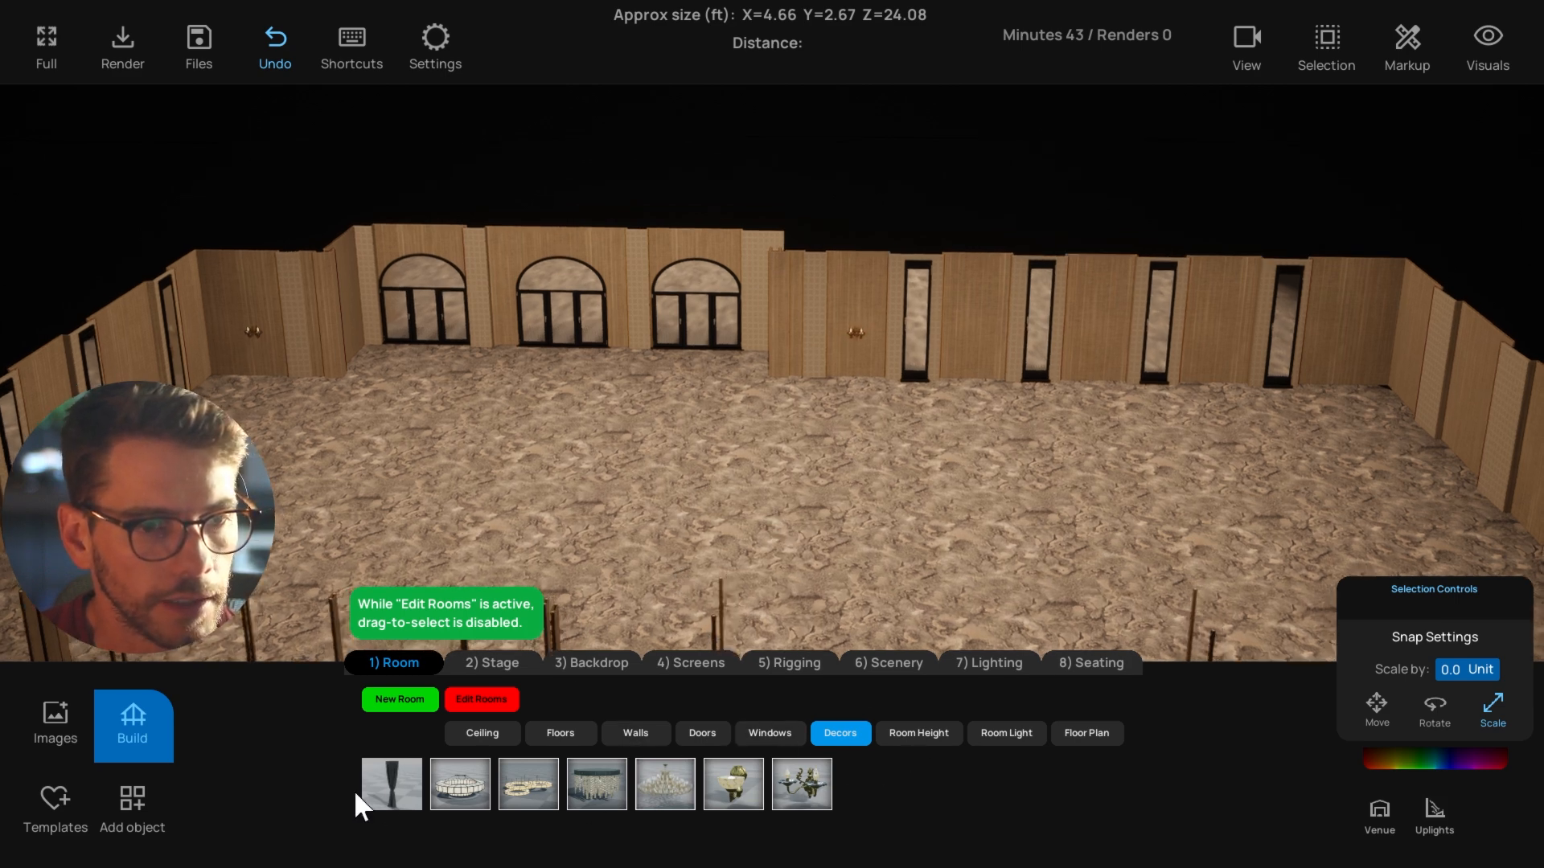
right_click_drag(750, 547, 768, 579)
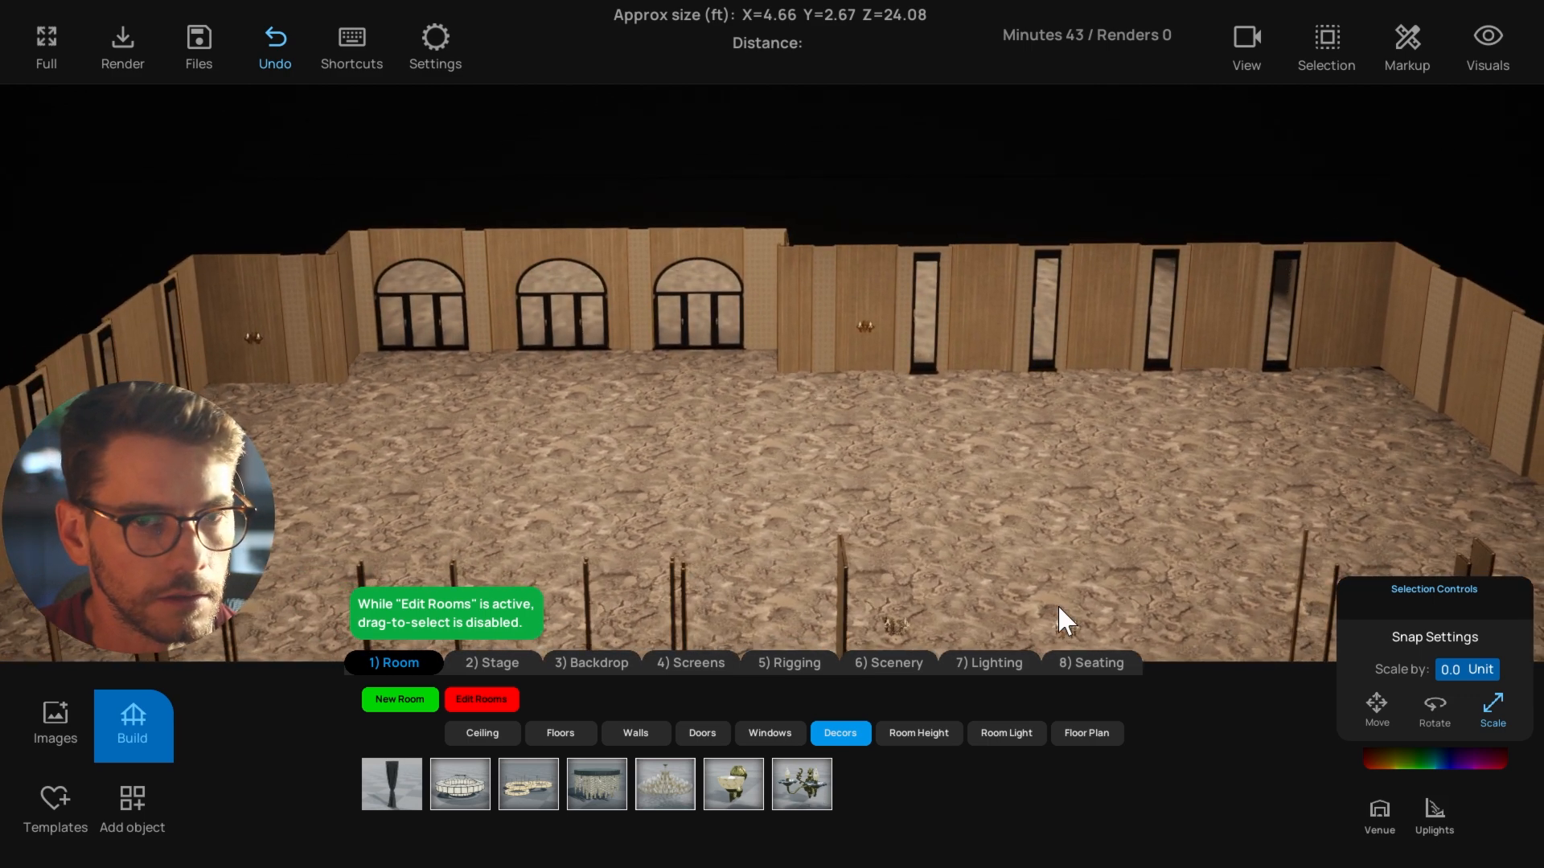
left_click(1336, 363)
right_click_drag(1275, 470, 1135, 472)
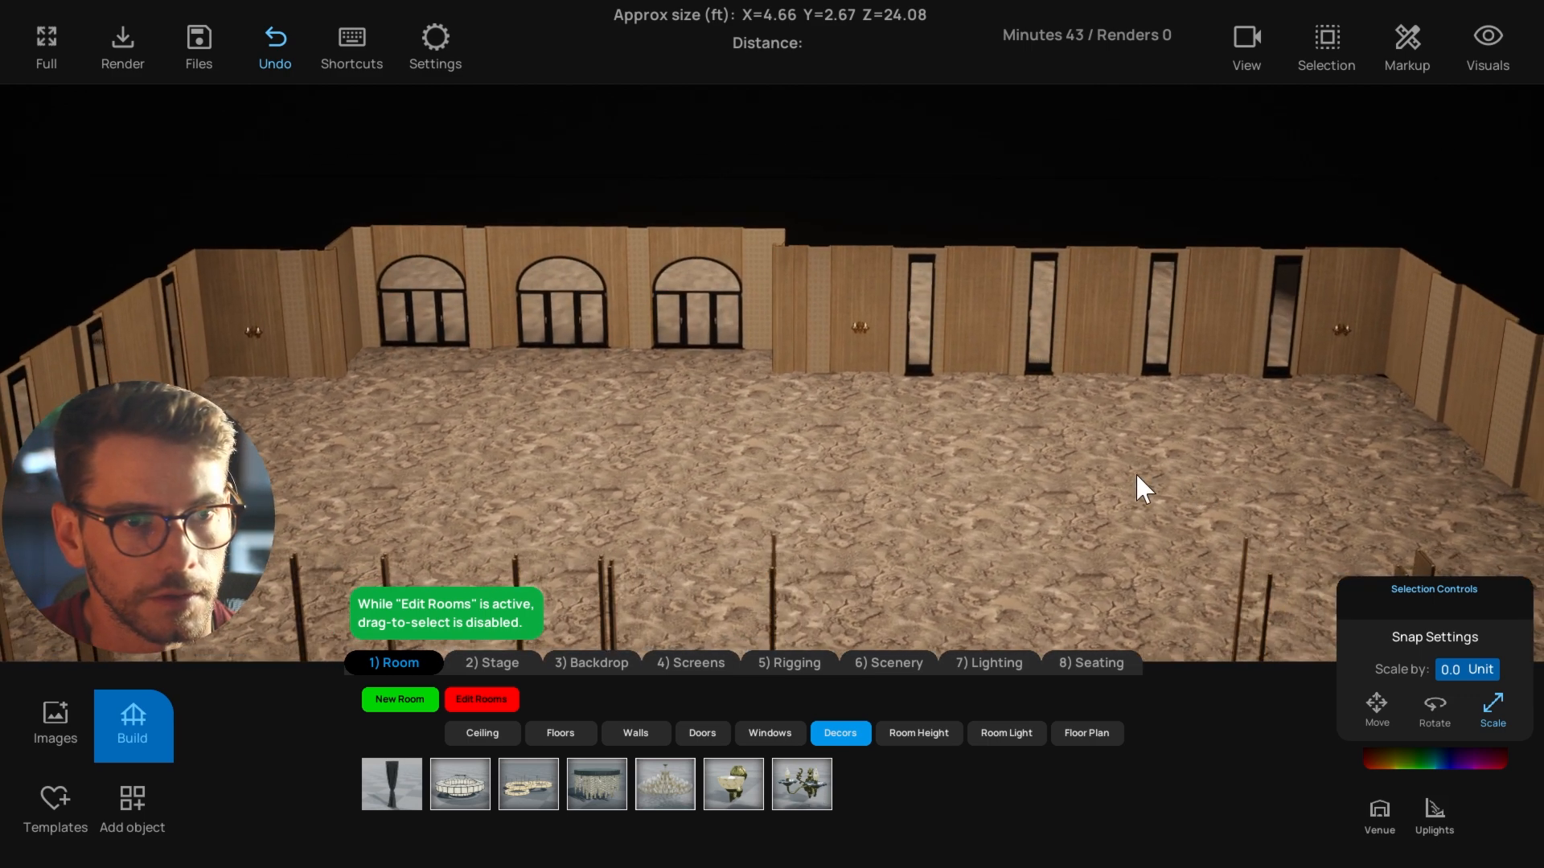
Select the three double-arm sconces on the far walls and delete them.
left_click(1348, 323)
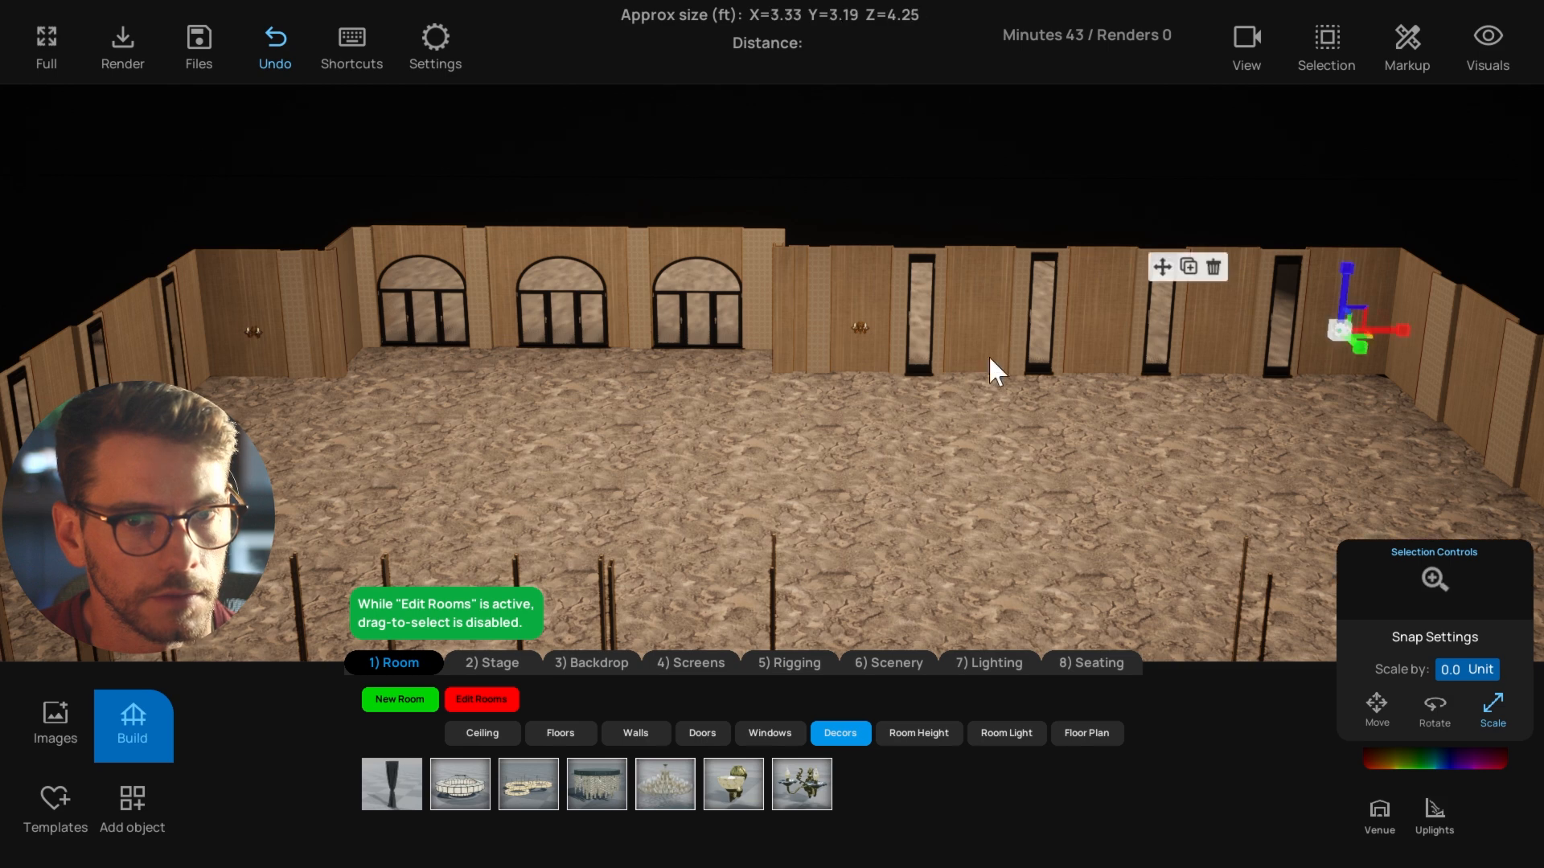
left_click(860, 328, "shift")
left_click(254, 331, "shift")
left_click(331, 271)
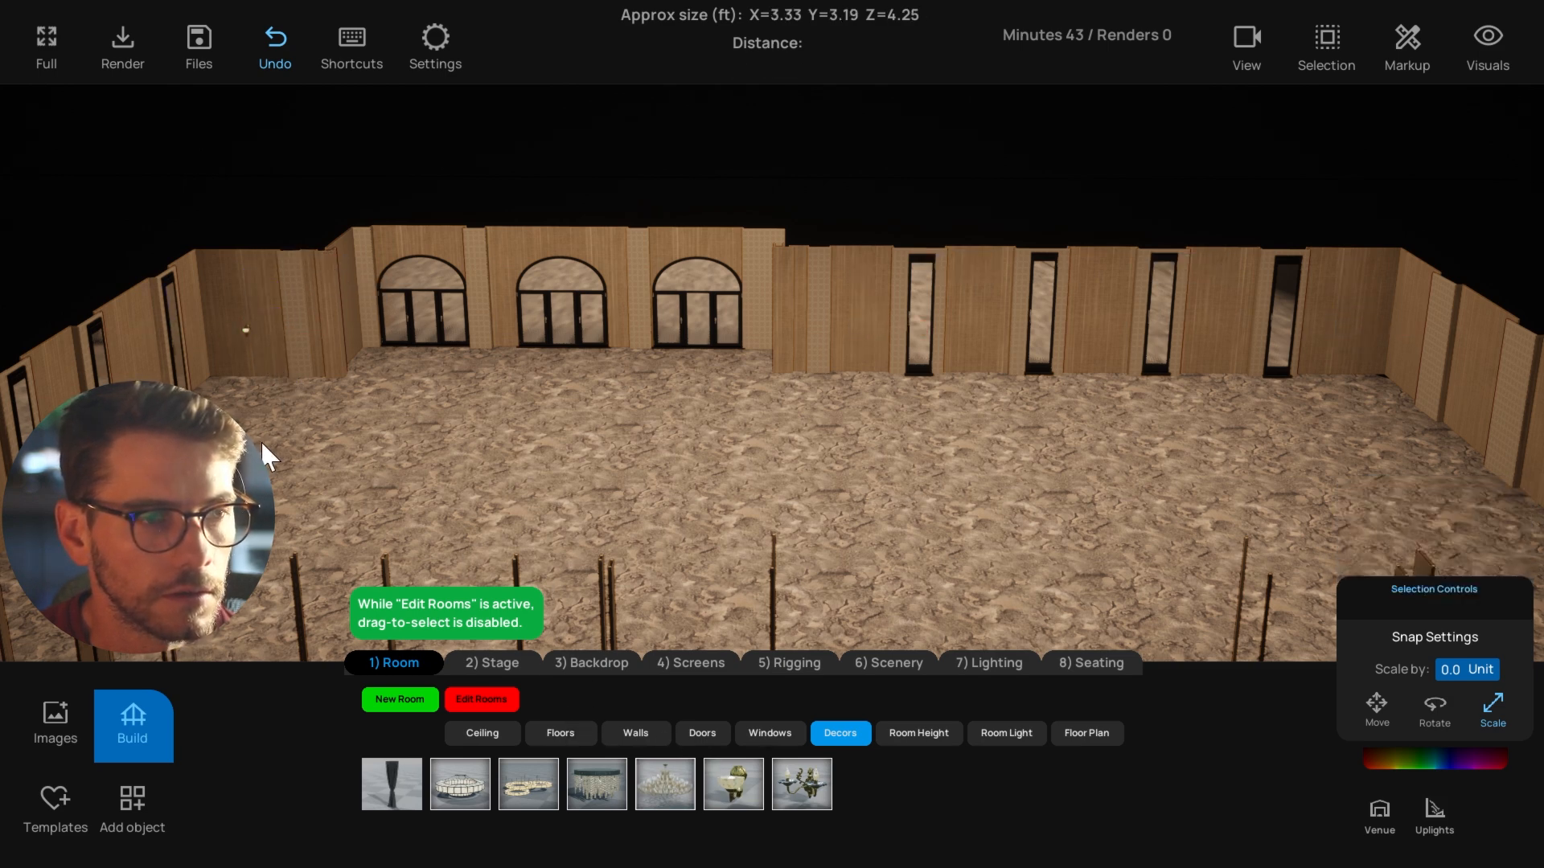
Mount single wall sconces on three far-wall wood panels: beside the arched-window recess, between the second and third tall windows, and at the far end.
left_click(727, 789)
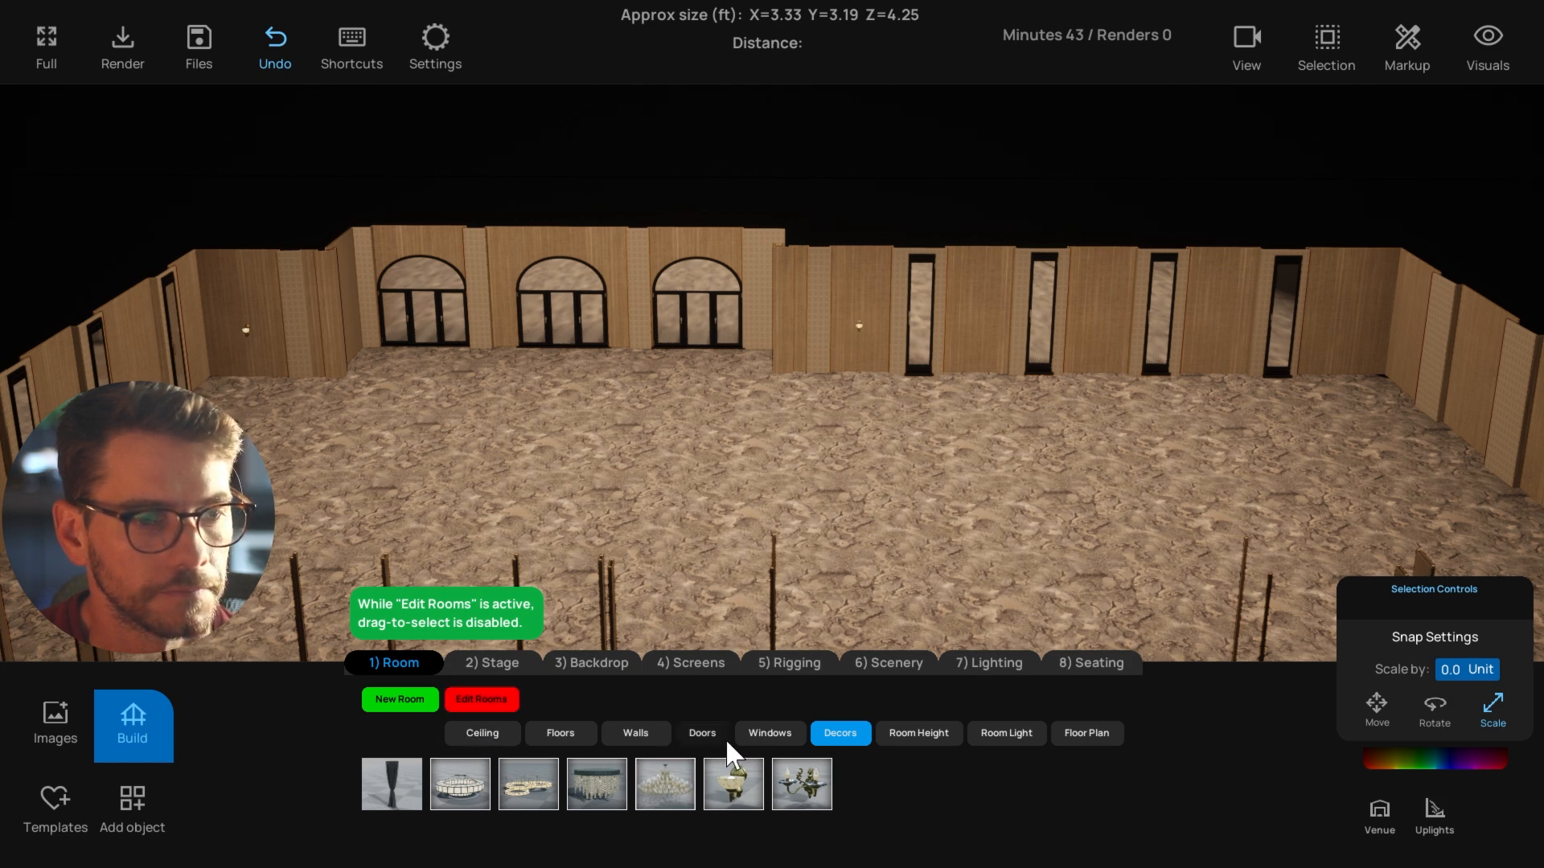
left_click(734, 789)
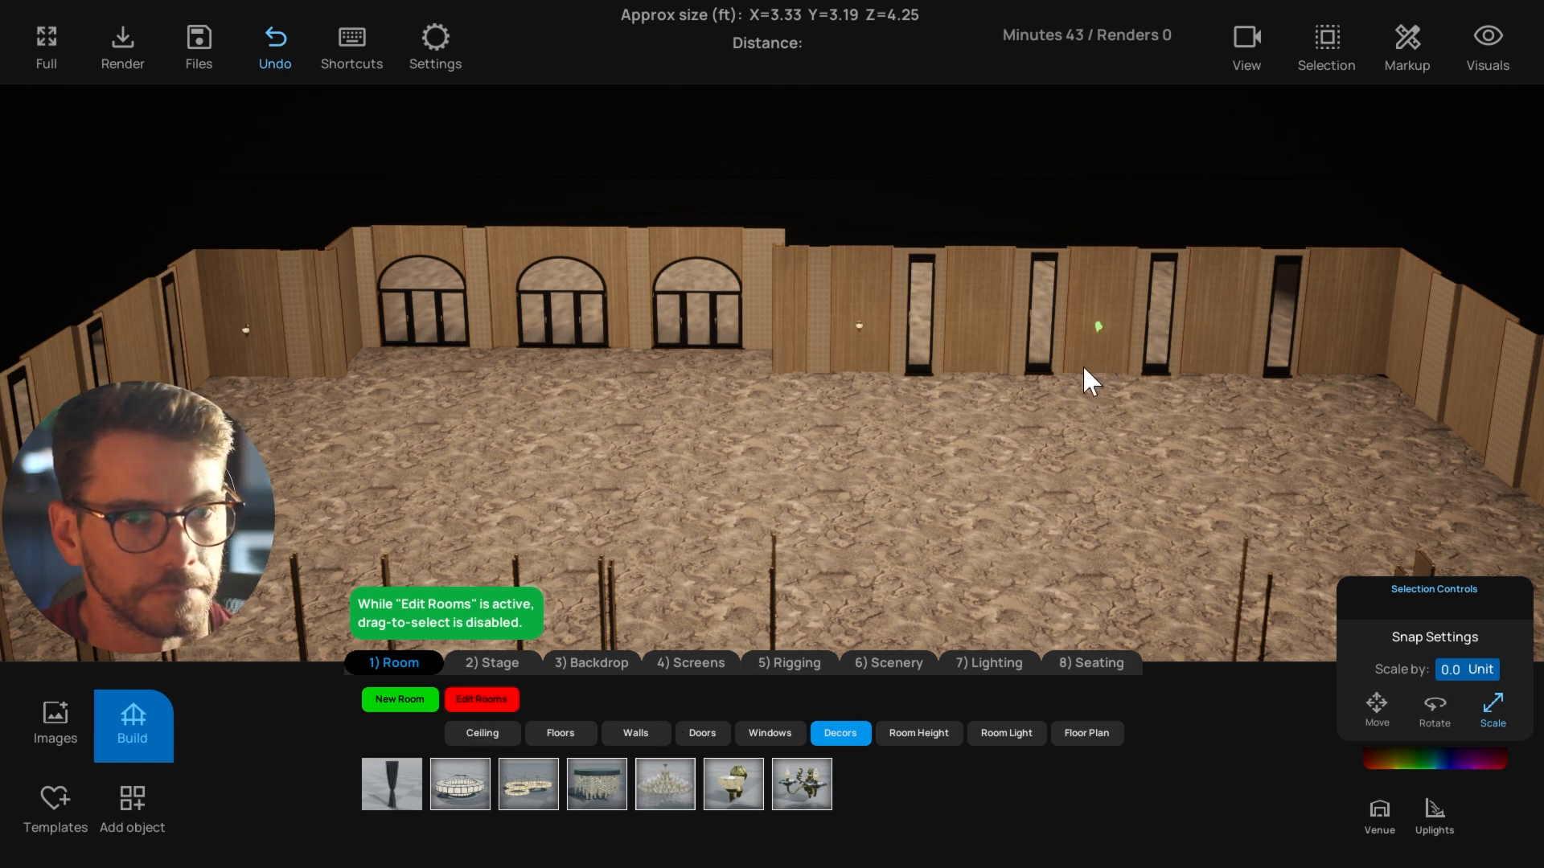
left_click(1096, 326)
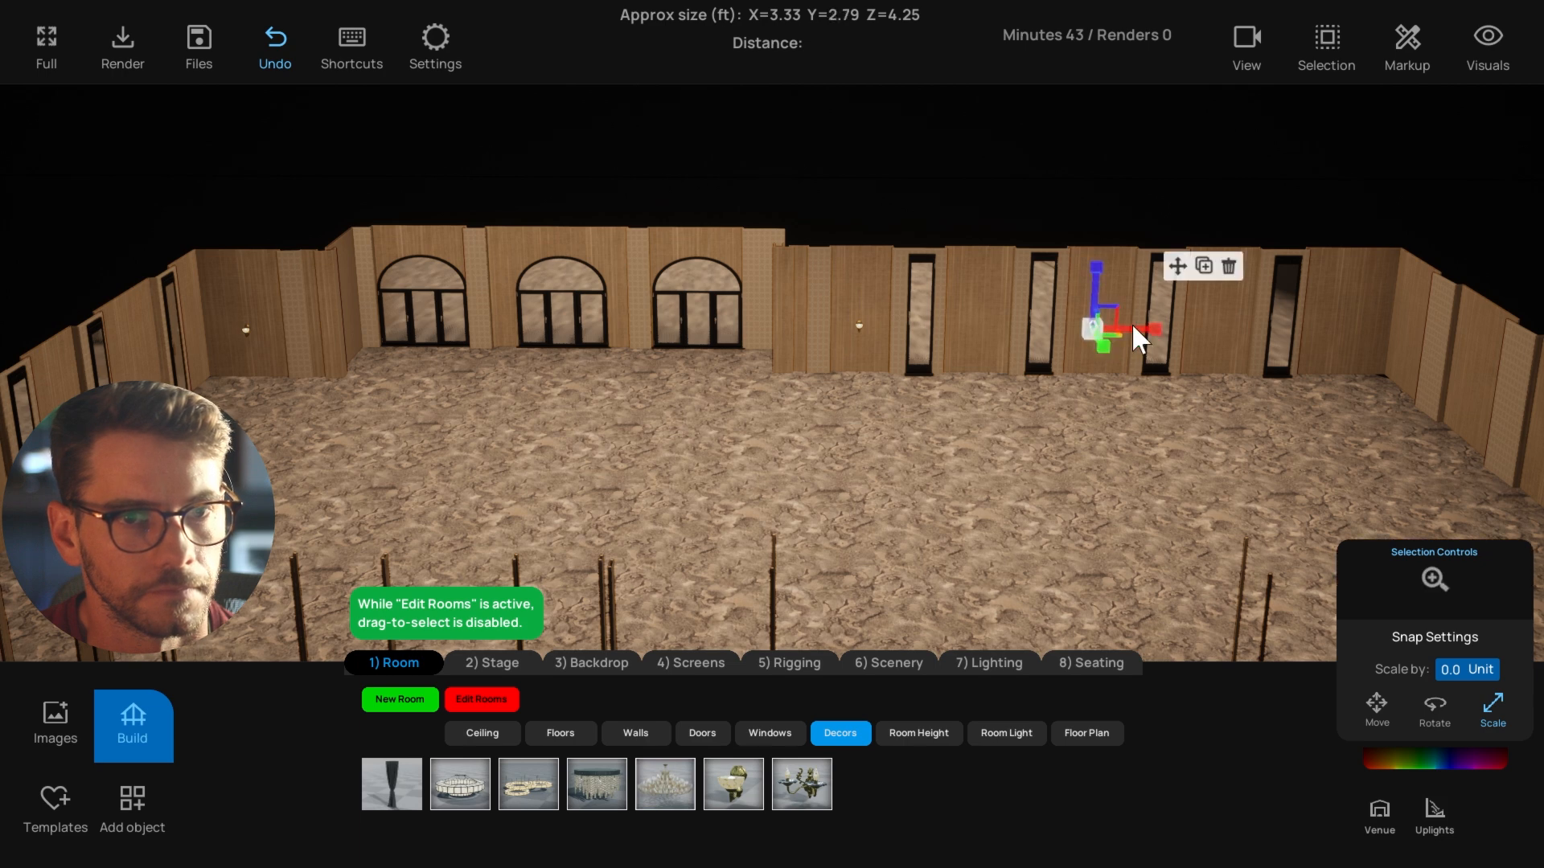
left_click(1091, 446)
left_click_drag(1095, 322, 1098, 326)
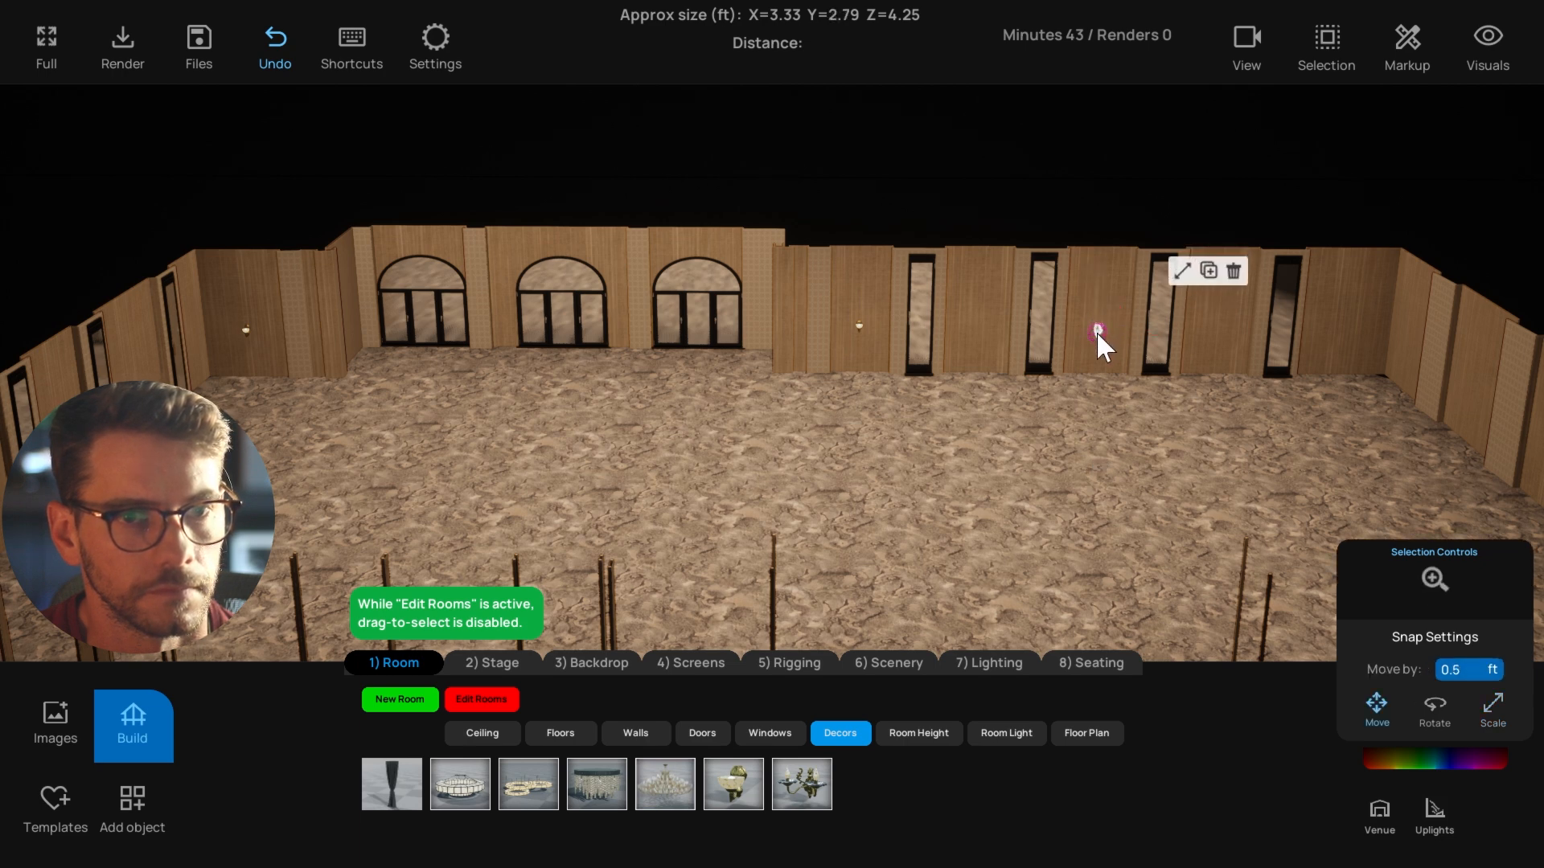
left_click(1045, 479)
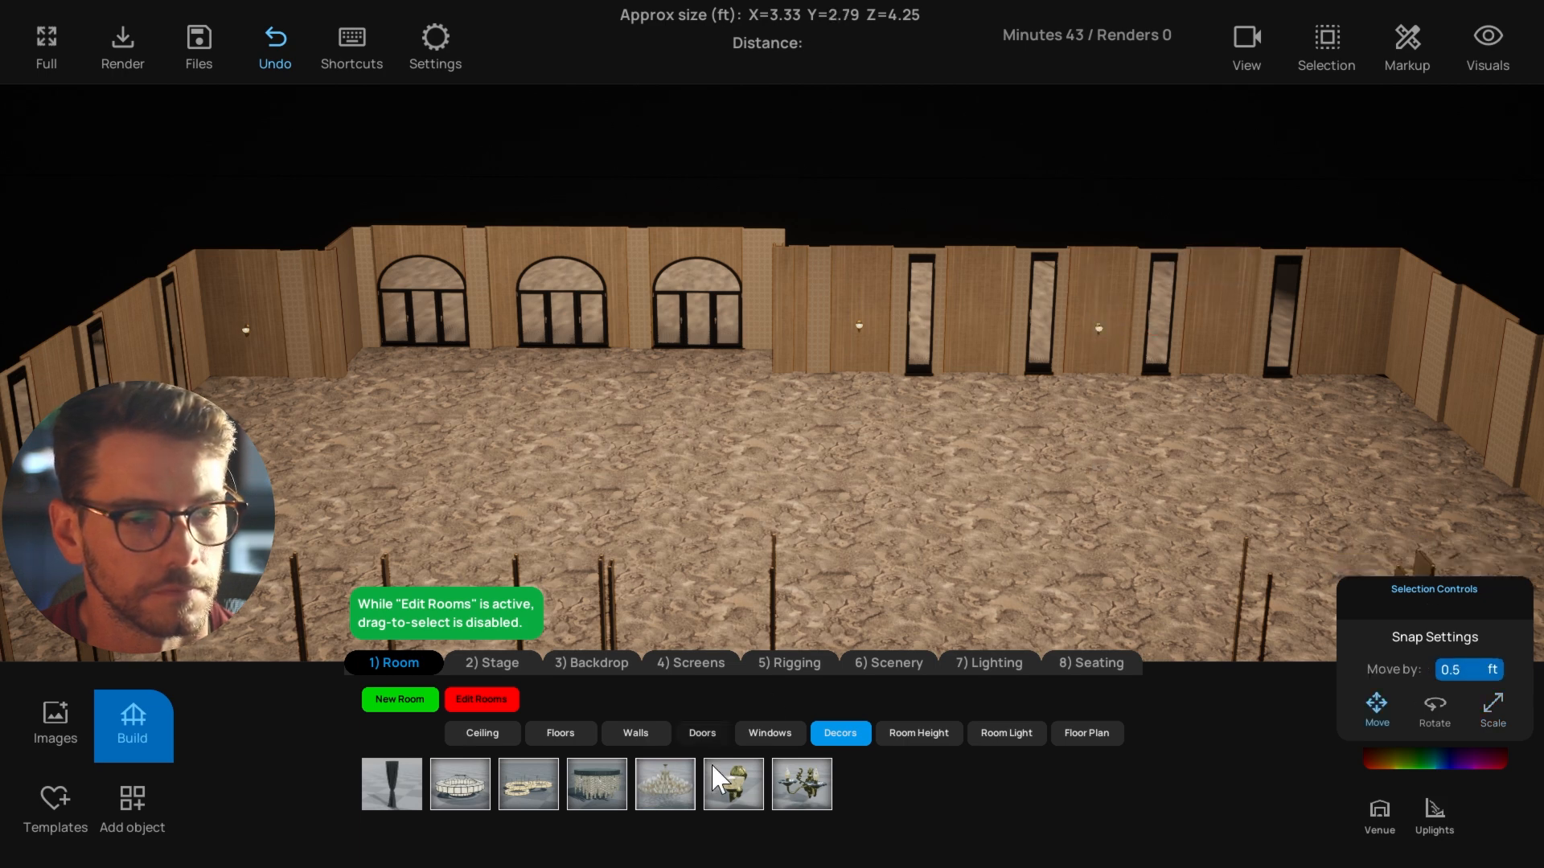
left_click_drag(741, 782, 1320, 387)
Mount more of the same single wall sconces on the wood panels of both side walls.
right_click_drag(1320, 388, 1286, 450)
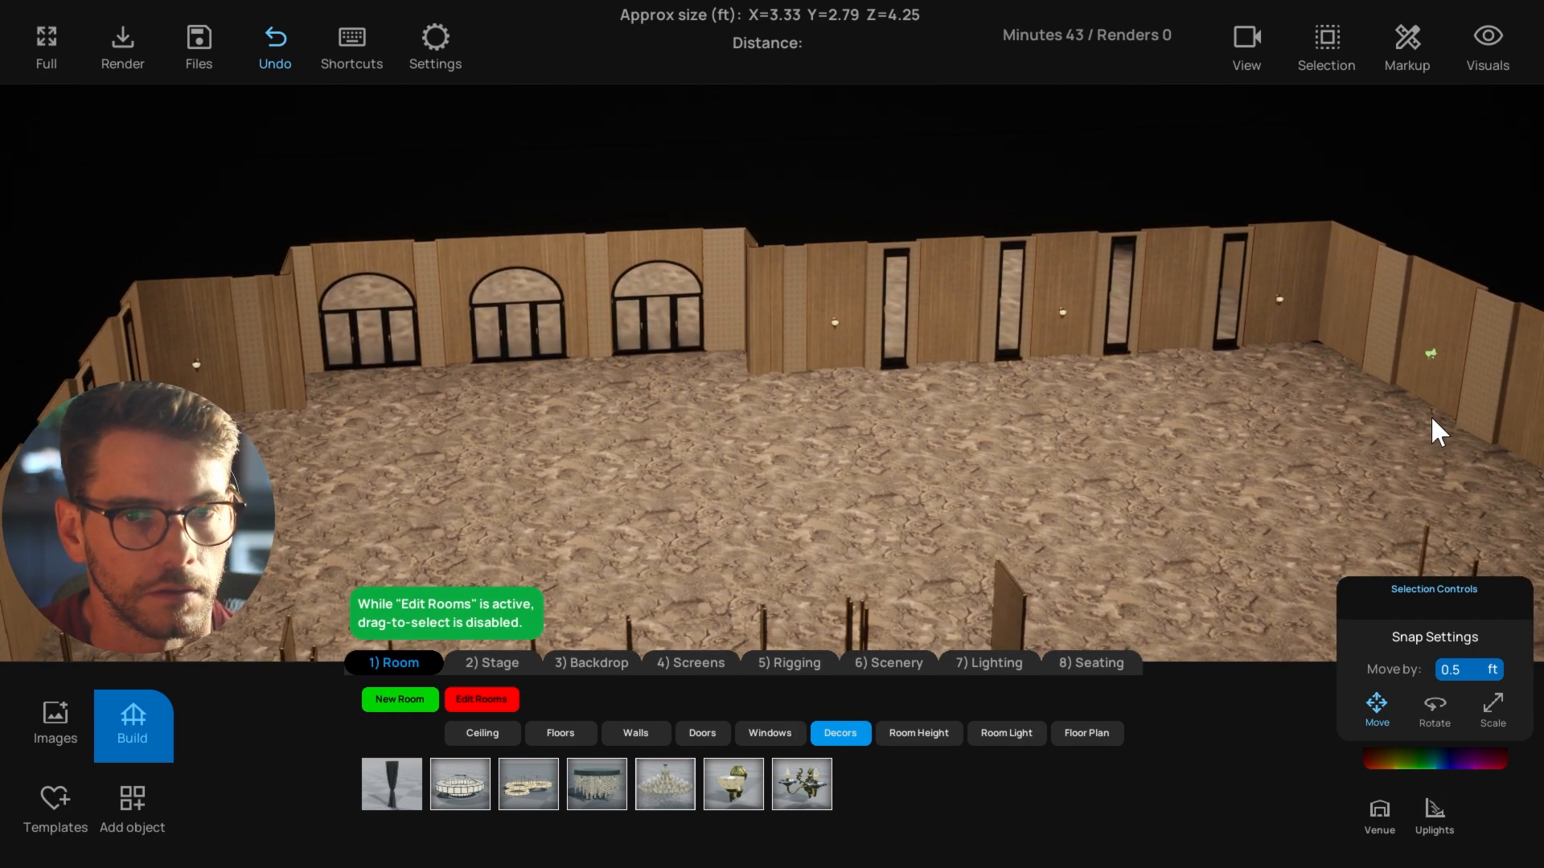
right_click_drag(1427, 410, 668, 716)
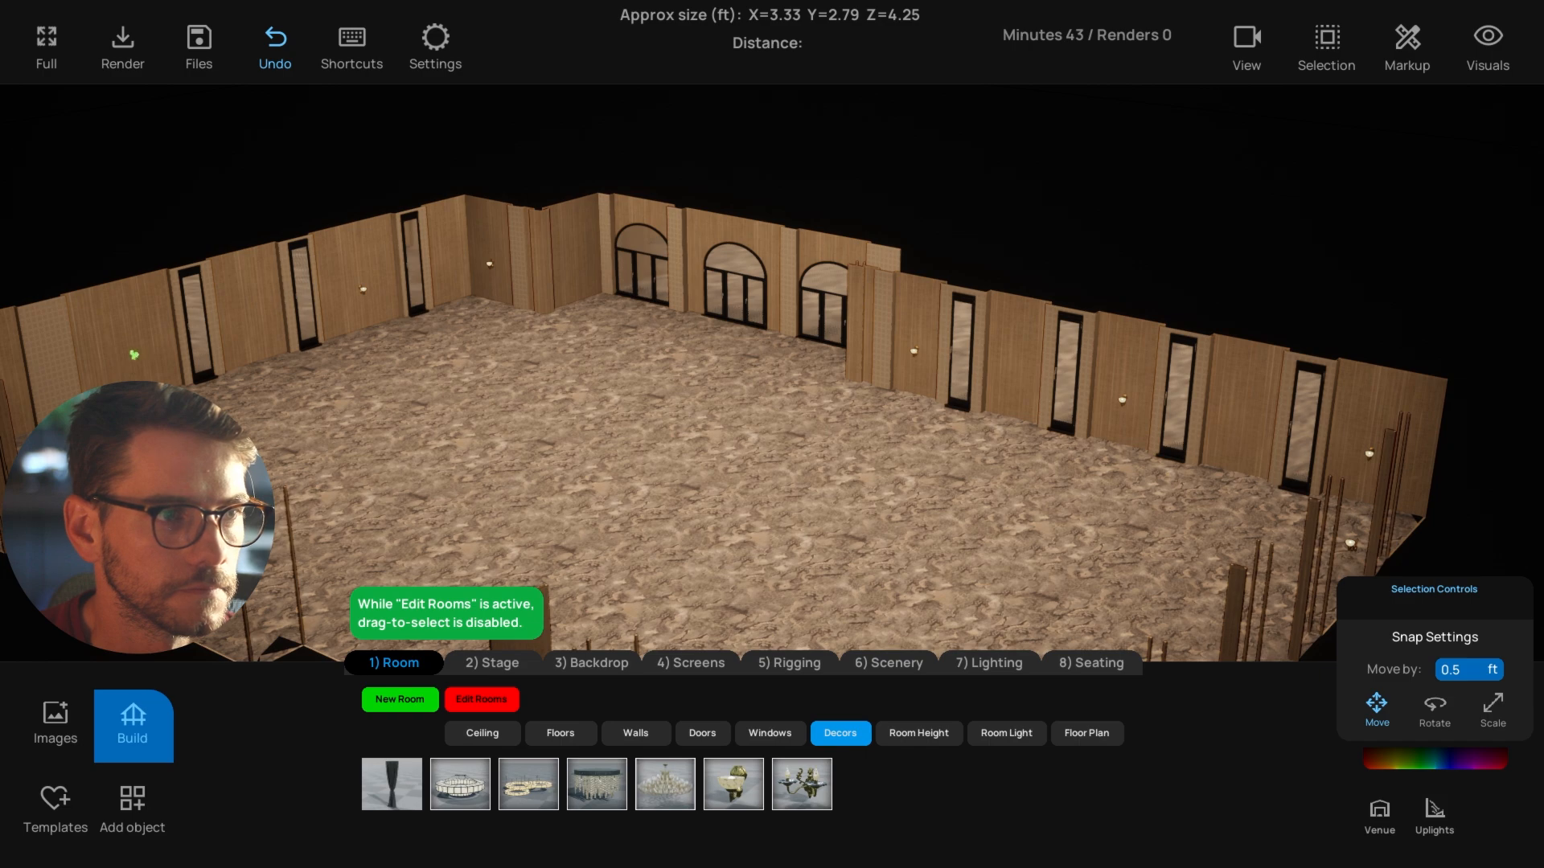
right_click_drag(480, 432, 1343, 470)
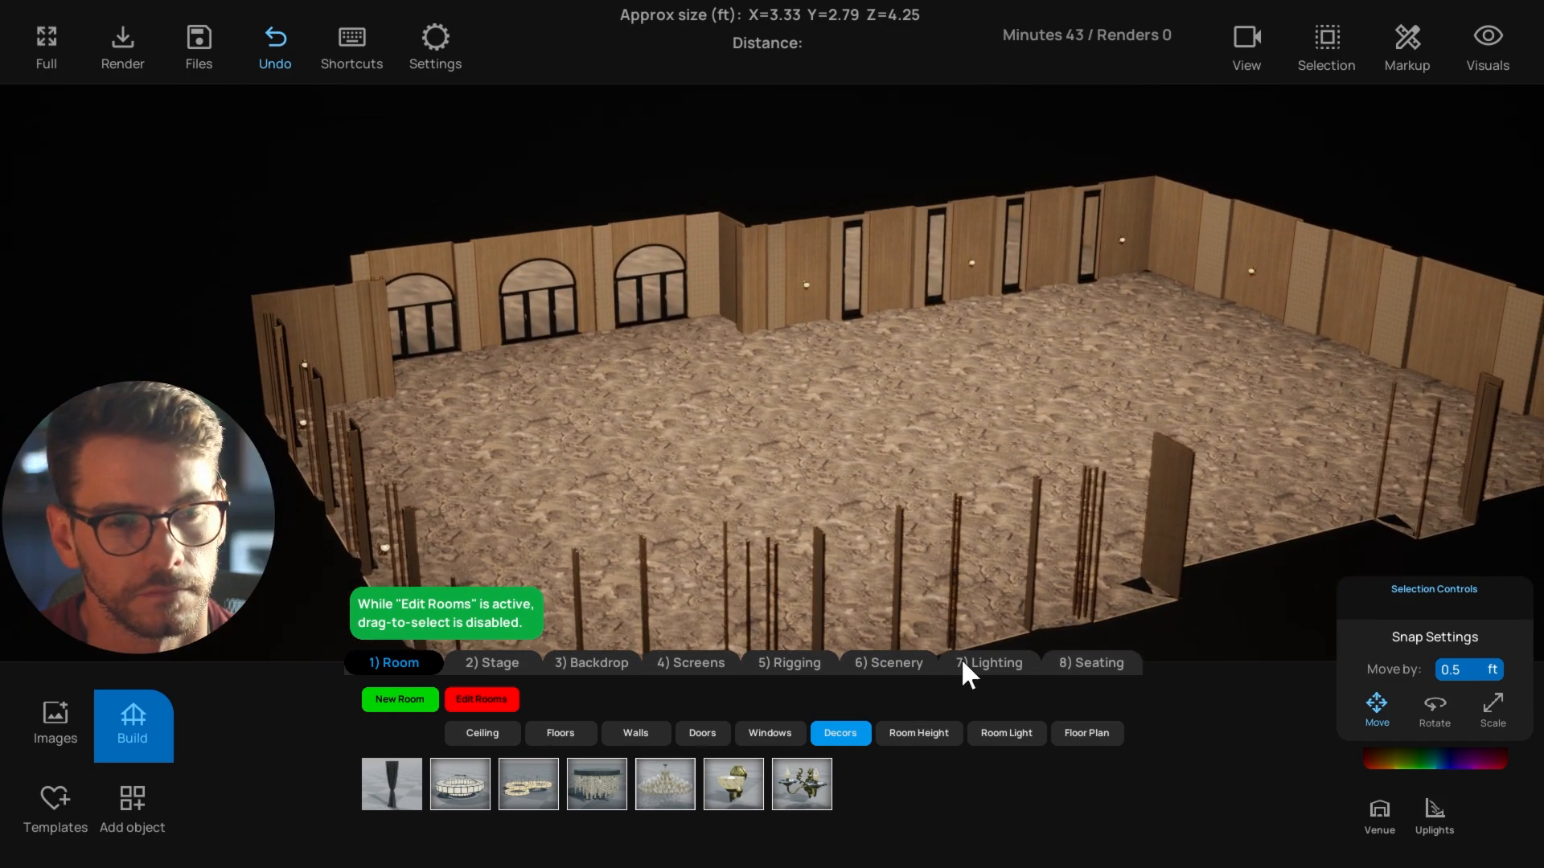
right_click_drag(1457, 389, 882, 402)
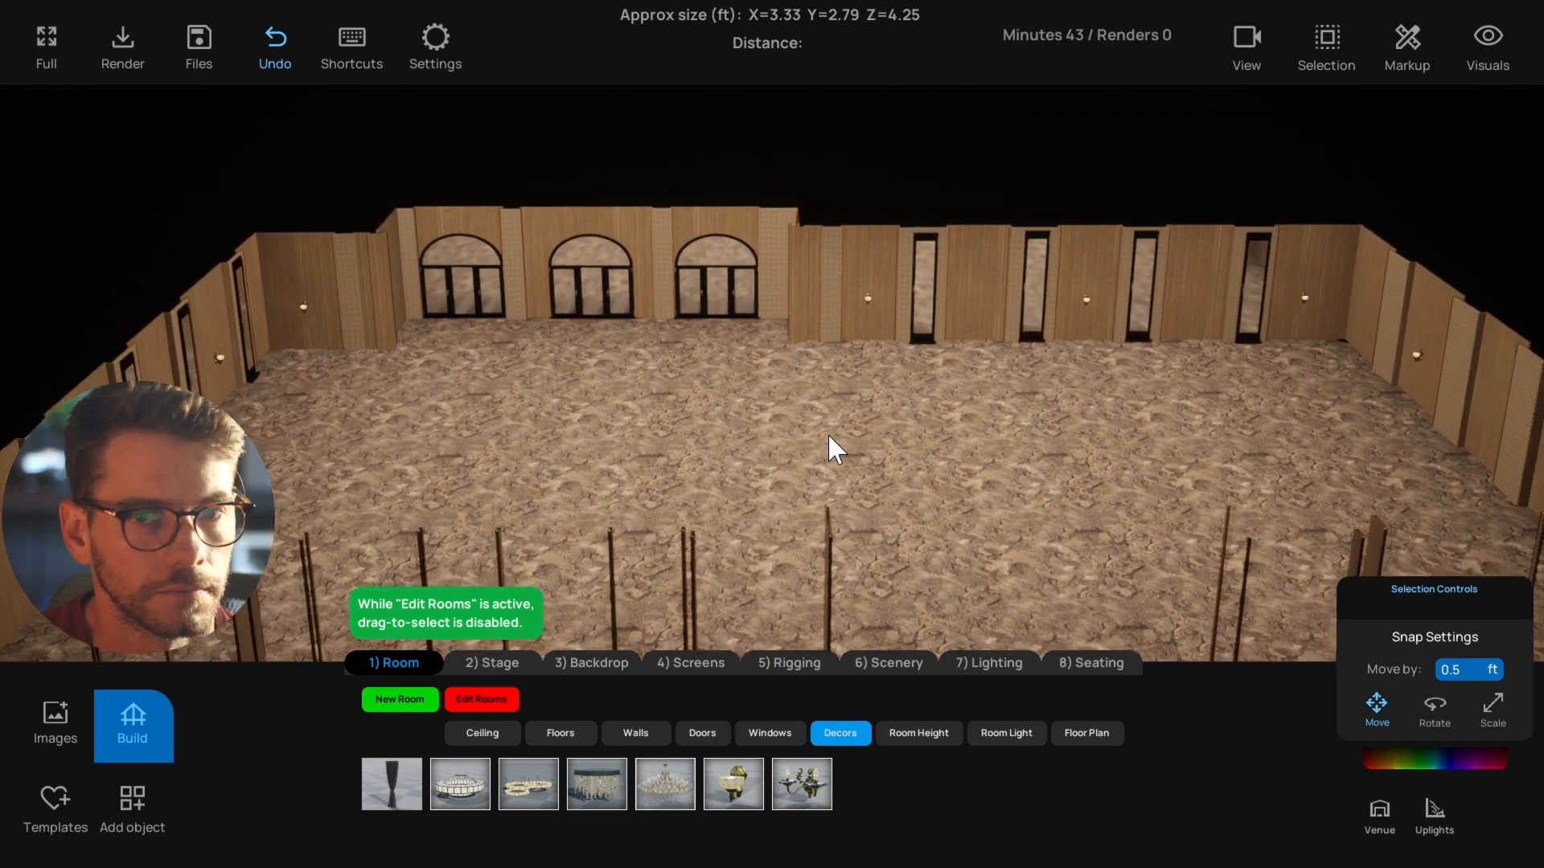
right_click_drag(748, 363, 839, 376)
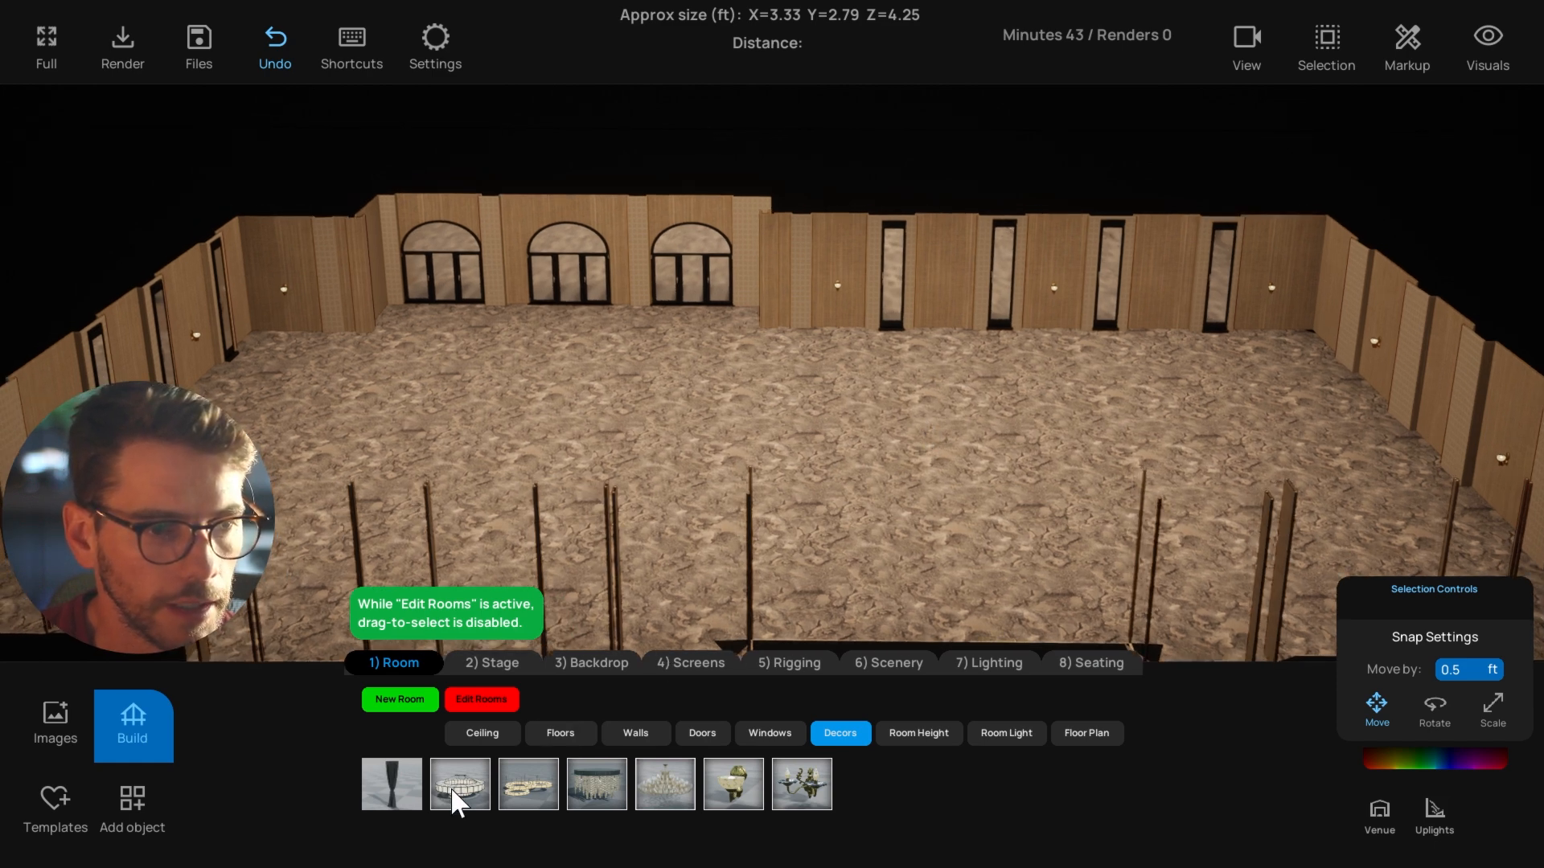
Try to place a round tiered chandelier in the floor plan and directly under the ceiling in the room.
right_click_drag(674, 426, 718, 418)
key("t")
scroll(718, 476, "down", 5)
right_click_drag(719, 475, 726, 346)
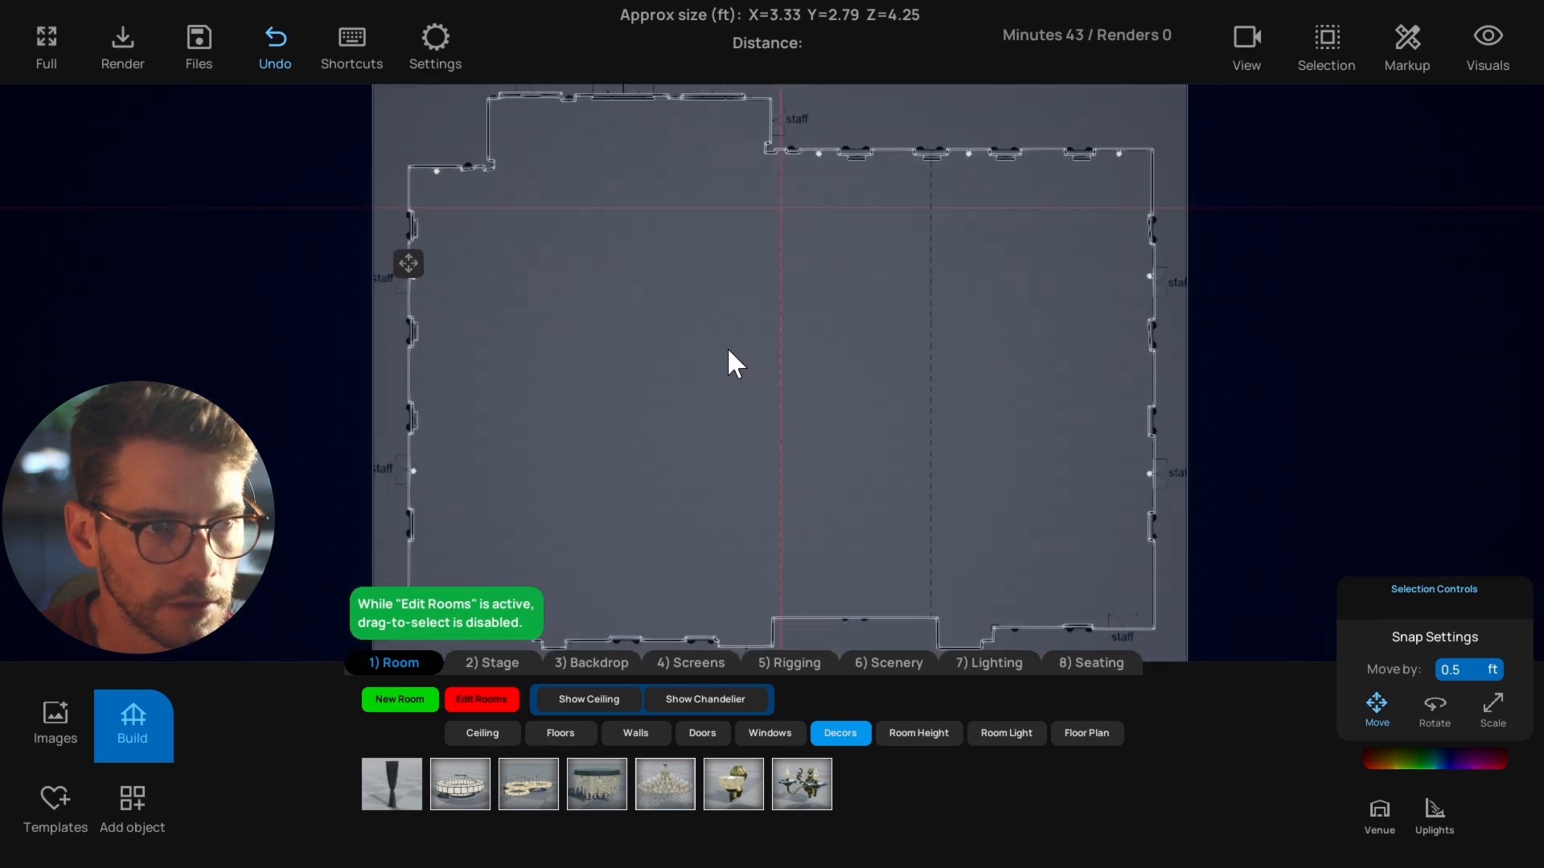
mouse_move(462, 794)
left_mouse_down()
mouse_move(562, 471)
mouse_move(556, 345)
mouse_move(610, 361)
mouse_move(651, 492)
mouse_move(644, 467)
left_mouse_up()
key("t")
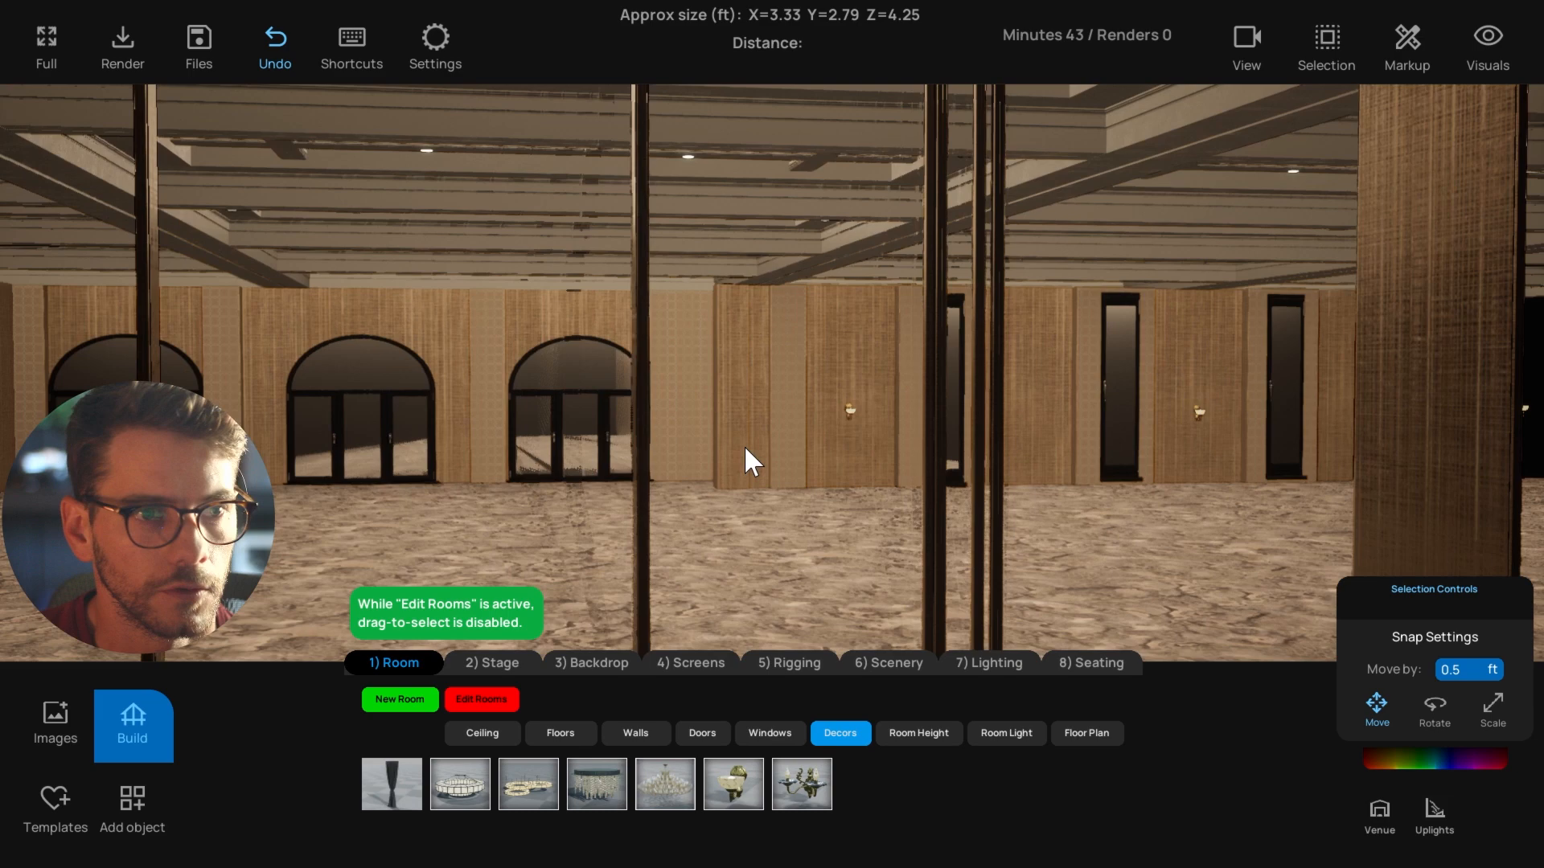
scroll(745, 447, "down", 5)
right_click_drag(745, 447, 792, 443)
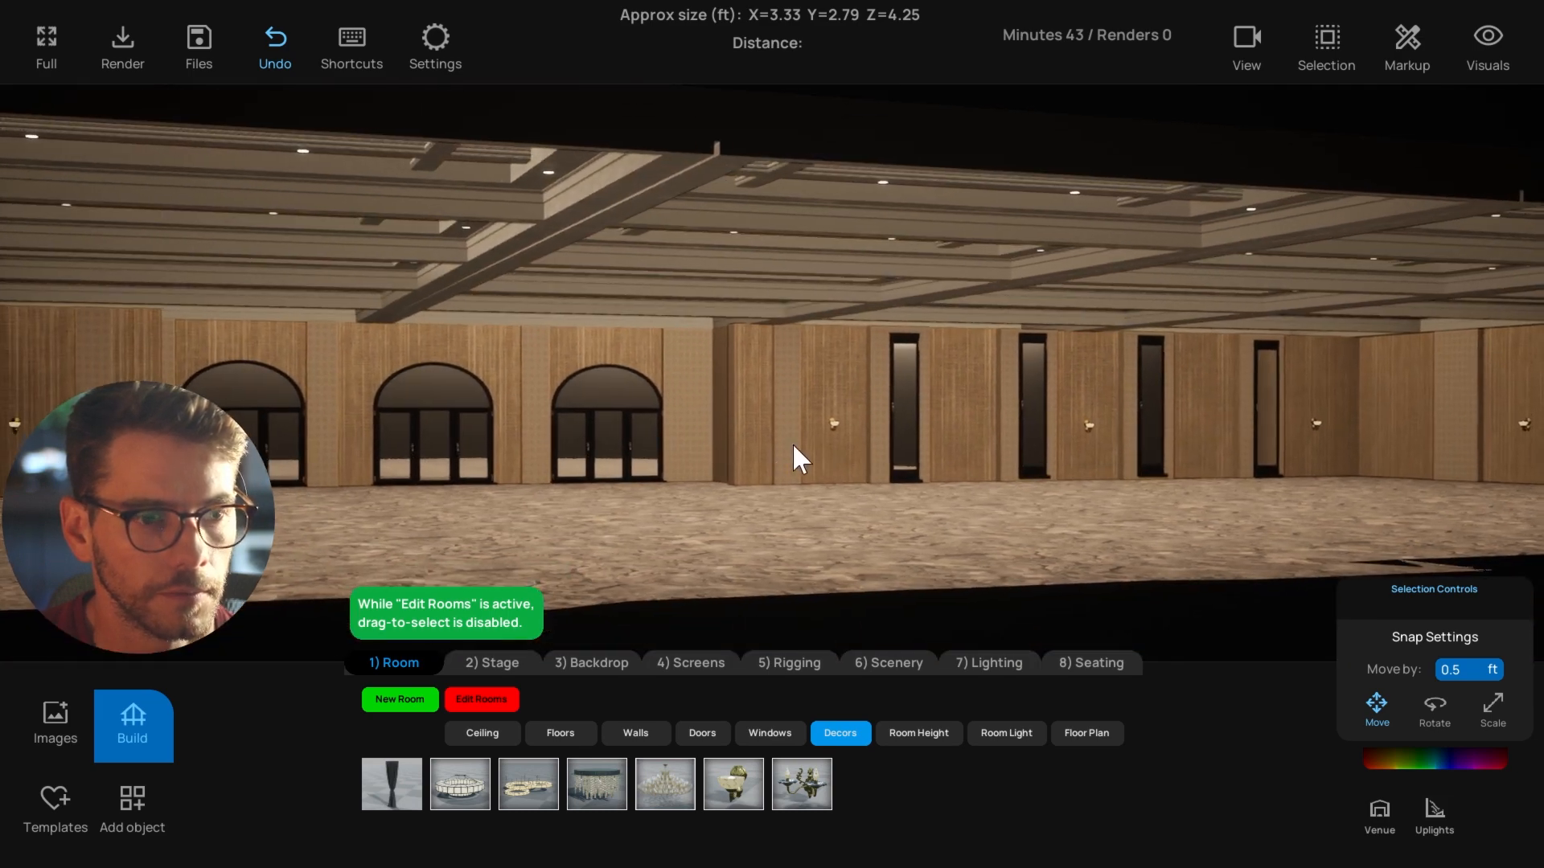
left_click_drag(463, 792, 856, 266)
key("t")
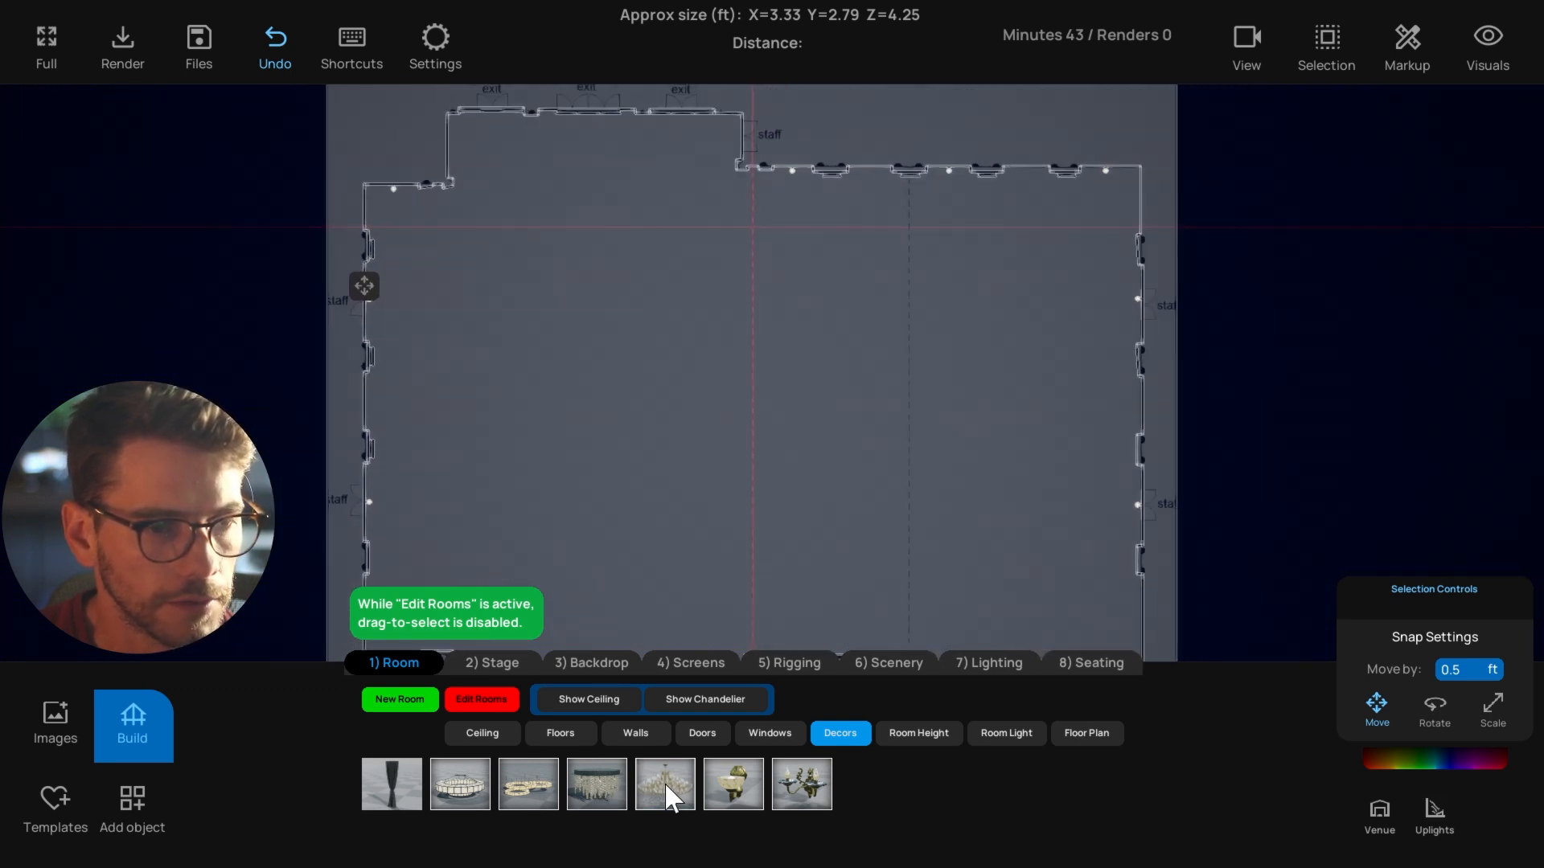
Place a round tiered chandelier in the first column, second row of the displayed ceiling grid and enlarge it to about 14 × 16 ft.
left_click_drag(475, 788, 492, 300)
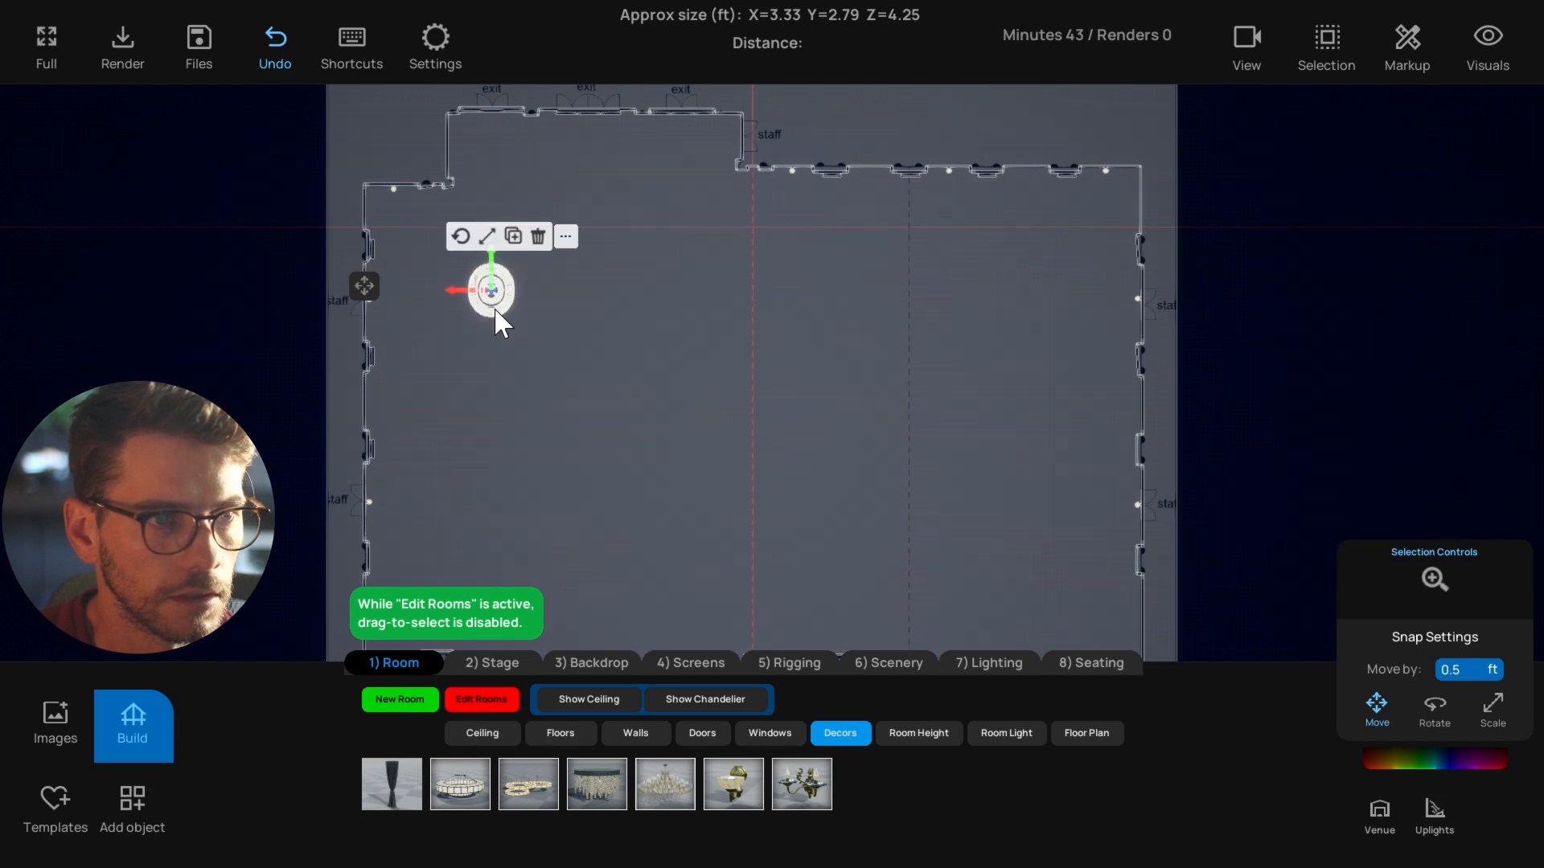
left_click(606, 698)
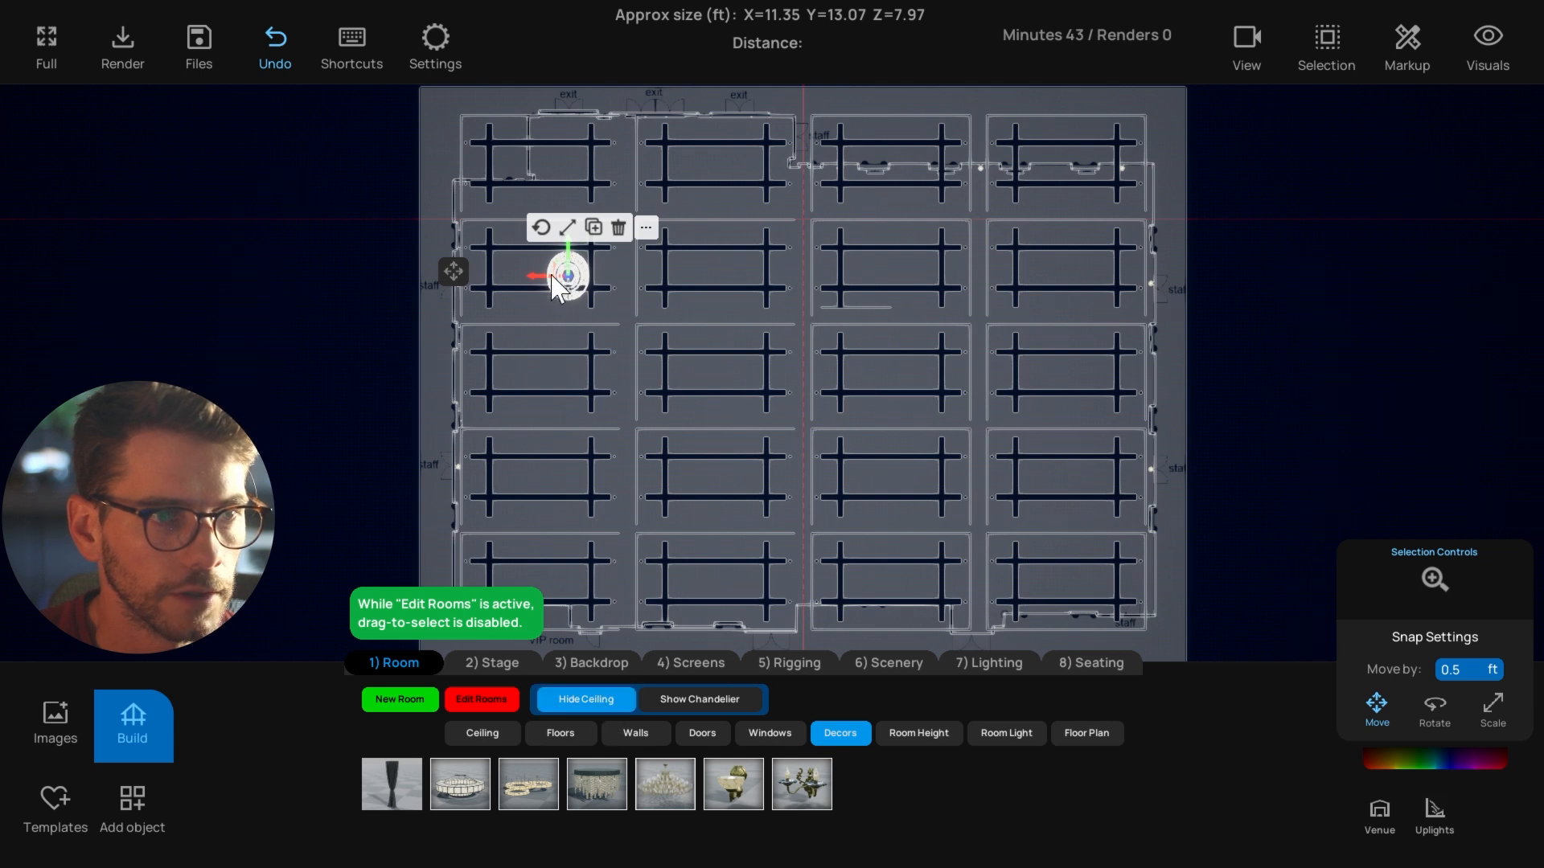
mouse_move(538, 275)
left_mouse_down()
mouse_move(519, 273)
mouse_move(549, 247)
mouse_move(518, 268)
left_mouse_up()
right_click_drag(545, 281, 566, 284)
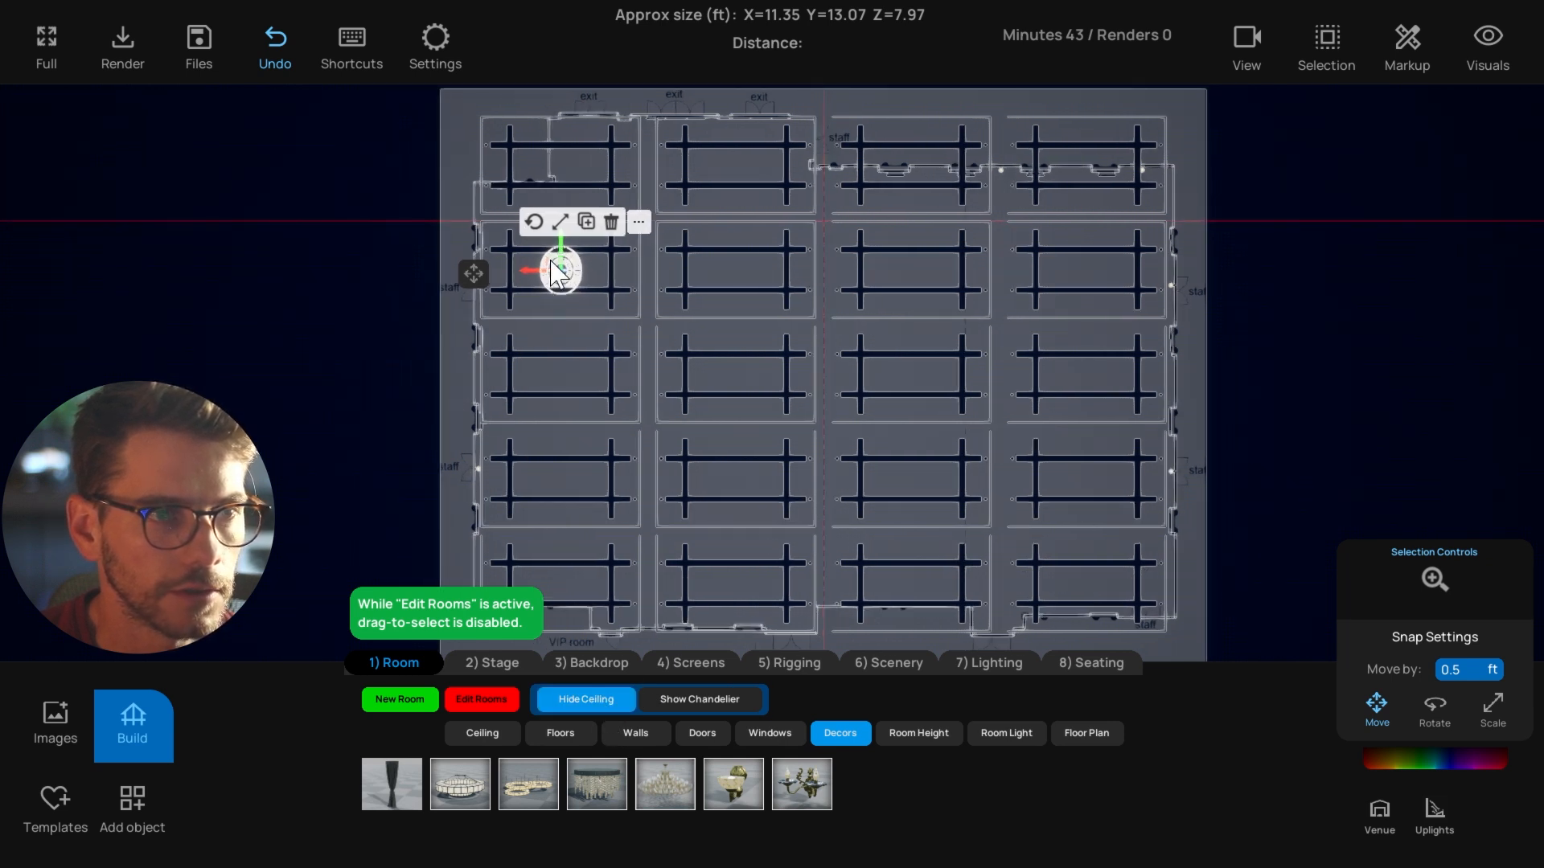
left_click(562, 222)
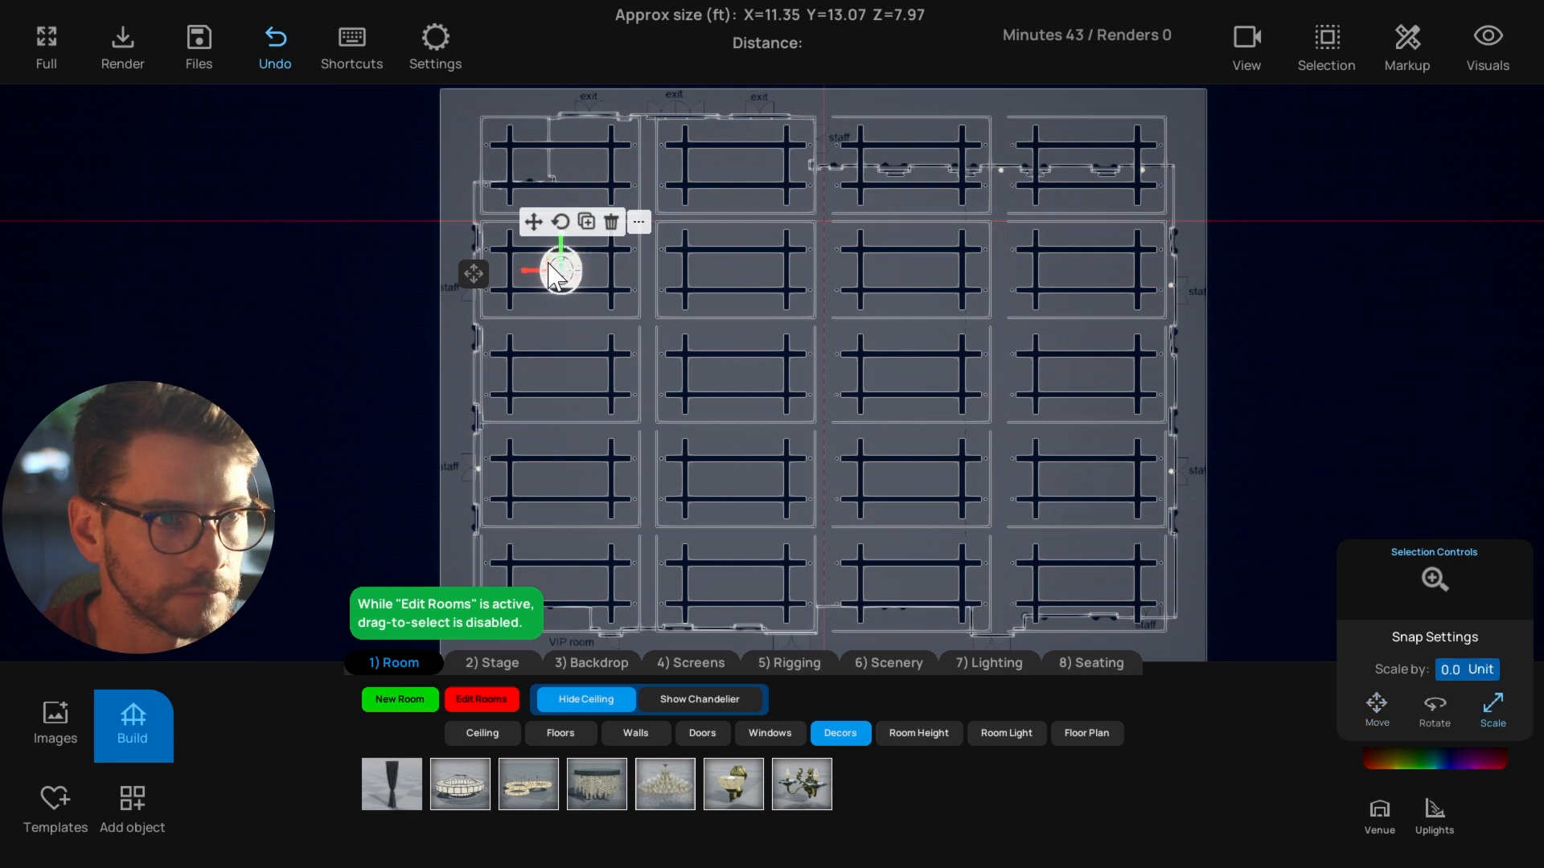
left_click_drag(552, 264, 543, 260)
Reduce the chandelier's height to about 4.6 ft in a close side view and return to the plan.
right_click_drag(687, 359, 627, 362)
key("Tab")
key("f")
scroll(555, 400, "down", 3)
left_click_drag(772, 293, 770, 249)
left_click(753, 238)
key("Tab")
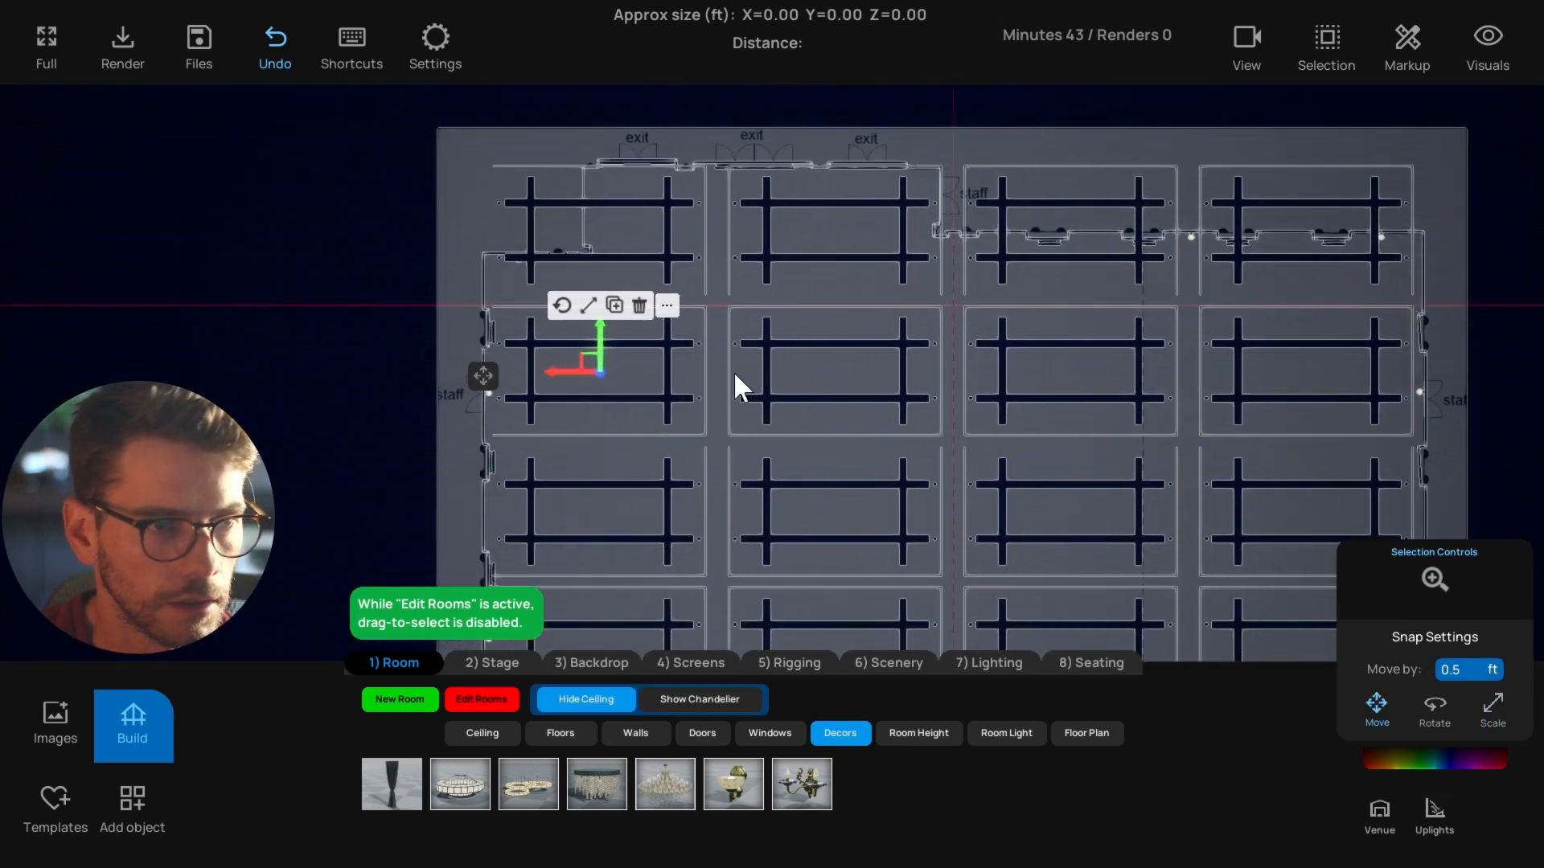
Turn on chandelier display and copy the chandelier into the ceiling bay two rows below, using the displayed ceiling grid for alignment.
left_click(607, 698)
left_click(705, 699)
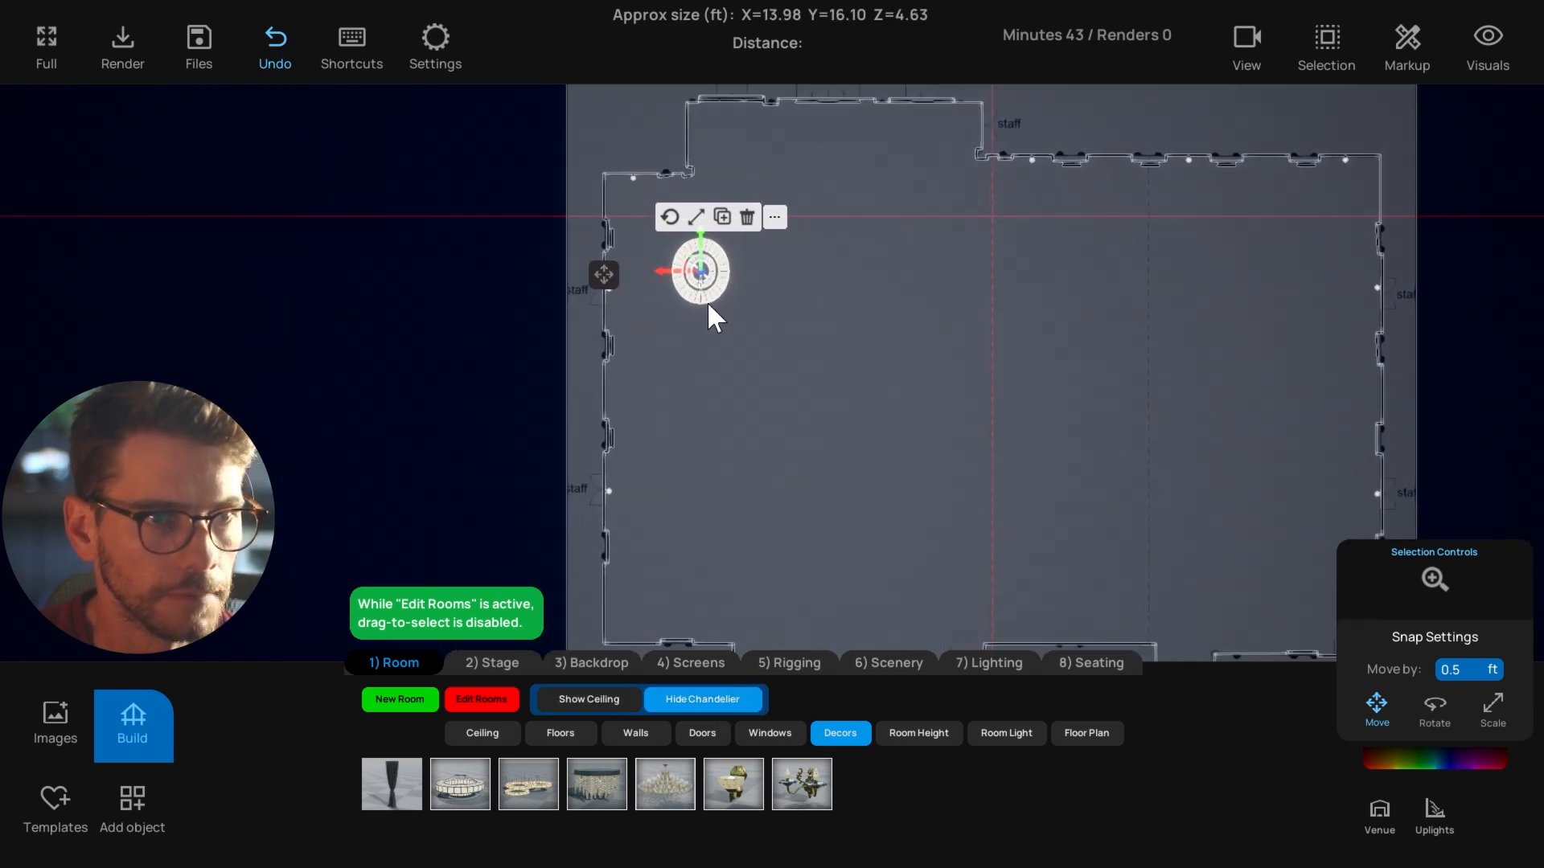
left_click_drag(699, 245, 700, 379, "alt")
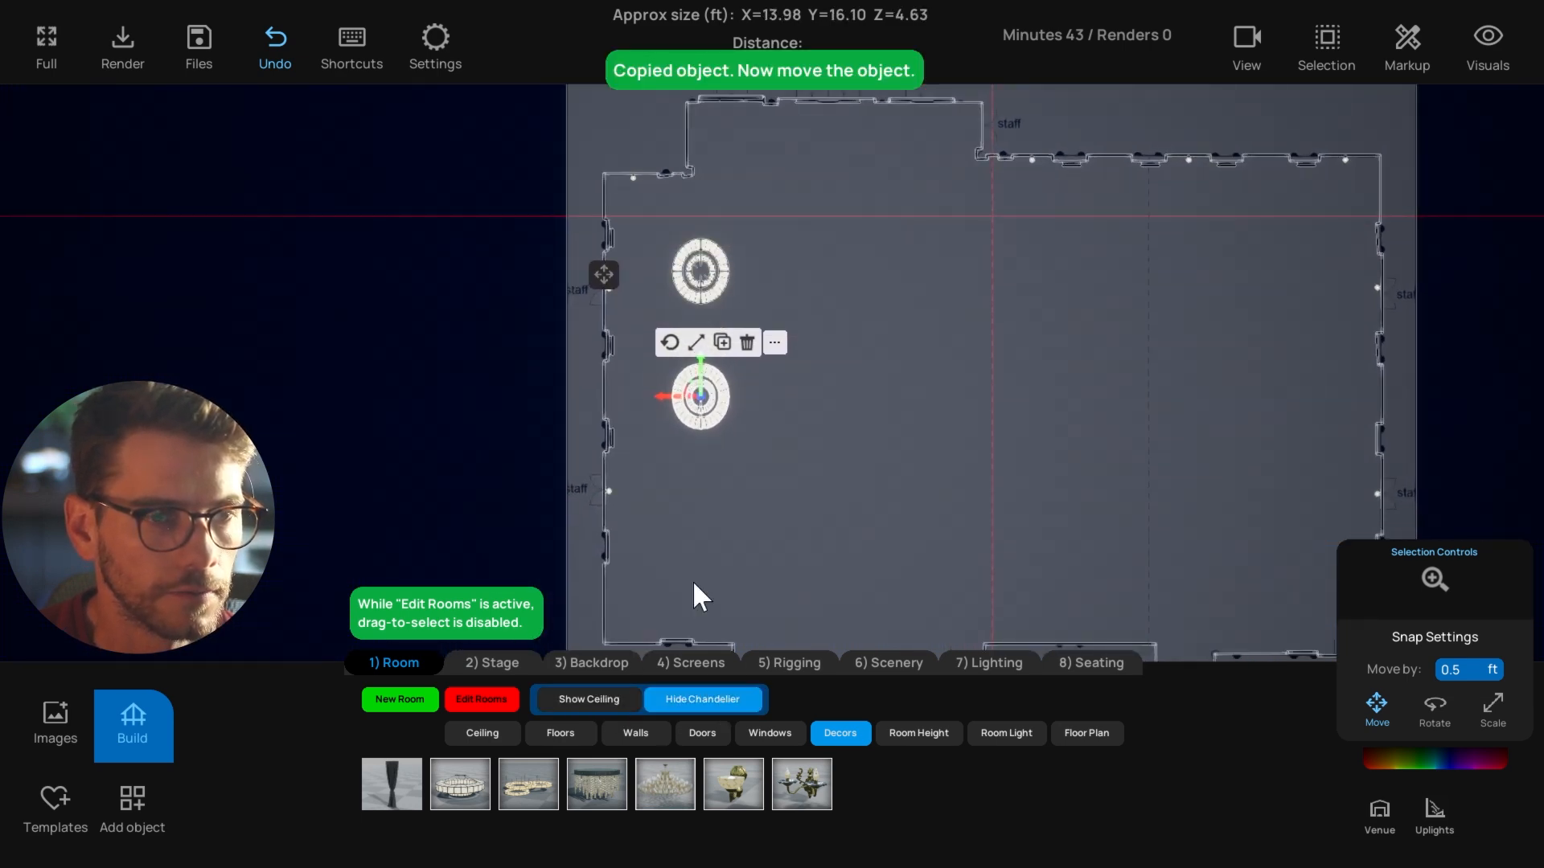
left_click(595, 699)
scroll(727, 507, "down", 1)
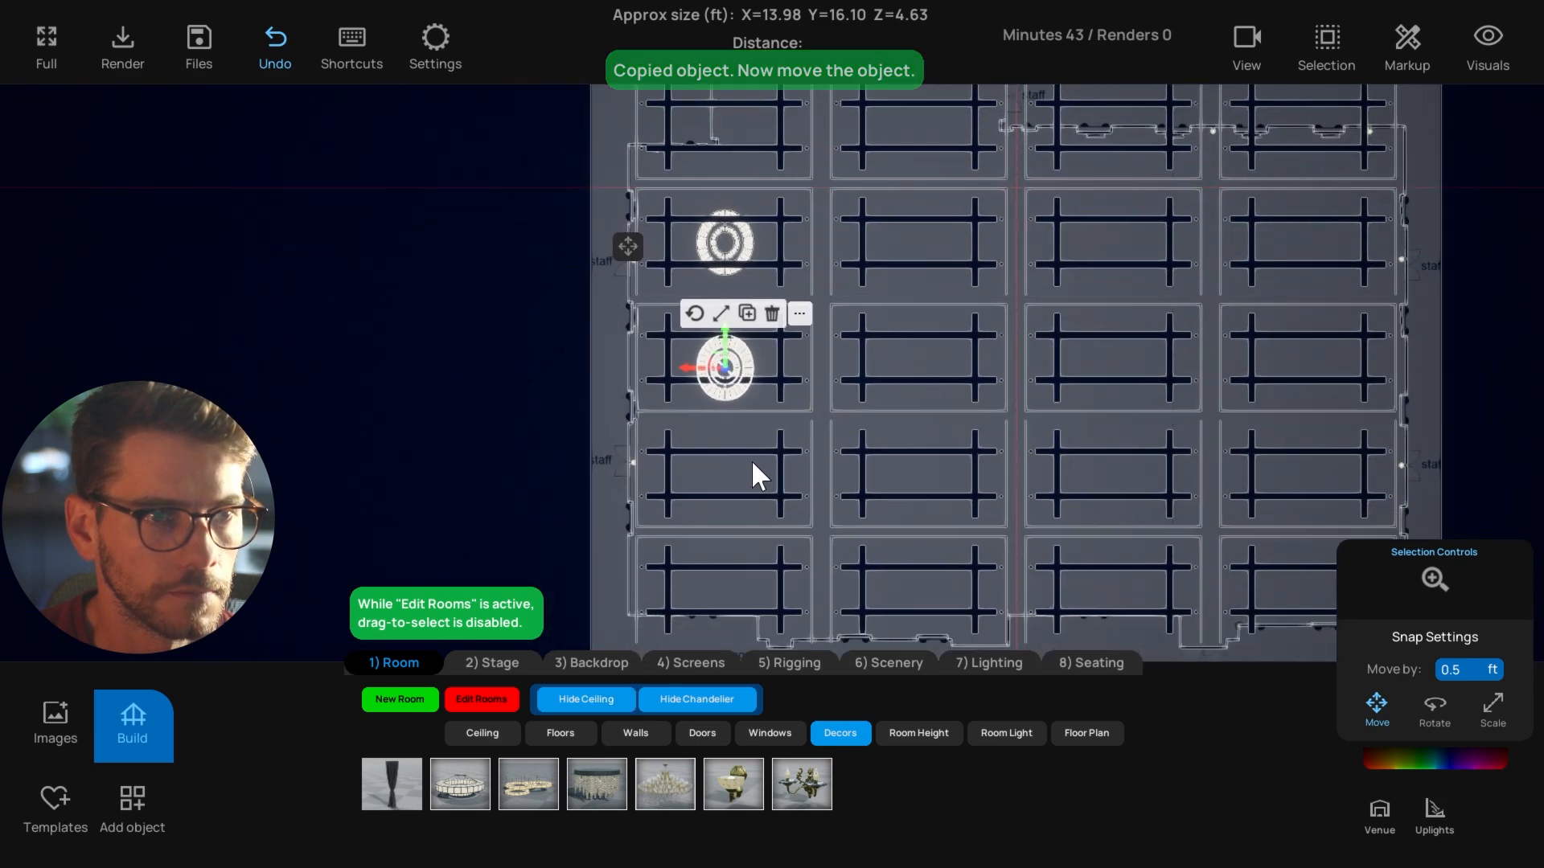
left_click_drag(724, 342, 724, 448)
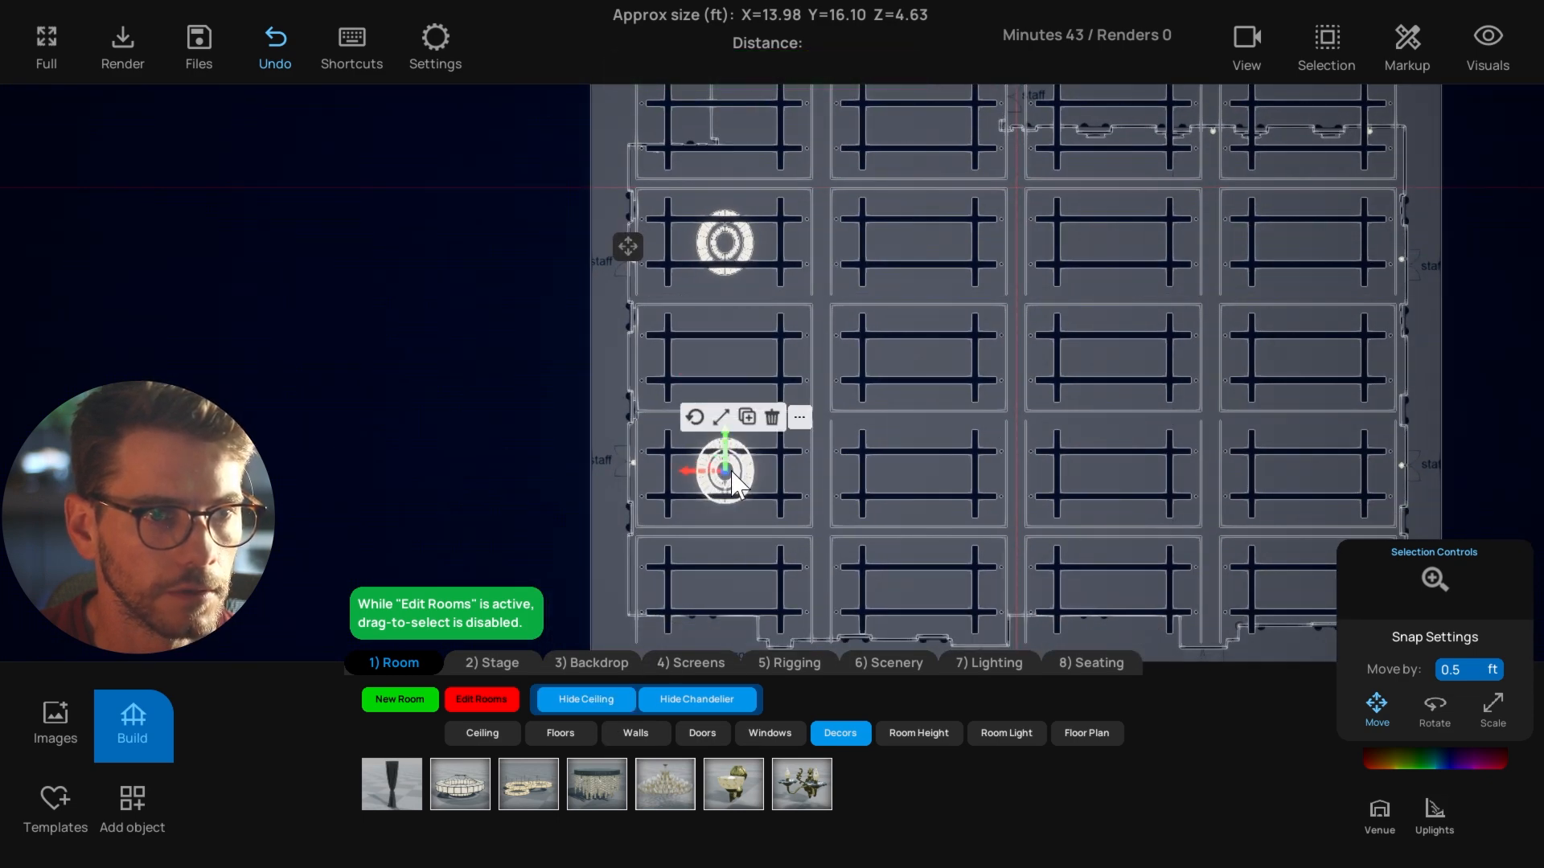
Copy both chandeliers together into the three remaining ceiling columns and deselect them.
scroll(855, 523, "down", 2)
left_click(715, 289, "shift")
left_click_drag(716, 288, 1171, 290, "alt")
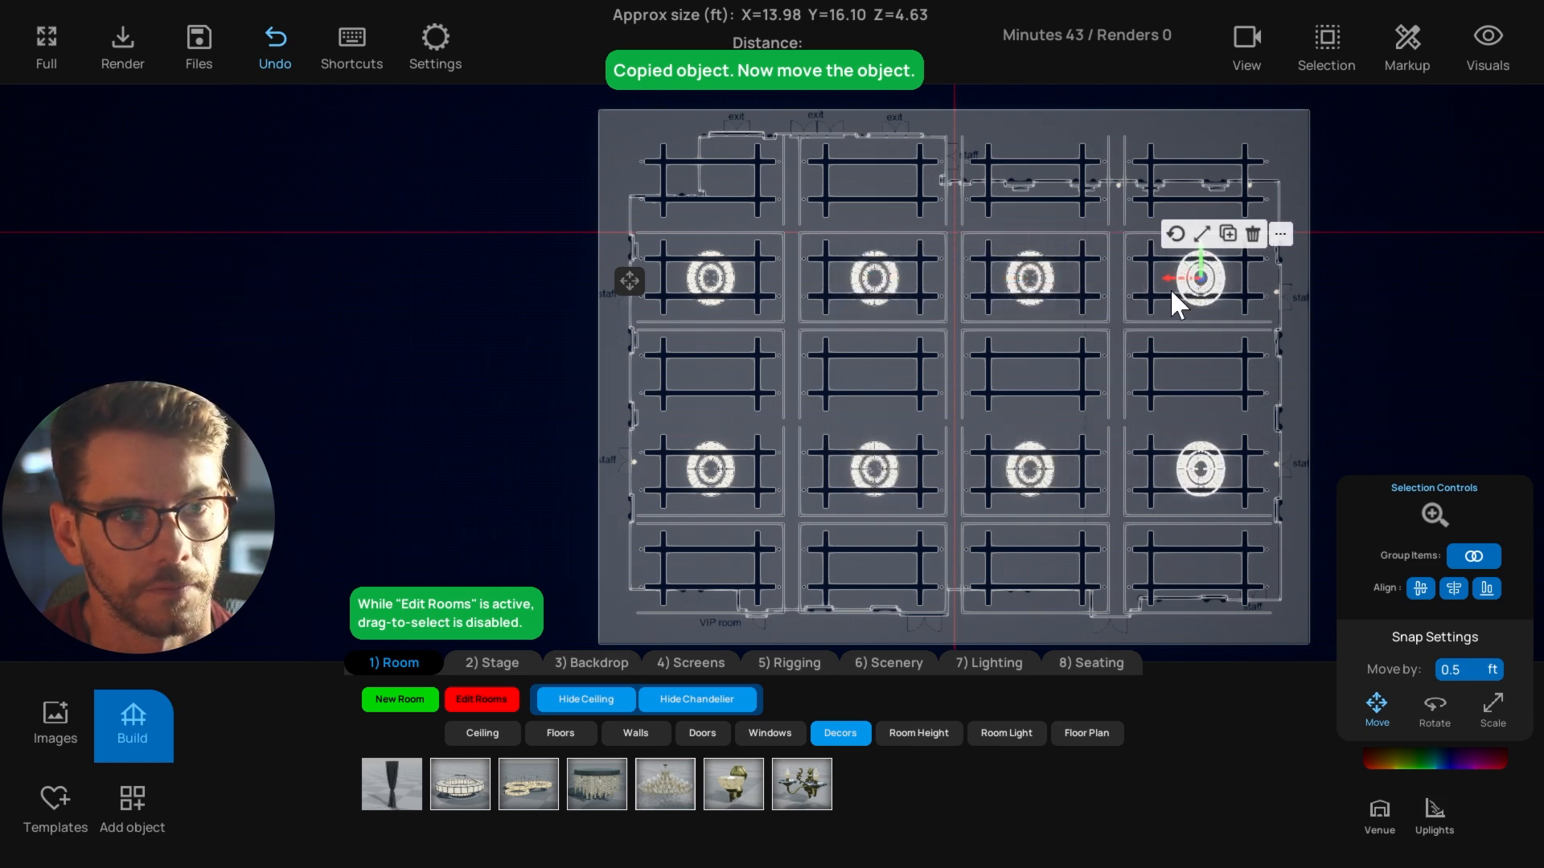
left_click(1121, 361)
Dim the room light to 16548.88 while viewing the ballroom interior with its chandeliers.
key("1")
key("s")
right_click_drag(1012, 525, 839, 426)
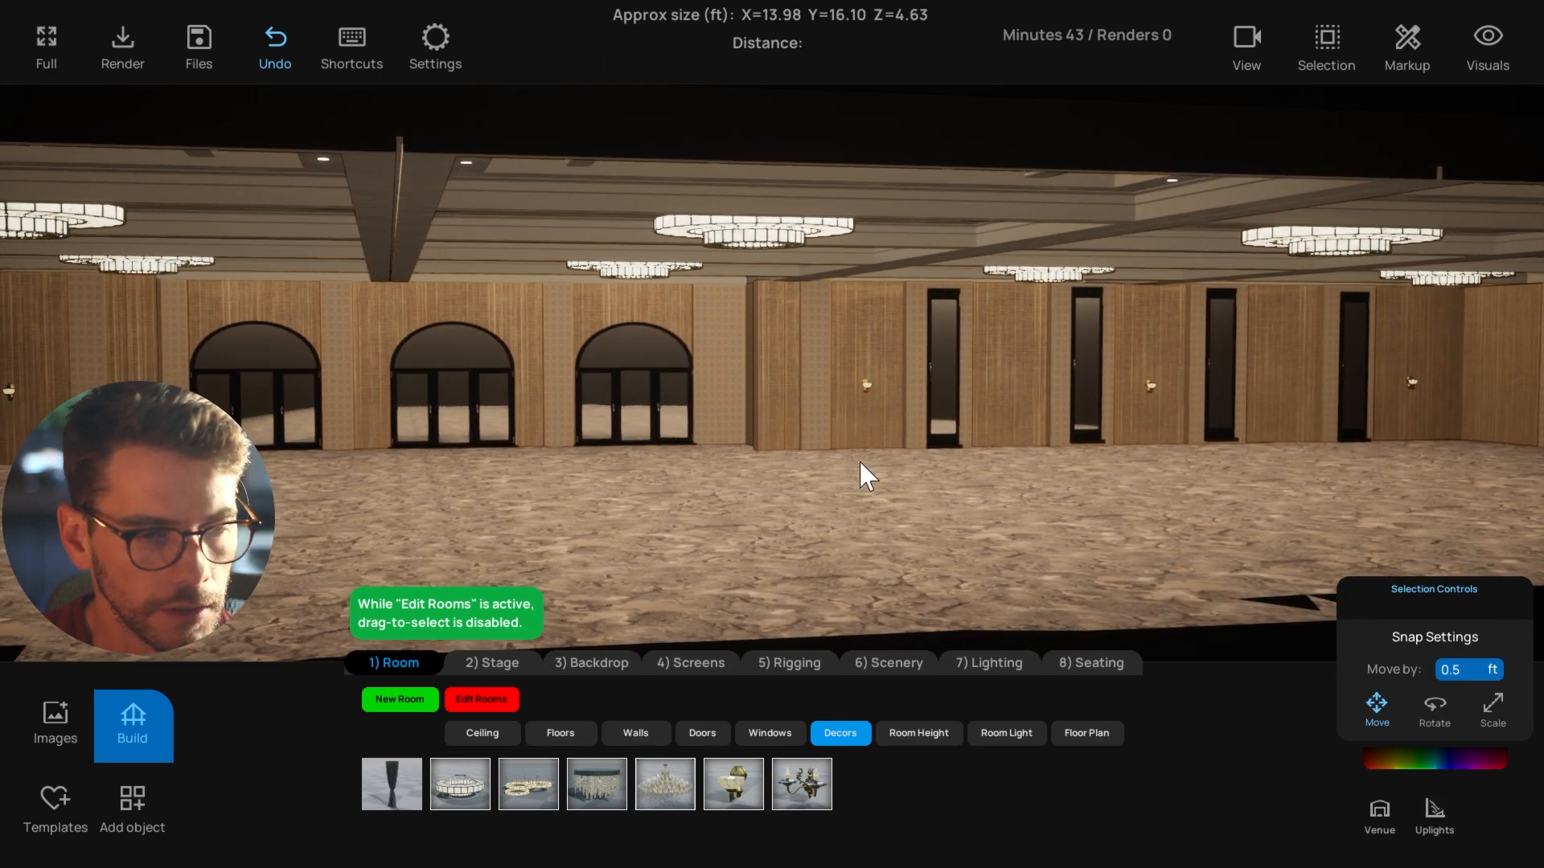
left_click(1005, 734)
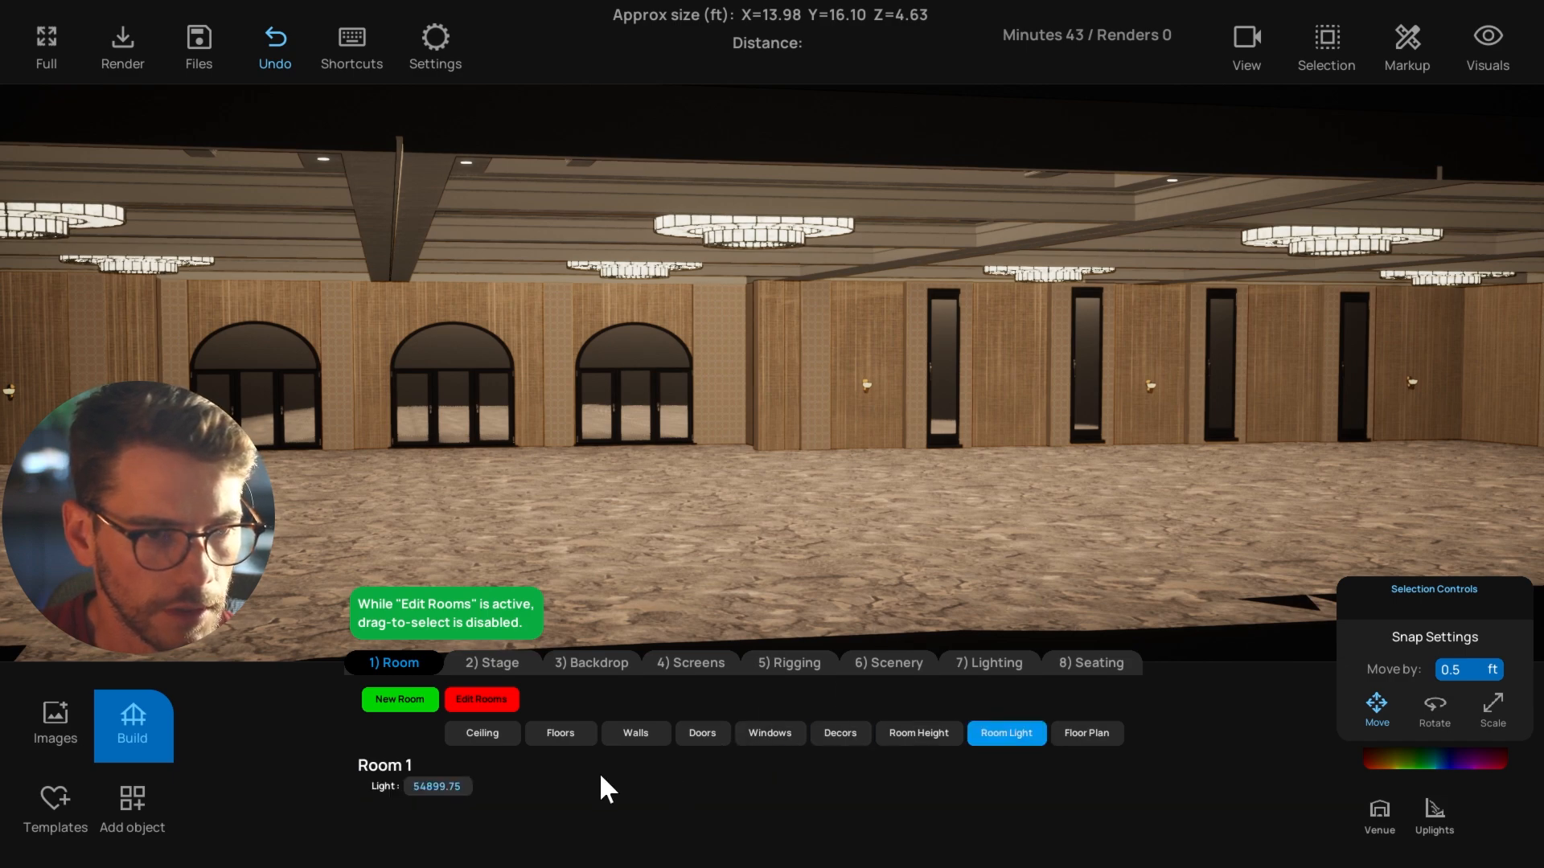
right_click_drag(822, 621, 1008, 565)
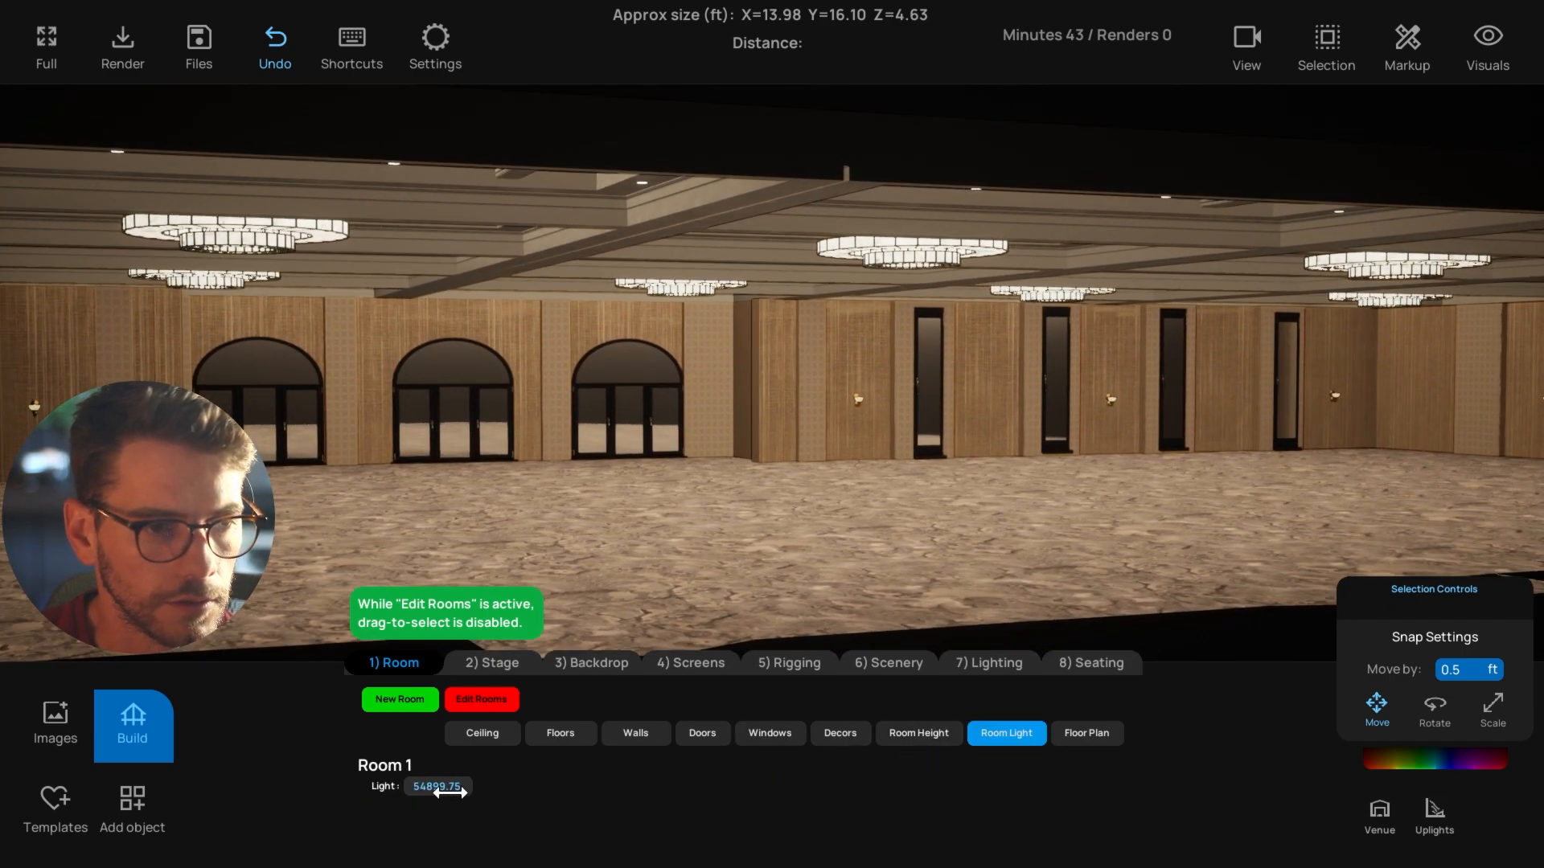
left_click_drag(440, 791, 379, 792)
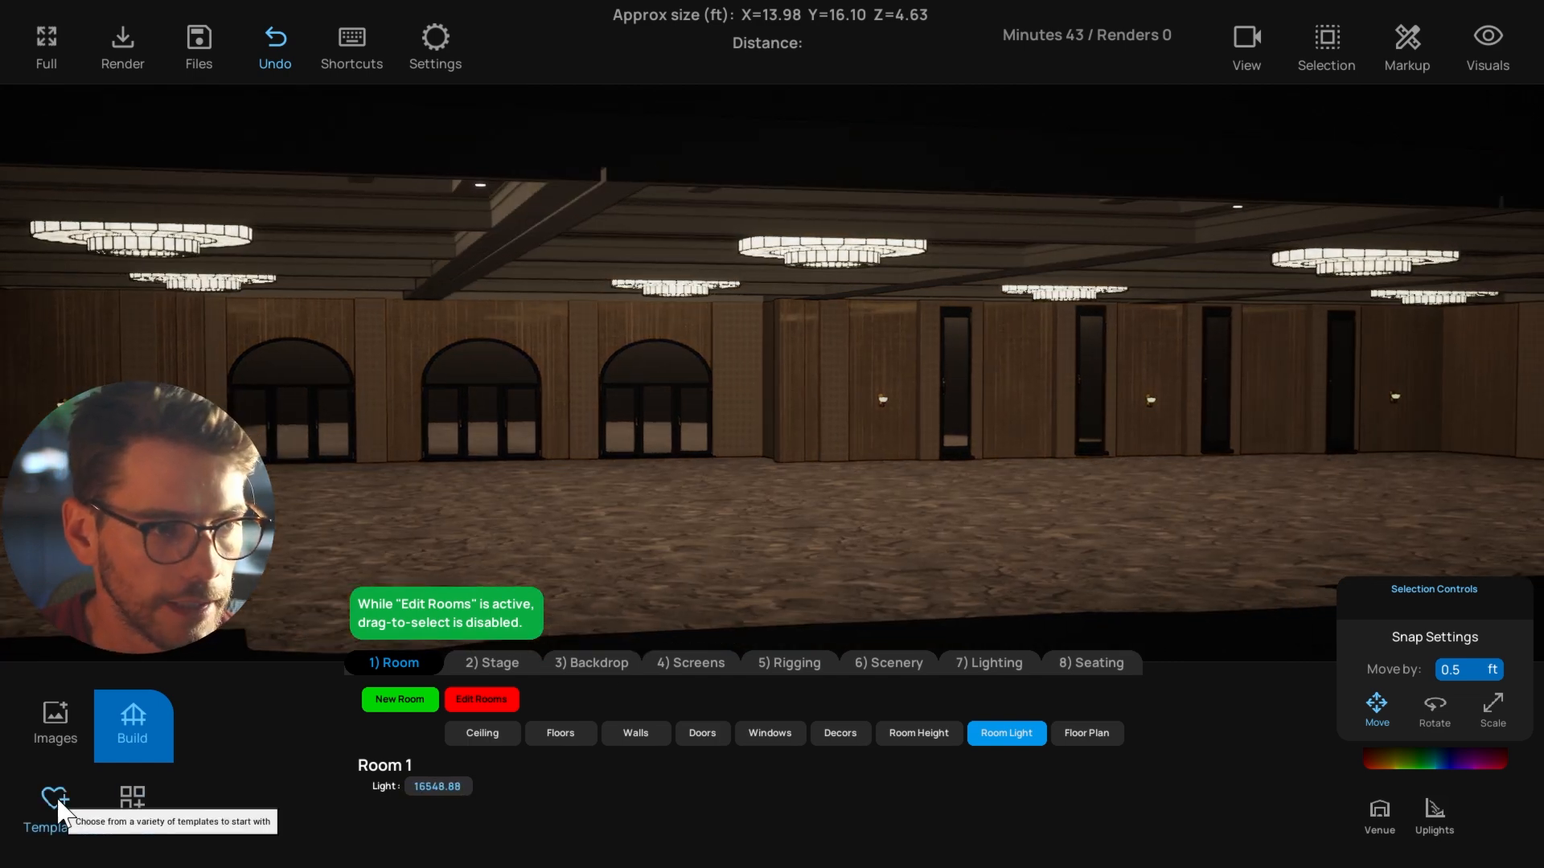
Apply the fourth template of the Natural category, with three screens and a blue and purple backdrop, to the room.
left_click(55, 799)
right_click_drag(685, 585, 614, 586)
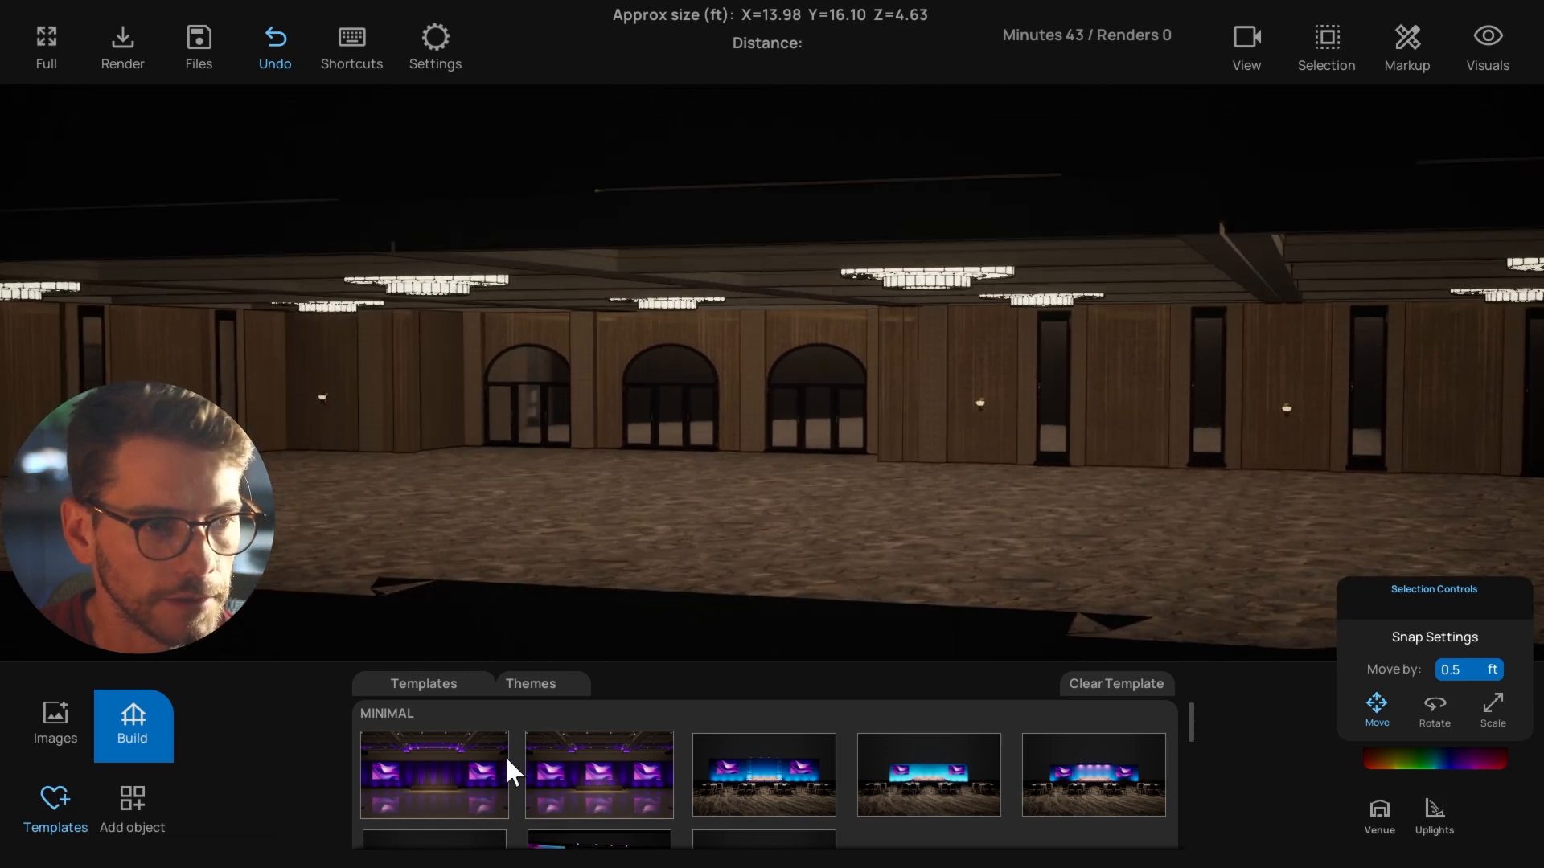
right_click_drag(707, 527, 851, 455)
right_click_drag(952, 453, 971, 596)
scroll(763, 748, "down", 5)
scroll(972, 597, "down", 5)
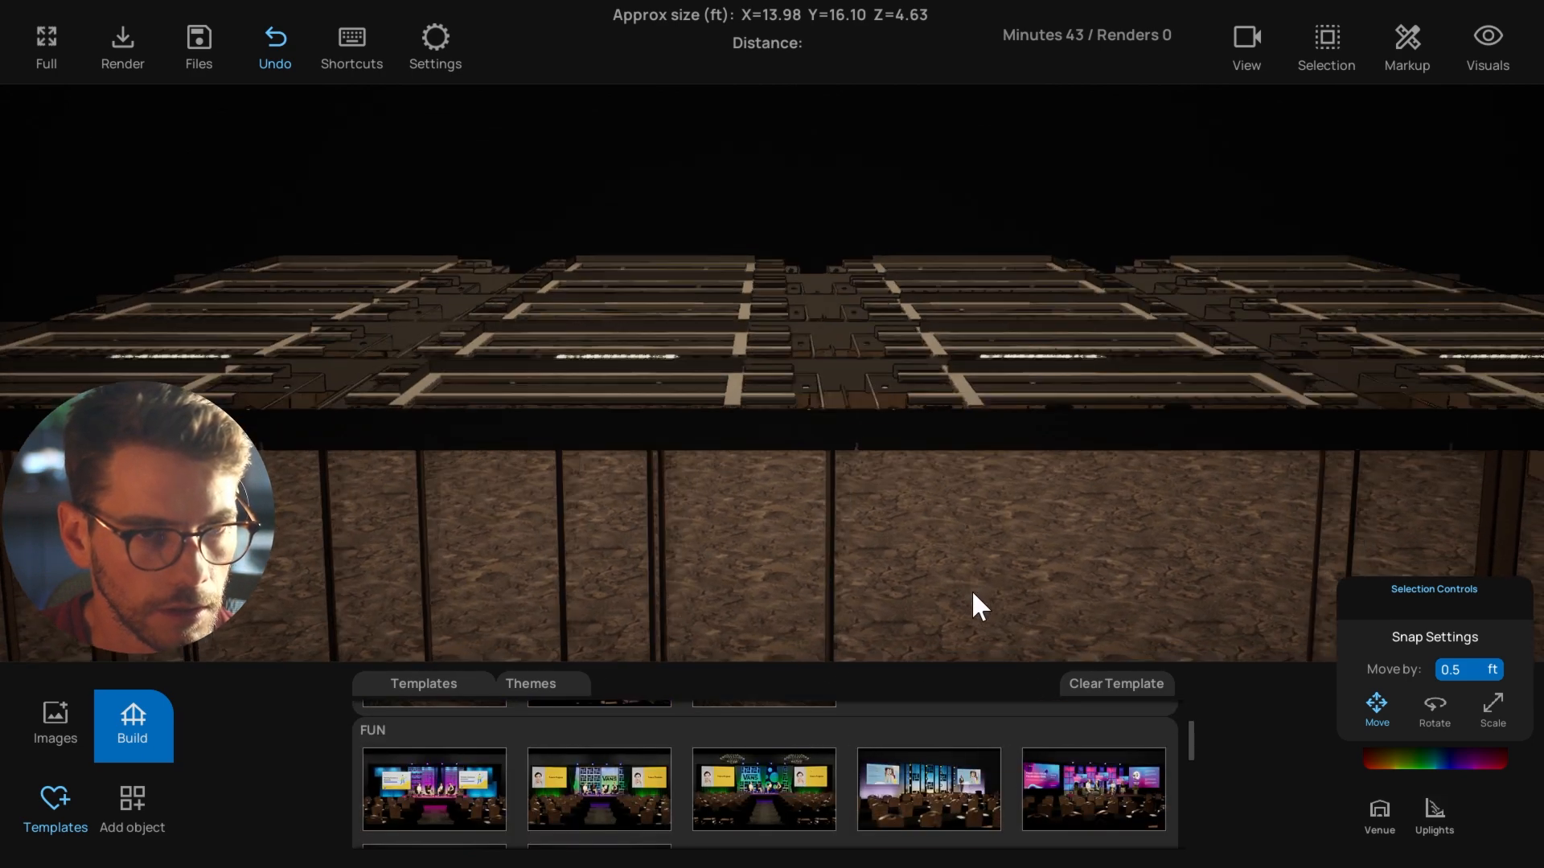
scroll(971, 595, "up", 2)
scroll(885, 796, "down", 5)
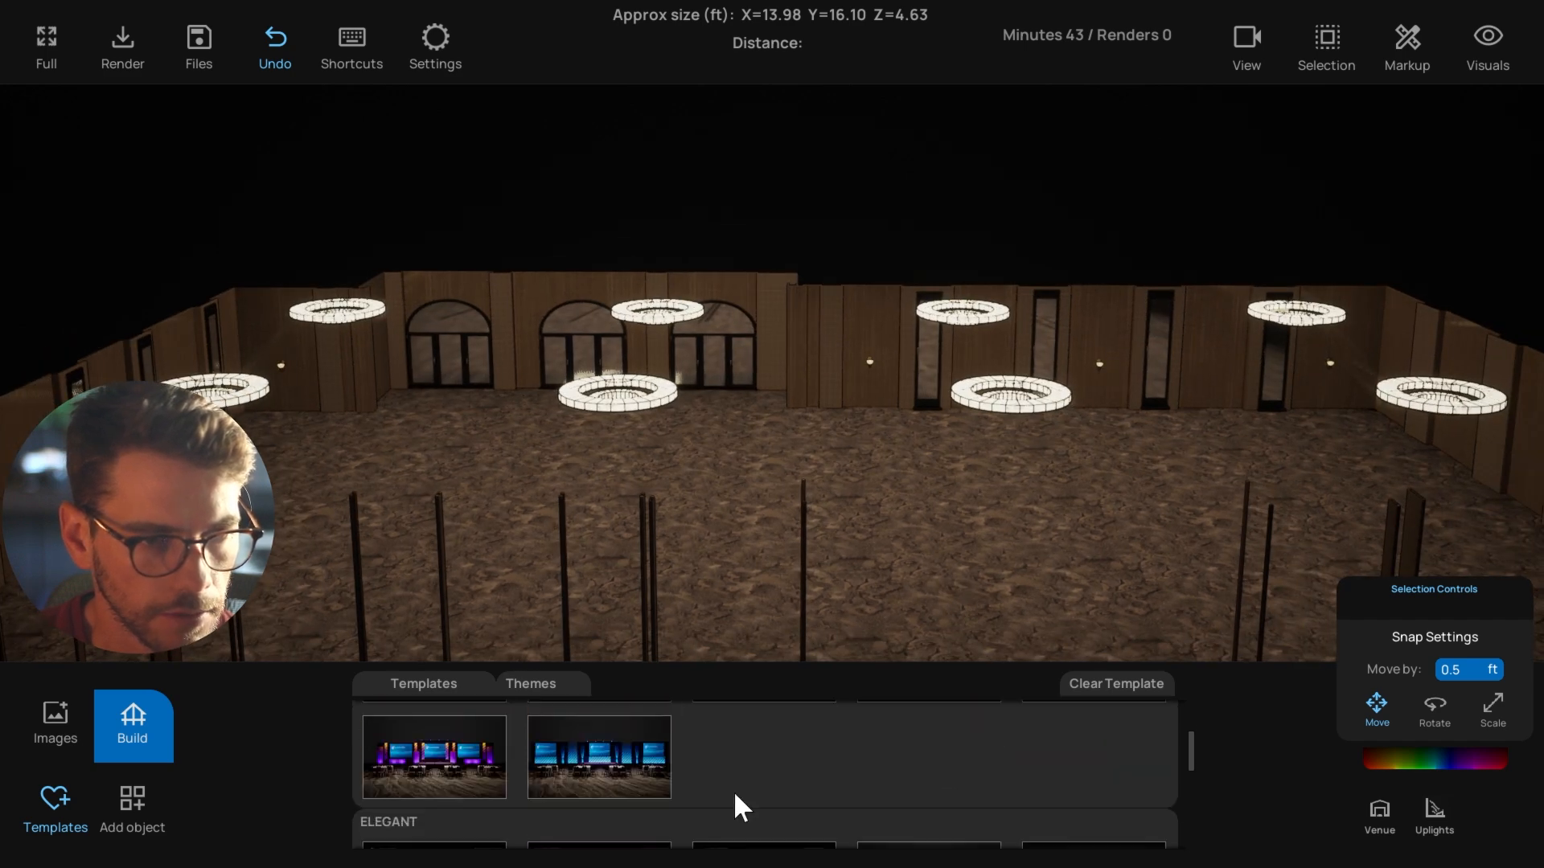
scroll(796, 796, "down", 5)
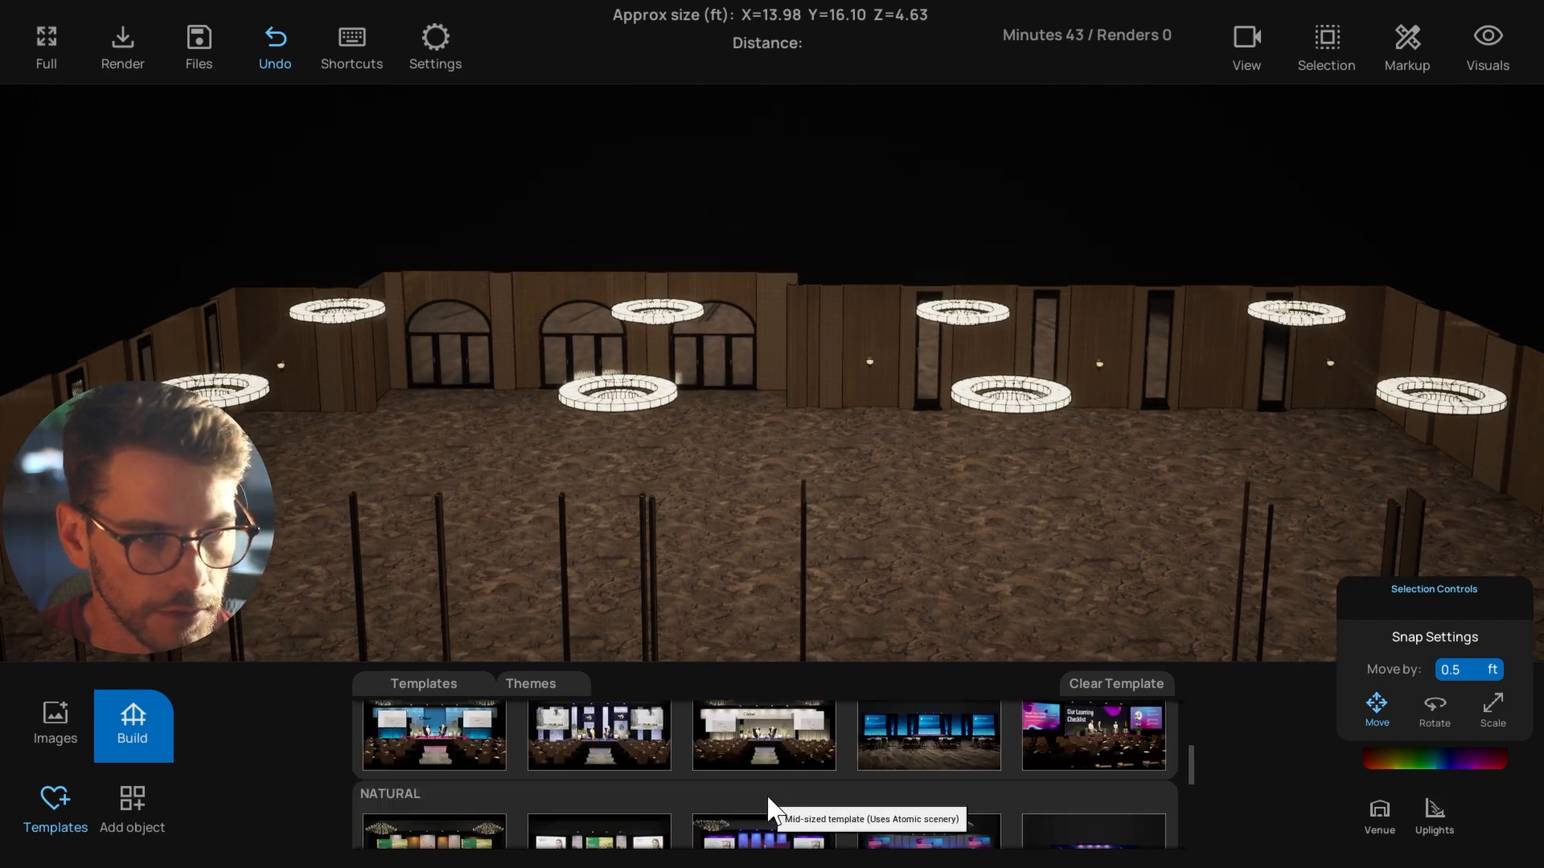
left_click(958, 728)
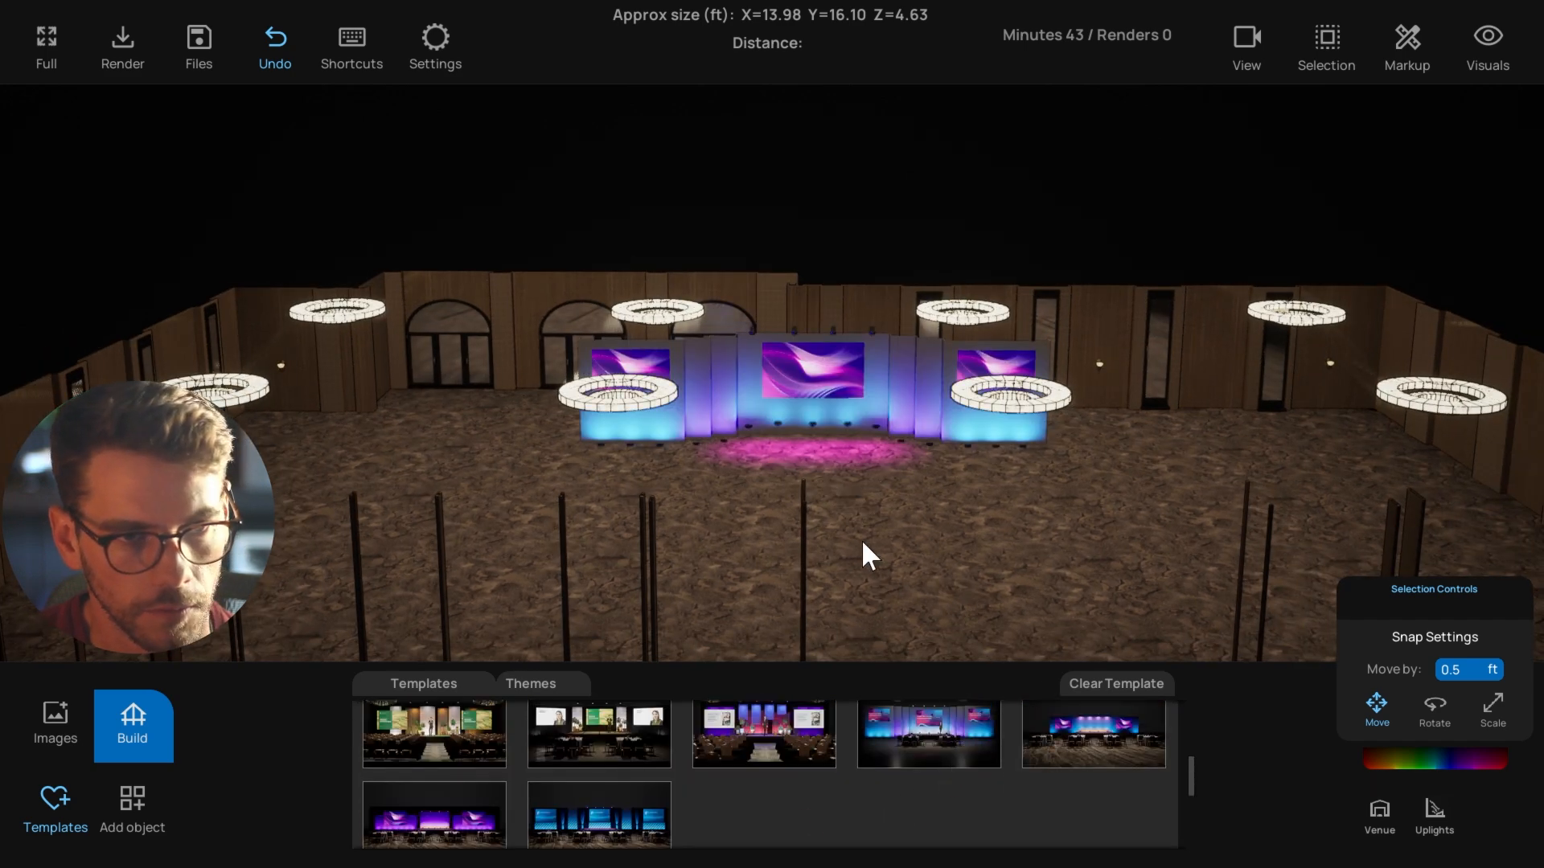
right_click_drag(861, 539, 838, 577)
scroll(869, 504, "up", 4)
Leave room editing and add a rectangular stage 30 ft wide, 16 ft deep and 2 ft high in front of the center screen.
left_click(134, 727)
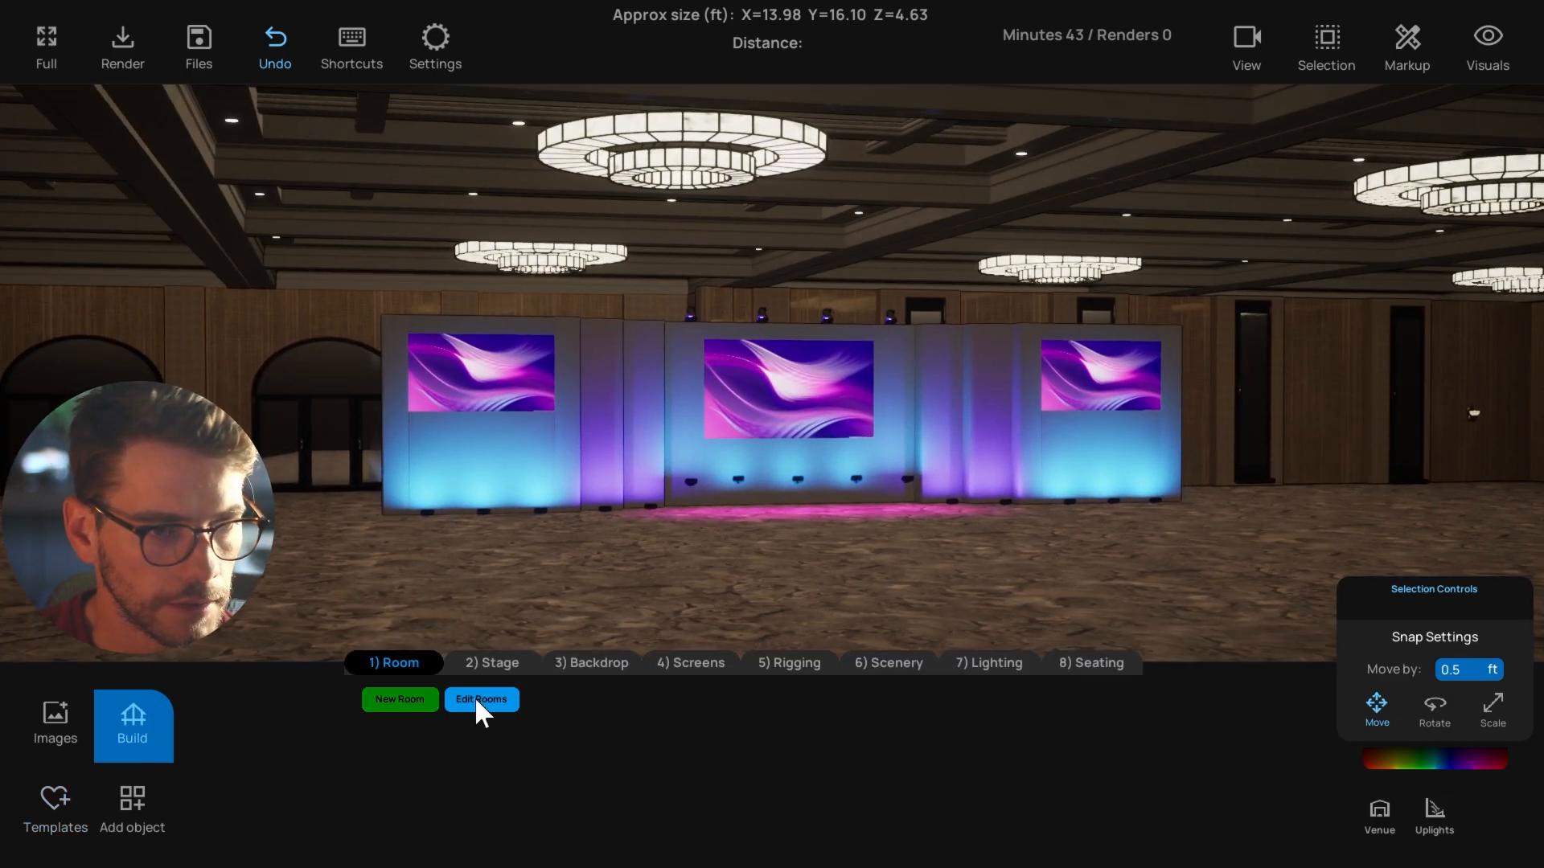
left_click(492, 663)
left_click(394, 770)
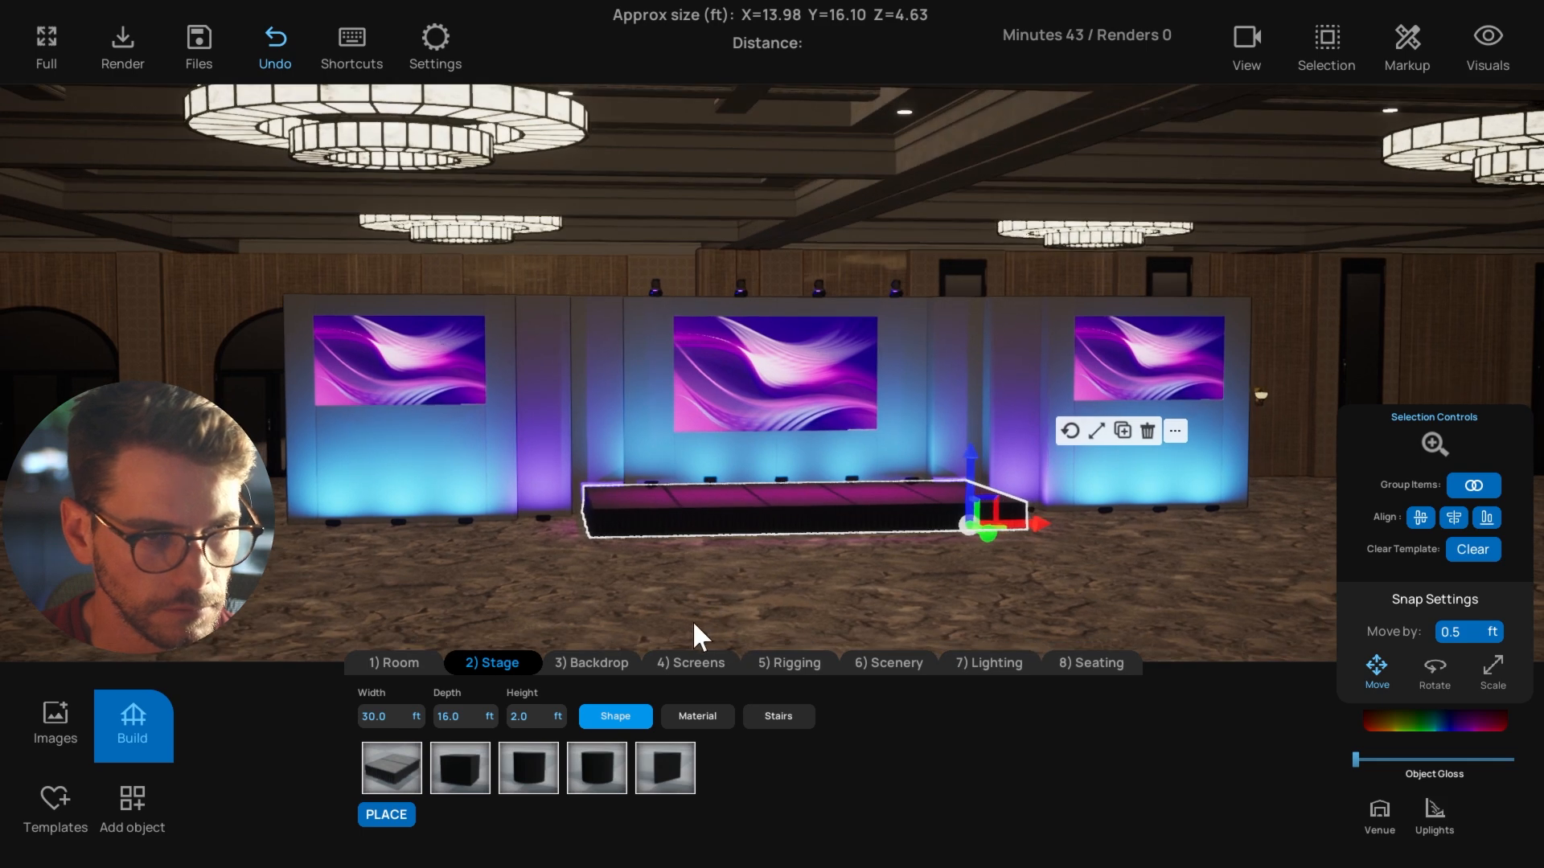
Add a standing person in a dark suit from the People objects to the middle of the stage.
left_click(391, 812)
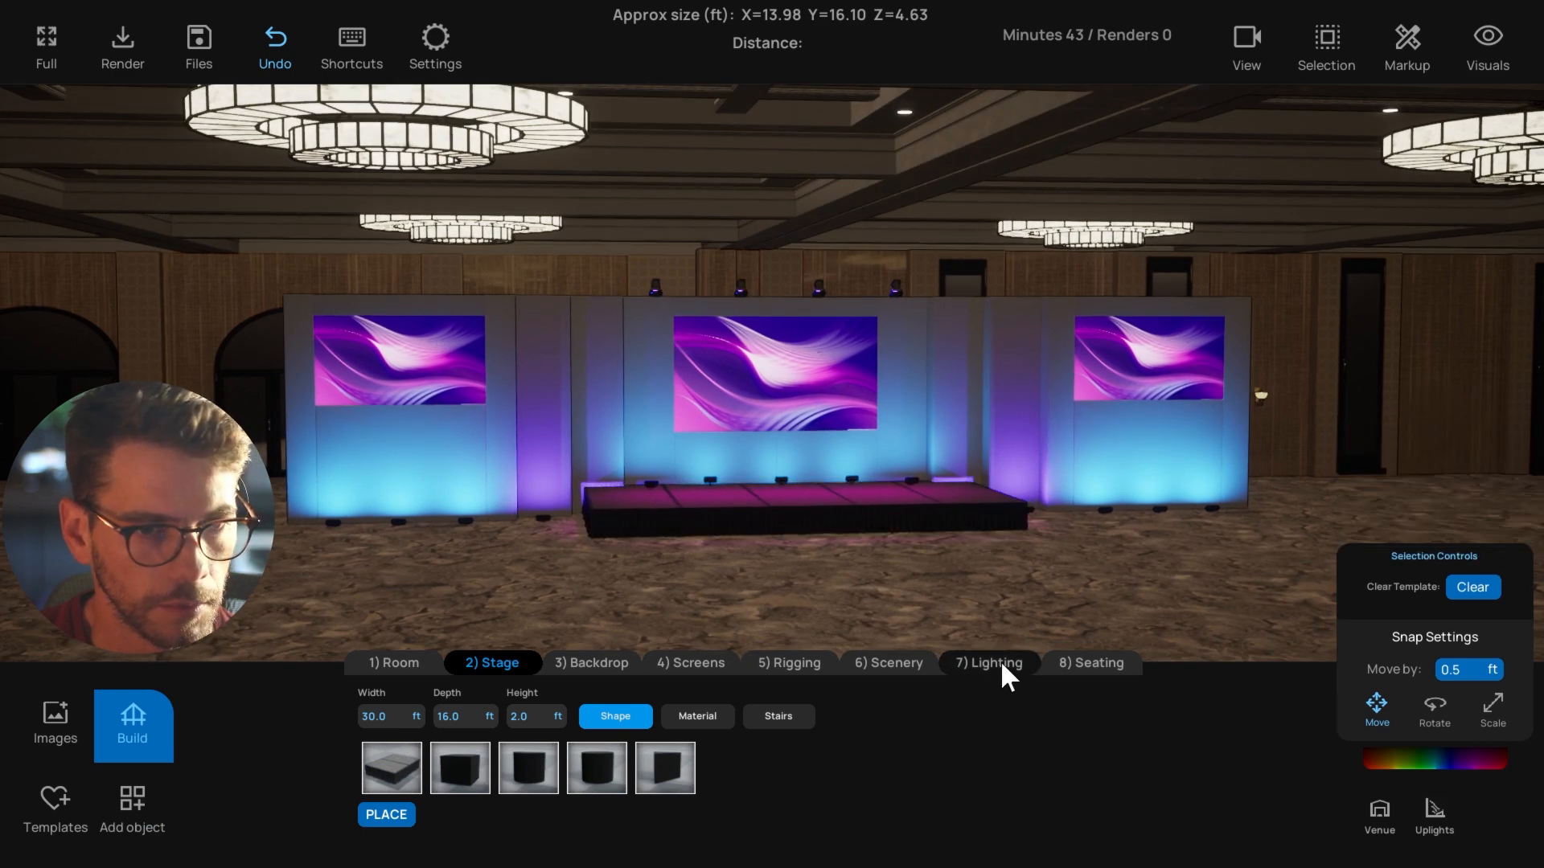
left_click(150, 818)
left_click(1095, 796)
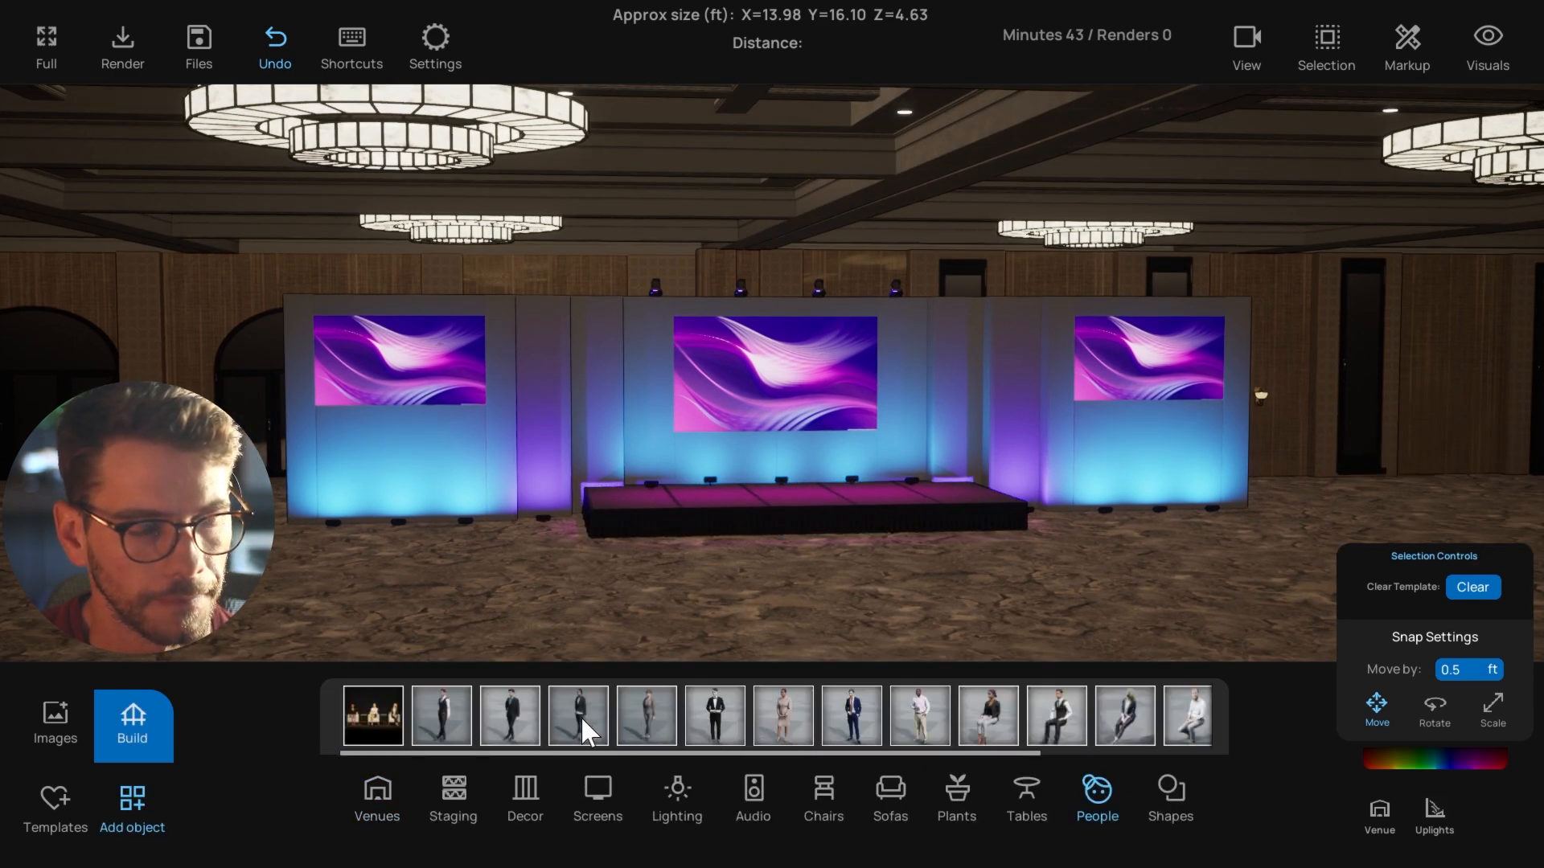
left_click(581, 716)
left_click(775, 495)
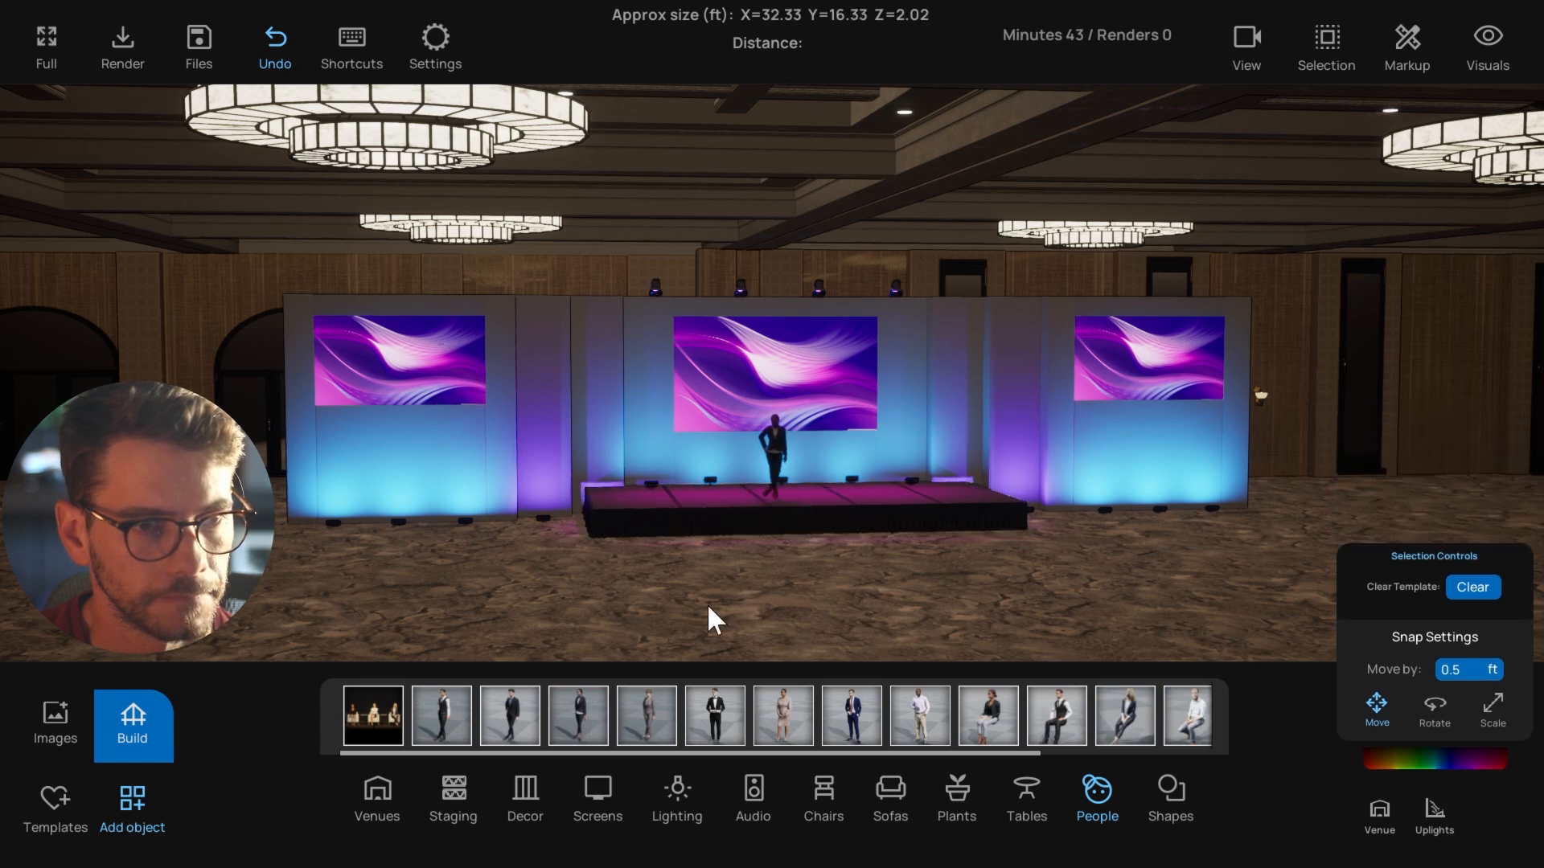
left_click(517, 716)
left_click(837, 494)
key("Escape")
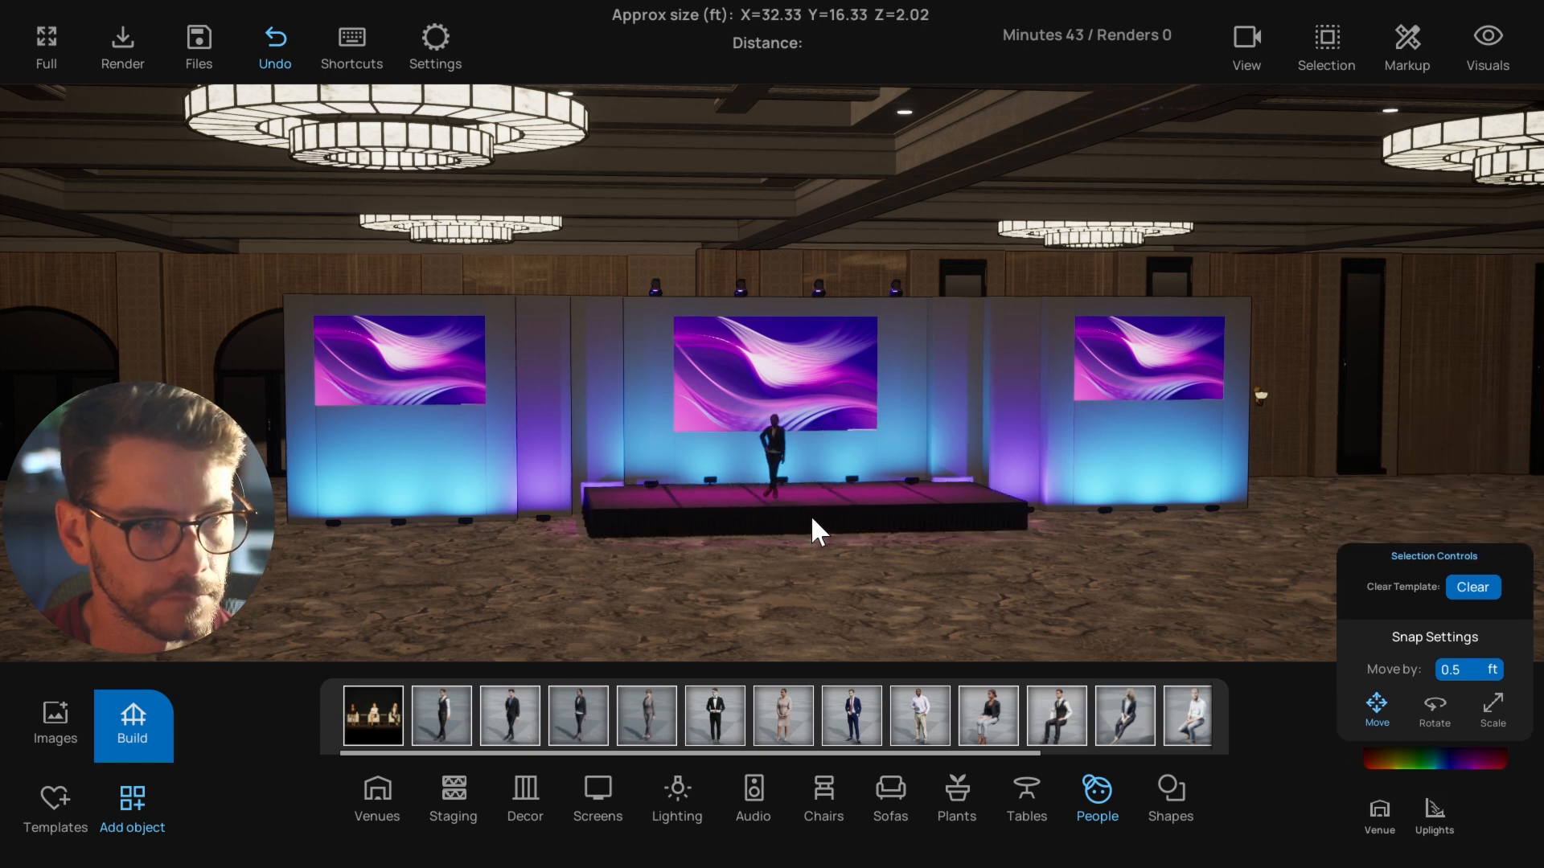
Shift the standing person slightly sideways along the stage's width and deselect them.
left_click(783, 479)
left_click_drag(826, 489, 857, 489)
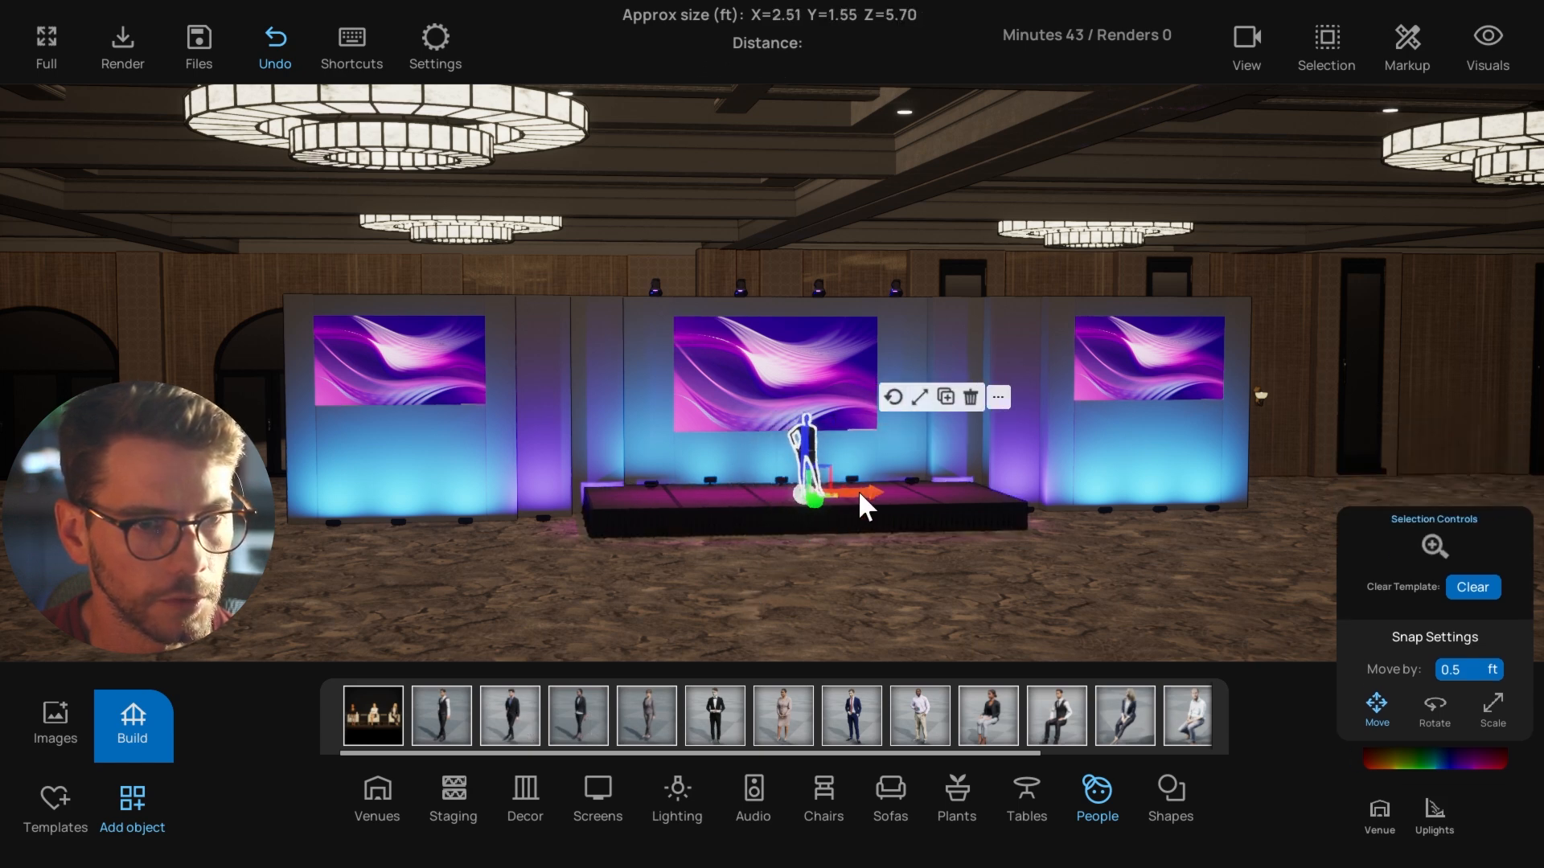
left_click(861, 606)
Place a row of seven LED Ellipsoidal lights 20.87 ft wide at a height of 15 ft above the stage.
scroll(847, 607, "up", 3)
left_click(160, 720)
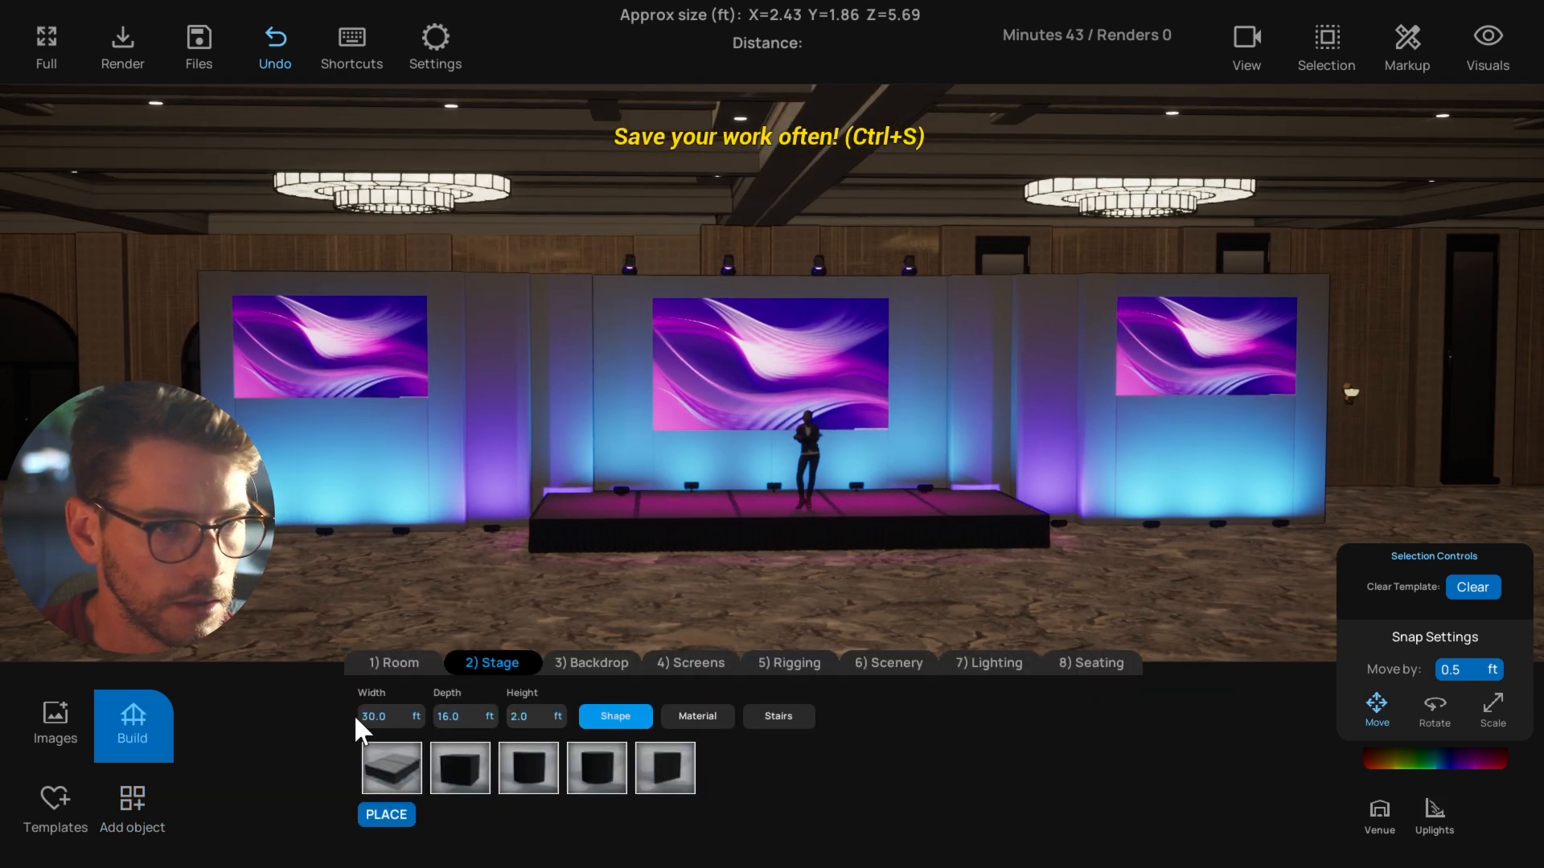
left_click(952, 663)
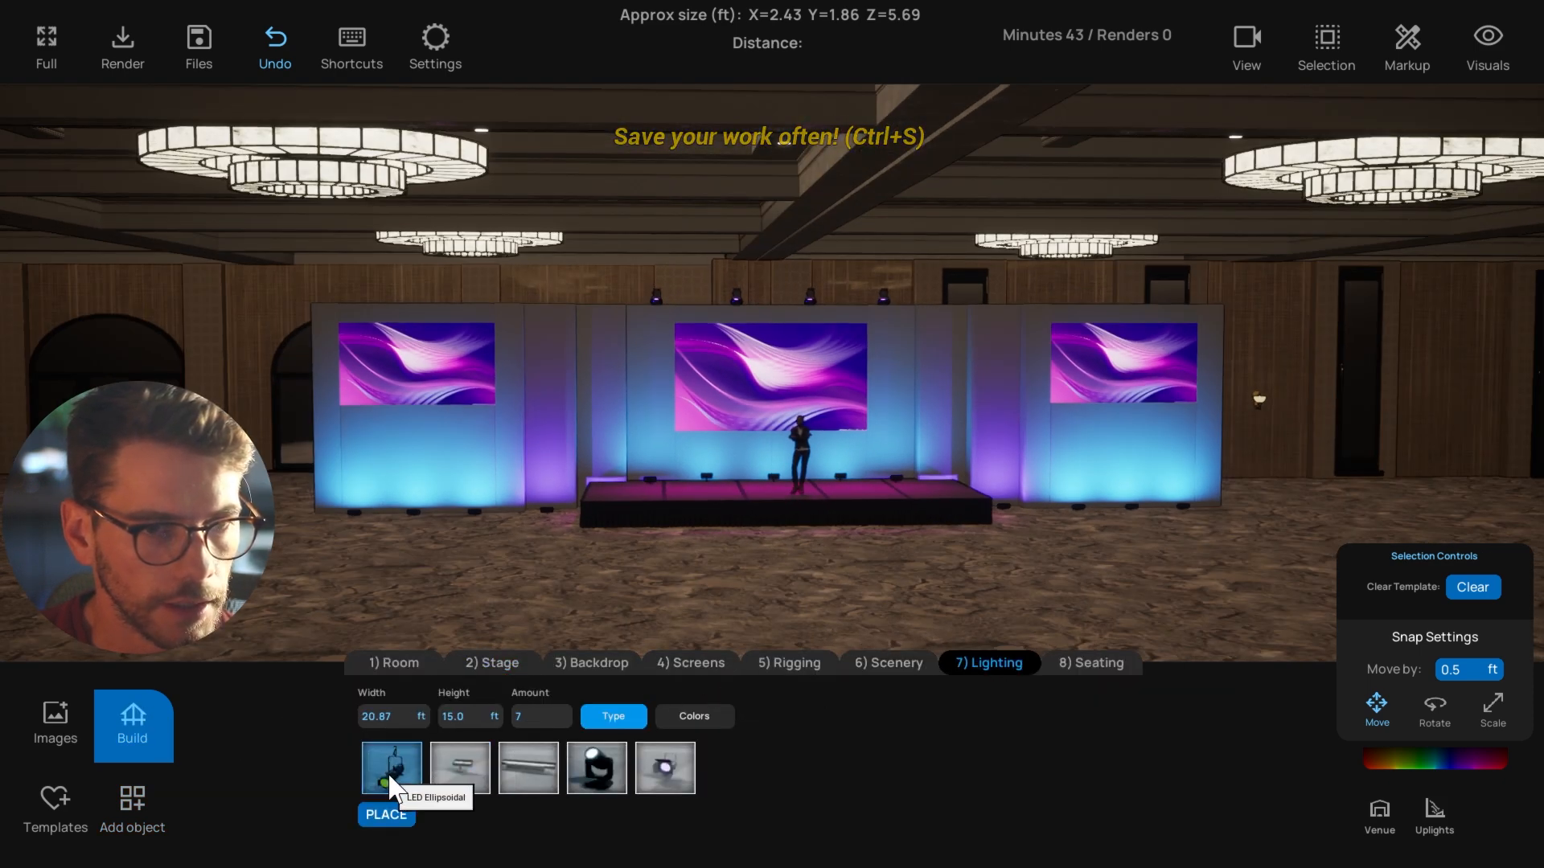
left_click(386, 814)
Set the seven stage lights to a neutral white with a brightness value of 0.378197.
left_click(1381, 664)
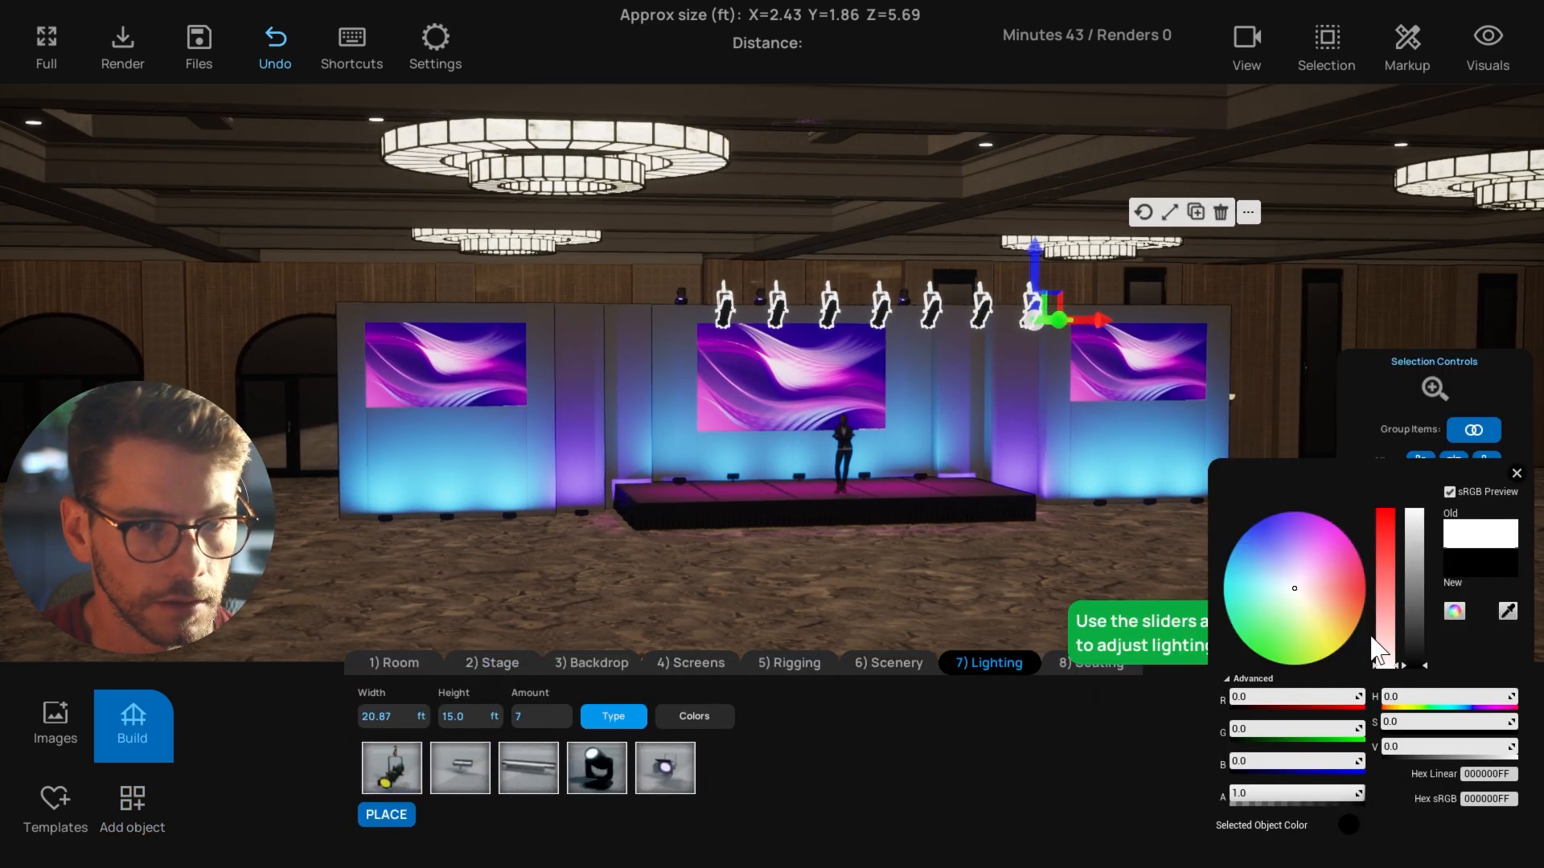
mouse_move(1416, 611)
left_mouse_down()
mouse_move(1416, 587)
mouse_move(1415, 607)
left_mouse_up()
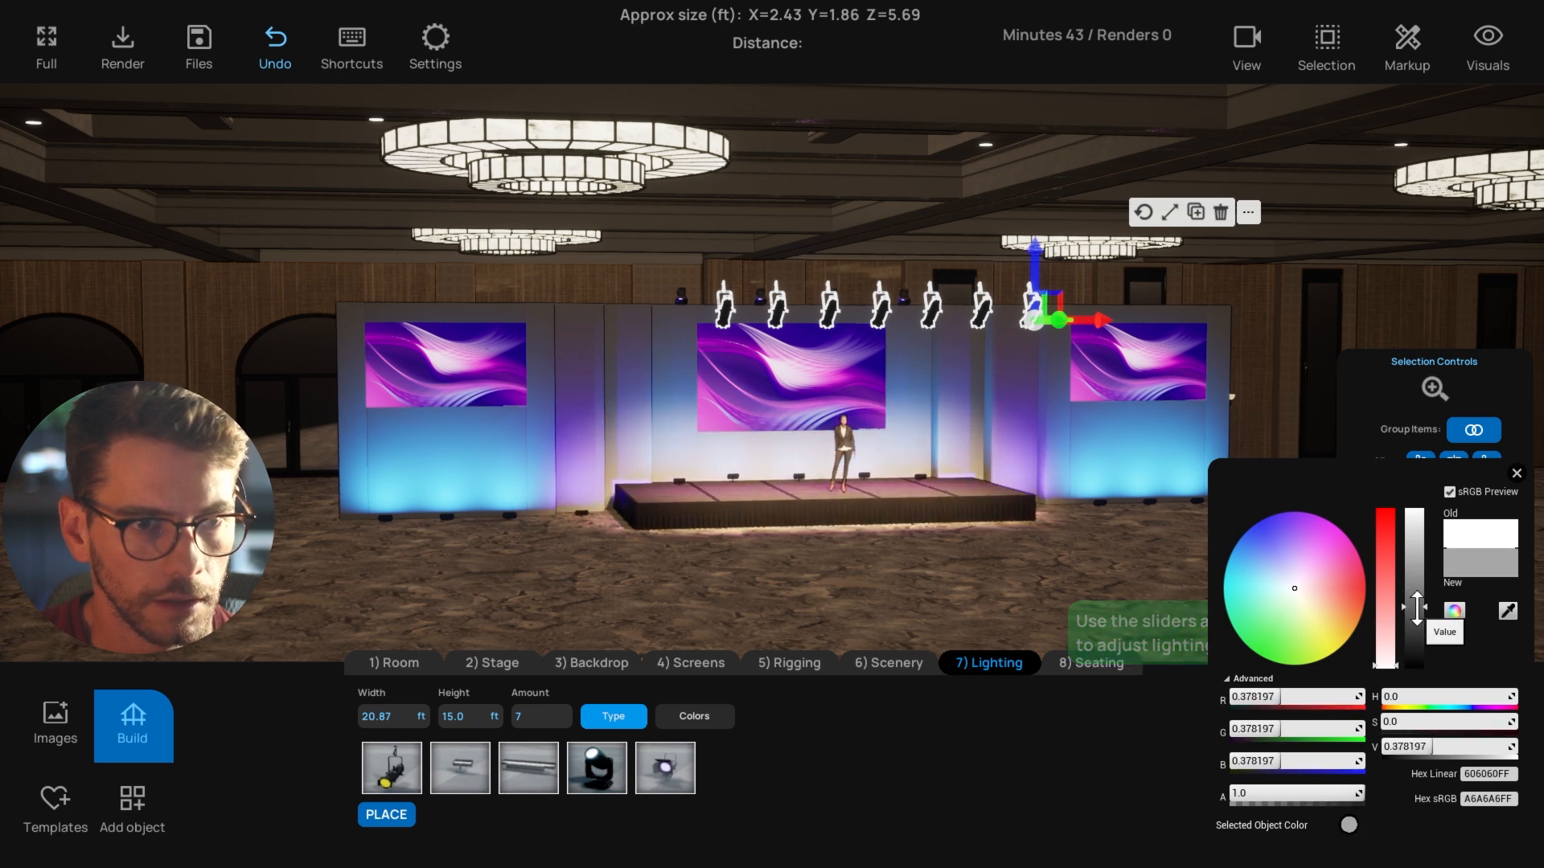
left_click(1516, 473)
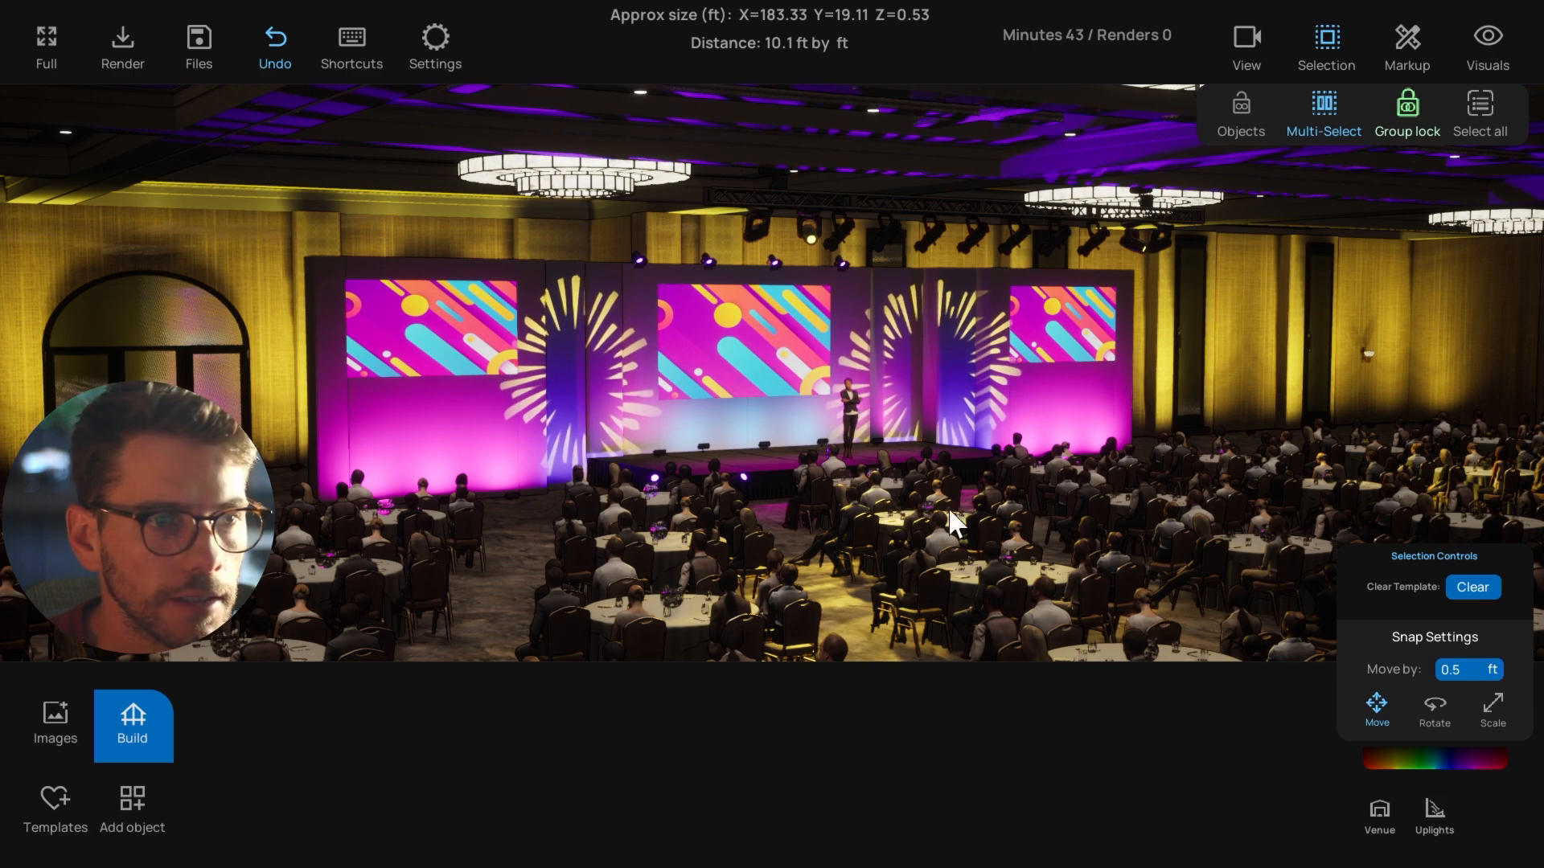
Review the furnished ballroom and its lit stage set by moving around the scene and switching between the saved camera views.
middle_click_drag(954, 508, 932, 508)
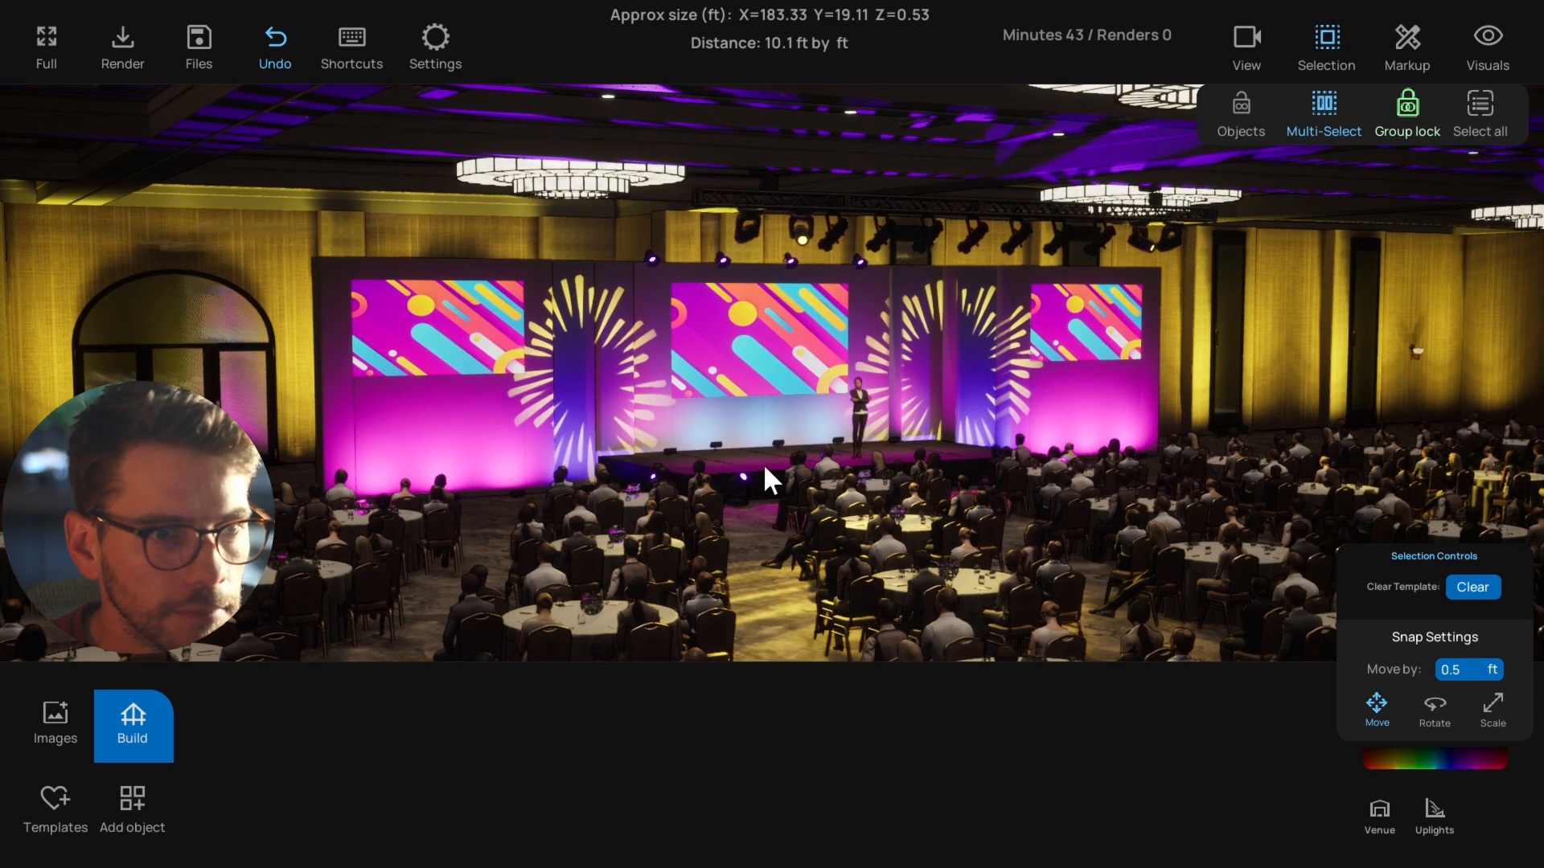
middle_click_drag(764, 465, 919, 484)
scroll(572, 477, "down", 5)
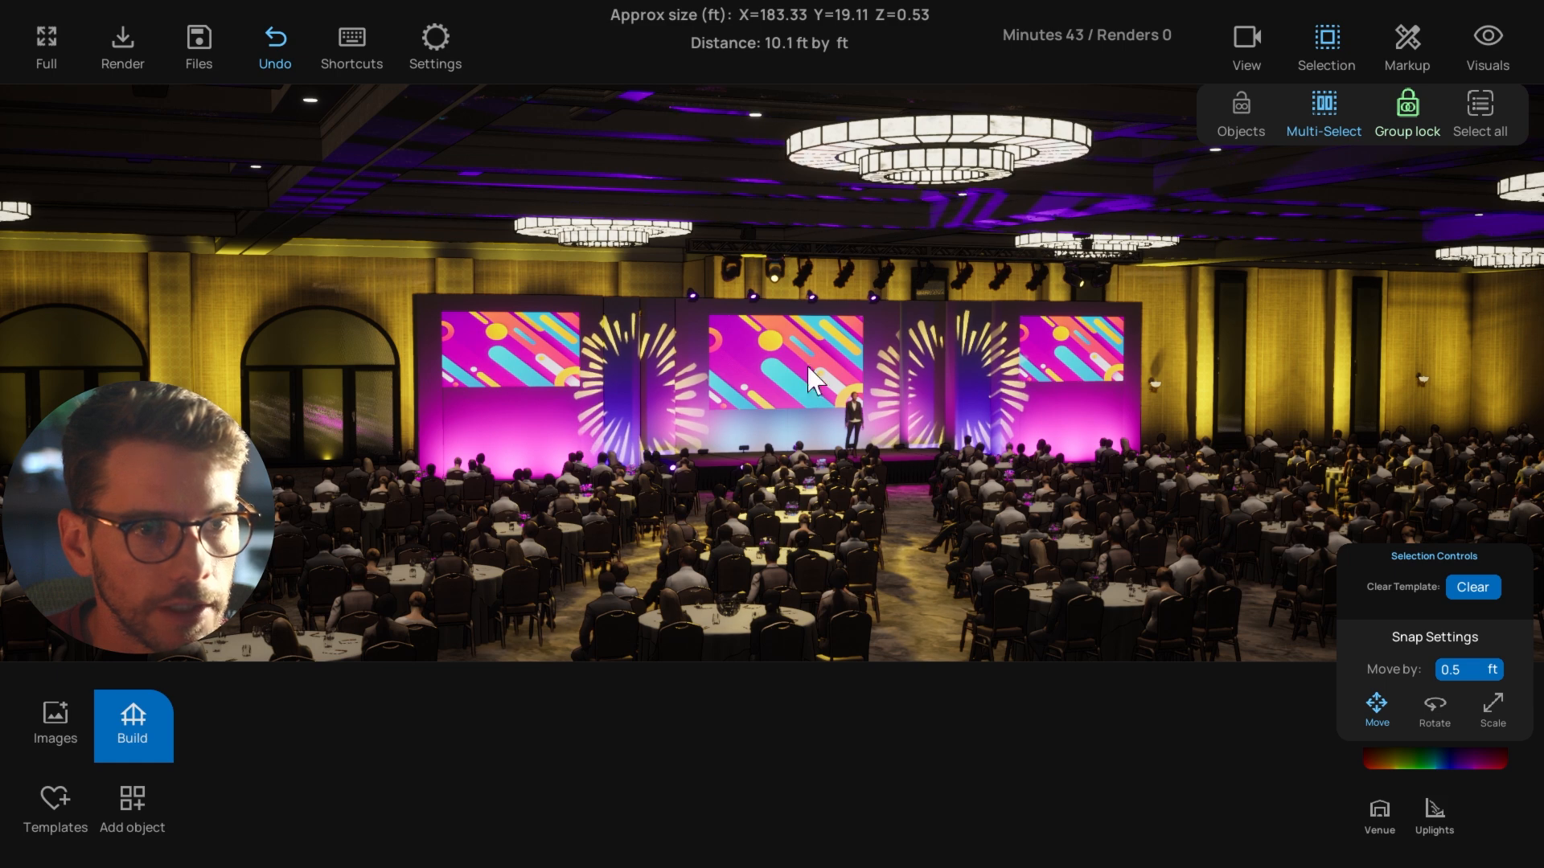
left_click(1246, 40)
left_click(1486, 109)
left_click(1443, 211)
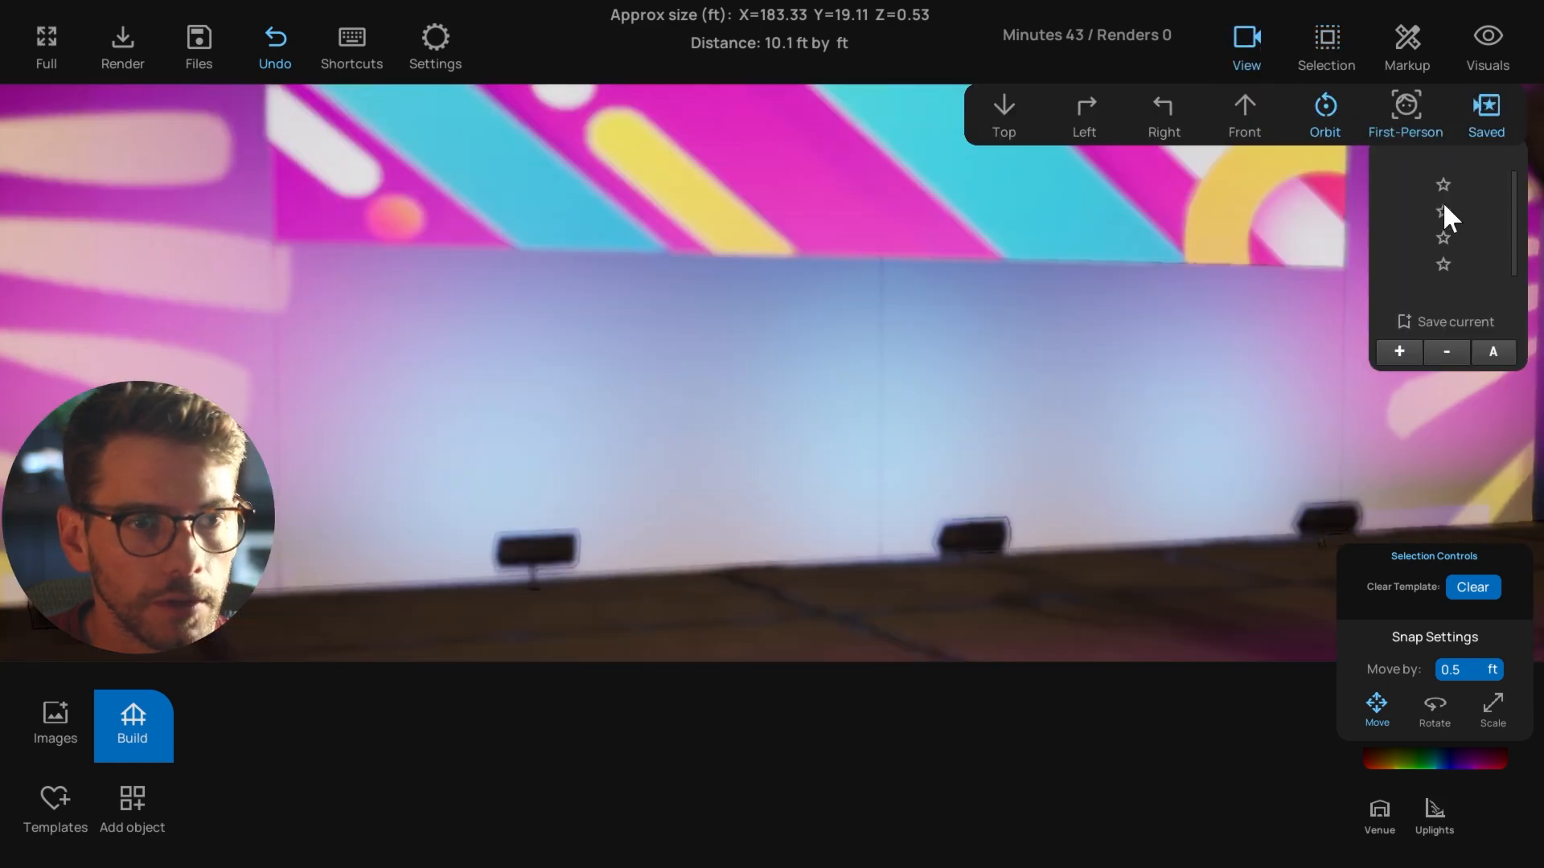
left_click(1443, 237)
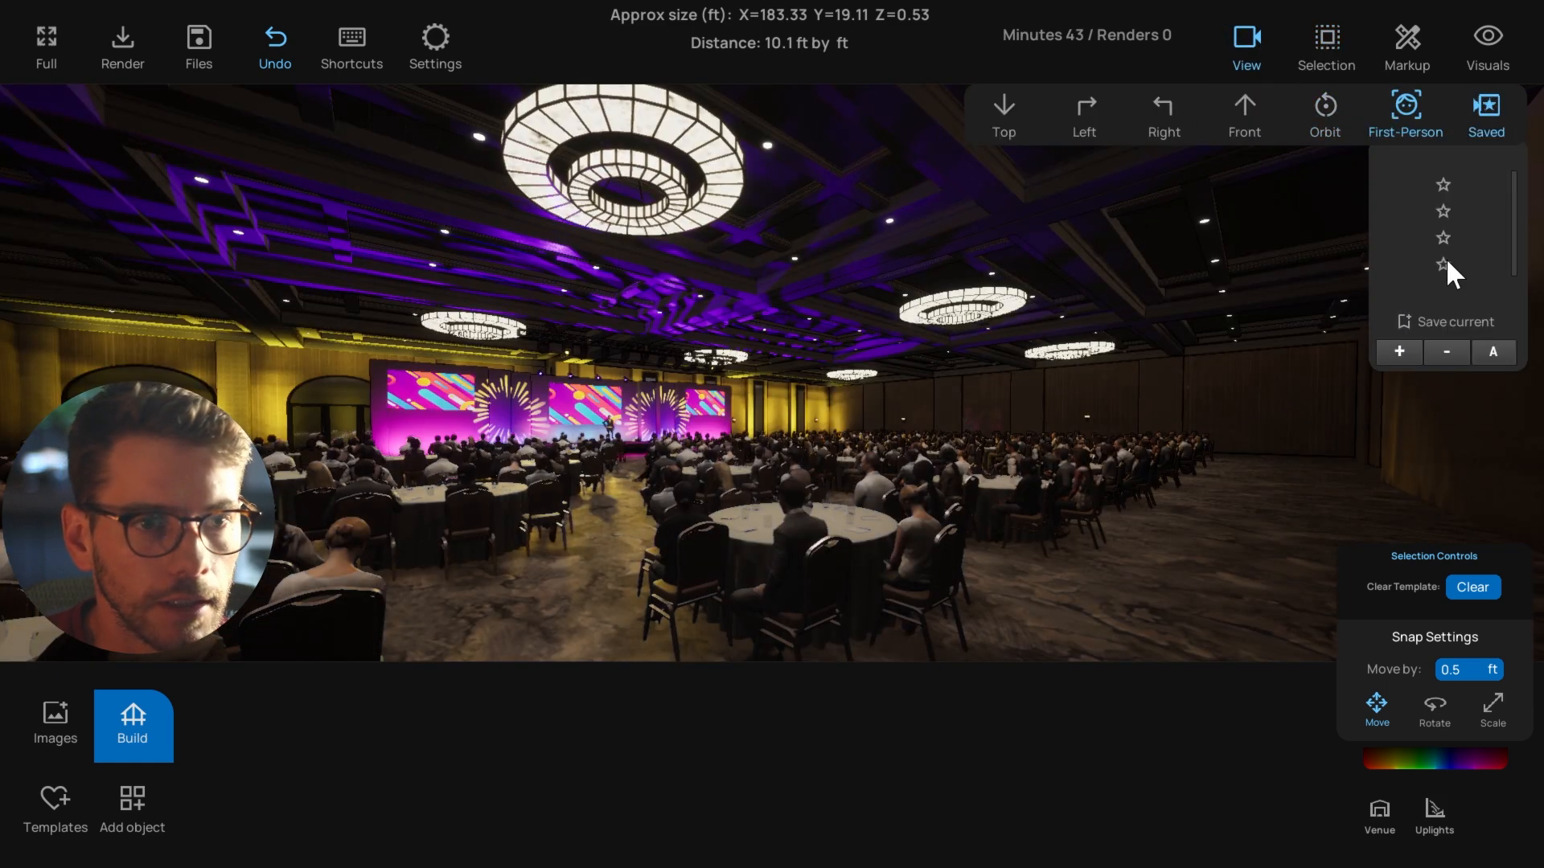
left_click(1442, 210)
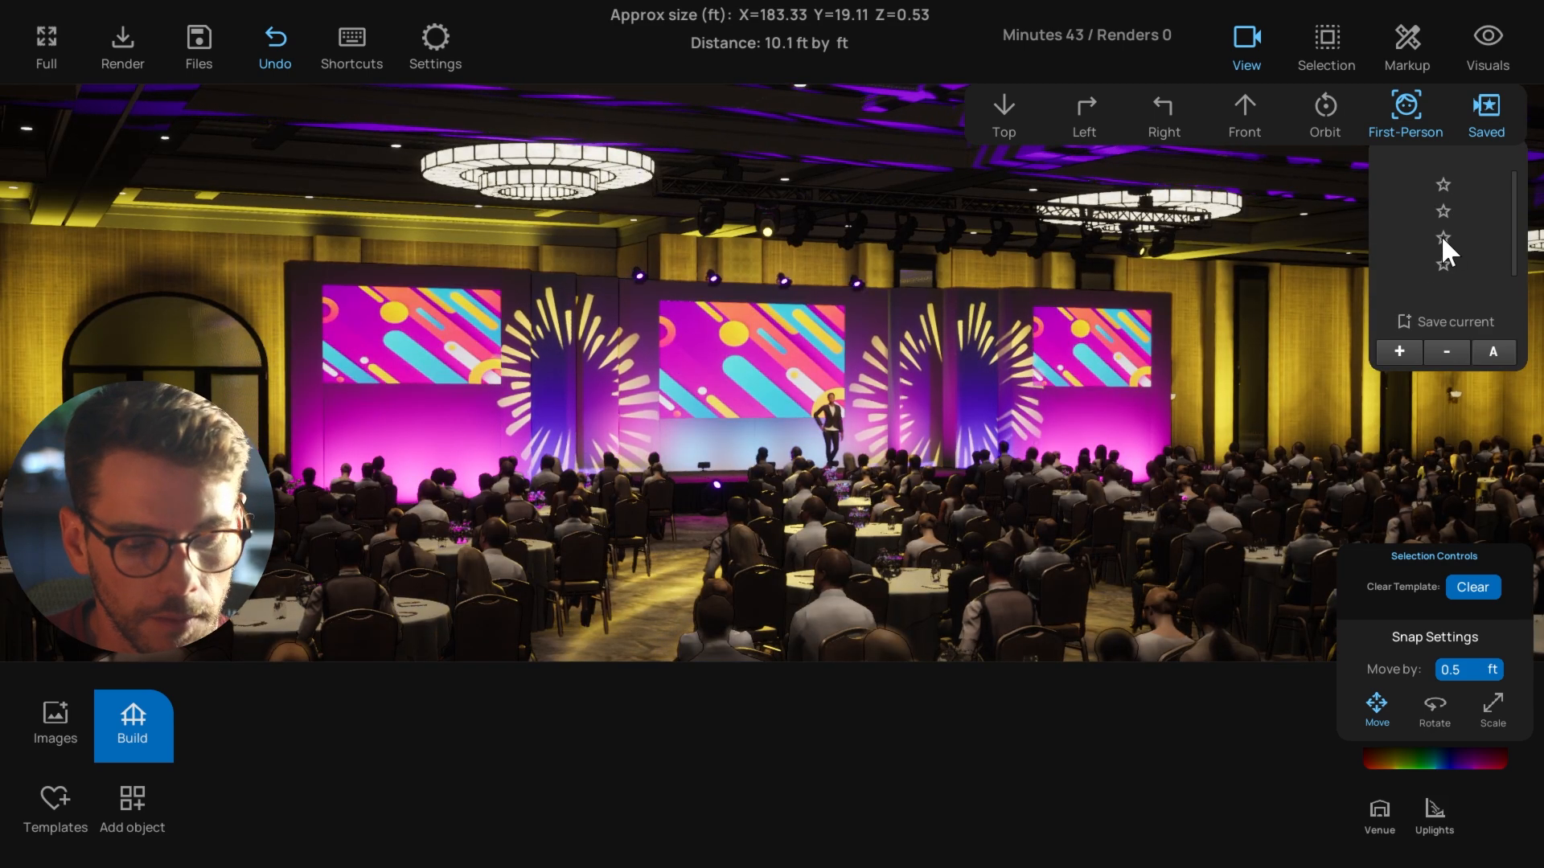
left_click(1443, 239)
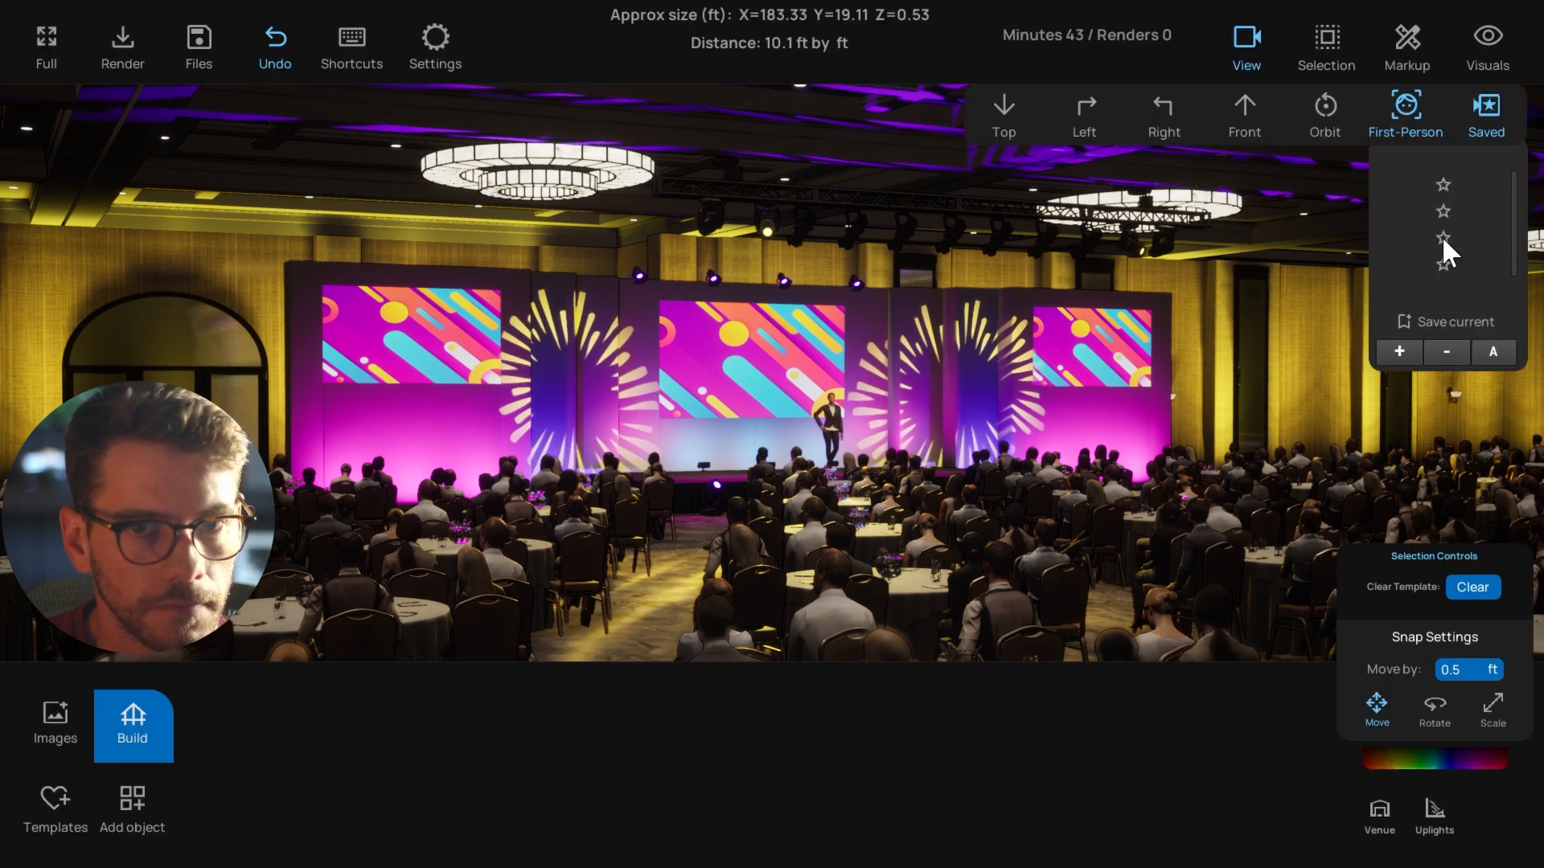
left_click(1444, 262)
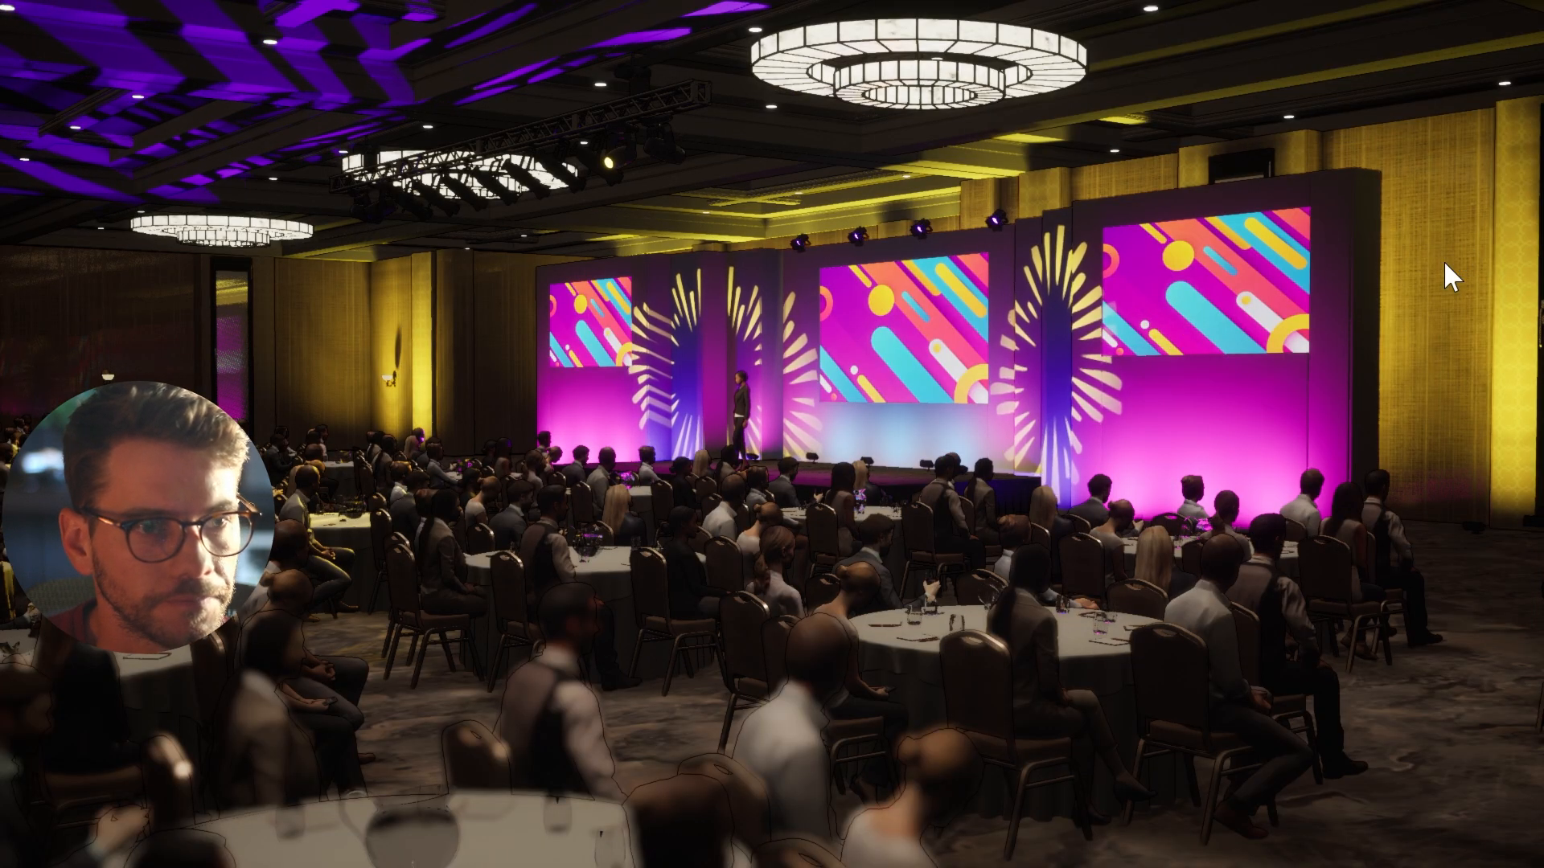
scroll(995, 282, "down", 3)
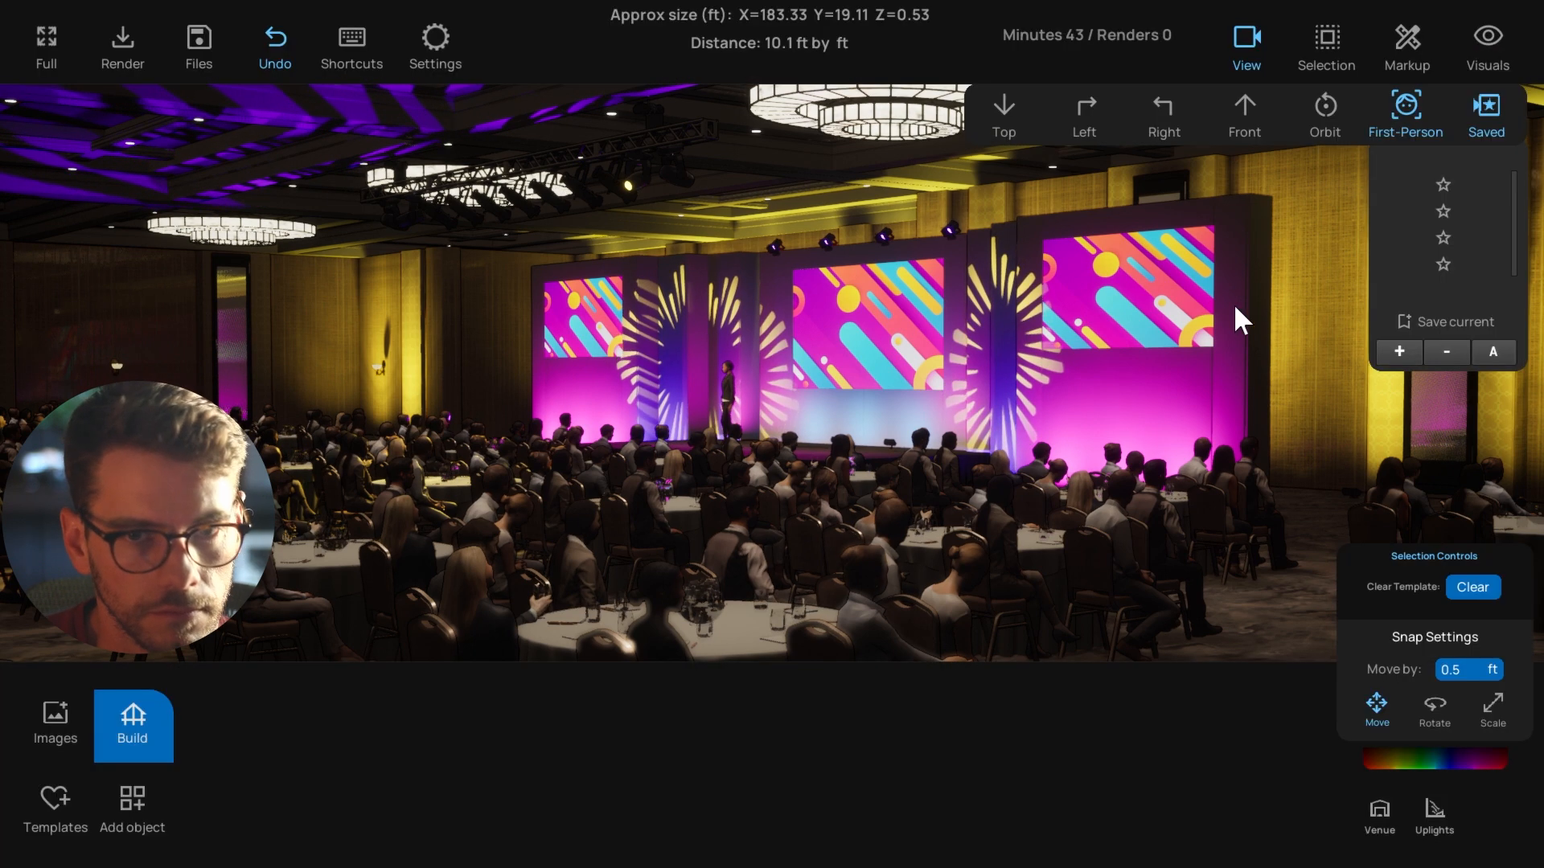
left_click(1445, 210)
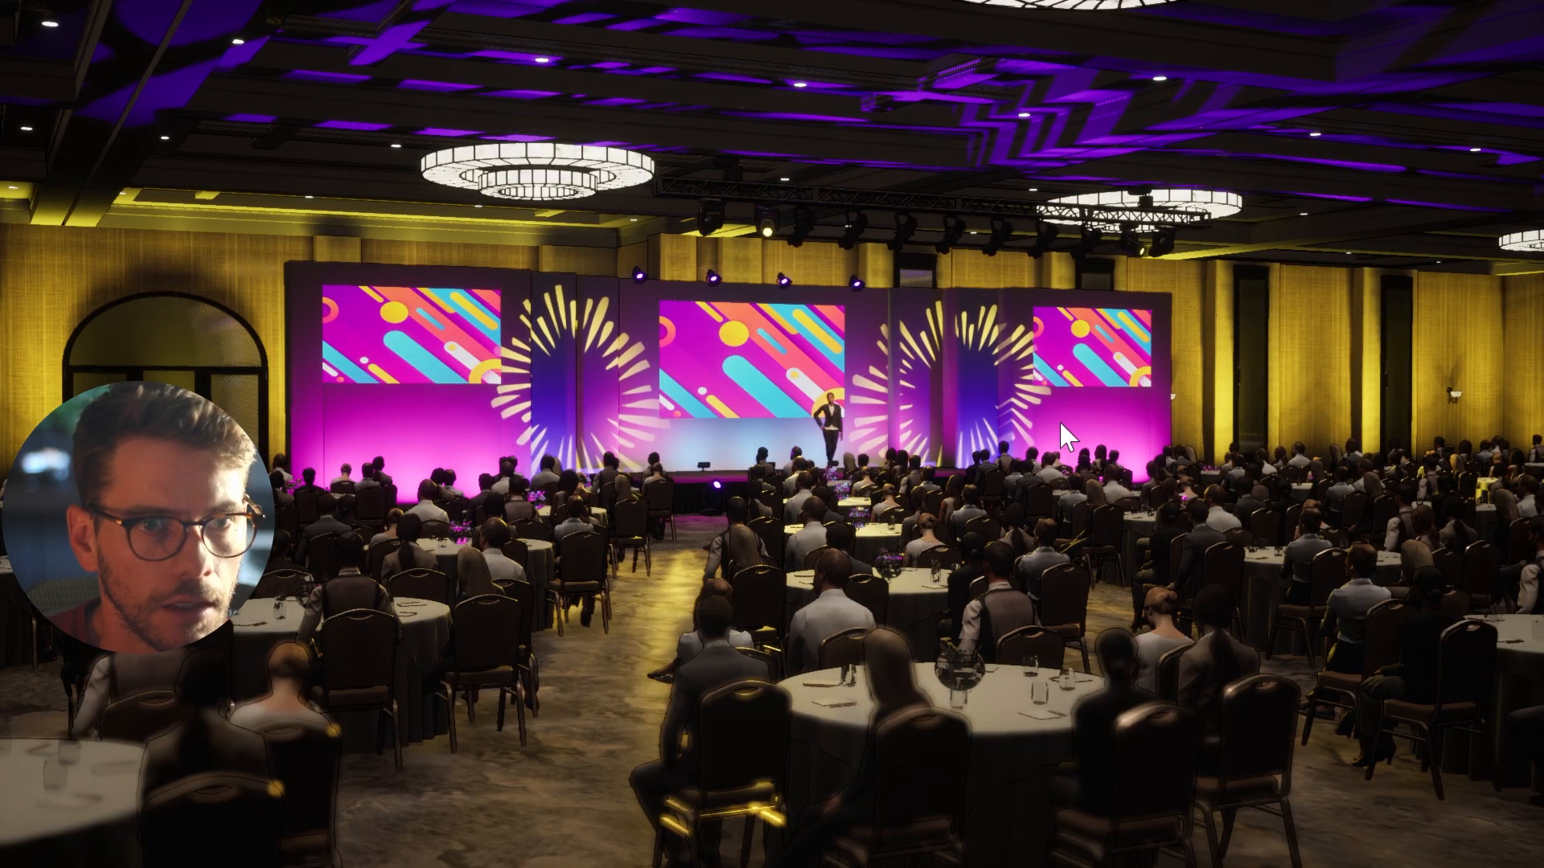